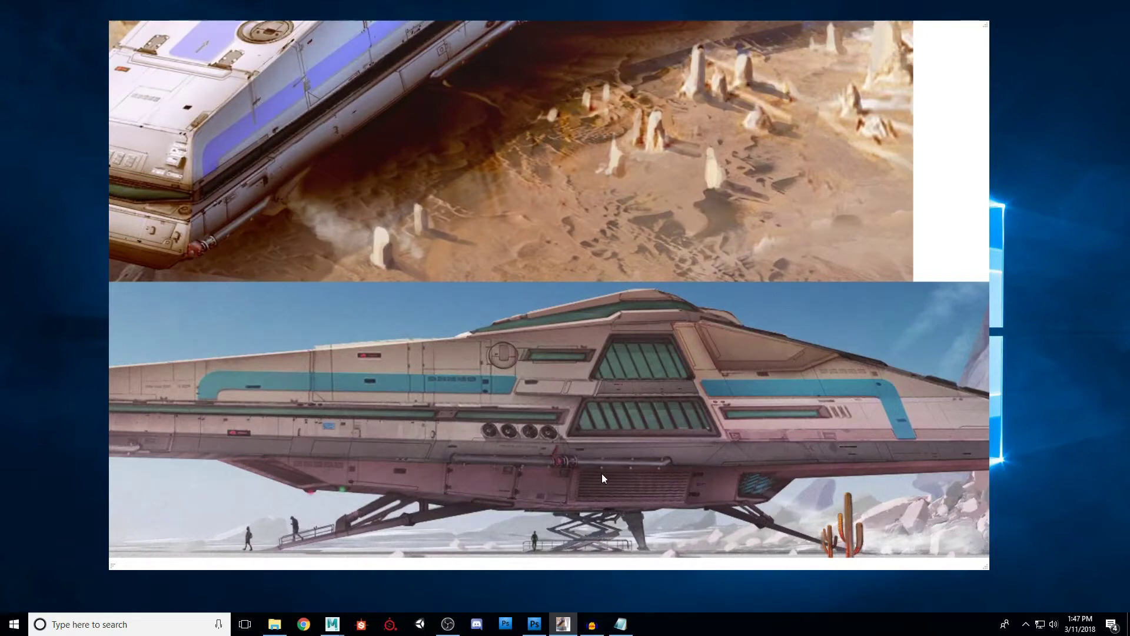
scroll(564, 370, "down", 12)
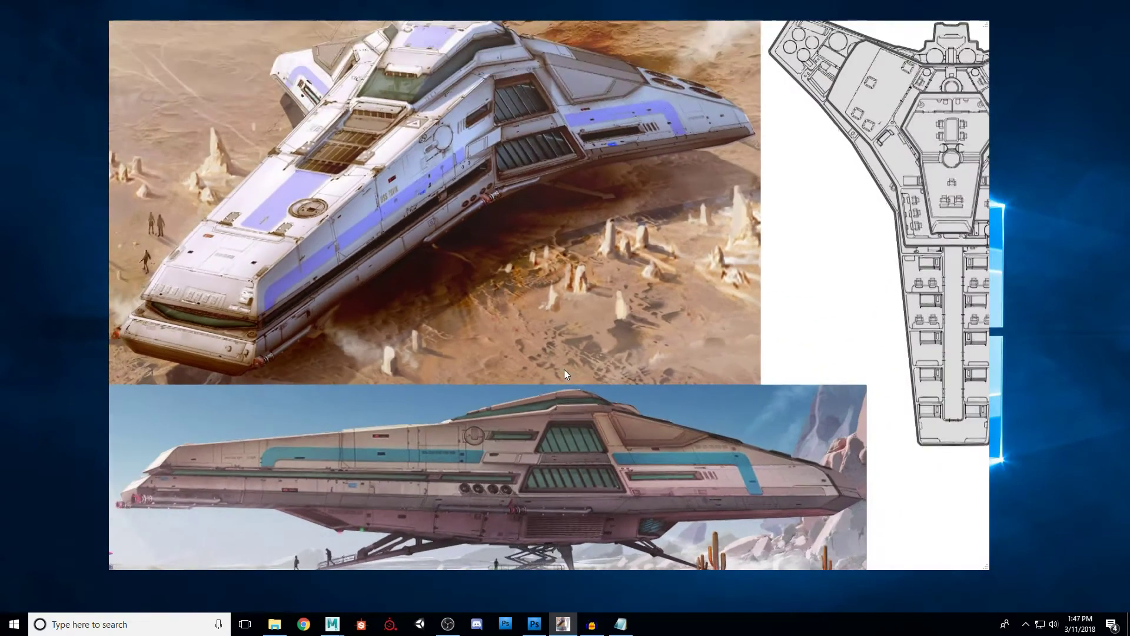
scroll(564, 370, "up", 2)
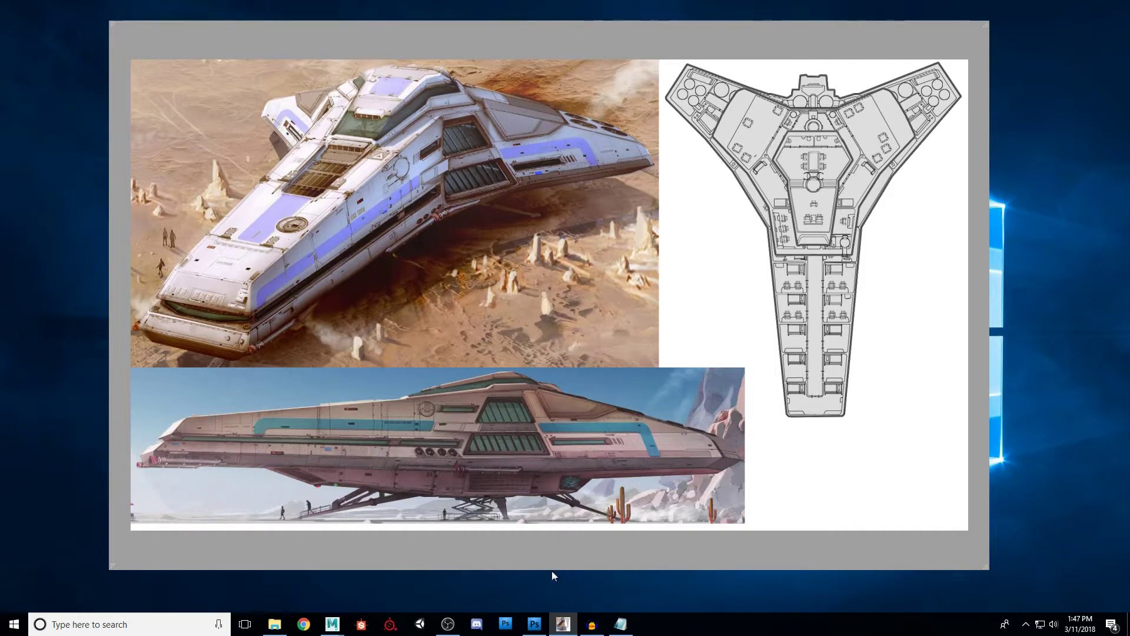
- Switch to Photoshop and open the deck_plan image from the PILGRIM folder
left_click(541, 588)
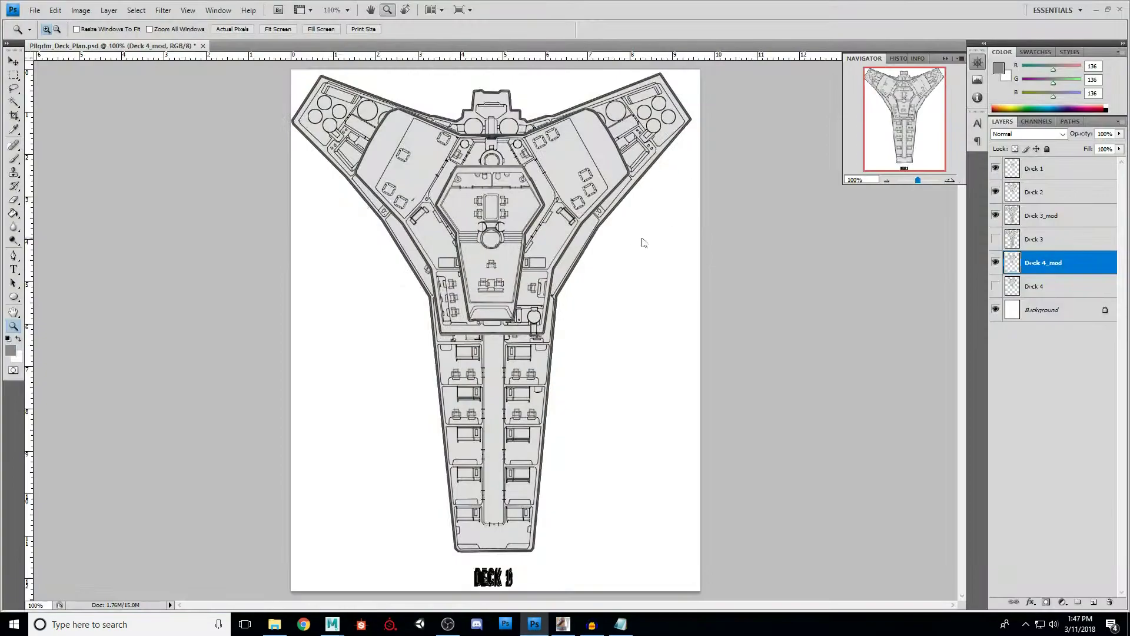
left_click(35, 10)
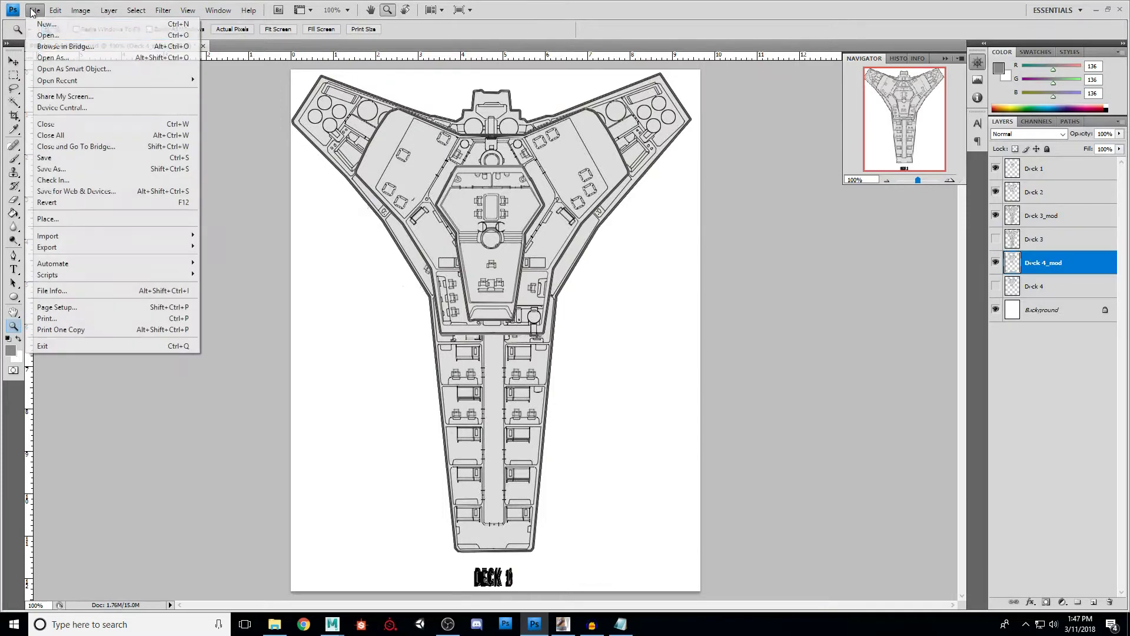
left_click(45, 39)
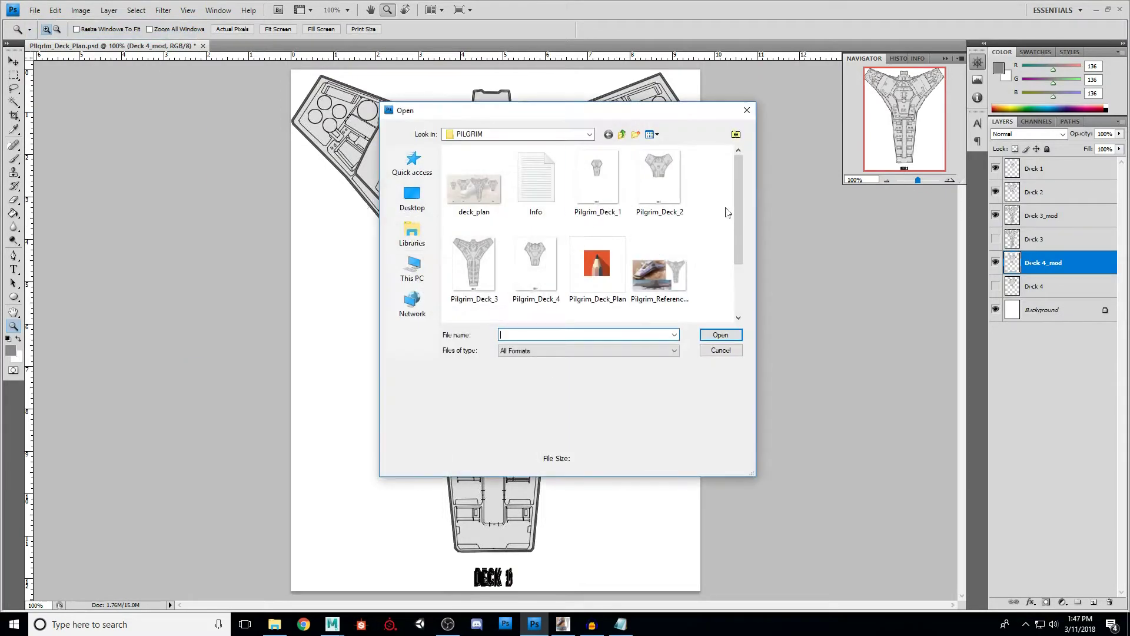
scroll(737, 220, "down", 2)
left_click_drag(737, 225, 743, 201)
left_click(474, 188)
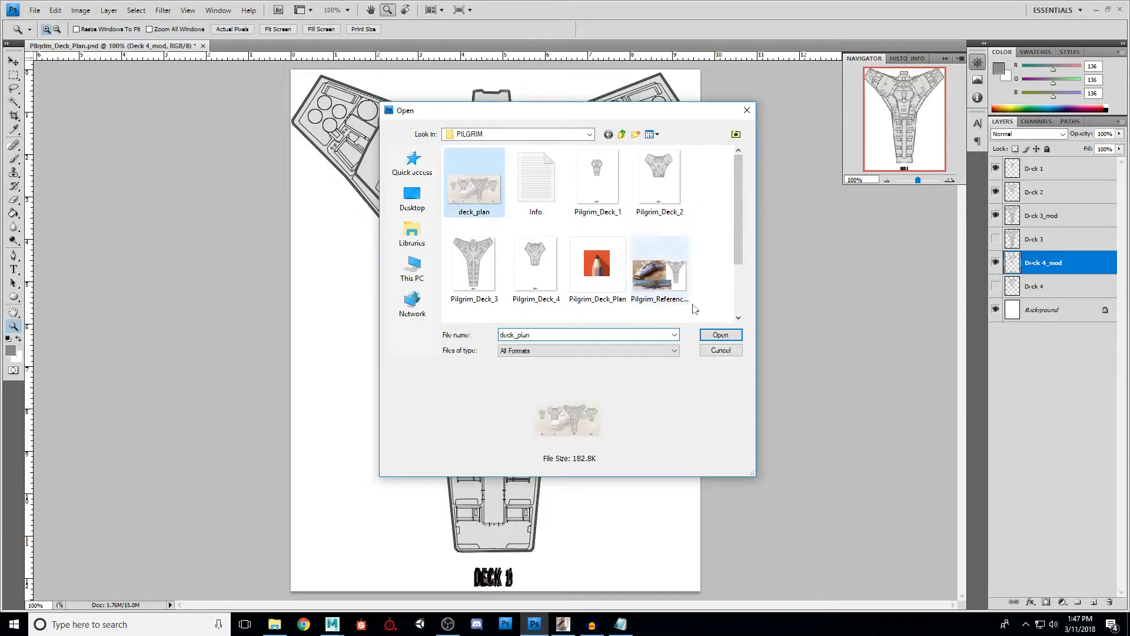
left_click(725, 335)
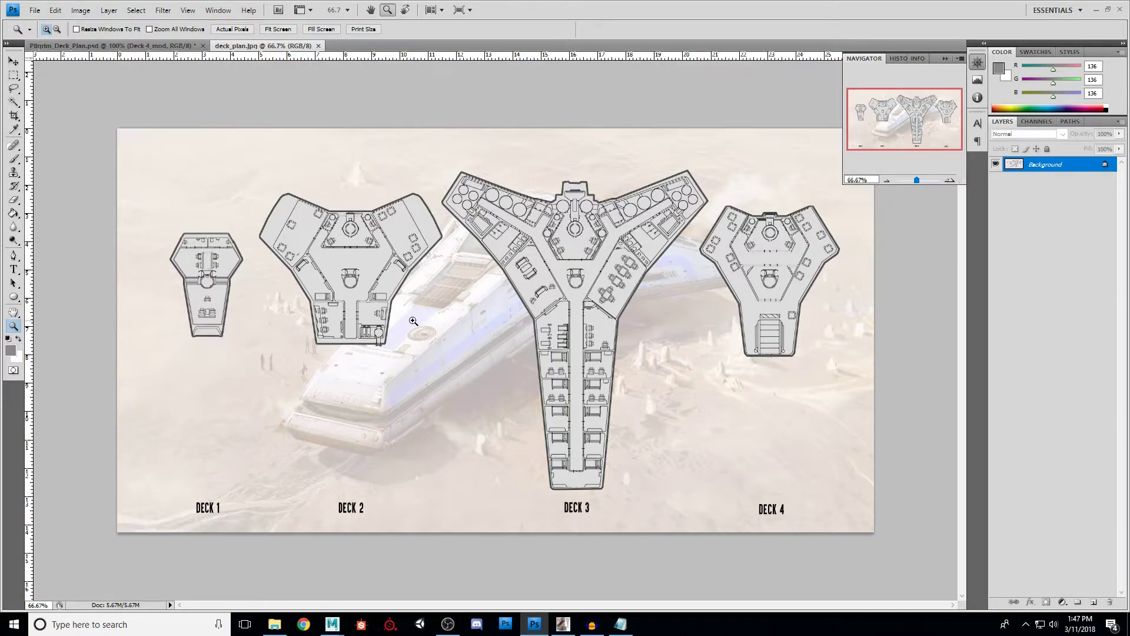
- Convert the deck_plan image's Background into a normal layer with the default settings and duplicate that layer
double_click(1045, 168)
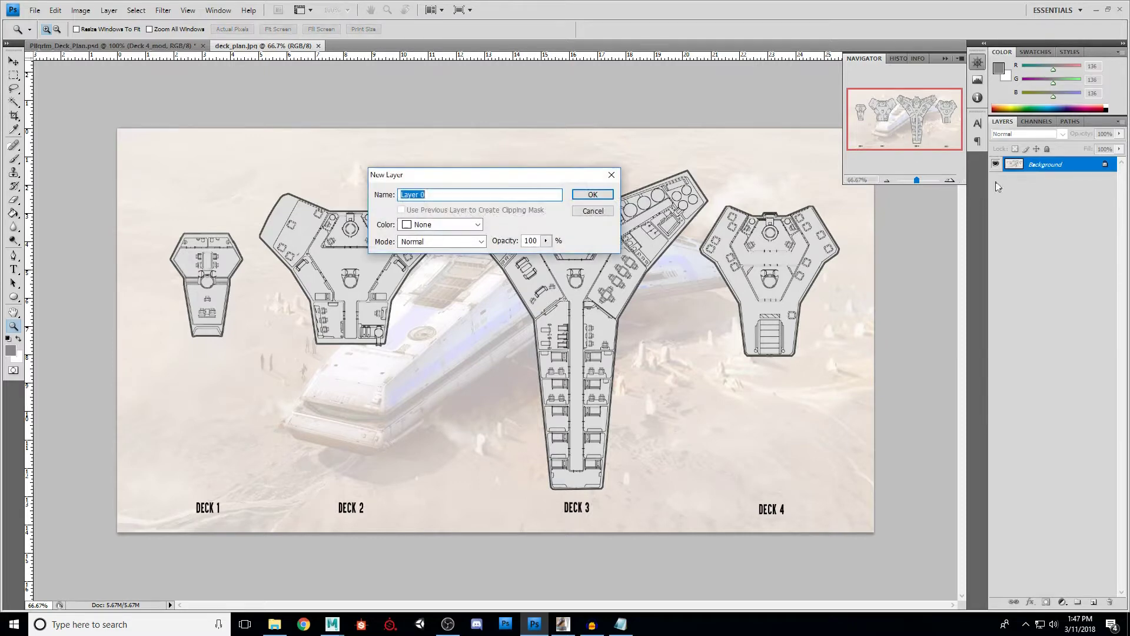
left_click(592, 195)
key("ctrl+j")
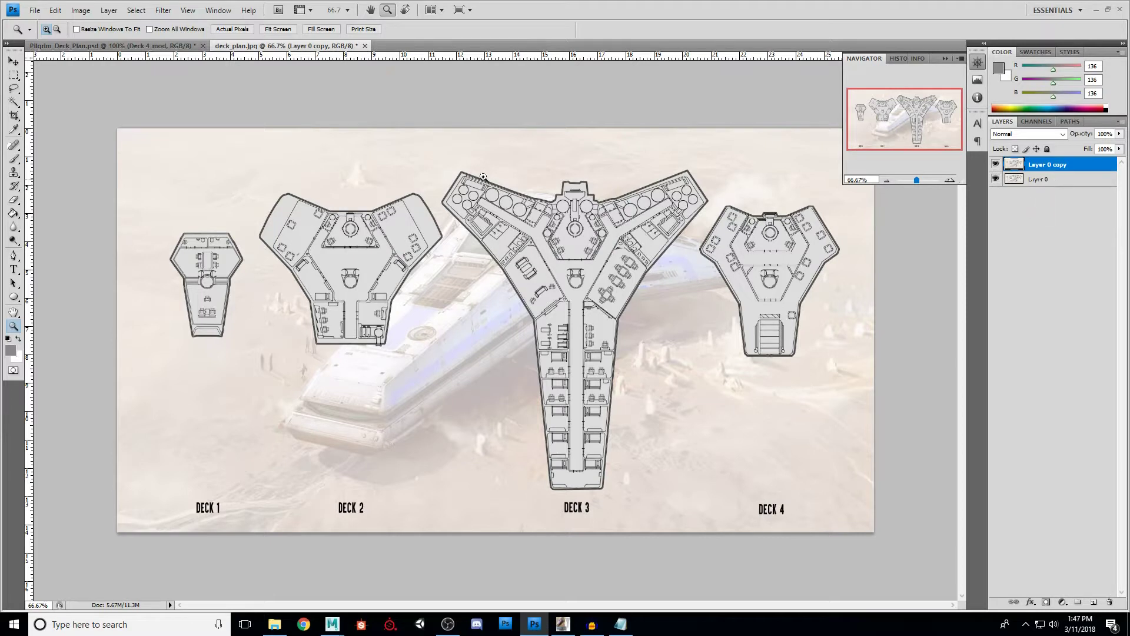
- Copy a rectangular area around the Deck 1 plan and paste it into a new 242 × 383 pixel document with a white background
left_click(16, 77)
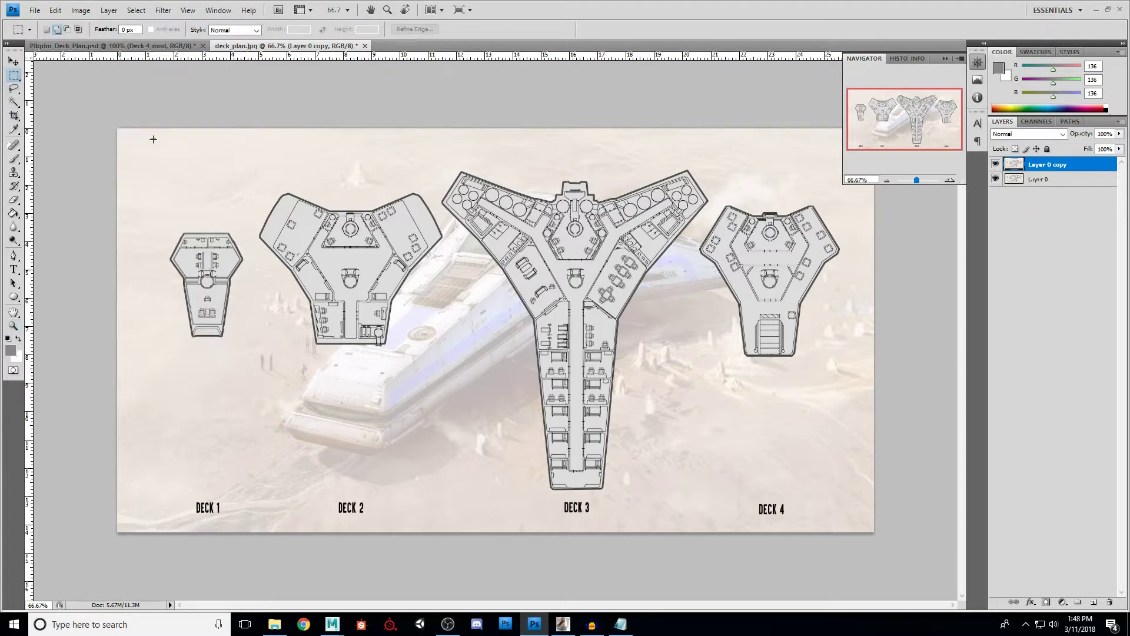
left_click_drag(155, 215, 249, 363)
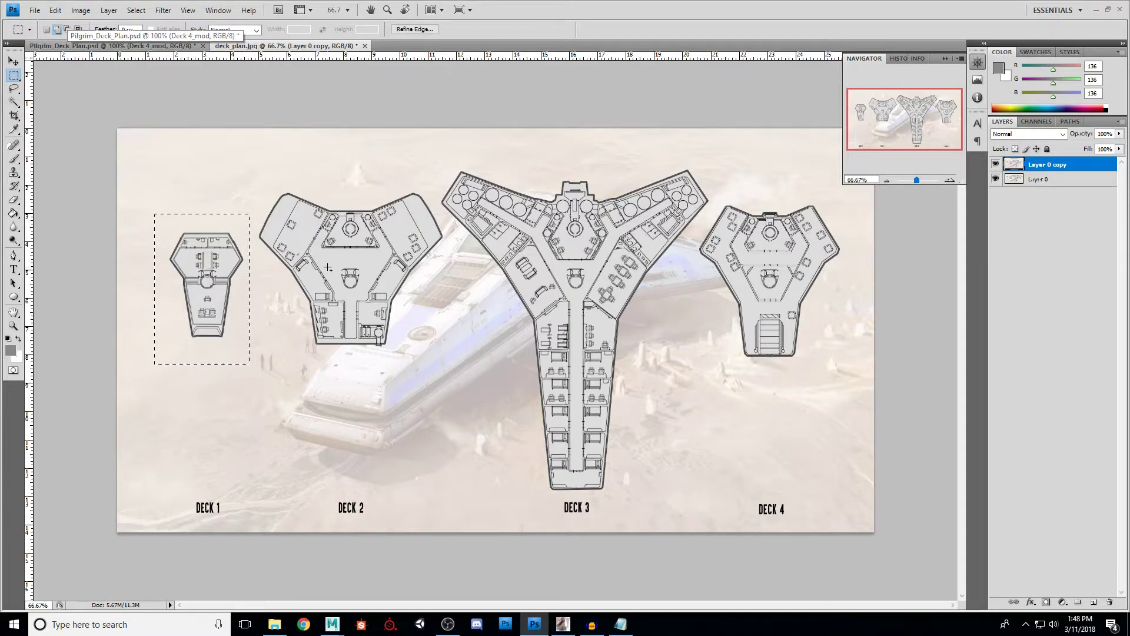
key("ctrl+c")
key("ctrl+n")
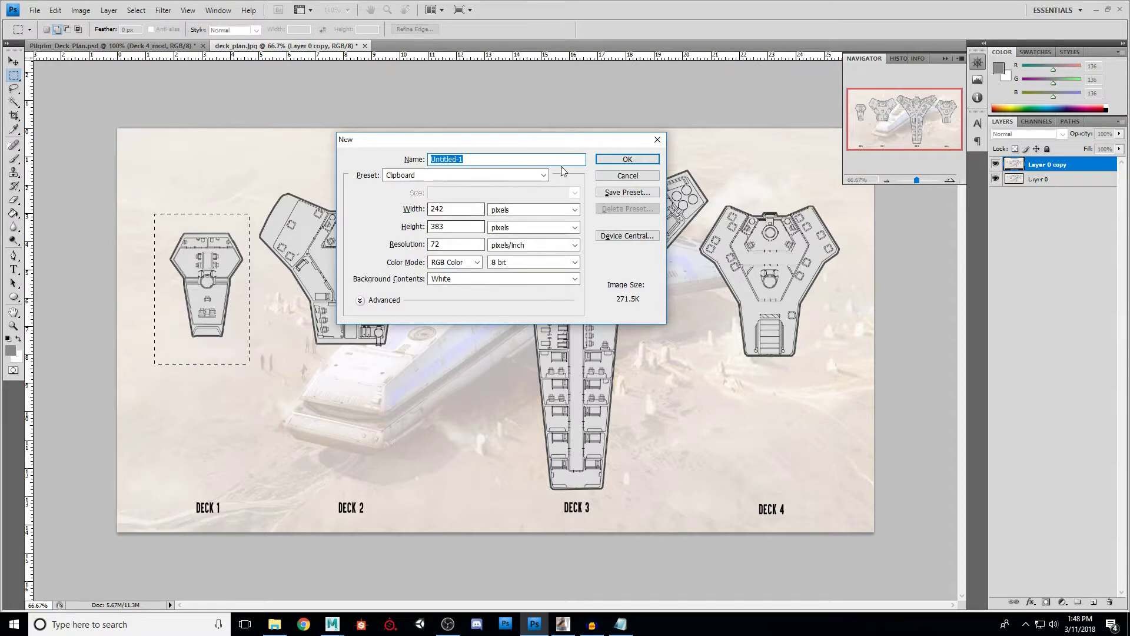
left_click(628, 159)
key("ctrl+v")
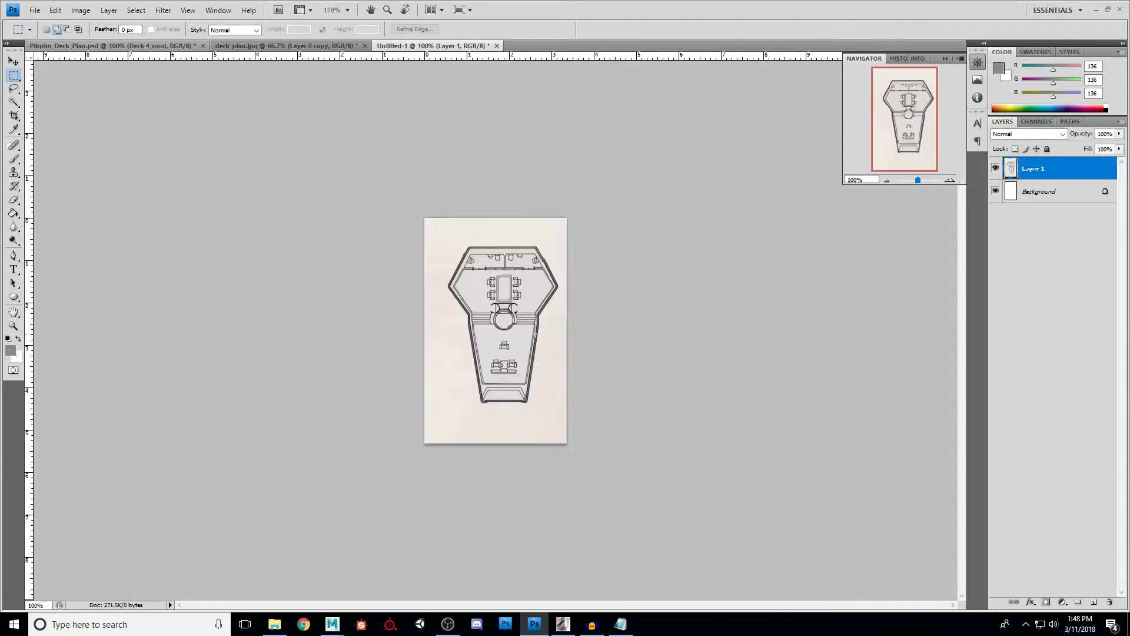
- Select the beige area surrounding the Deck 1 plan with the Magic Wand and delete it
left_click(14, 102)
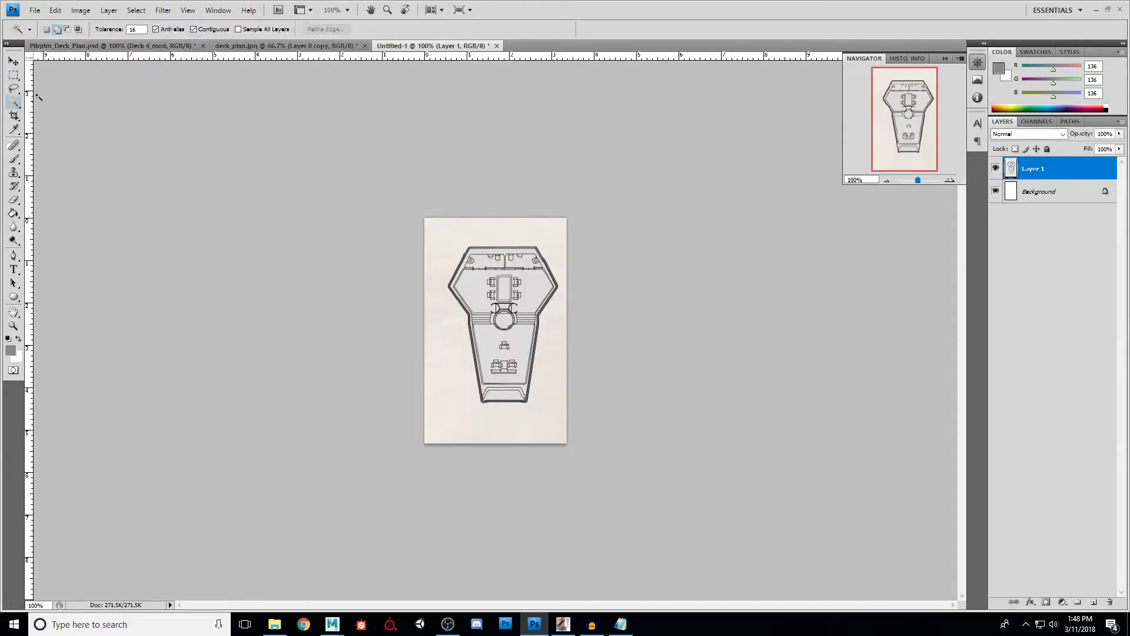
left_click(450, 238)
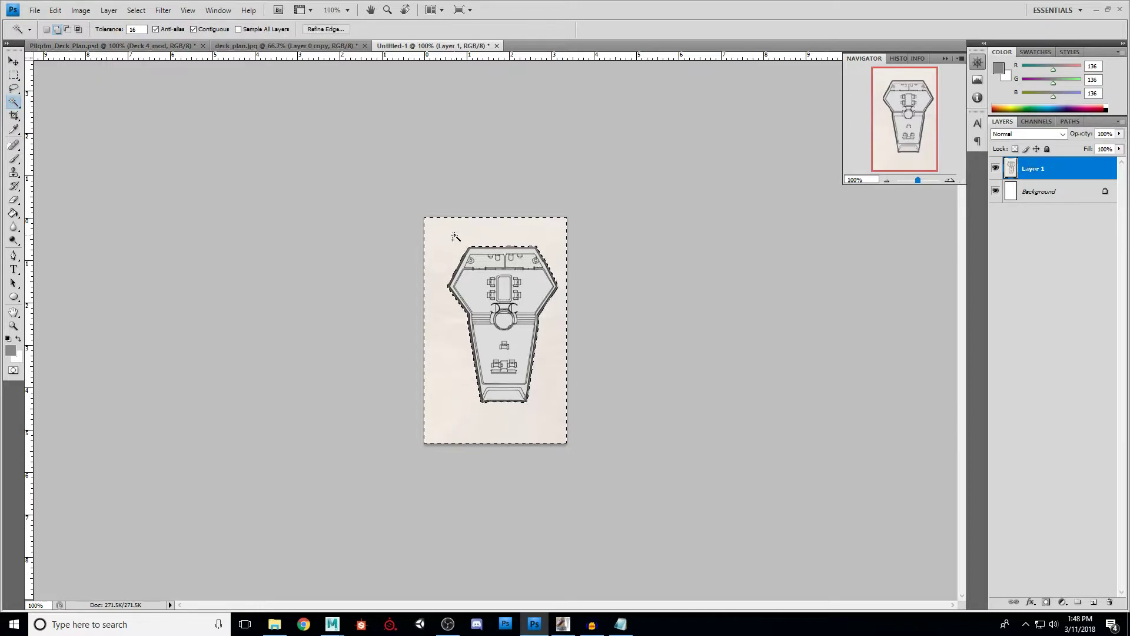
key("Delete")
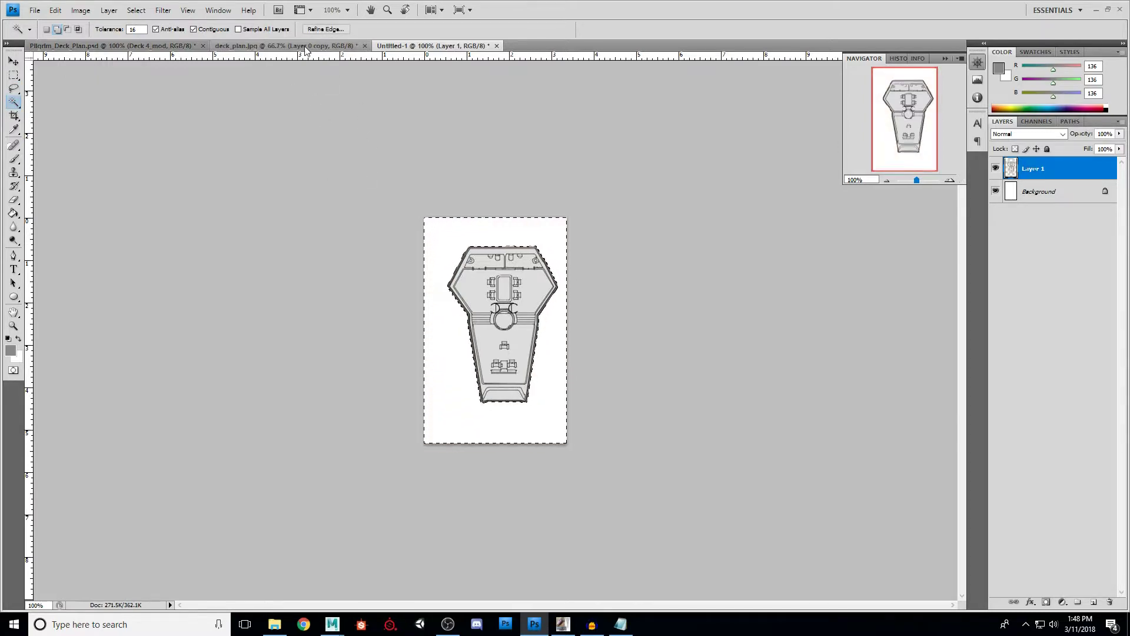
- Invert the selection in the new document so that only the Deck 1 plan is selected
left_click(283, 46)
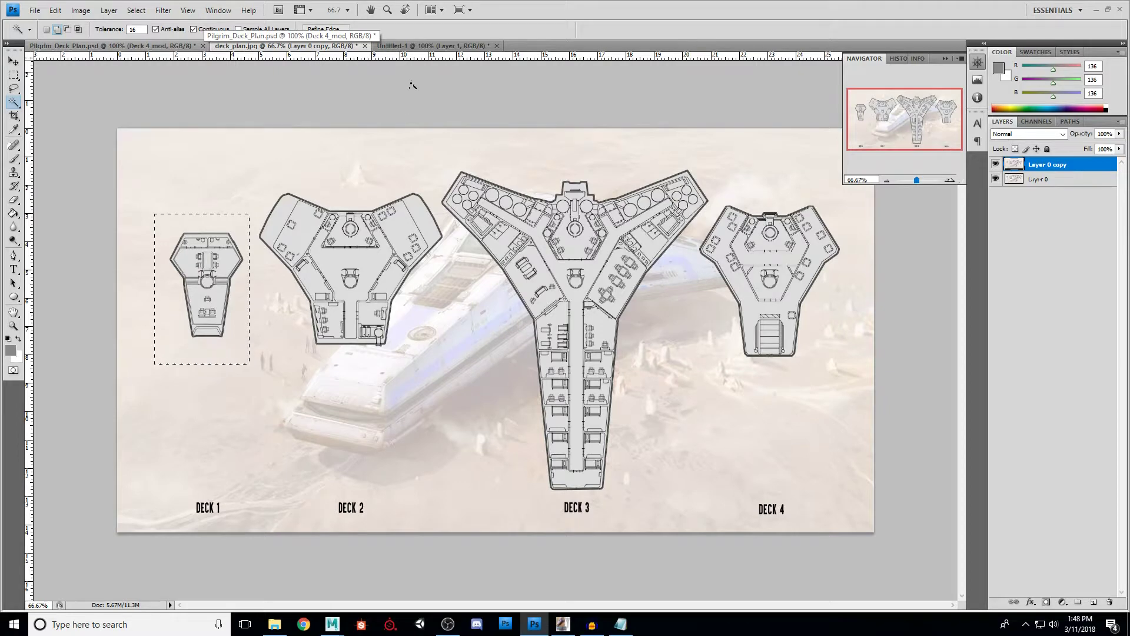
left_click(434, 45)
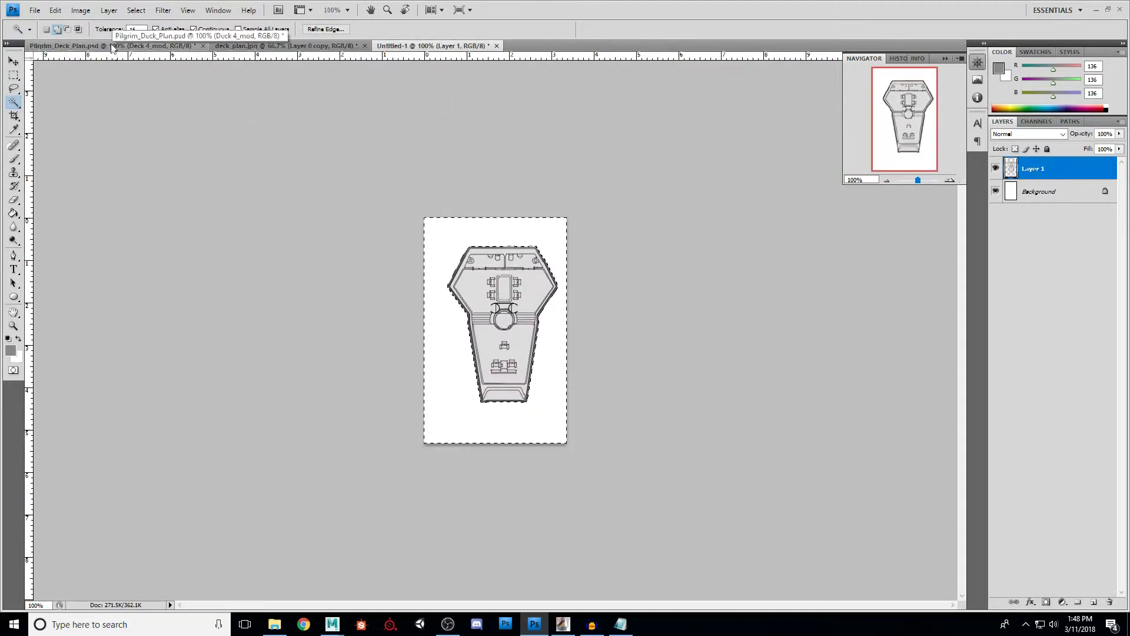
left_click(84, 12)
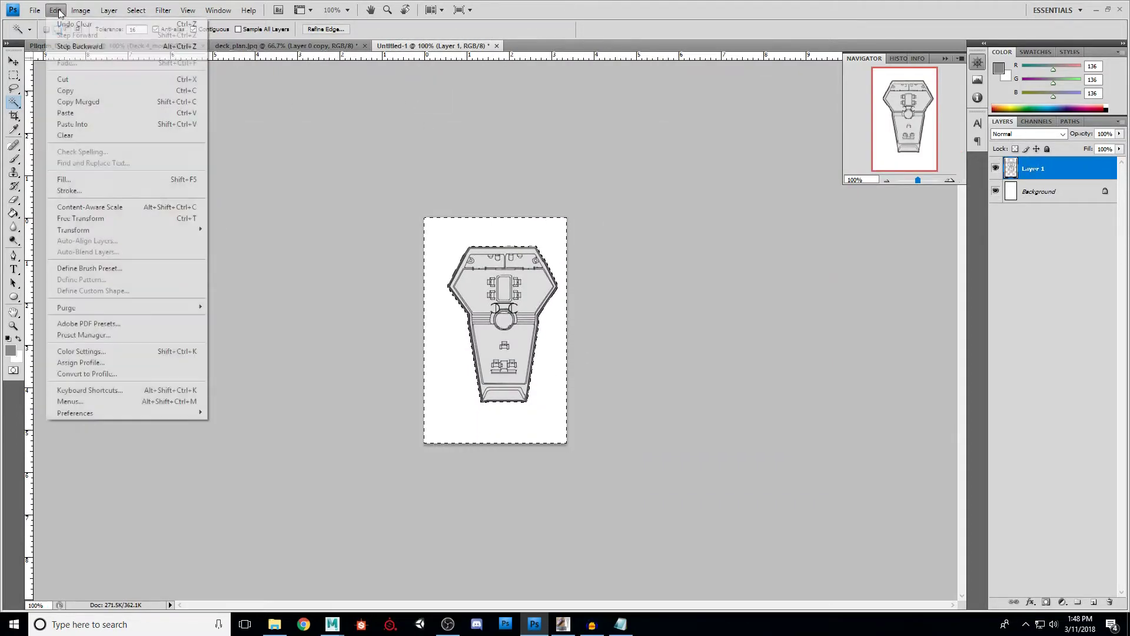
mouse_move(136, 10)
left_click(145, 57)
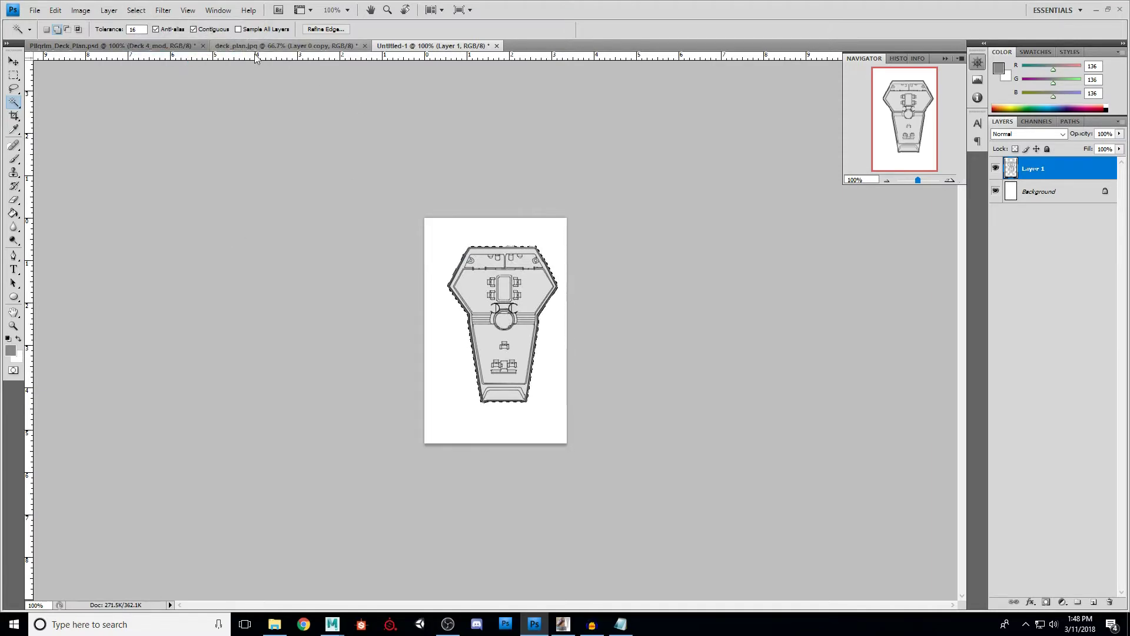
- Deselect the area in deck_plan.jpg, paste the Deck 1 cutout there and move it over the lower part of the Deck 3 plan
left_click(291, 46)
left_click(136, 10)
left_click(147, 35)
key("ctrl+v")
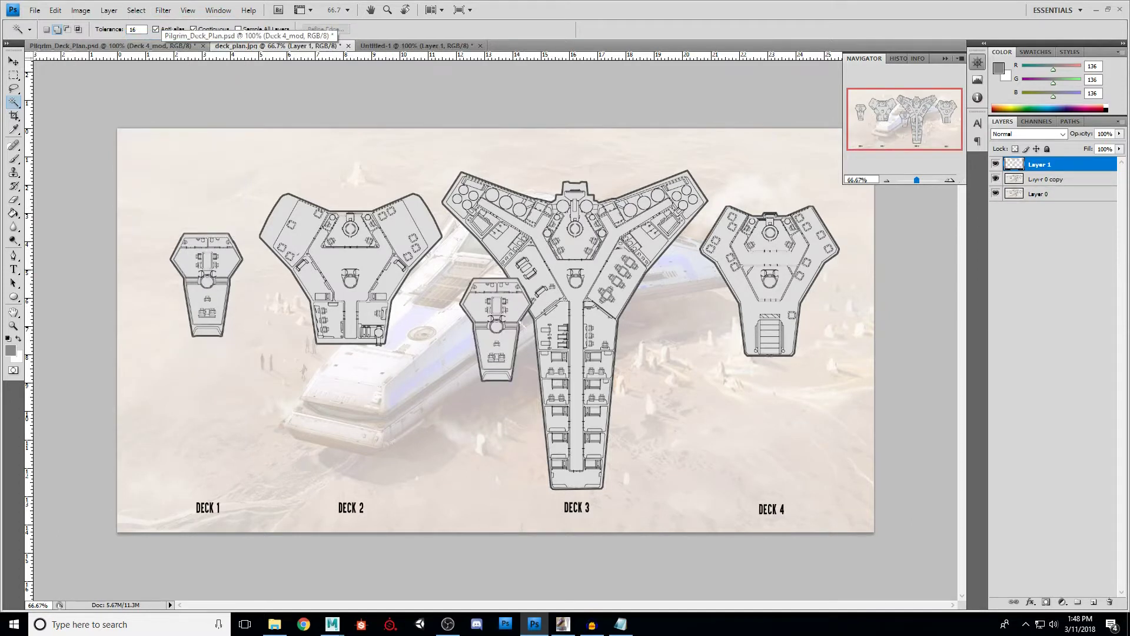
key("v")
left_click_drag(503, 338, 638, 372)
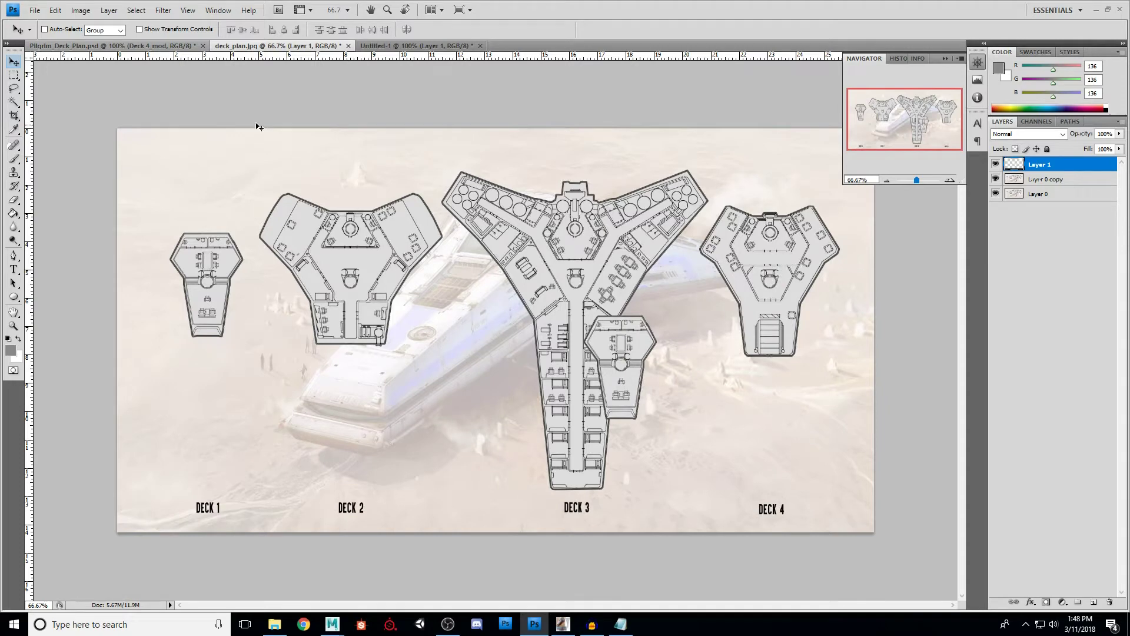
- In Pilgrim_Deck_Plan.psd, hide every deck layer except Deck 1 and select the Deck 1 layer
left_click(139, 46)
left_click_drag(996, 263, 996, 181)
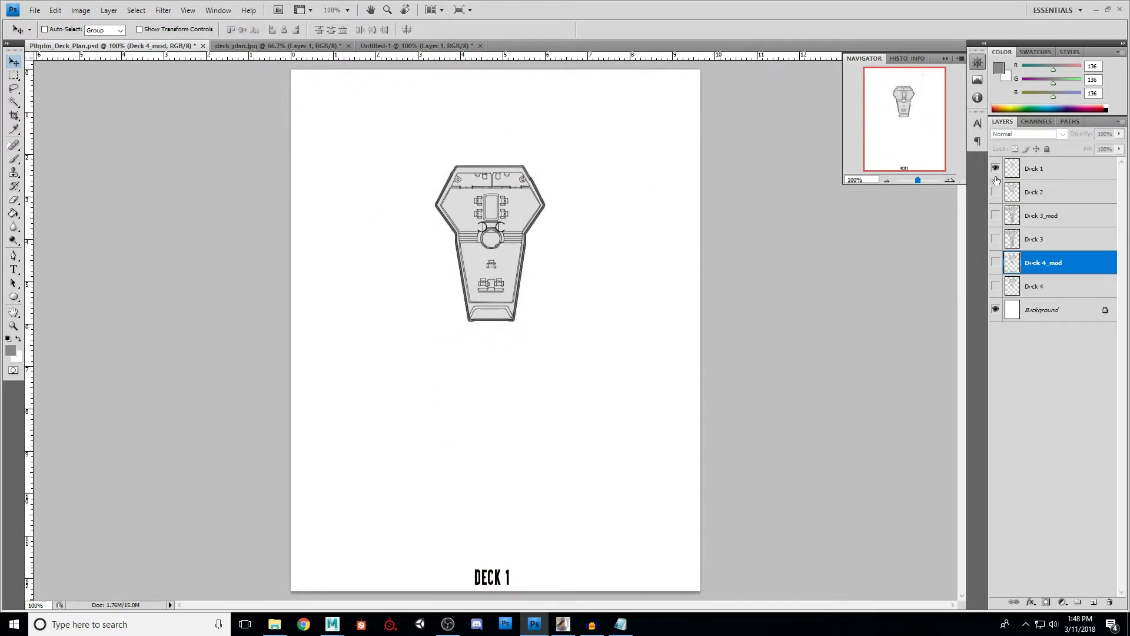
left_click(1057, 172)
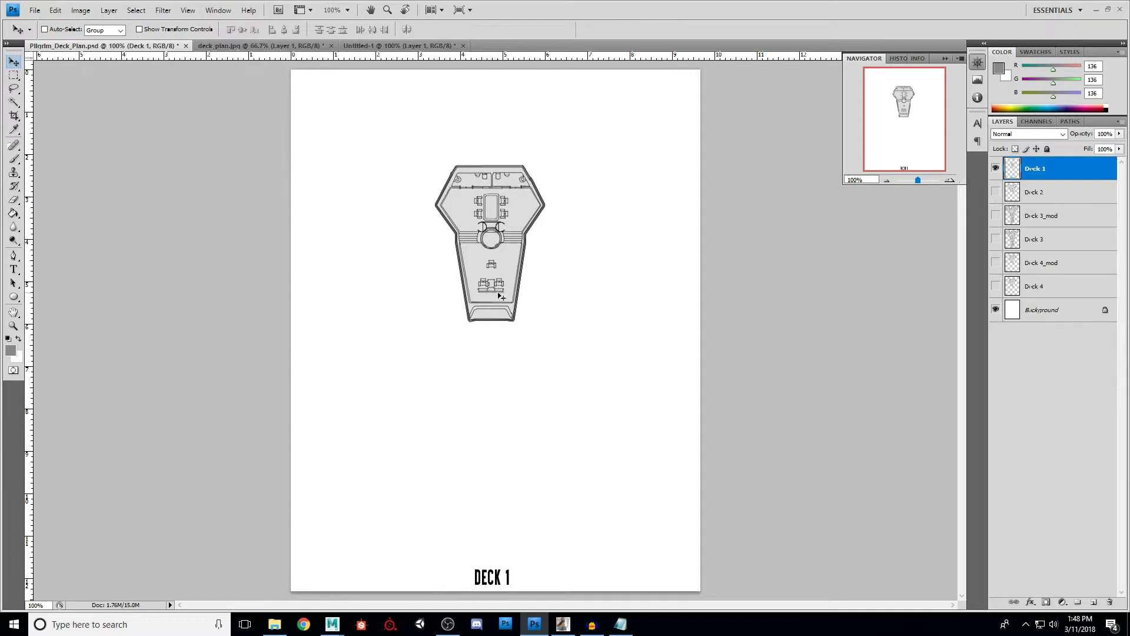
- Show the Deck 2 layer and toggle Deck 1's visibility over it to check how the two plans line up
left_click(1003, 194)
left_click(996, 192)
left_click(997, 170)
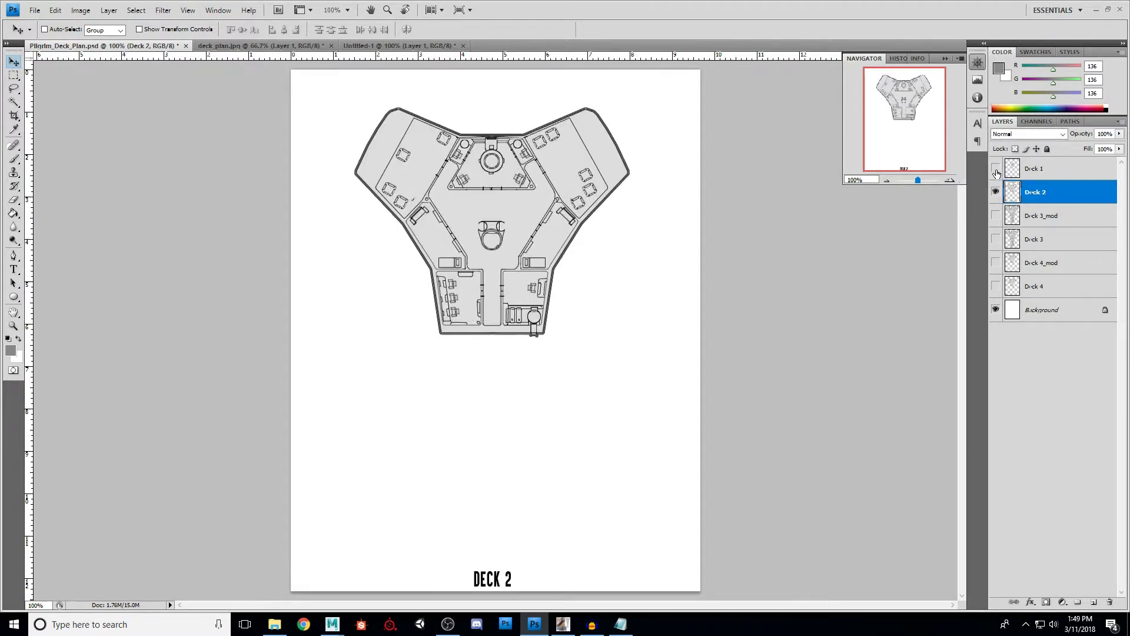
left_click(996, 170)
left_click(996, 170)
left_click(996, 171)
left_click(996, 170)
left_click(996, 170)
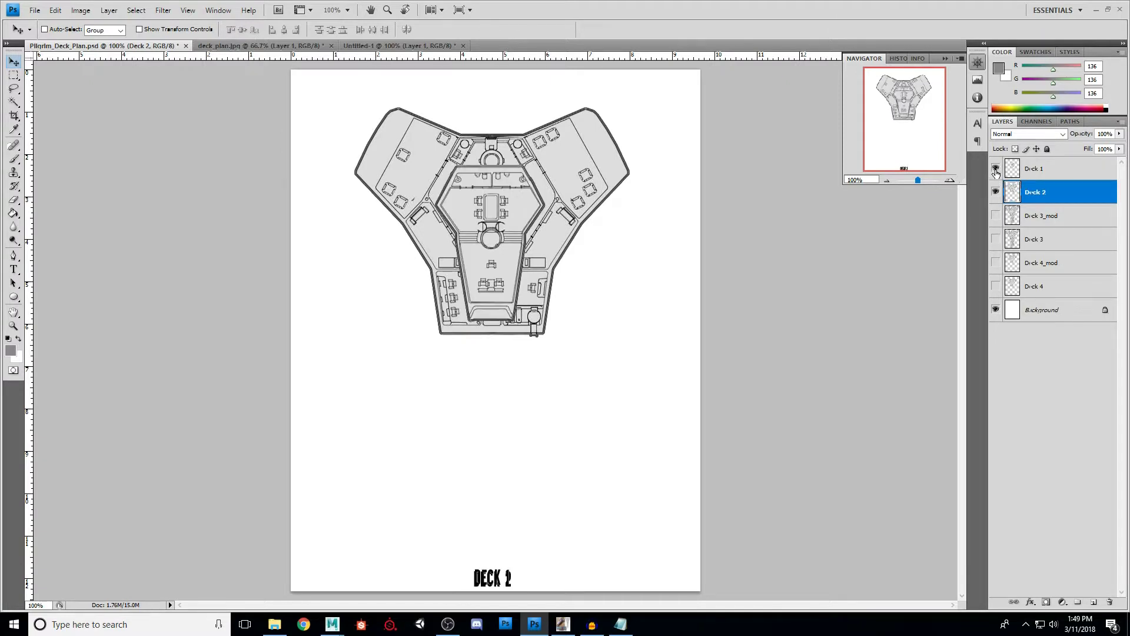
left_click(996, 170)
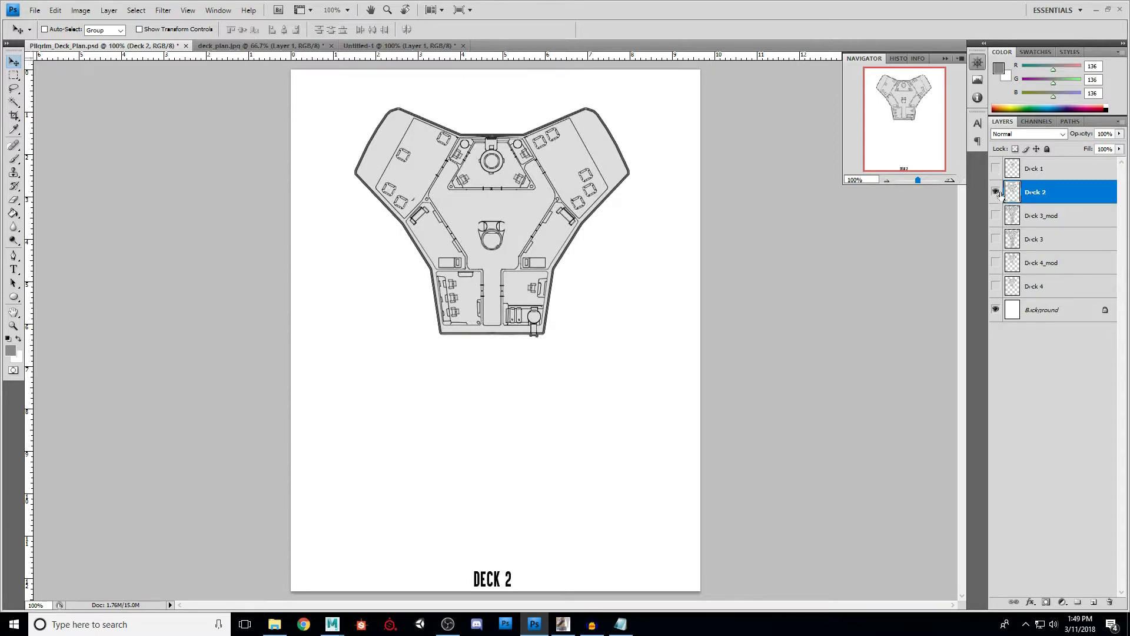
- Hide Deck 2 and view the Deck 3_mod and Deck 4_mod layers one after the other
left_click(996, 192)
left_click(997, 215)
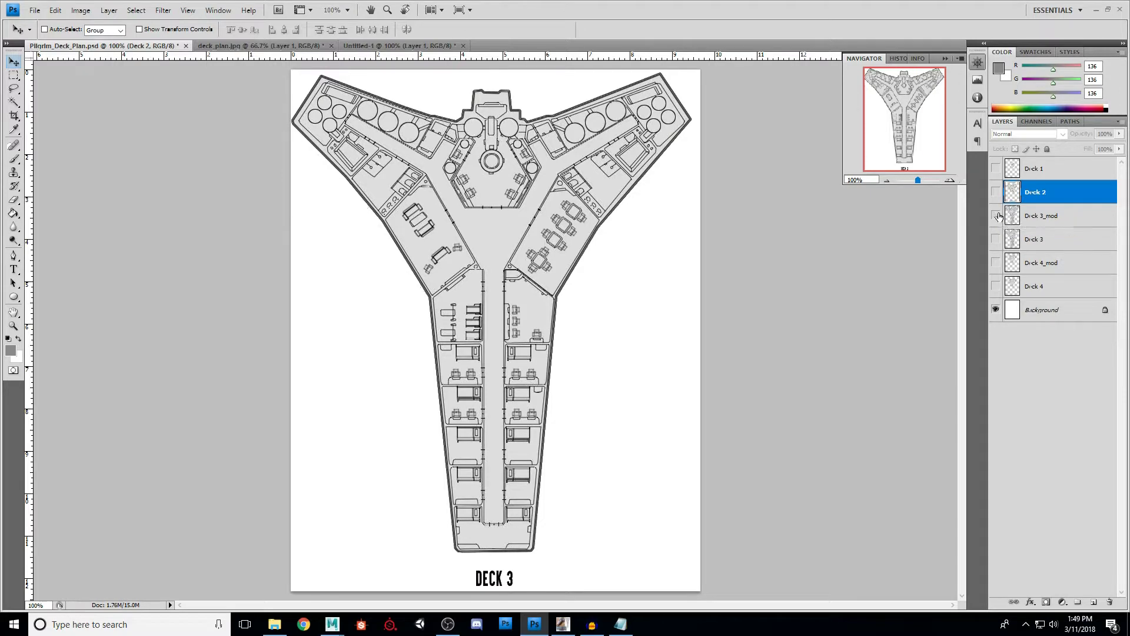
left_click(996, 216)
left_click(996, 262)
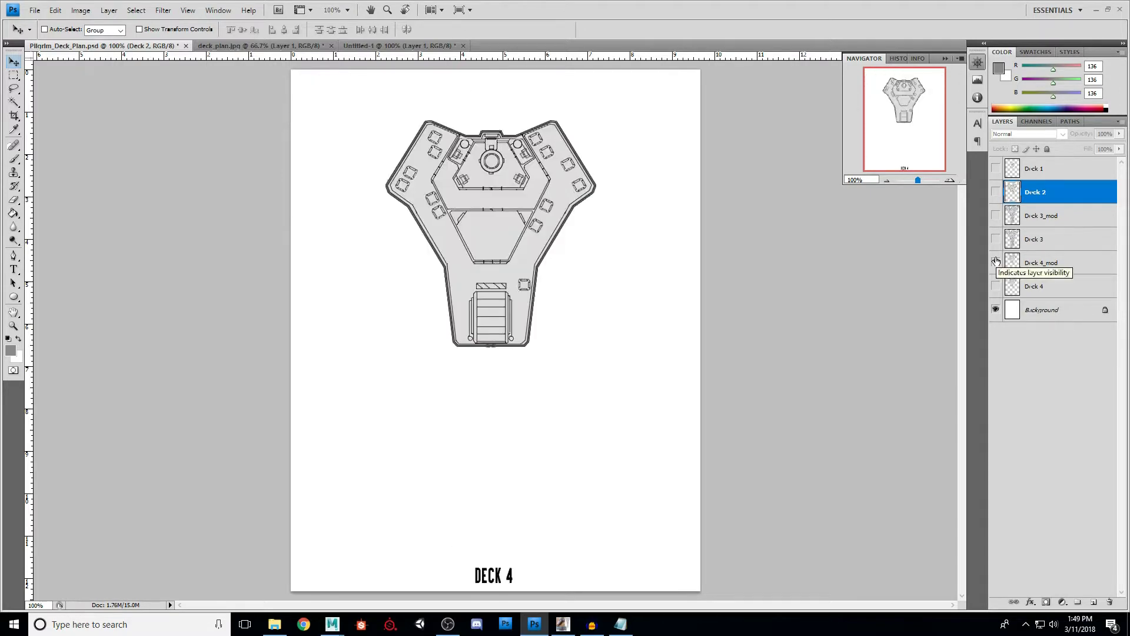
- Show only the Deck 3_mod plan, select its layer and place a vertical guide near the ship's centreline
left_click(997, 263)
left_click(997, 215)
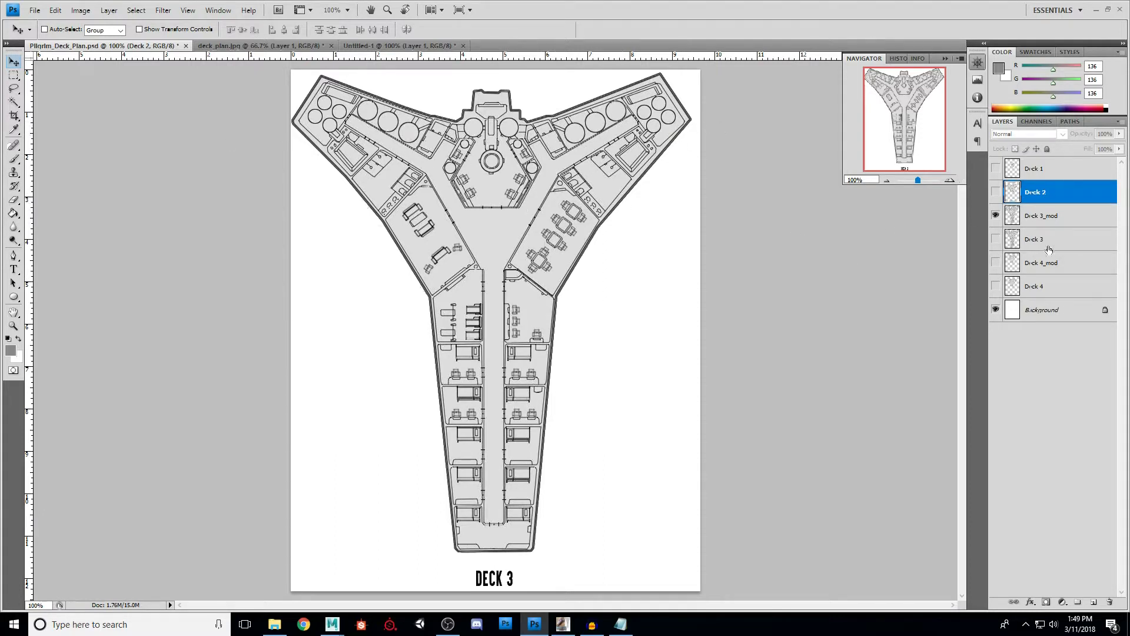
left_click(1048, 217)
left_click_drag(30, 218, 495, 199)
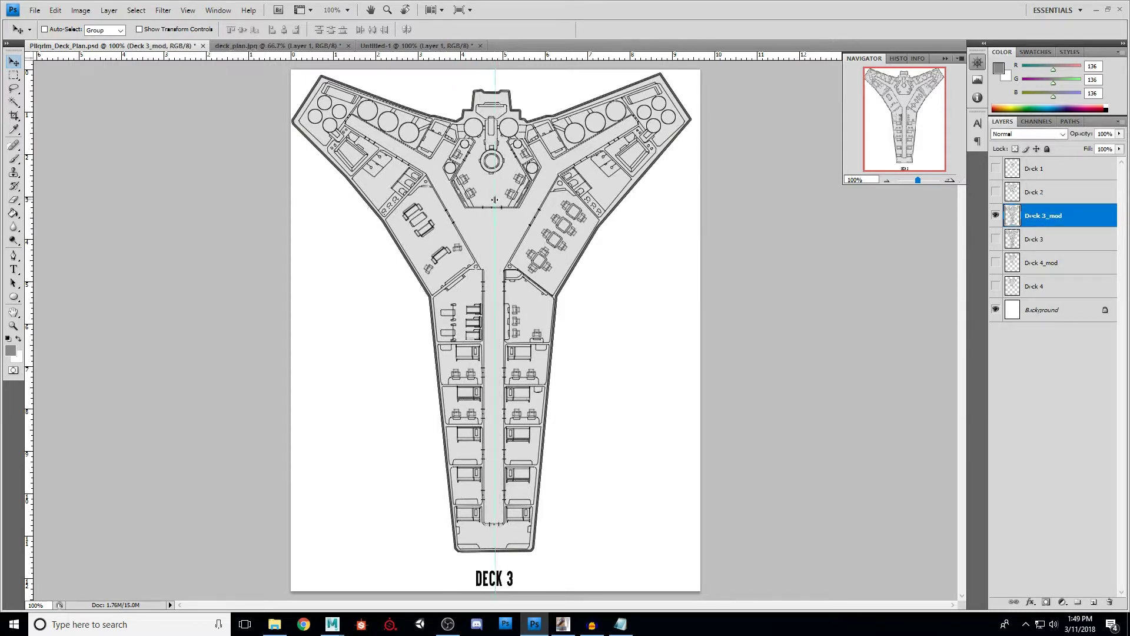
- Shift the Deck 1, Deck 2, Deck 3_mod and Deck 4_mod layers together to centre them on the guide, and show Decks 1 and 2
left_click(1038, 174, "shift")
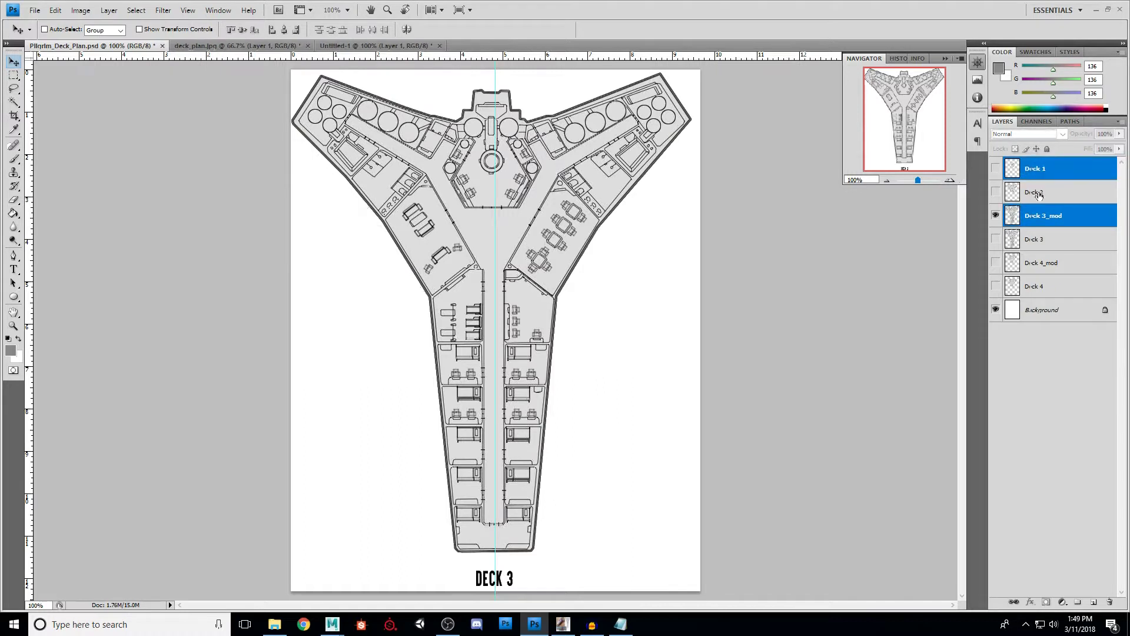
left_click(1041, 263, "ctrl")
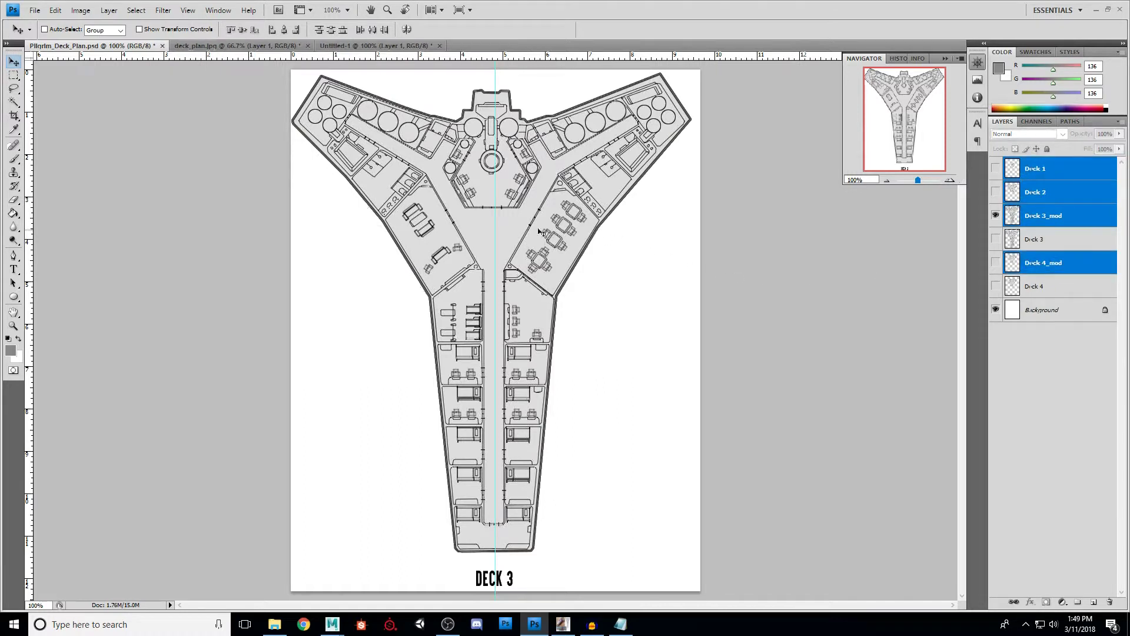
left_click_drag(506, 229, 508, 228)
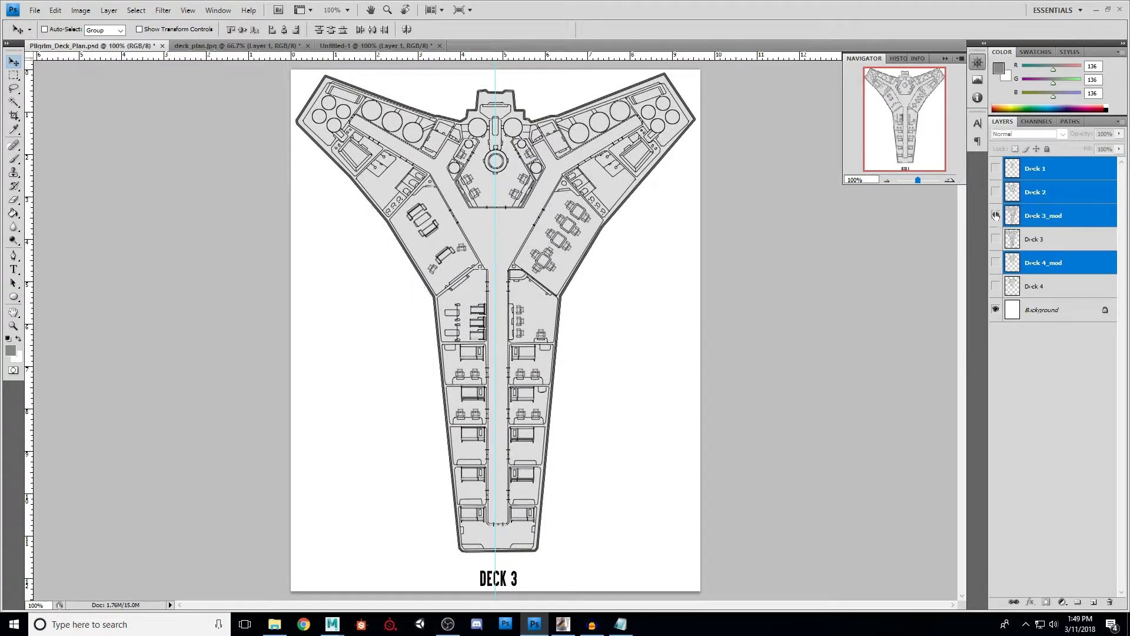
left_click(996, 193)
left_click(995, 169)
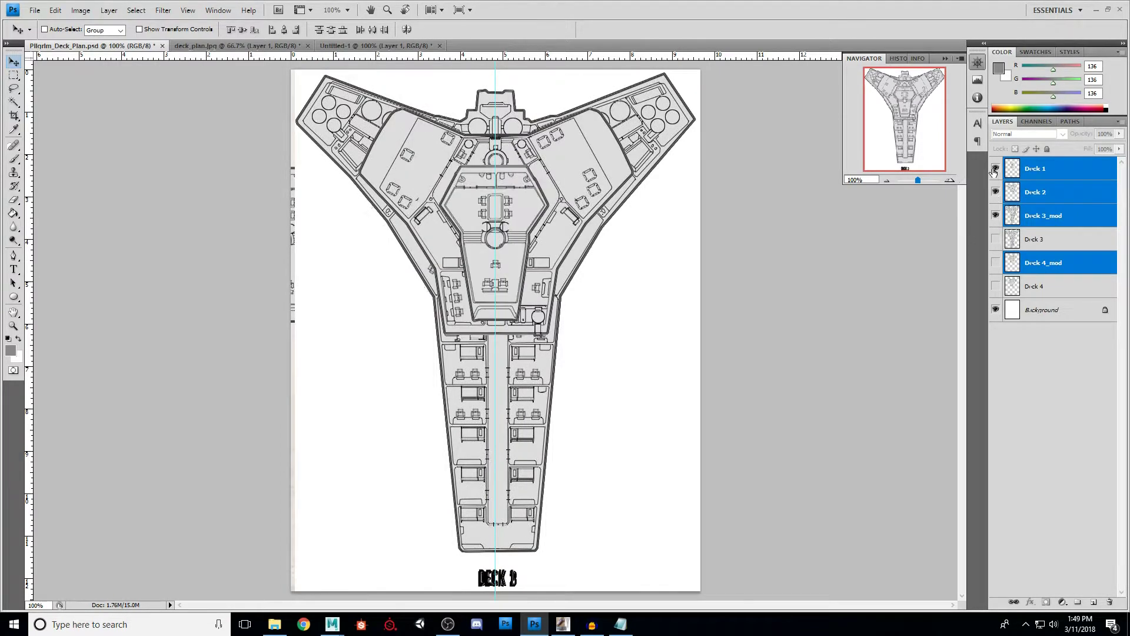
- Hide the Deck 1 and Deck 2 layers and select only the Deck 3_mod layer
left_click(996, 169)
left_click(995, 192)
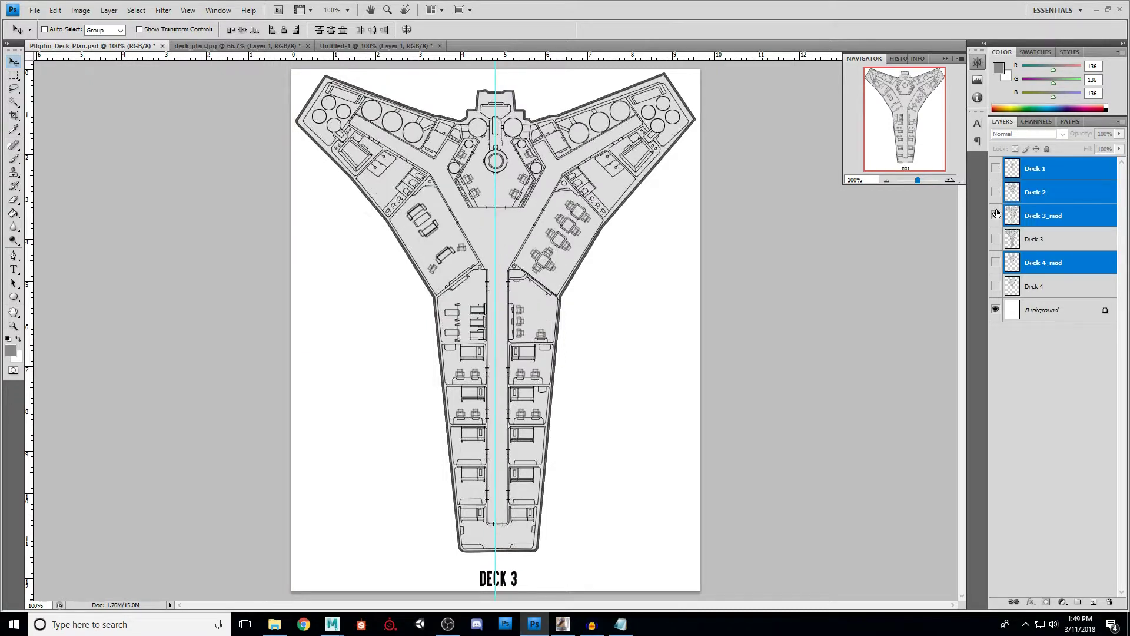
left_click(1029, 223)
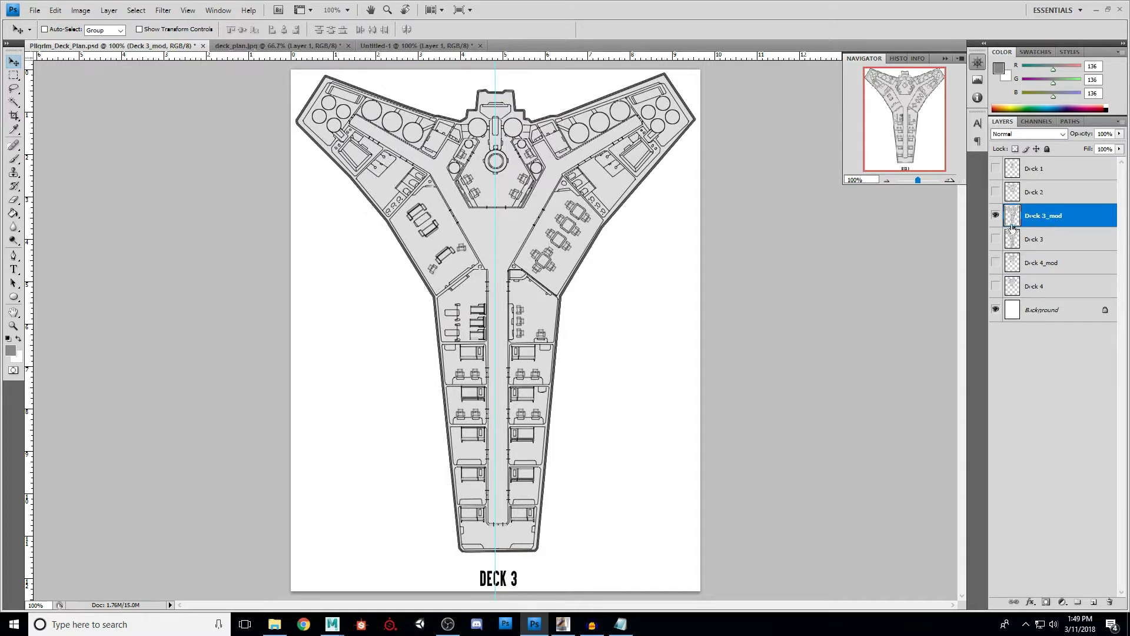
- Compare the modified Deck 3_mod plan with the original Deck 3 by toggling their visibility, leaving only Deck 3_mod shown
left_click(996, 239)
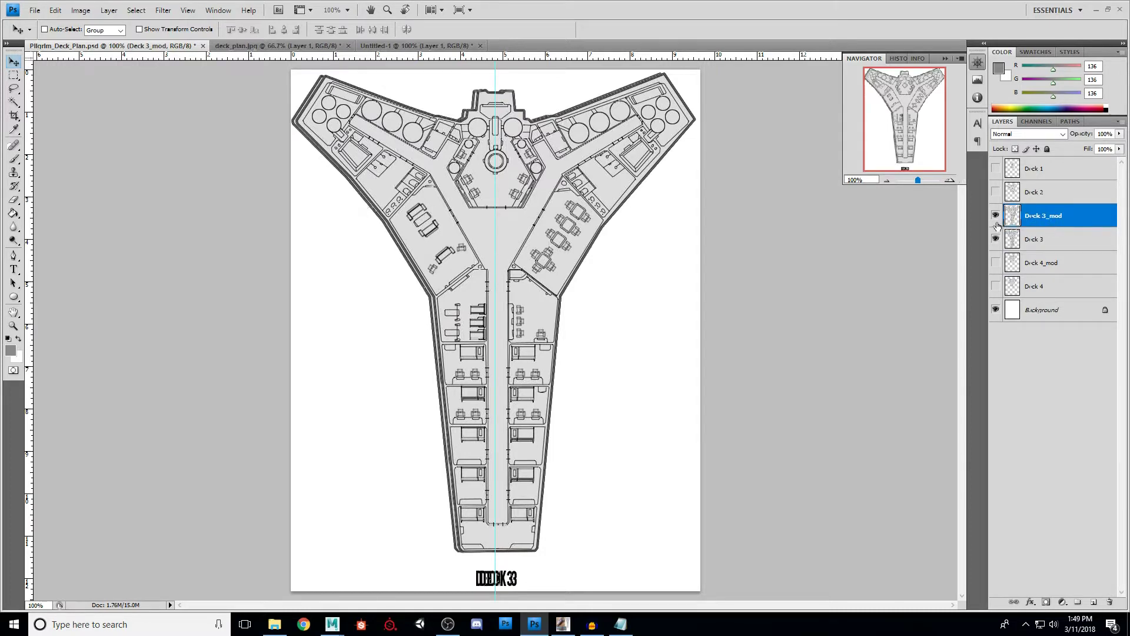
left_click(995, 217)
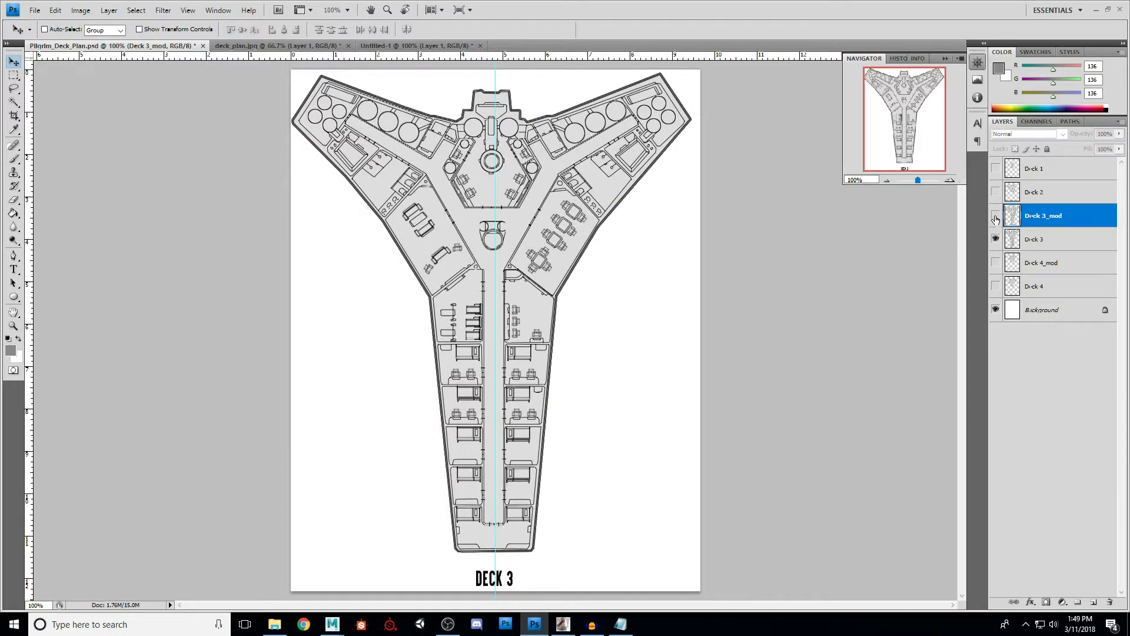
left_click(995, 217)
left_click(995, 216)
left_click(996, 217)
left_click(995, 216)
left_click(996, 215)
left_click(996, 239)
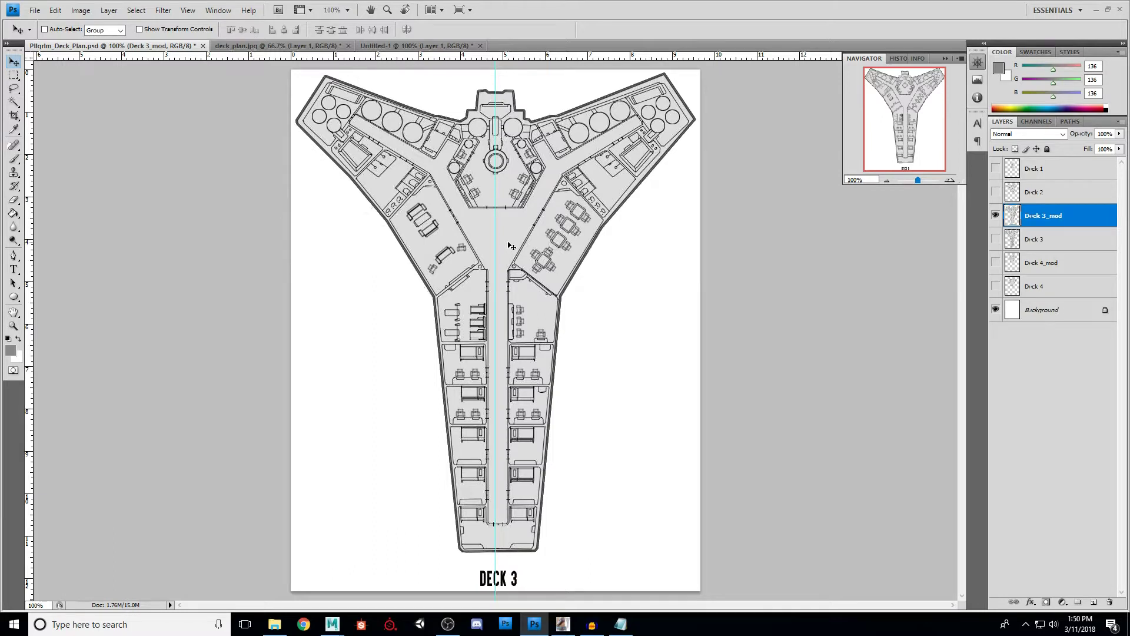
- Show the Deck 1 layer over Deck 3_mod and reduce its opacity to 40%
left_click(996, 169)
left_click(1045, 169)
left_click(1119, 134)
left_click_drag(1119, 147, 1084, 147)
- Examine the ship's central area at 400% while toggling Deck 1 over the original Deck 3 plan to compare their alignment
key("z")
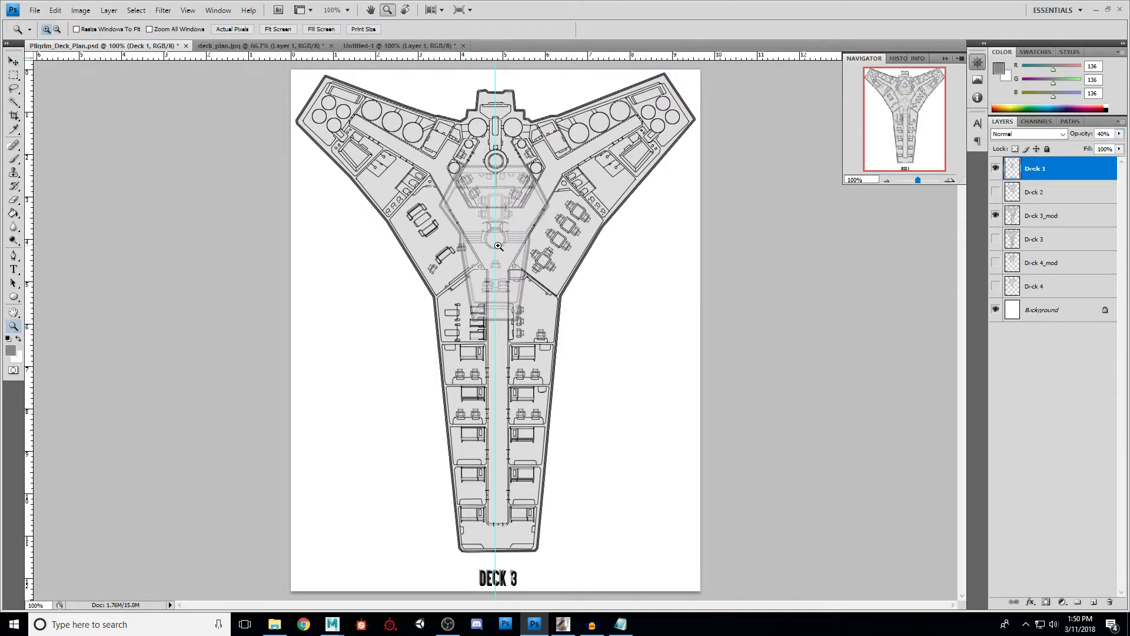
left_click(497, 242)
left_click(496, 241)
left_click(497, 236)
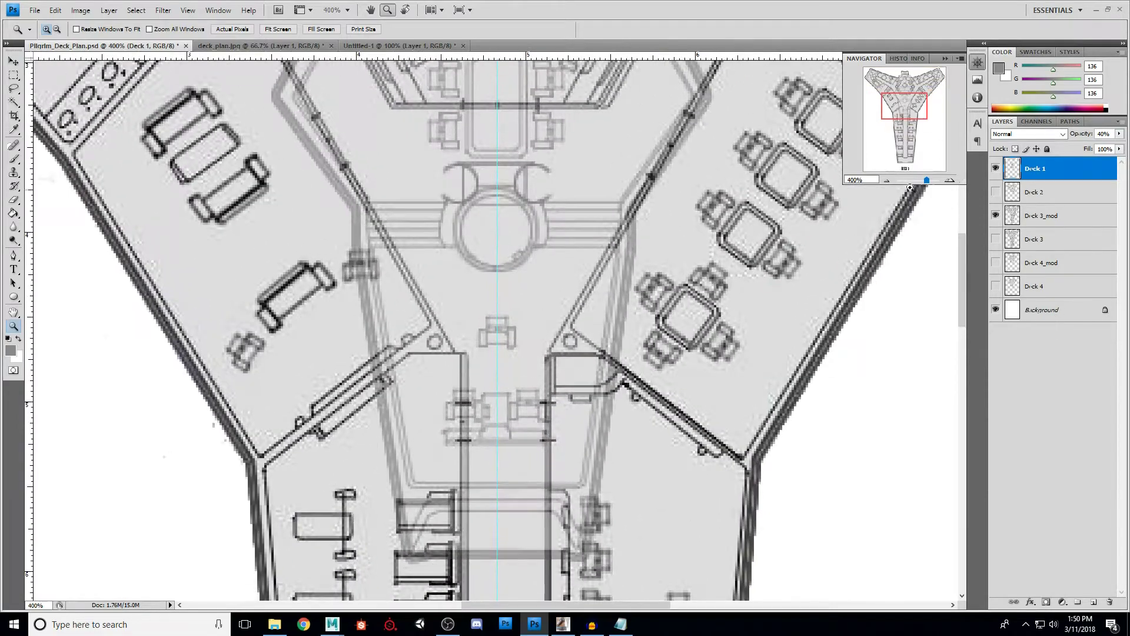
left_click(995, 168)
left_click(996, 216)
left_click(996, 239)
left_click(995, 169)
left_click(996, 168)
left_click(996, 169)
left_click(997, 169)
left_click(996, 169)
left_click(996, 169)
- Hide the original Deck 3, show Deck 3_mod again with its layer selected, and return to the whole plan
left_click(996, 239)
left_click(995, 216)
left_click(1058, 218)
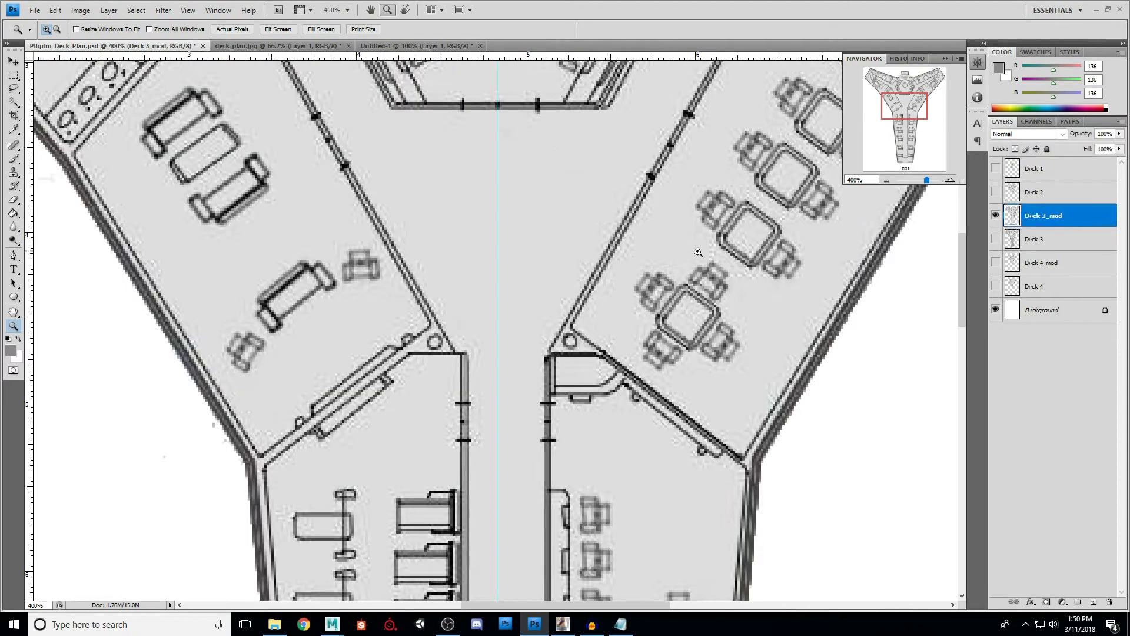
left_click(486, 271, "alt")
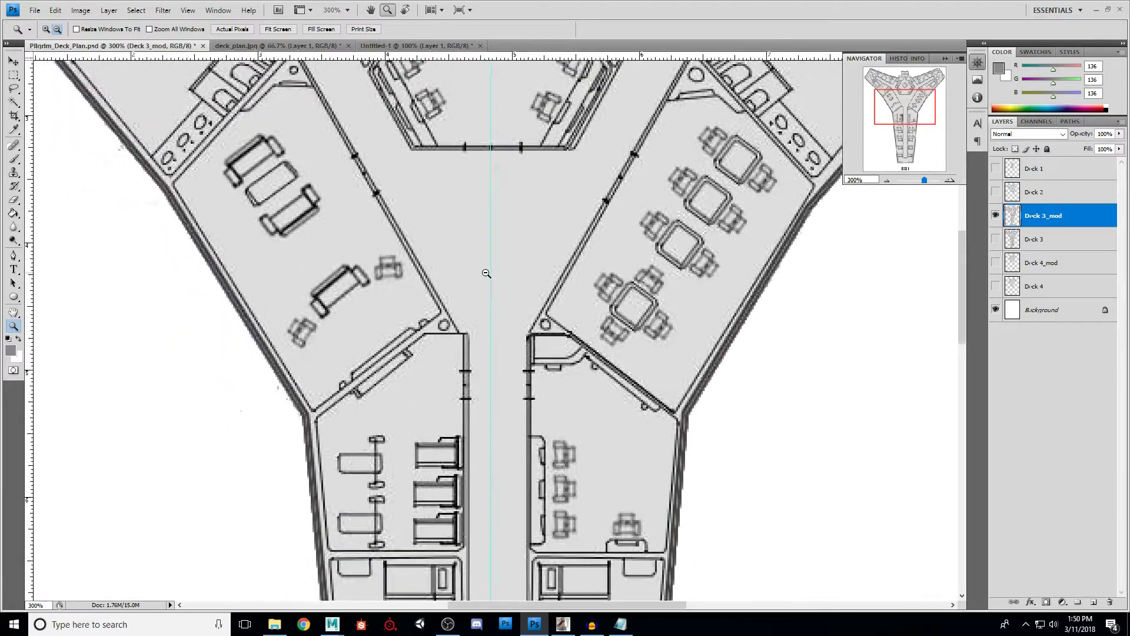
left_click(486, 271, "alt")
left_click(487, 272, "alt")
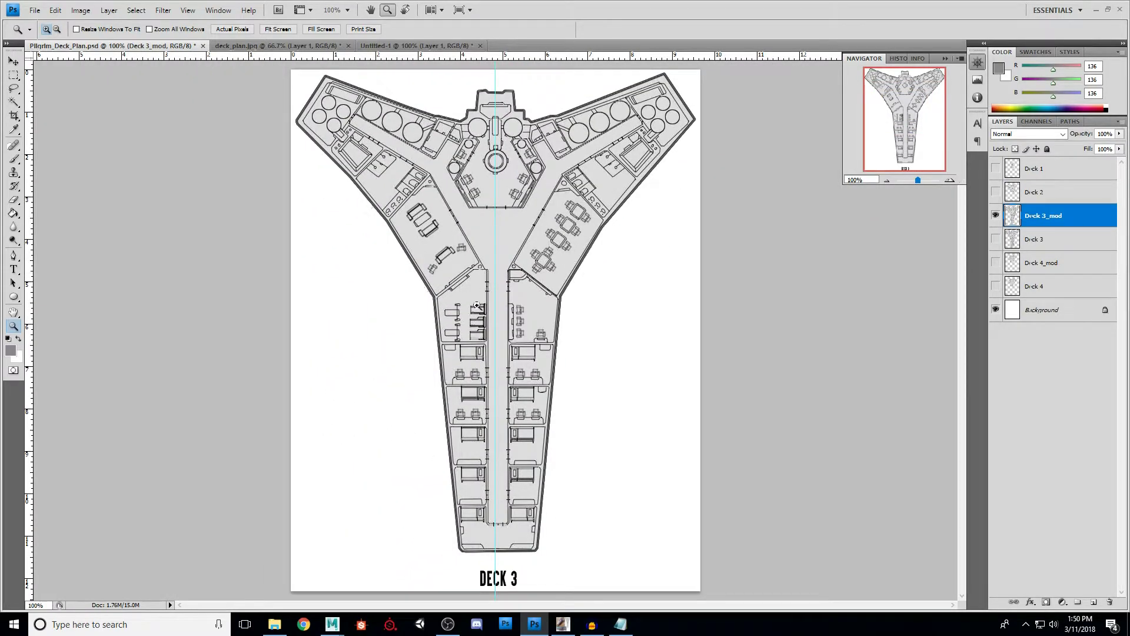
- Hide Deck 3_mod, show the Deck 4_mod plan and select its layer
left_click(996, 215)
left_click(996, 263)
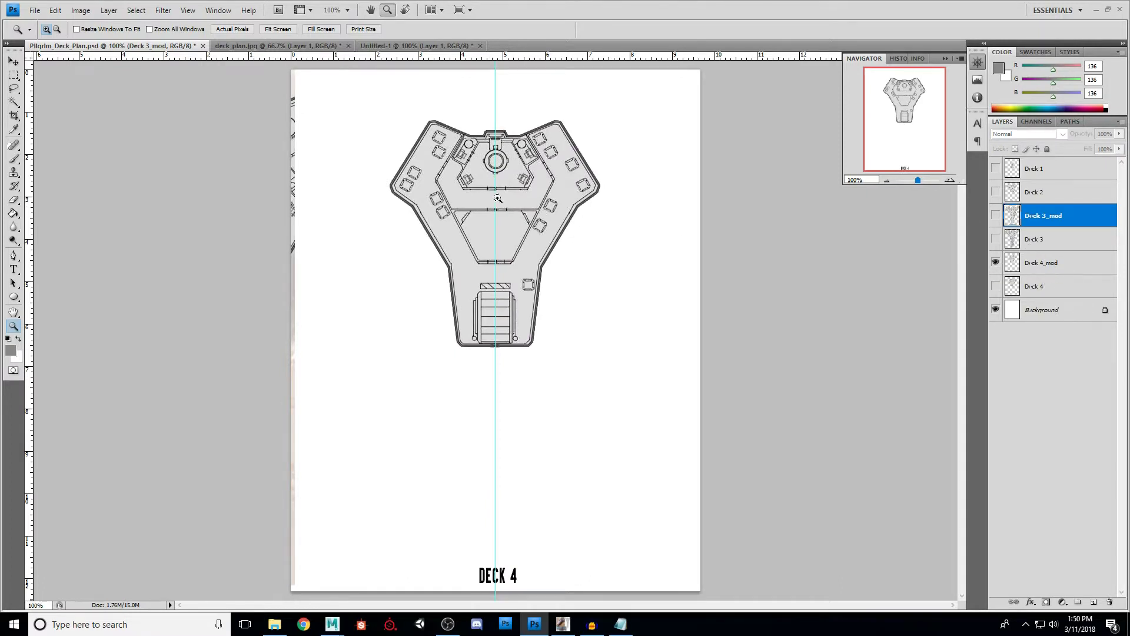
left_click(1038, 263)
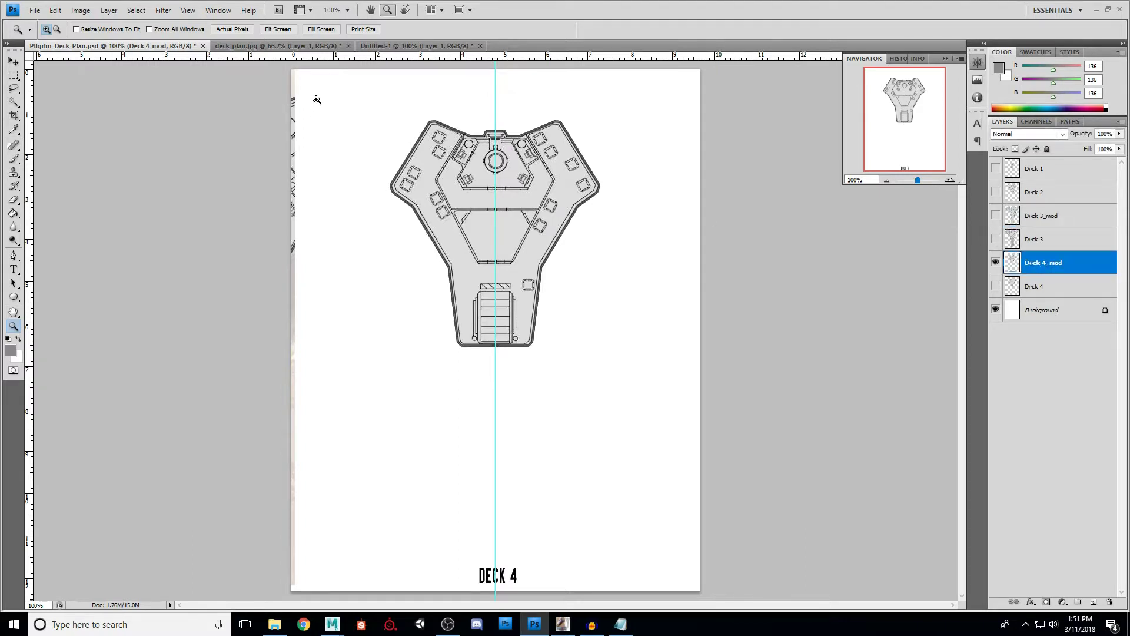
- Erase the stray artwork along the page's left edge on Deck 4_mod using rectangular marquee selections, and deselect
left_click(8, 77)
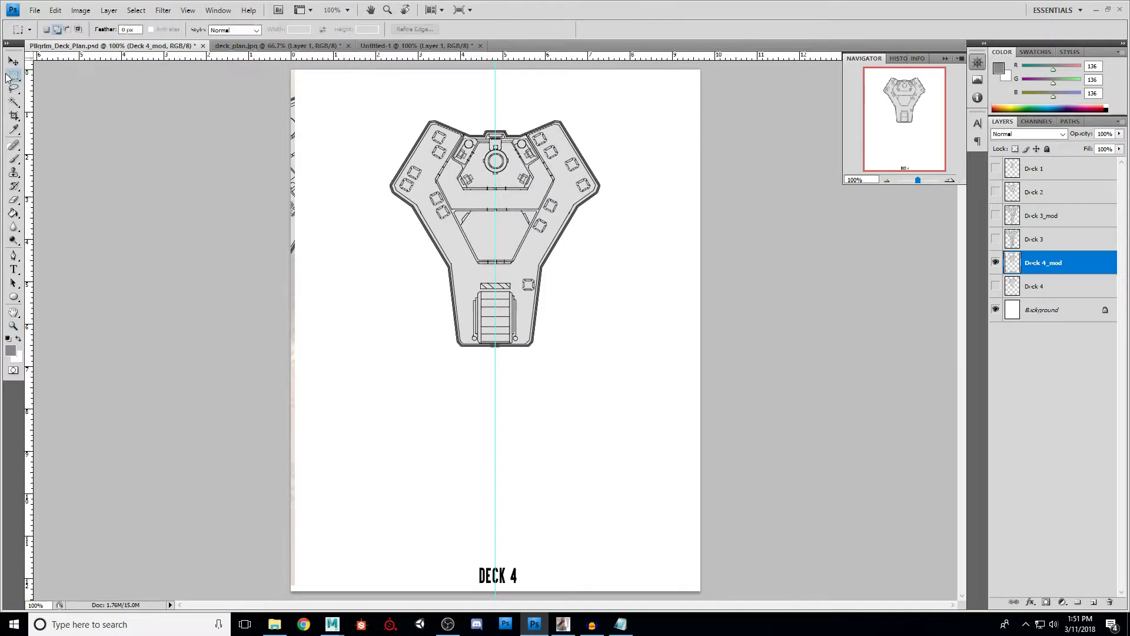
left_click_drag(324, 90, 282, 604)
left_click_drag(345, 283, 206, 64)
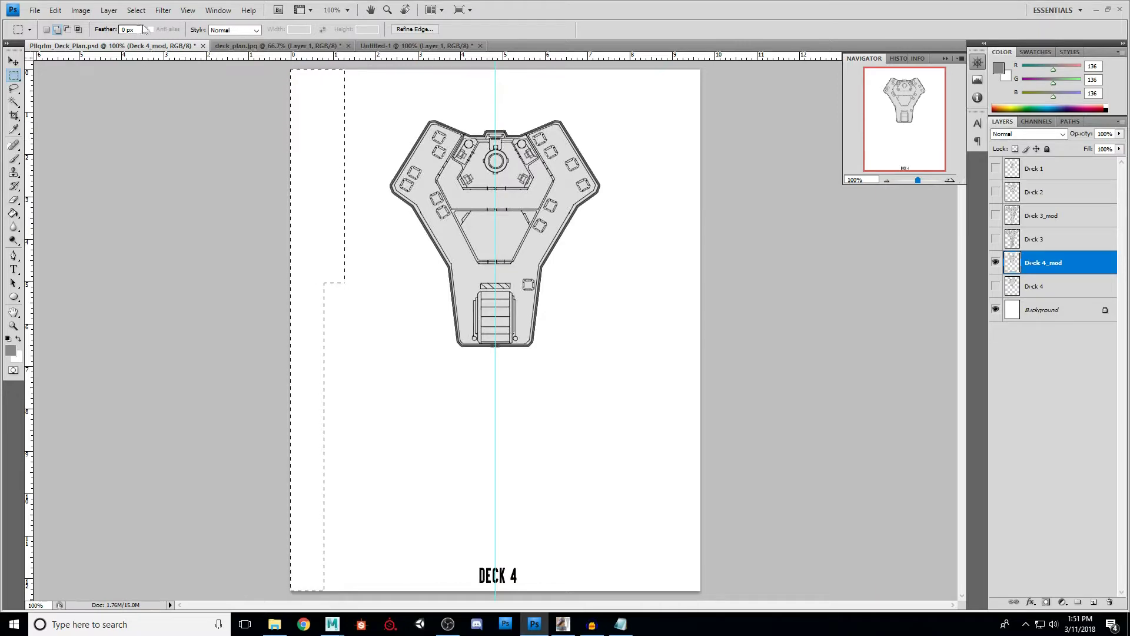
left_click(137, 10)
left_click(156, 36)
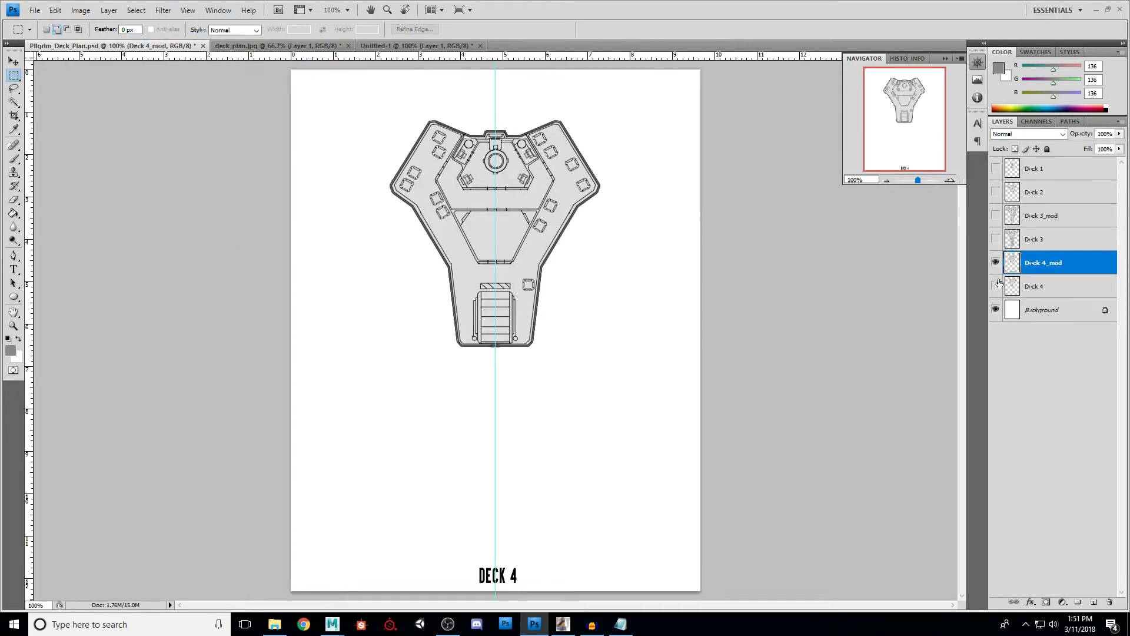
- Show the Deck 1 and Deck 2 layers and hide Deck 3_mod and Deck 4_mod
left_click(995, 215)
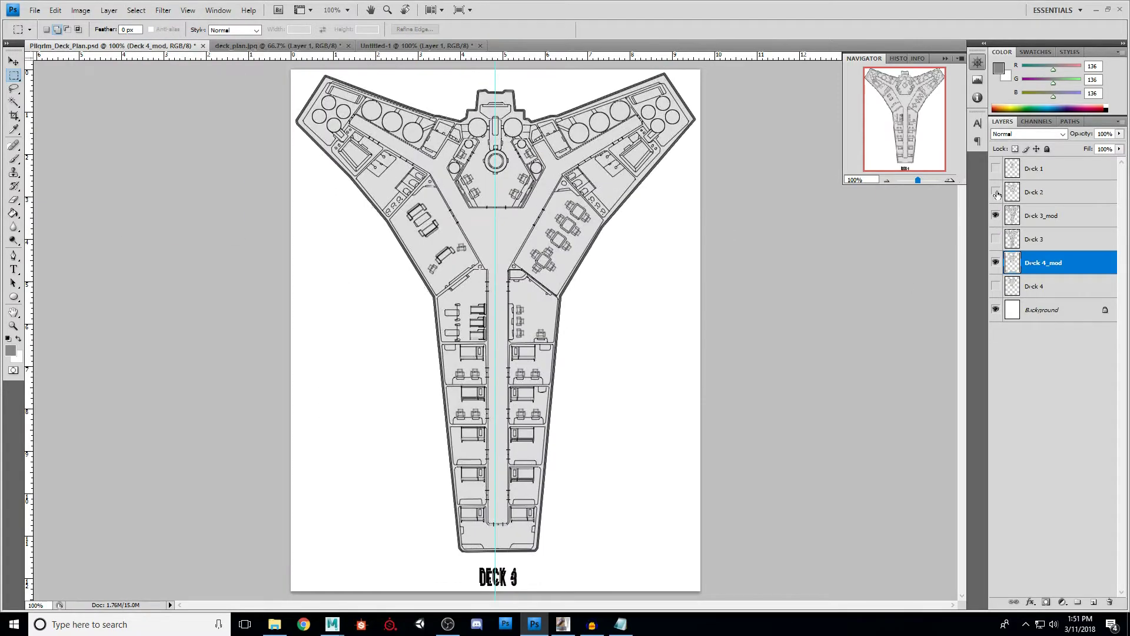
left_click(996, 192)
left_click(996, 168)
left_click(996, 263)
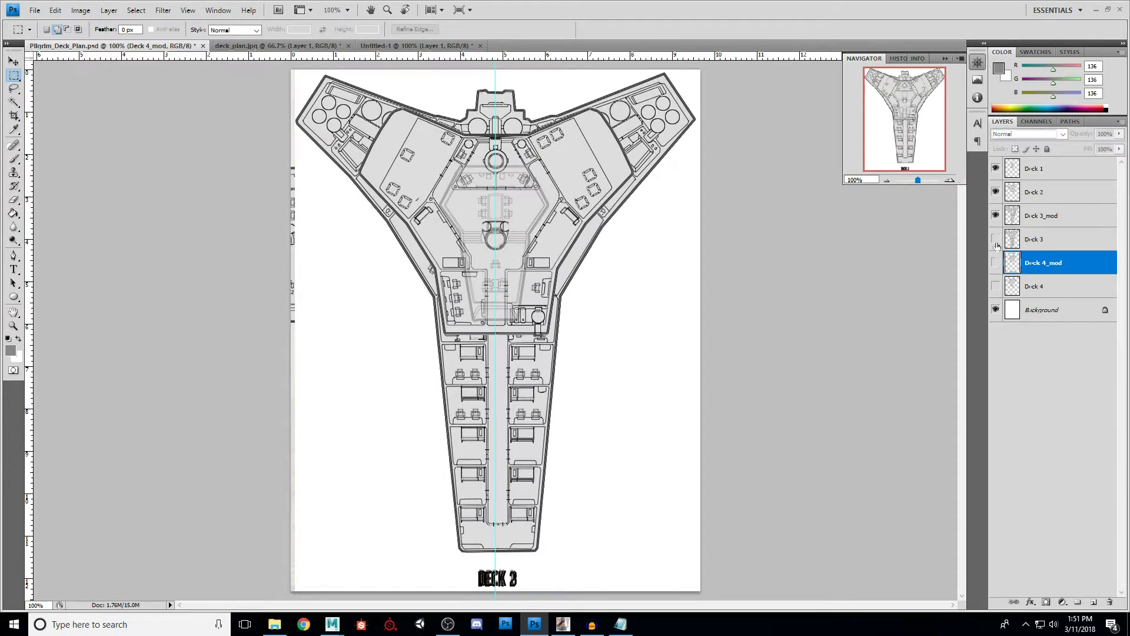
left_click(996, 215)
left_click(996, 192)
left_click(996, 192)
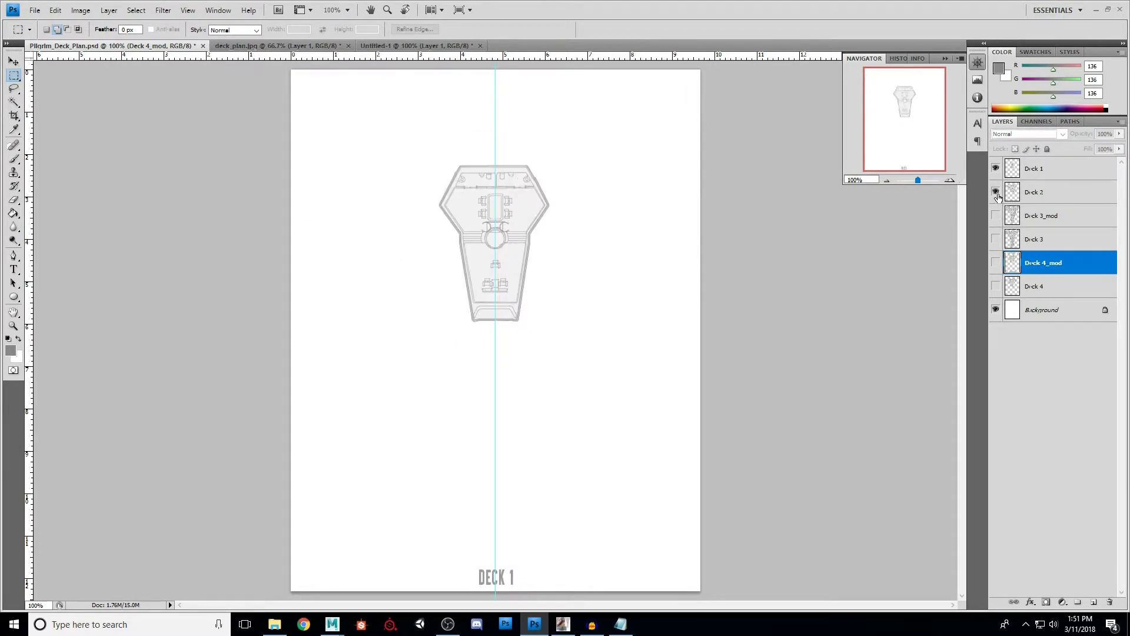
- Clear the stray strip along the page's left edge on the Deck 2 layer using rectangular marquee selections, and deselect
left_click(1042, 192)
left_click_drag(318, 120, 287, 595)
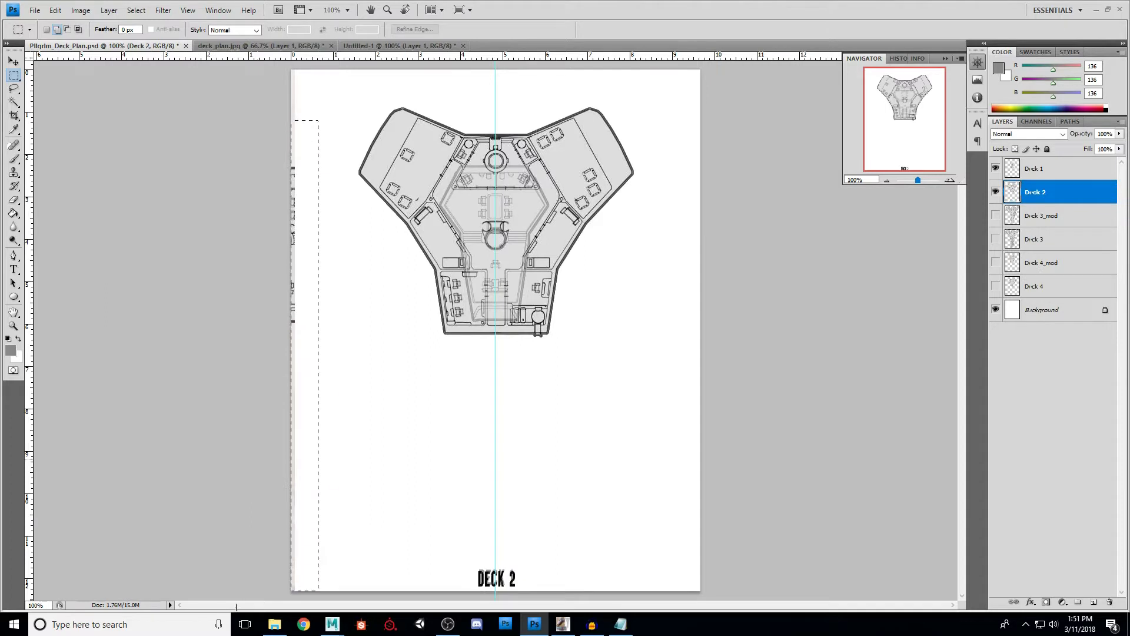
left_click_drag(332, 169, 249, 57)
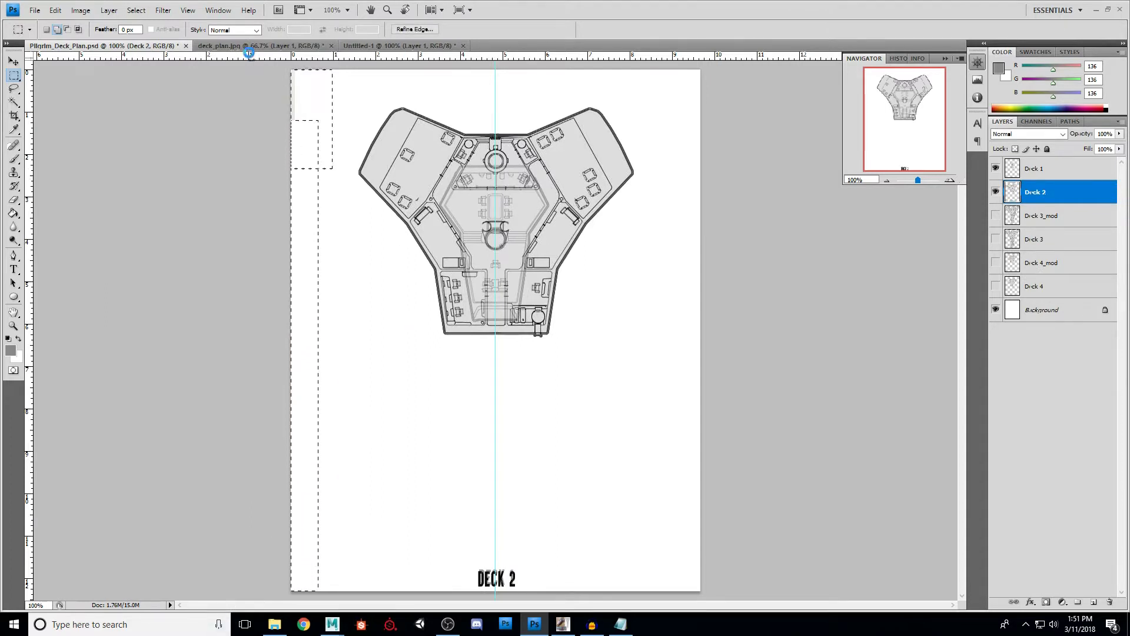
left_click(136, 10)
left_click(144, 29)
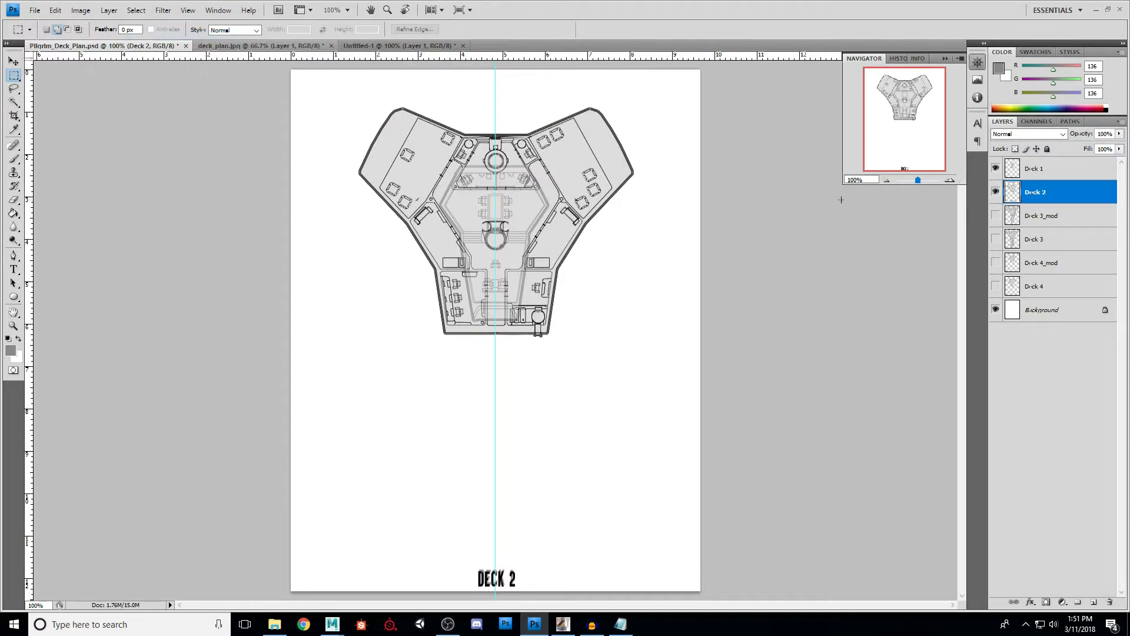
- Select the Deck 1 layer and show Deck 3_mod and Deck 4_mod together with Decks 1 and 2
left_click(1035, 168)
left_click(996, 216)
left_click(996, 263)
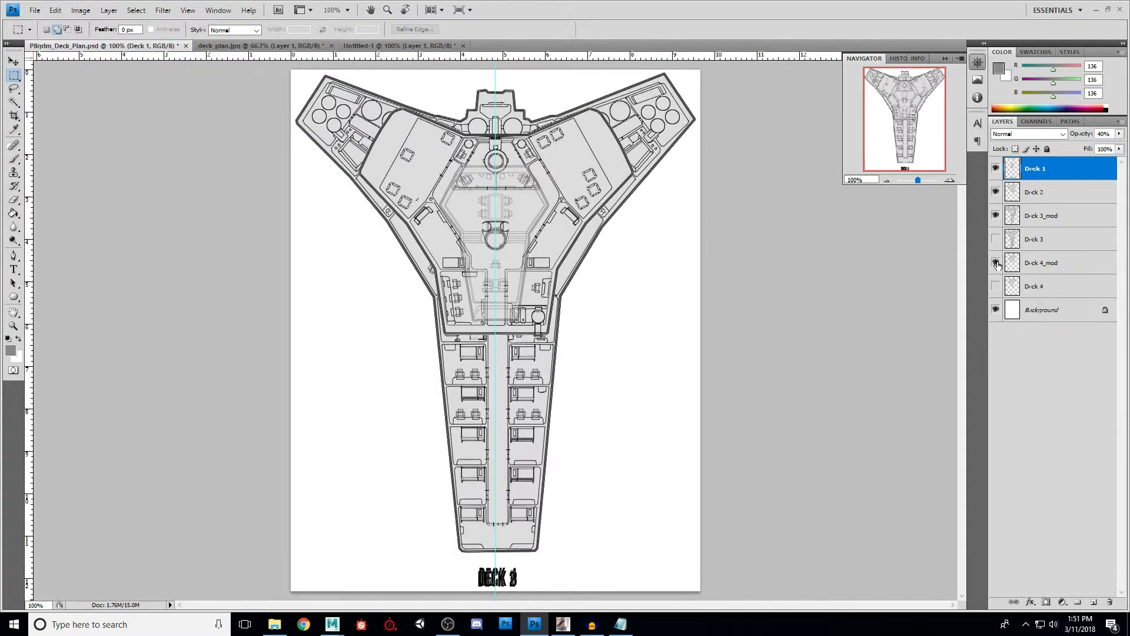
- Minimize Photoshop, switch to the empty Maya LT scene and look over its grid
left_click(1096, 10)
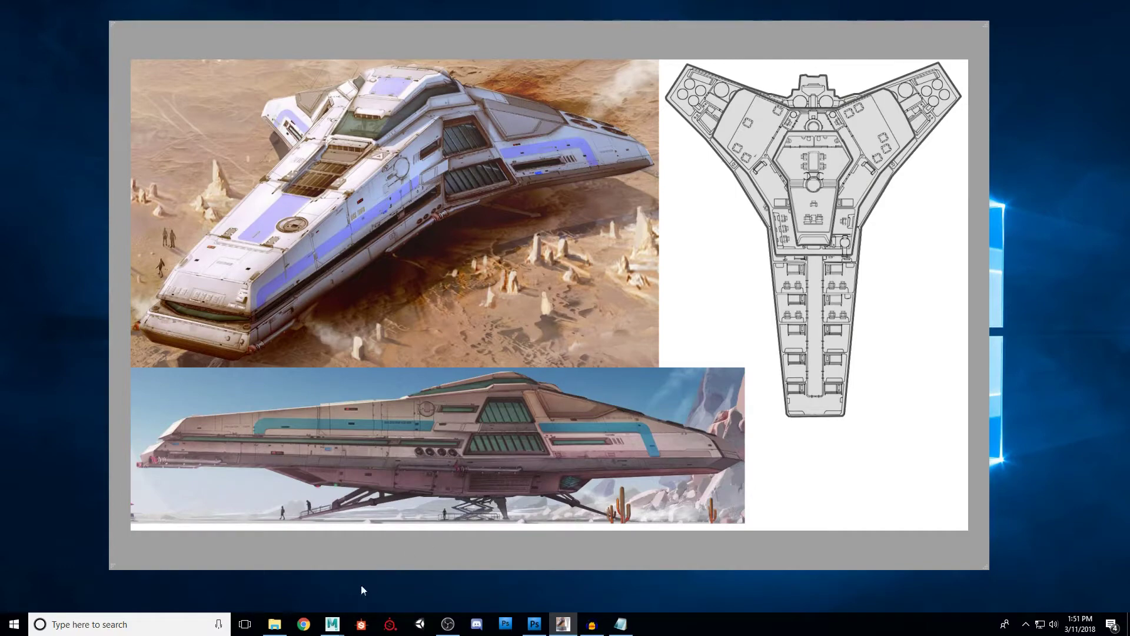
mouse_move(332, 624)
left_click(391, 560)
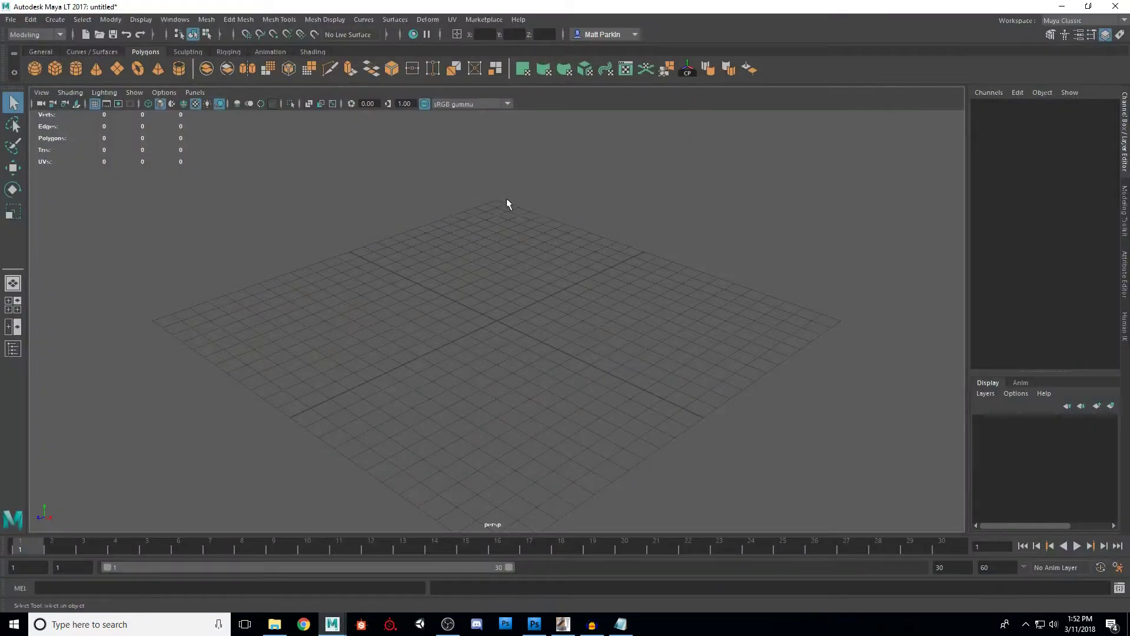
left_click_drag(524, 285, 564, 301, "alt")
mouse_move(504, 312)
left_mouse_down("alt")
mouse_move(532, 298)
mouse_move(514, 306)
left_mouse_up("alt")
left_click_drag(579, 319, 506, 306, "alt")
- Set the linear working unit to inch in the application preferences' general settings
left_click(175, 19)
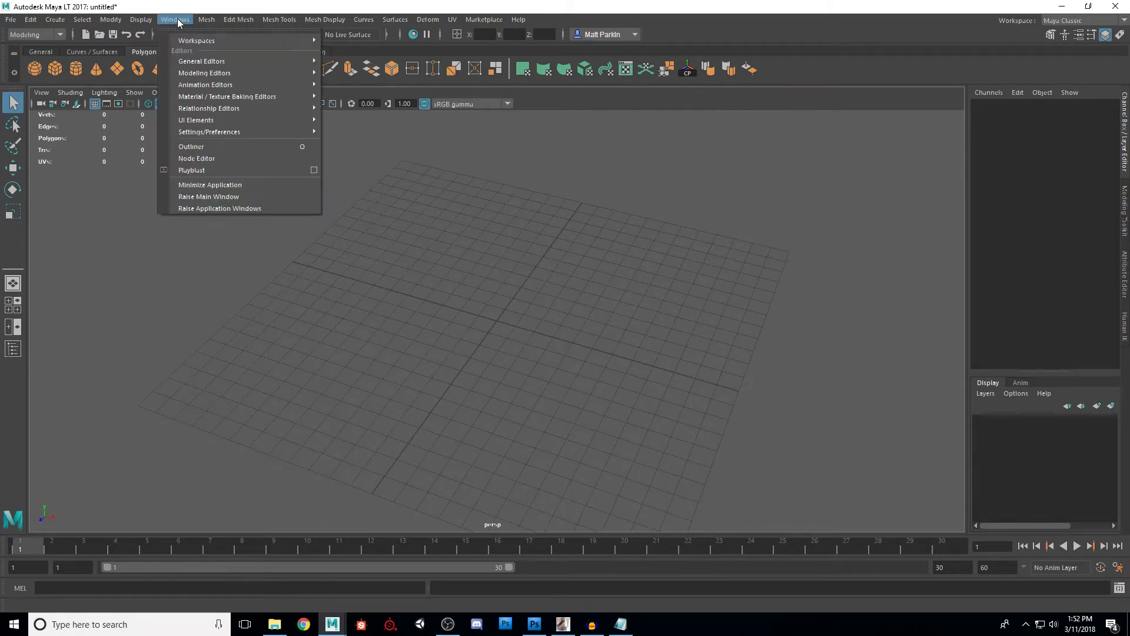
mouse_move(233, 131)
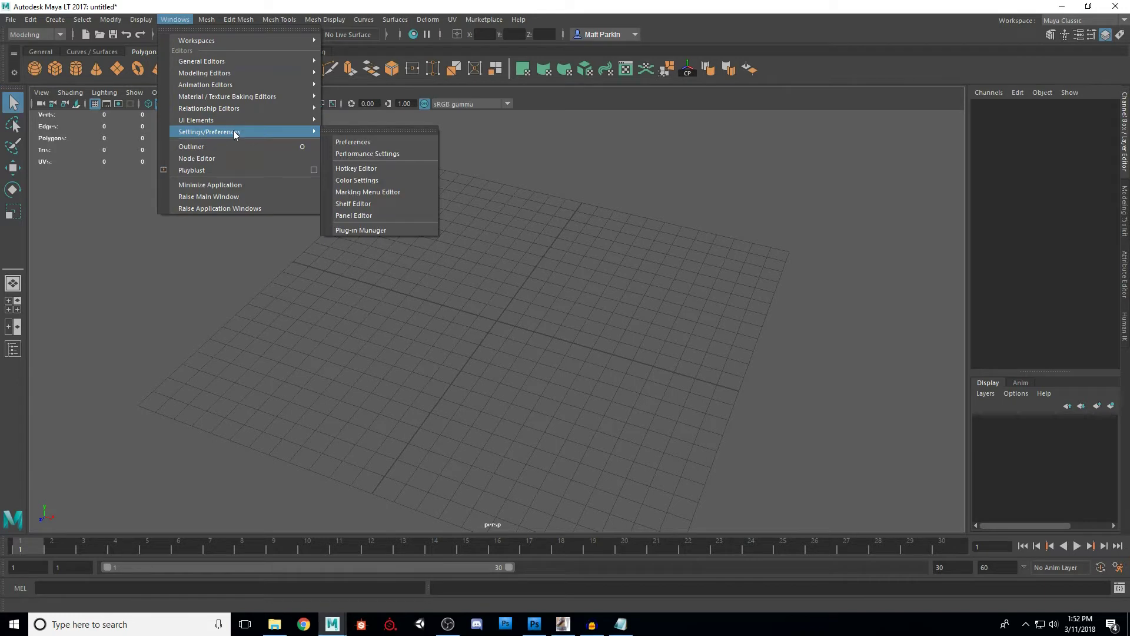
left_click(357, 142)
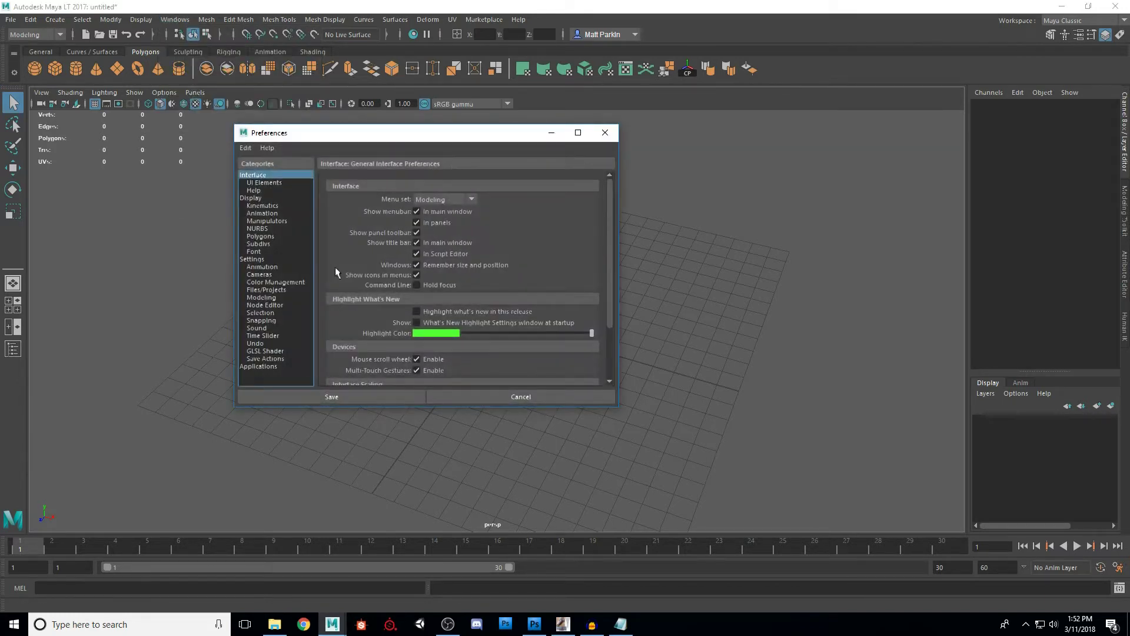
left_click(258, 267)
left_click(268, 260)
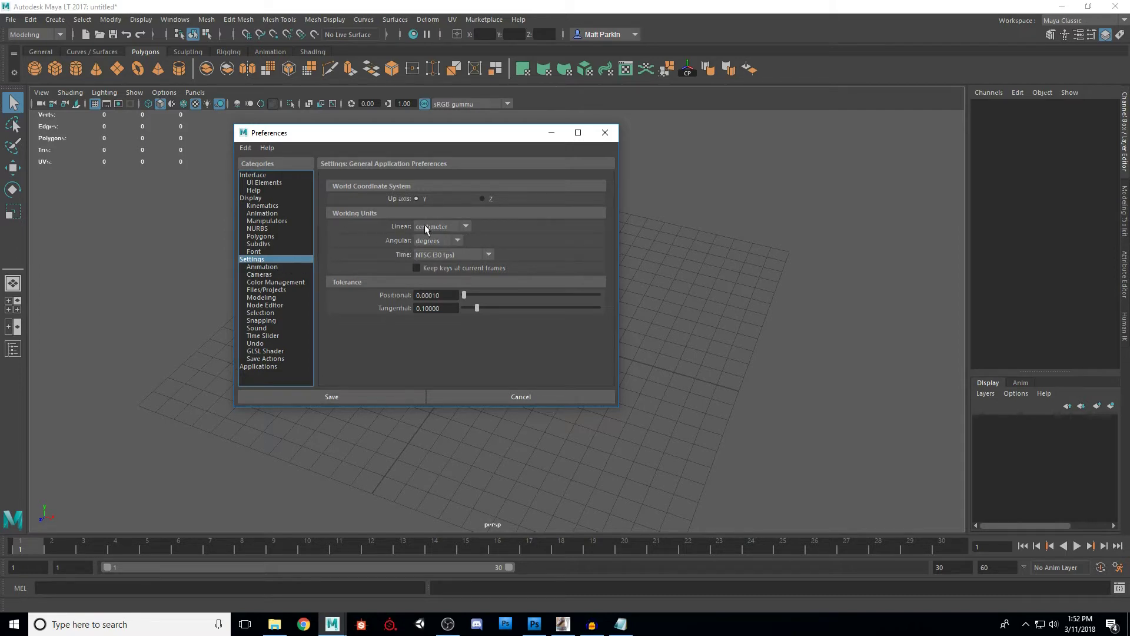
left_click(467, 227)
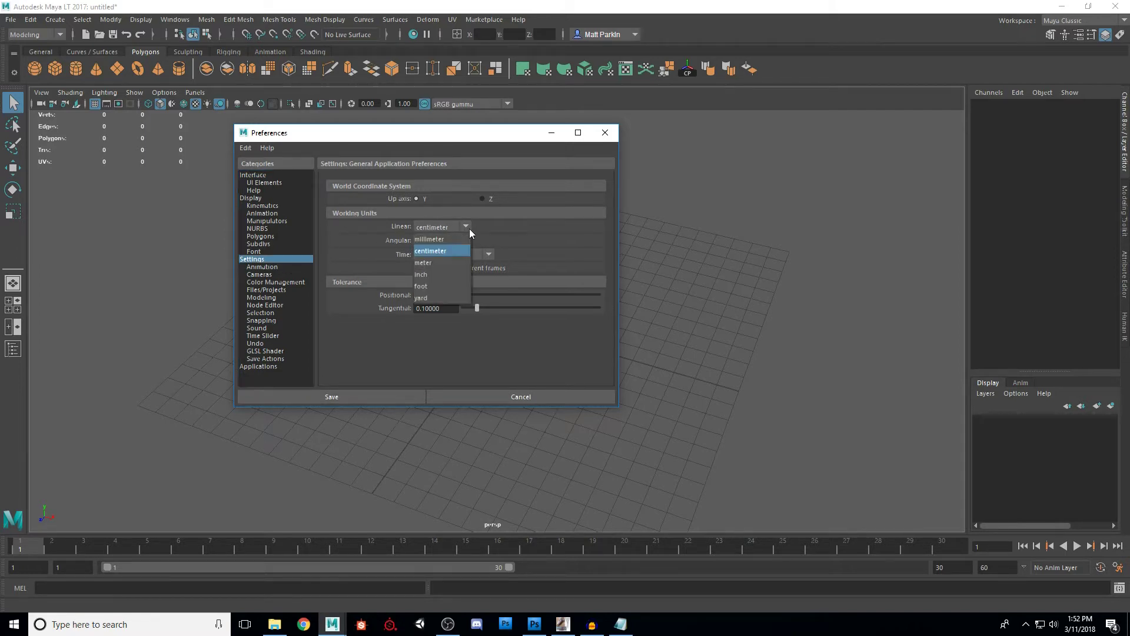
left_click(448, 274)
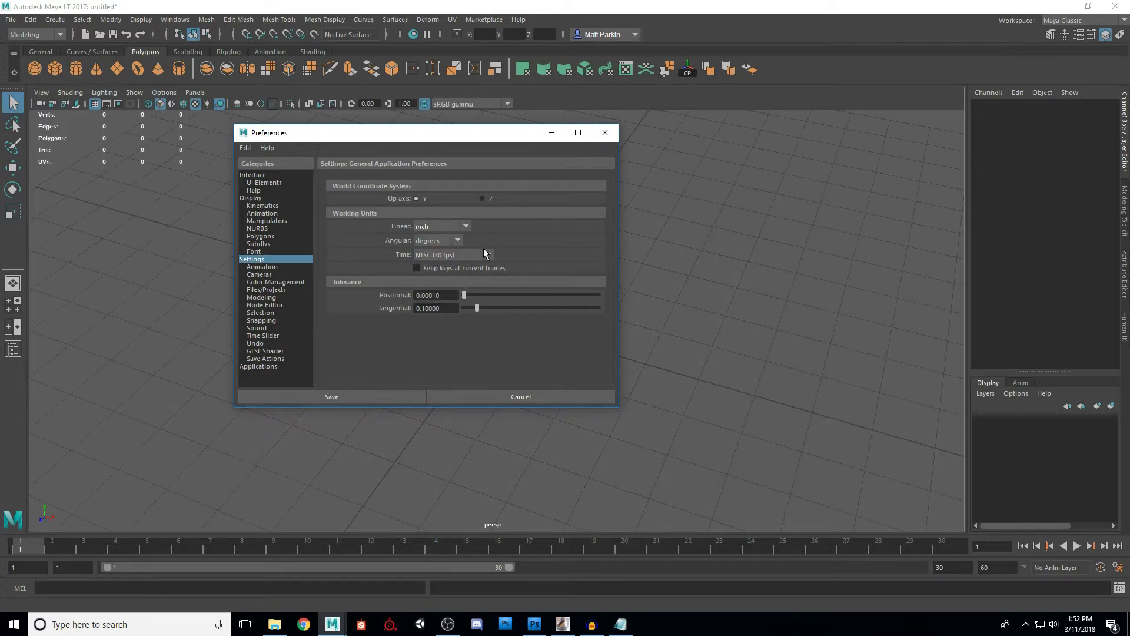
- Try foot and yard as the linear working unit
left_click(471, 227)
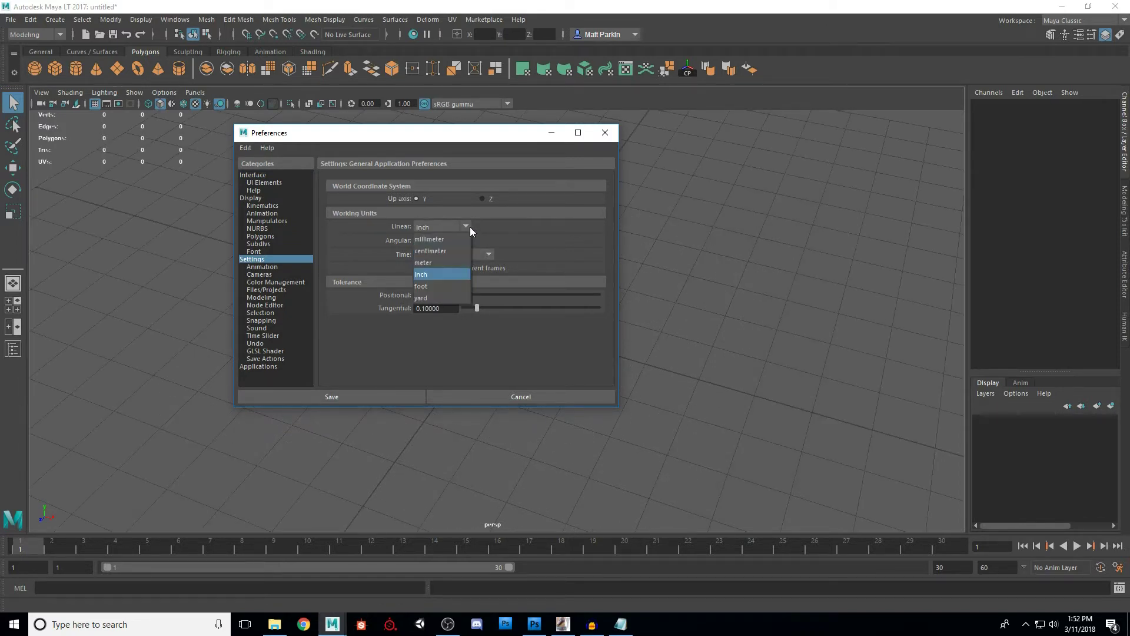
left_click(442, 286)
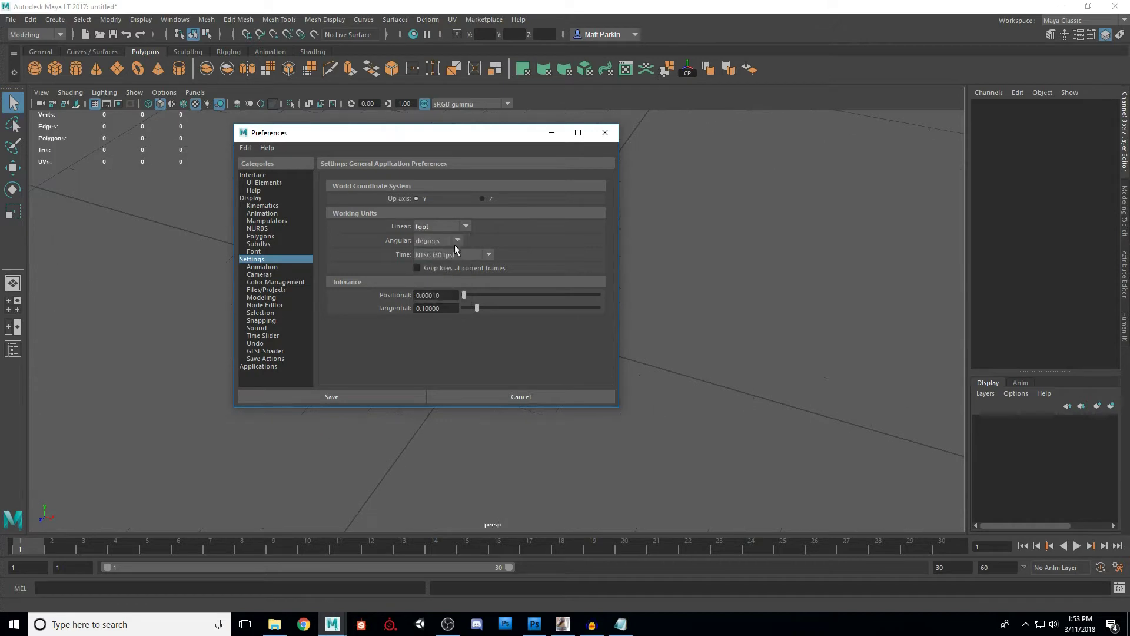
left_click(467, 226)
left_click(431, 298)
left_click(465, 228)
left_click(437, 286)
- Choose inch as the linear working unit again and save the preferences
left_click(460, 226)
left_click(444, 274)
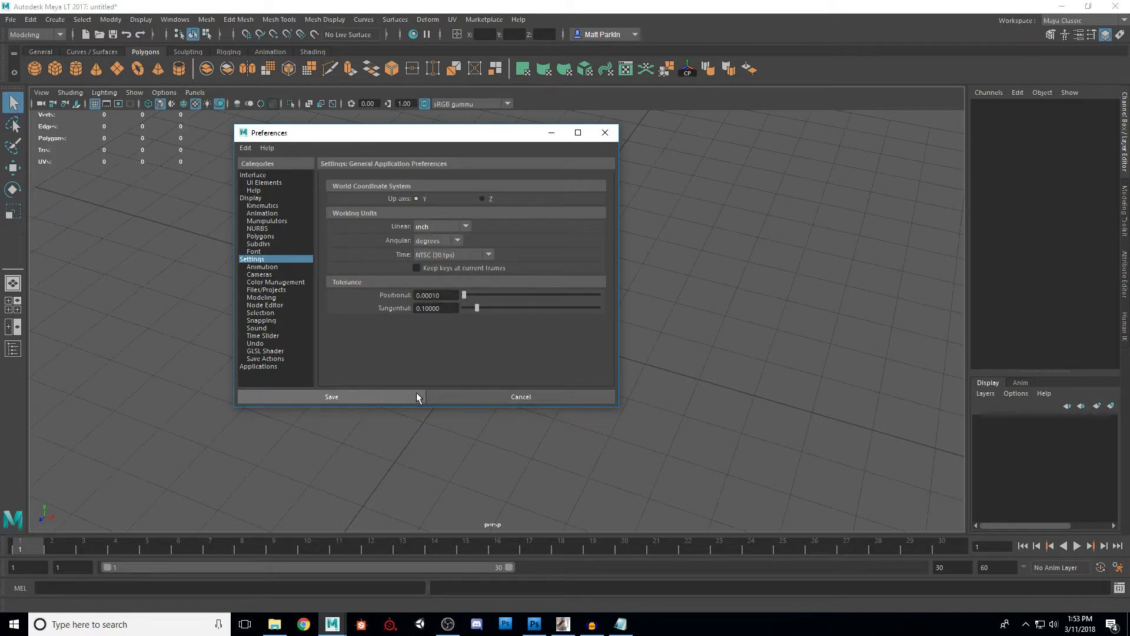
left_click(401, 397)
- Create a polygon cube at the grid's centre and view it from several angles
left_click_drag(513, 302, 540, 324, "alt")
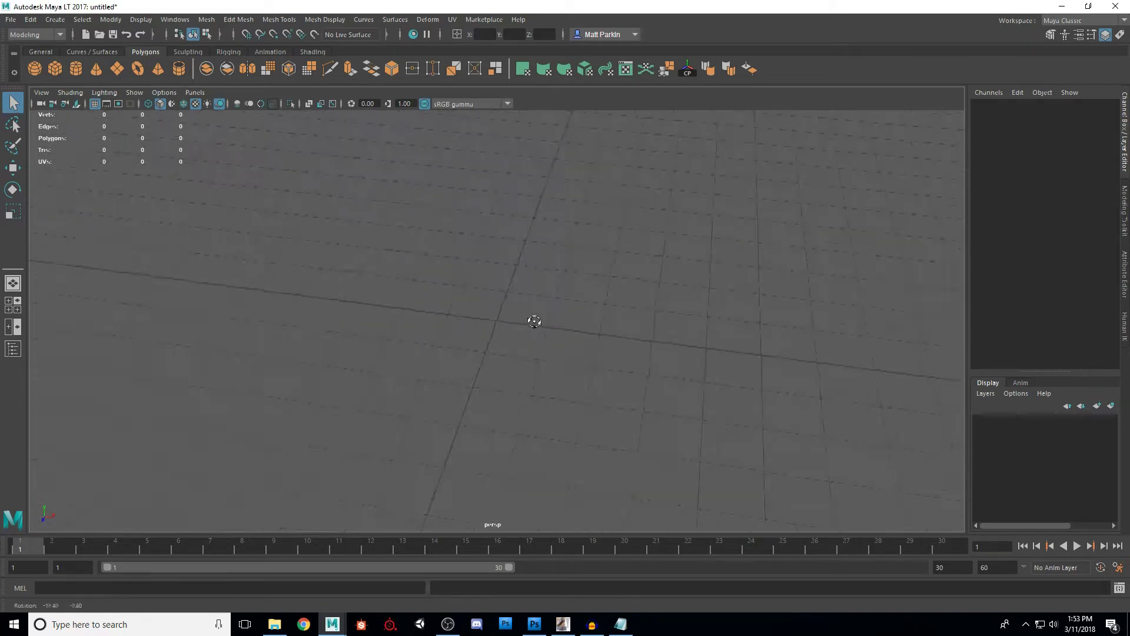
left_click(55, 68)
scroll(540, 326, "down", 8)
left_click_drag(529, 321, 495, 345, "alt")
scroll(518, 347, "up", 3)
left_click_drag(658, 350, 568, 343, "alt")
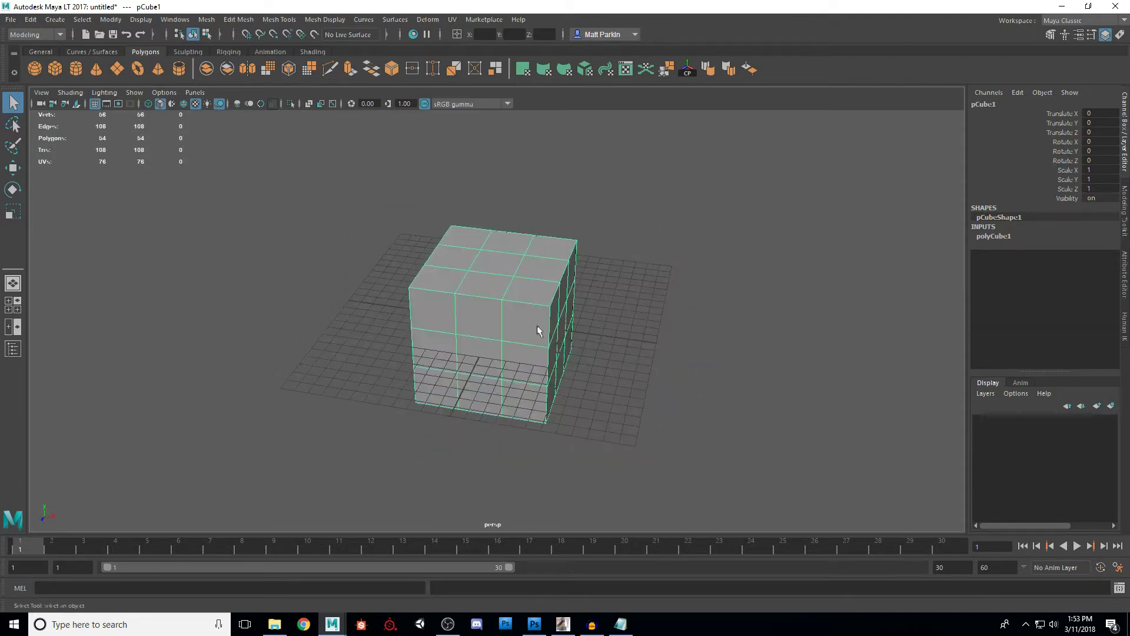
- Check the linear working unit in the preferences' general settings and close them without saving
left_click(175, 20)
mouse_move(276, 131)
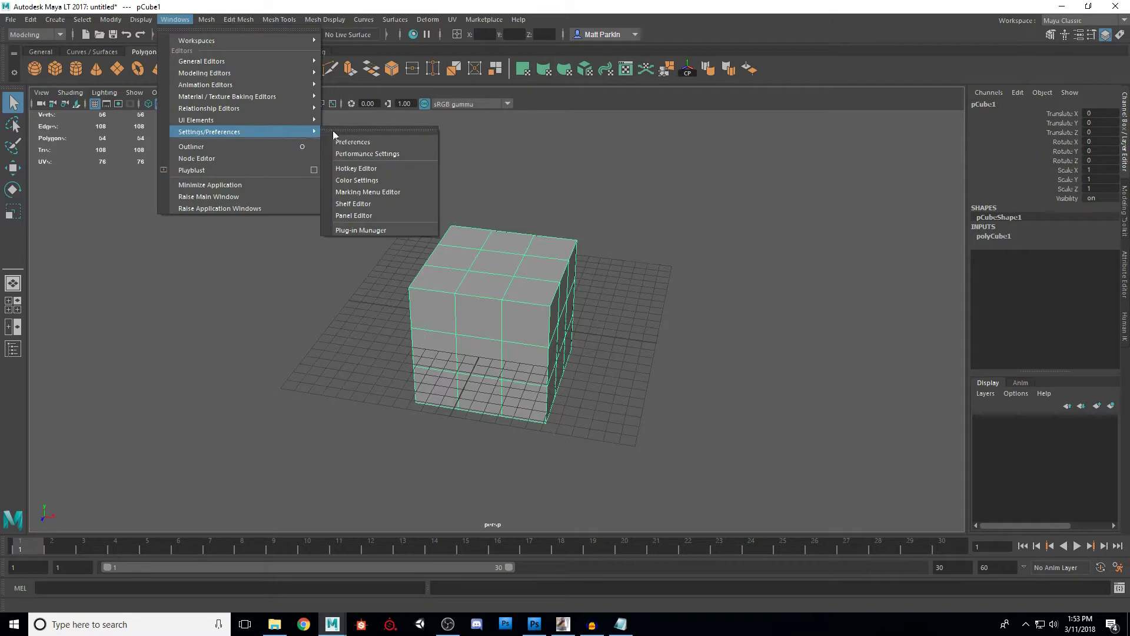
left_click(353, 142)
left_click(259, 259)
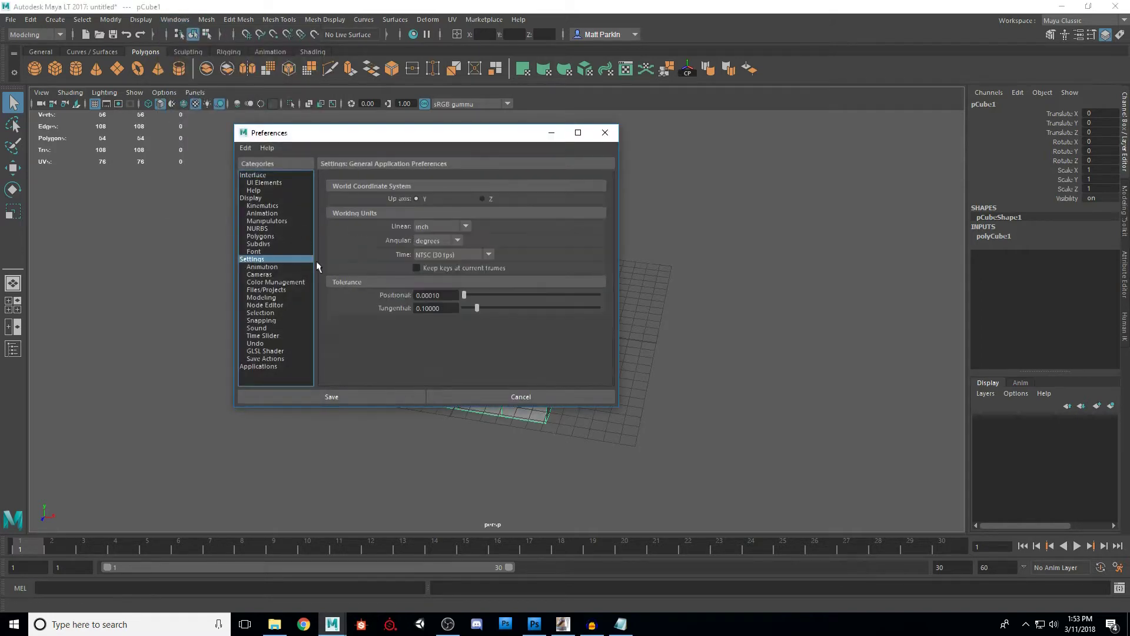
left_click(505, 396)
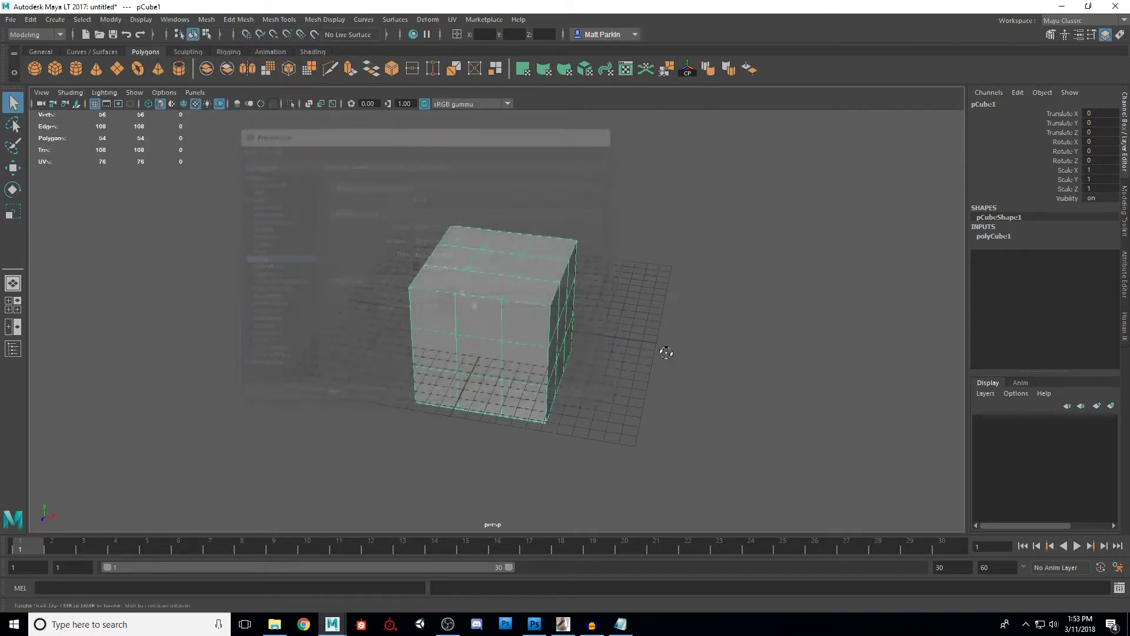
- Delete the test cube and enlarge the side view to fill the workspace
key("Delete")
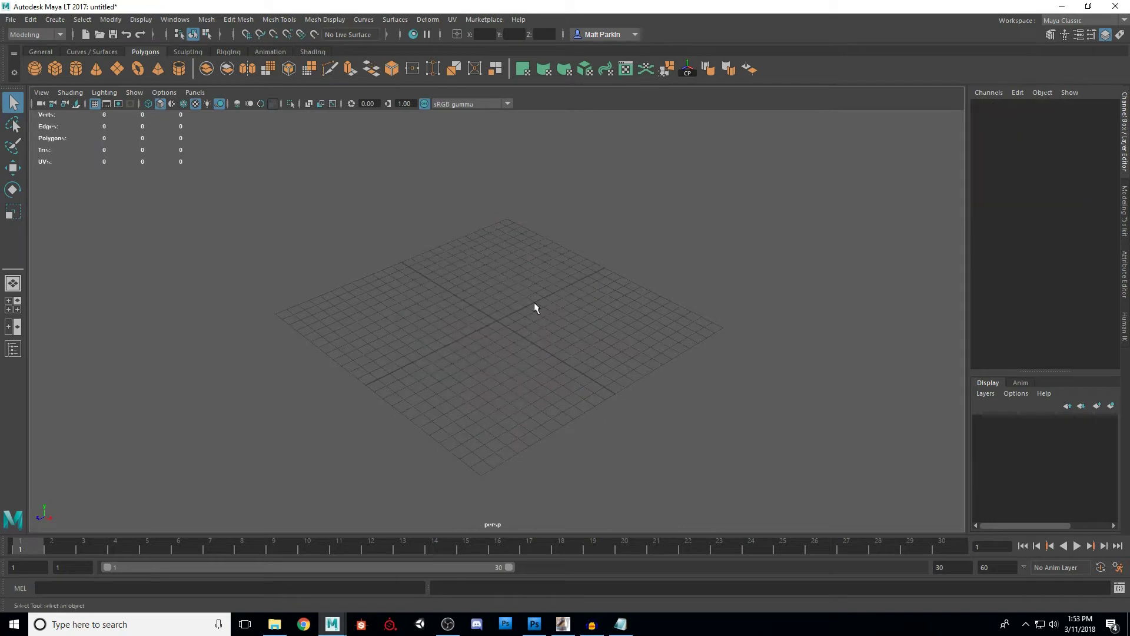
key("space")
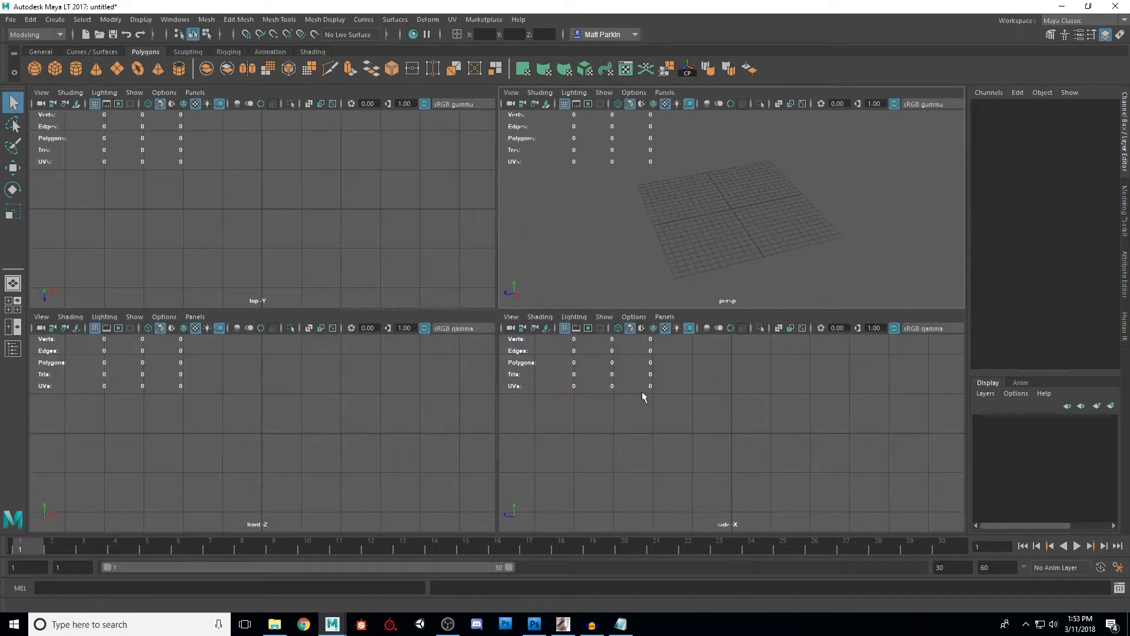
key("space")
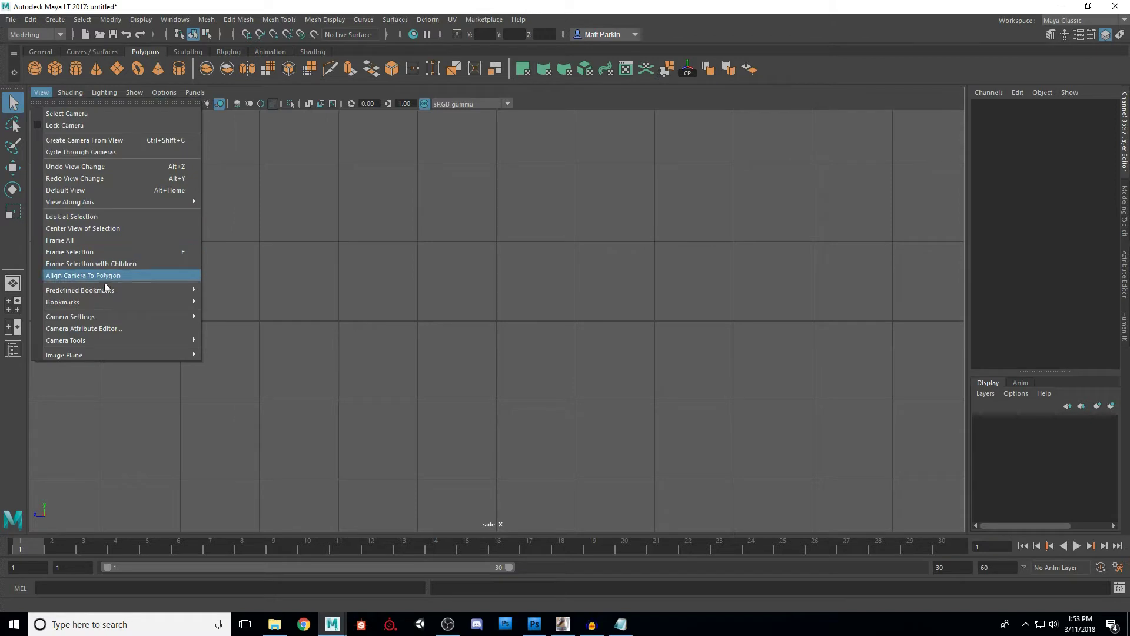
- Import ship_side.jpg from D:\PROJECTS\PILGRIM as an image plane in the side view
mouse_move(114, 355)
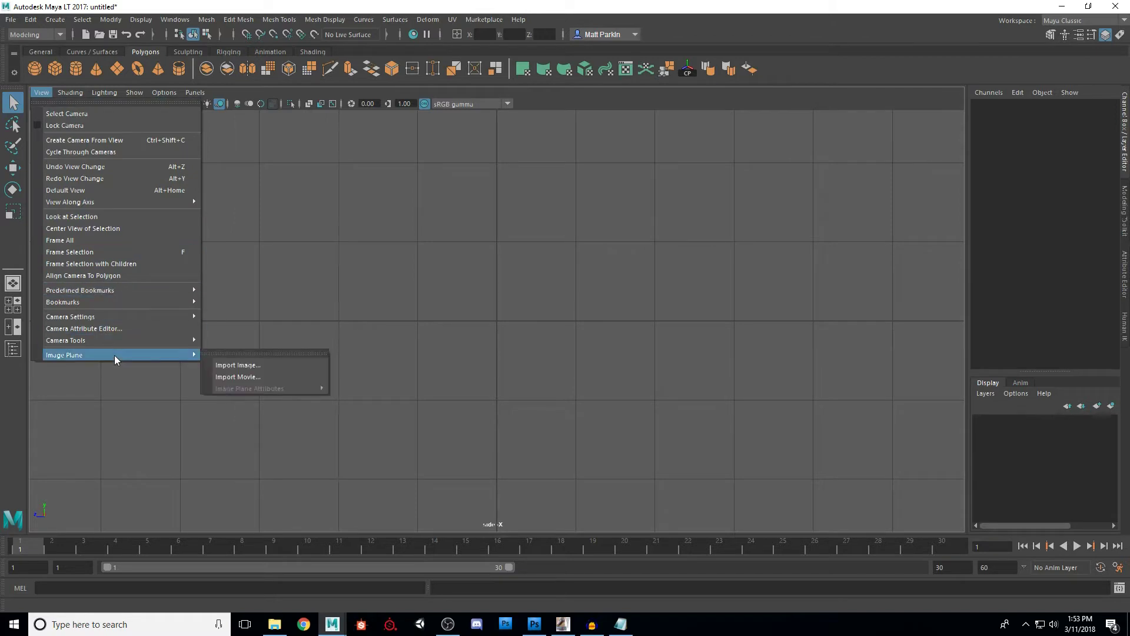
left_click(239, 365)
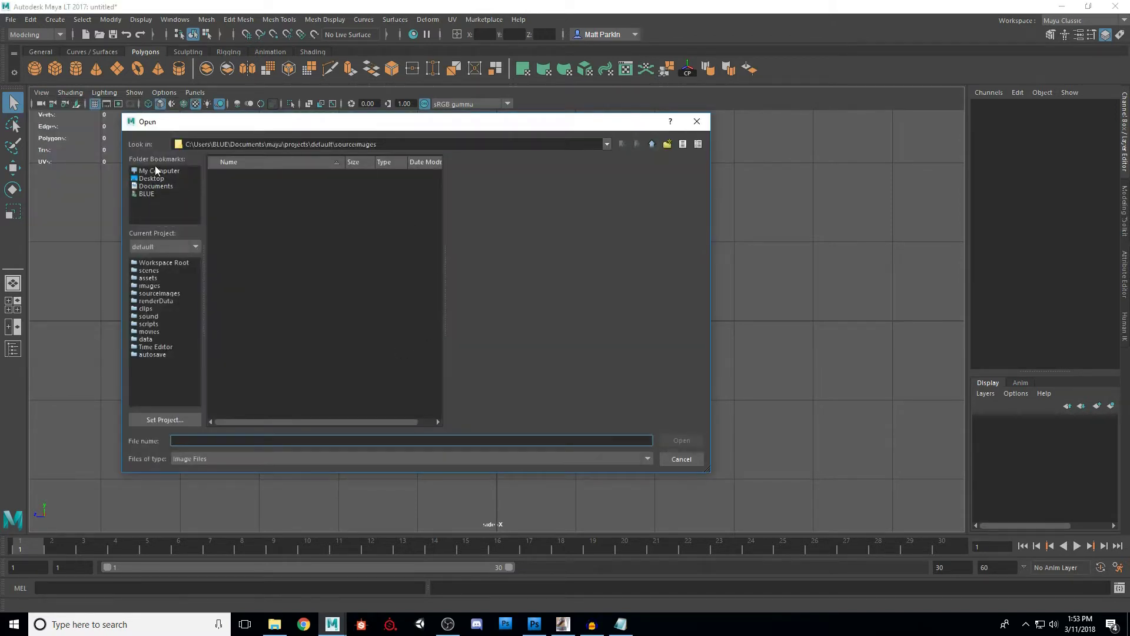
left_click(159, 171)
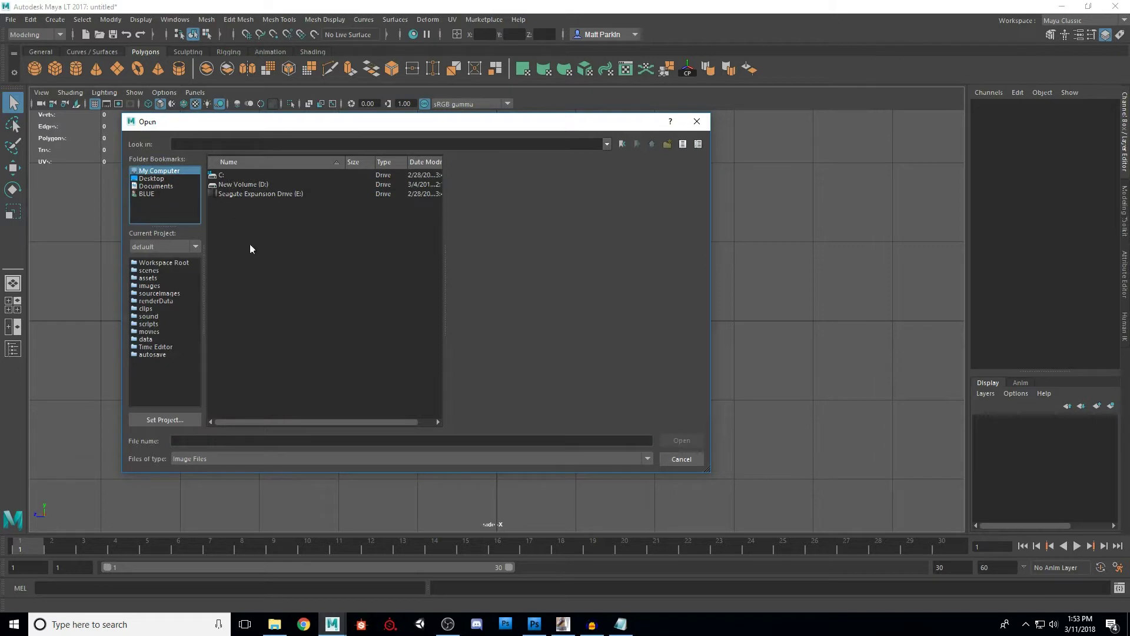
double_click(238, 184)
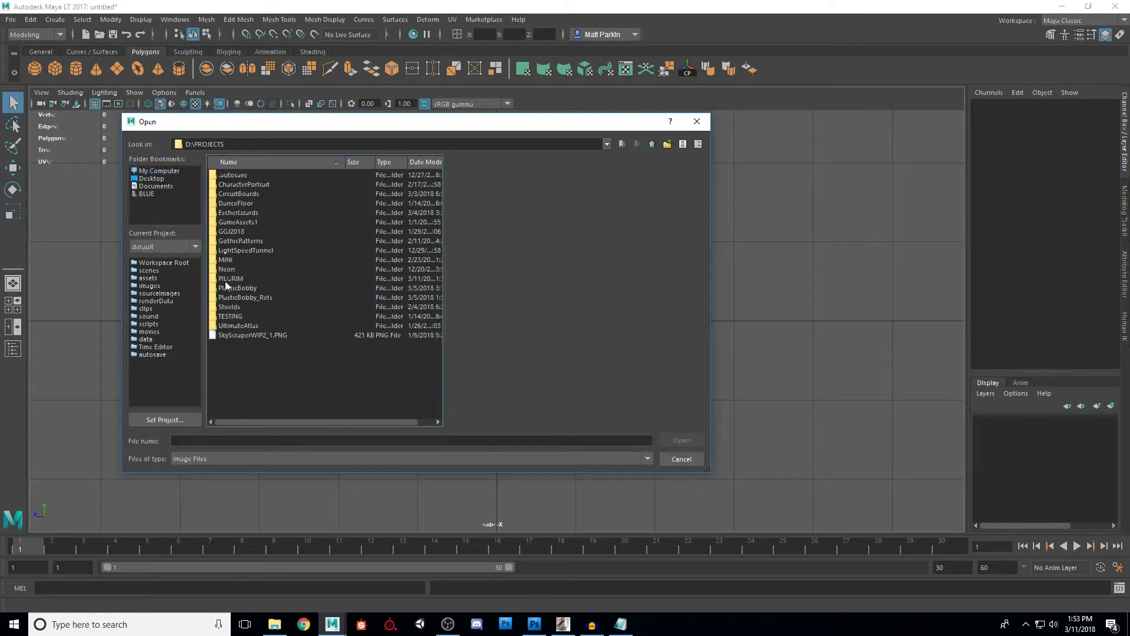
double_click(227, 278)
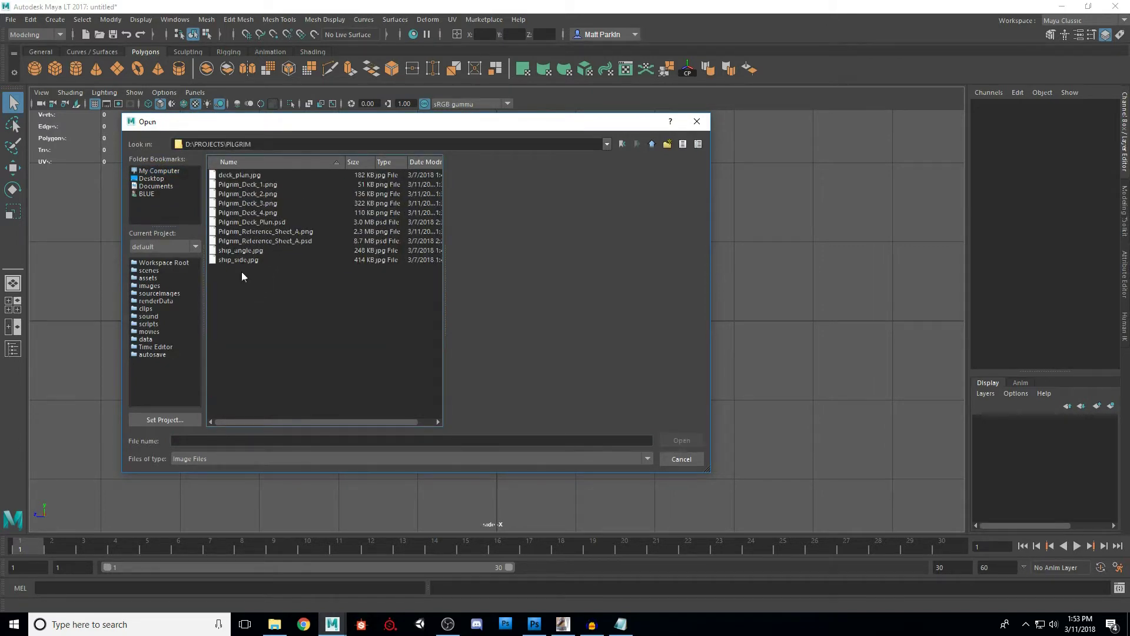
left_click(236, 260)
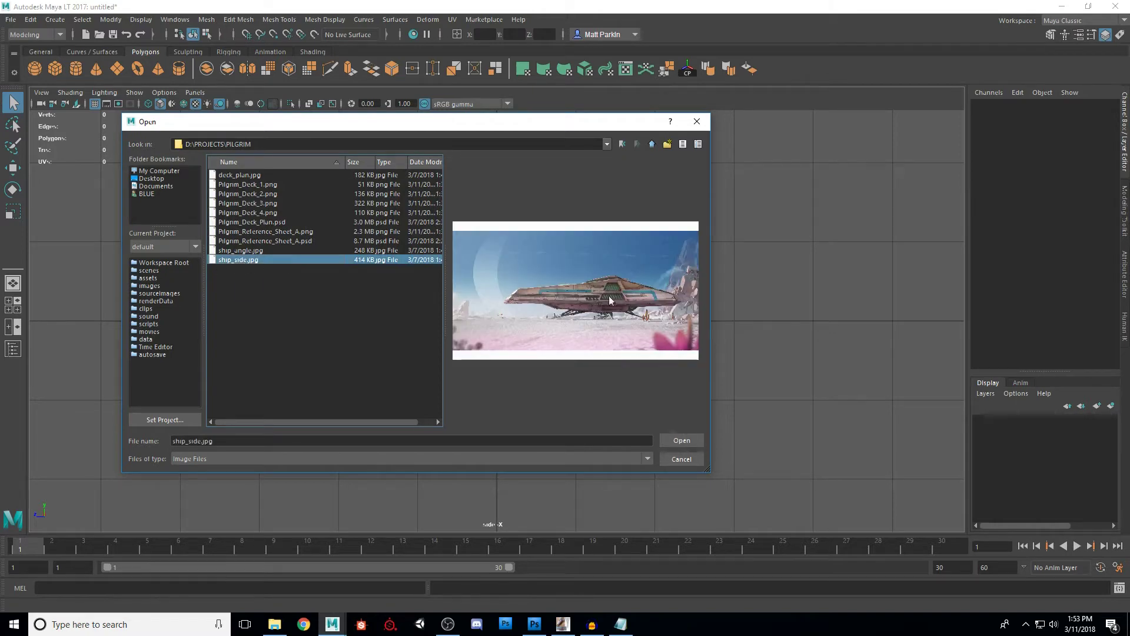
left_click(681, 440)
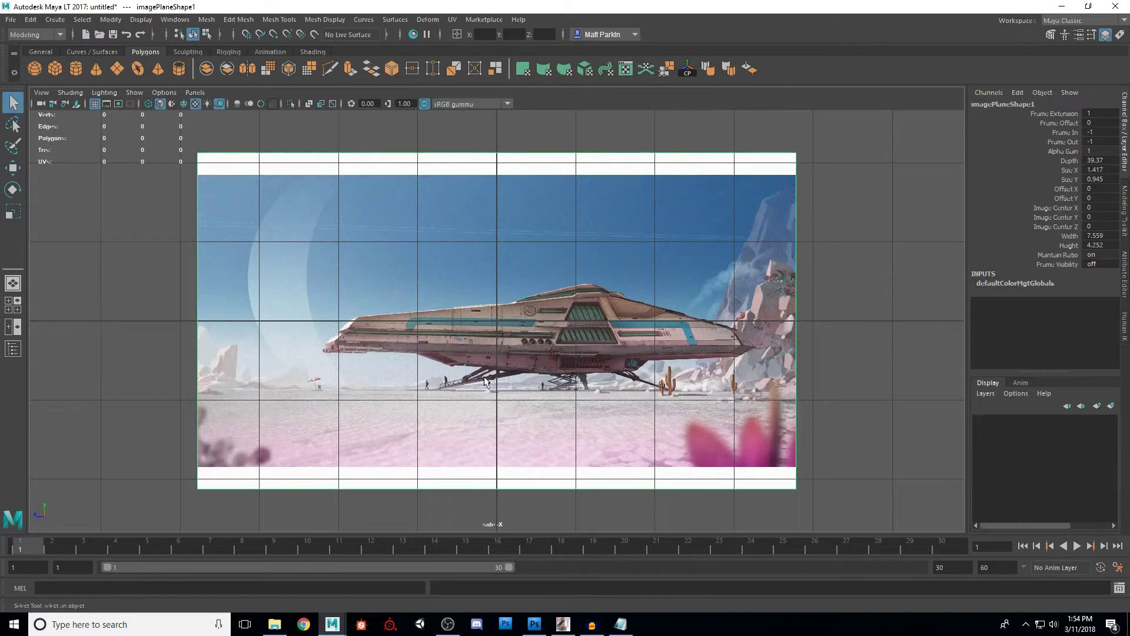
- Create a polygon cube at the origin and move it about 9.9 inches along Z, clear of the image plane
scroll(528, 351, "up", 4)
scroll(488, 384, "down", 3)
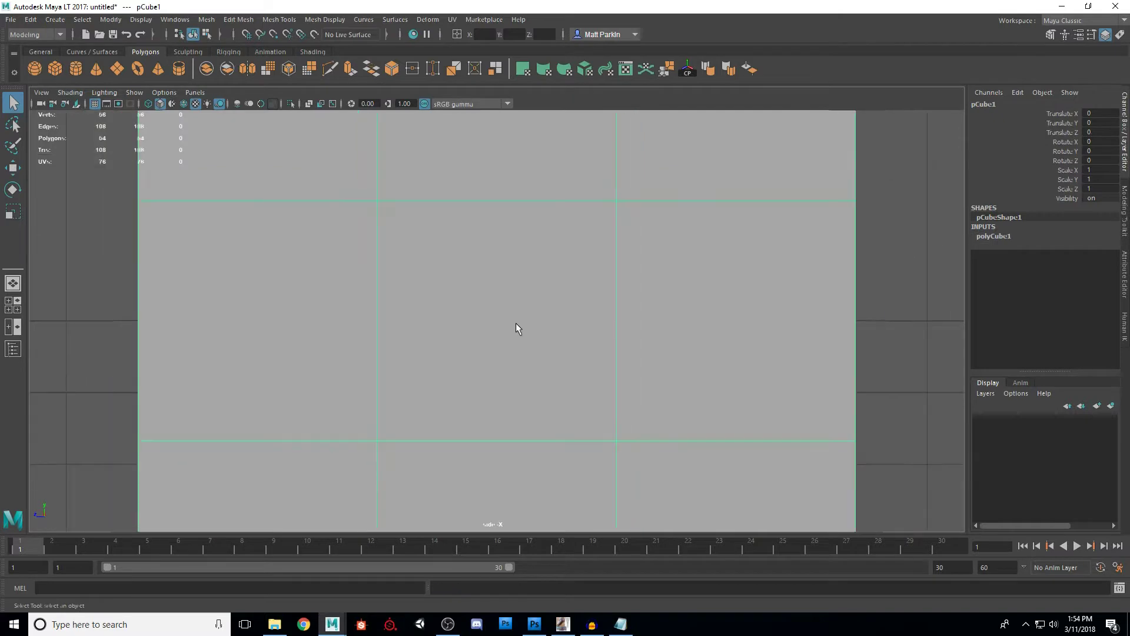
scroll(516, 328, "down", 5)
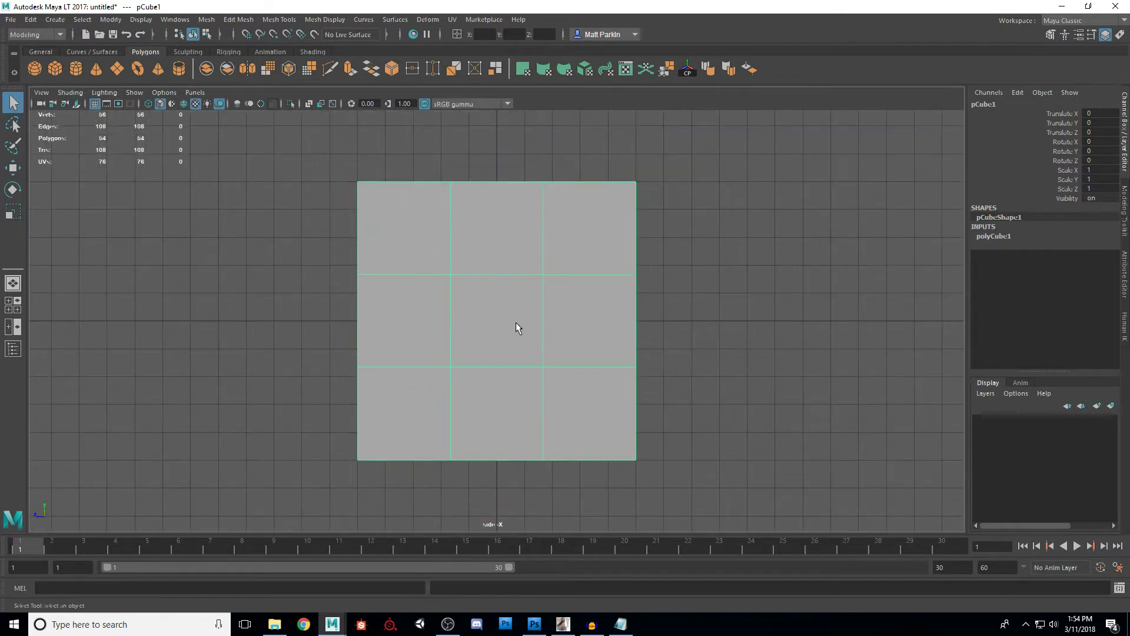
scroll(517, 327, "up", 3)
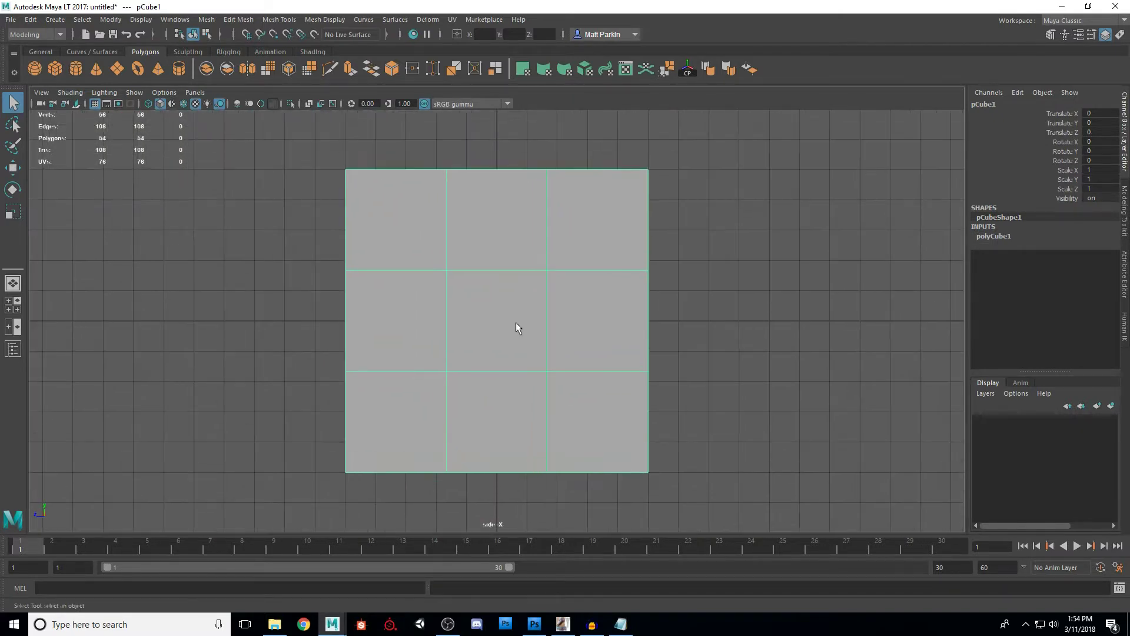
scroll(518, 328, "down", 1)
key("w")
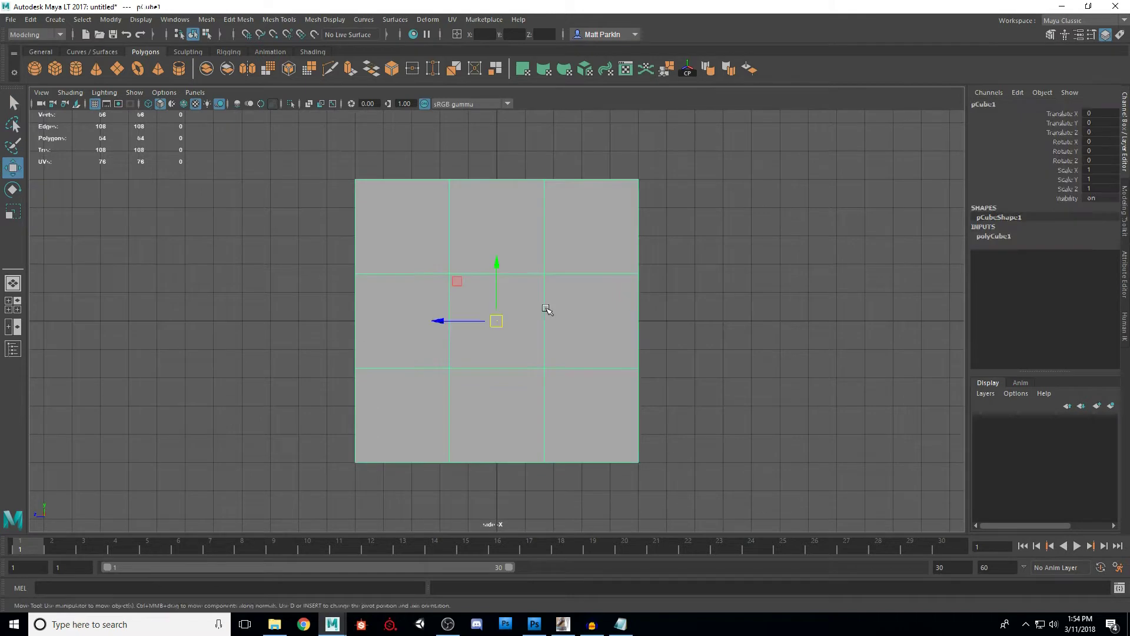
left_click_drag(449, 321, 162, 318)
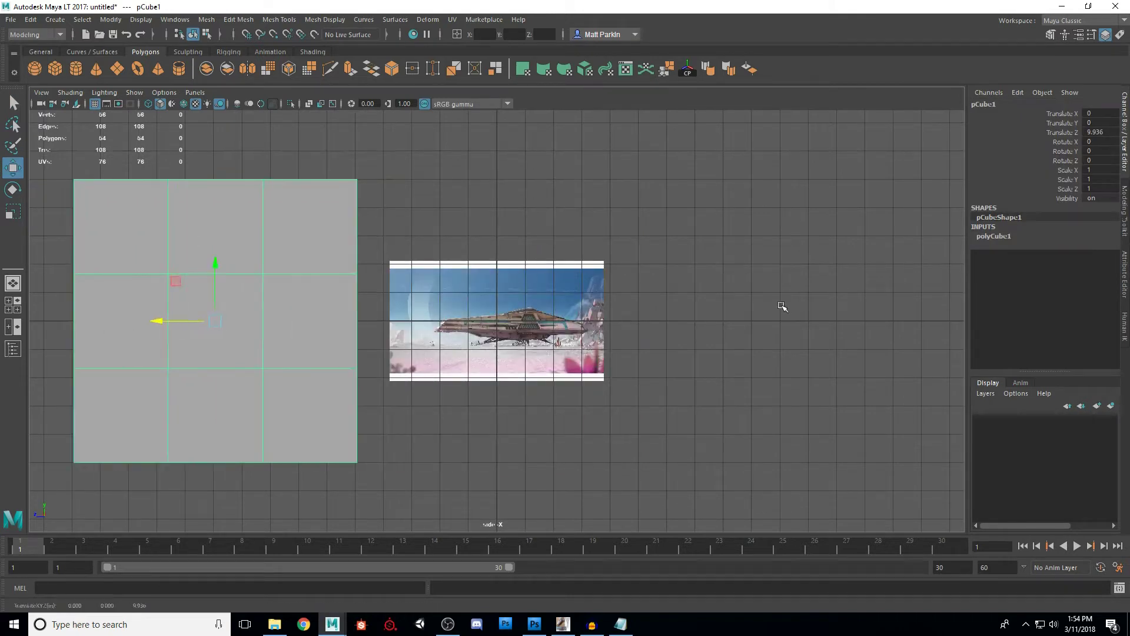
- Set the ship image plane's scale to 200 in X, Y and Z
left_click(779, 308)
left_click(540, 320)
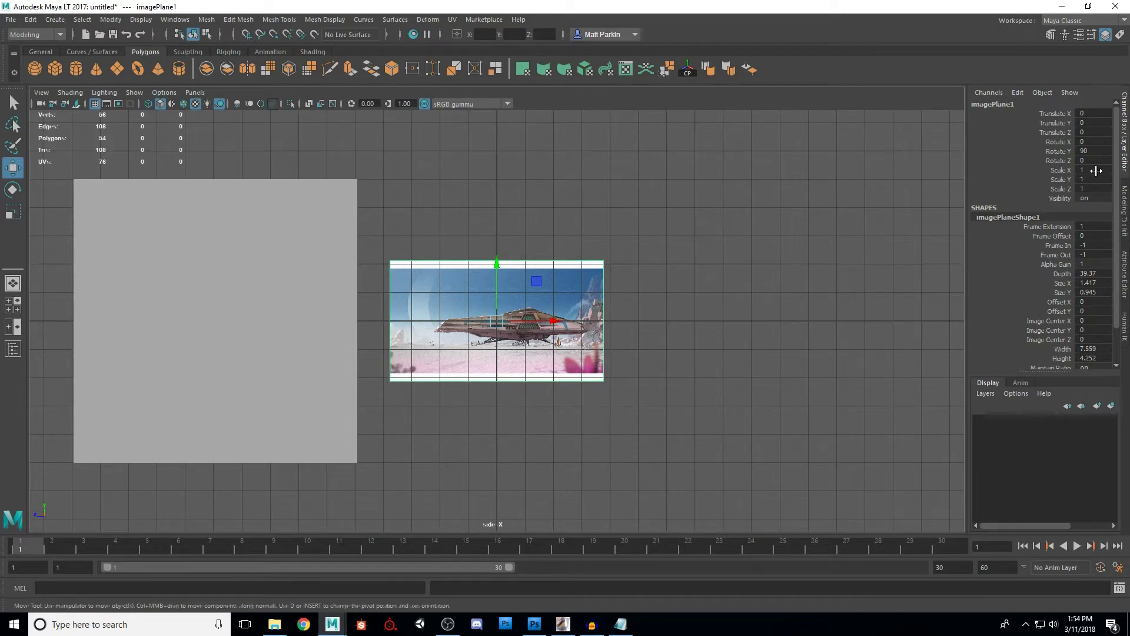
left_click(1094, 171)
type("200")
key("Tab")
type("200")
key("Tab")
type("200")
key("Tab")
scroll(719, 285, "down", 5)
scroll(608, 312, "down", 10)
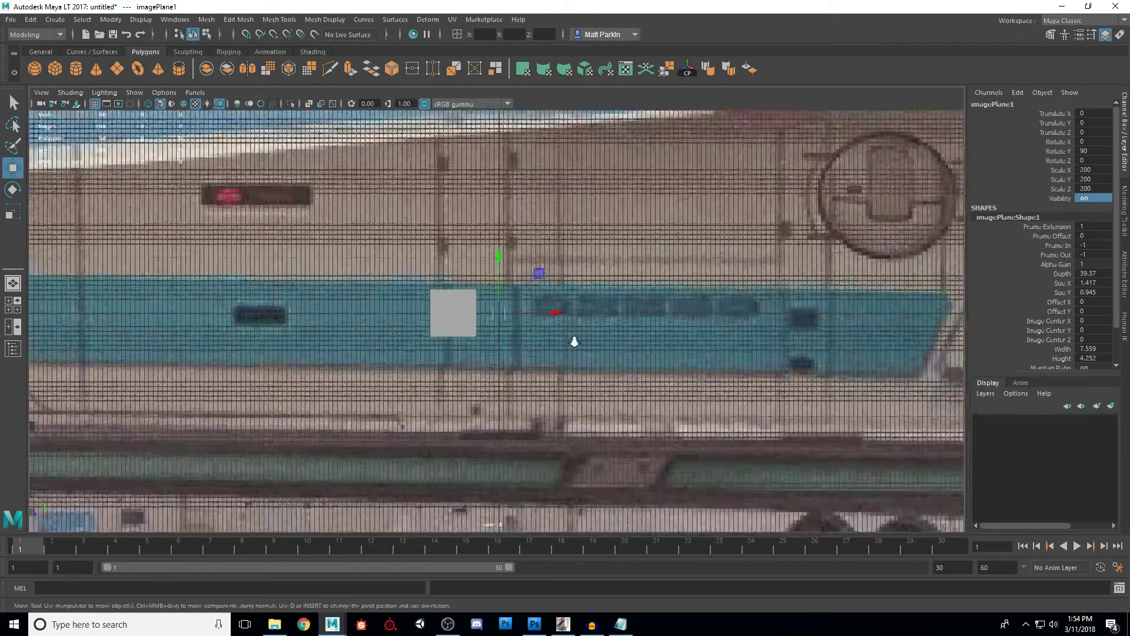
- Move the cube to ground level near the standing figure by the scissor lift, about Y -168.6 and Z -78.6
left_click(472, 318)
middle_click_drag(563, 379, 514, 255, "alt")
scroll(514, 255, "down", 3)
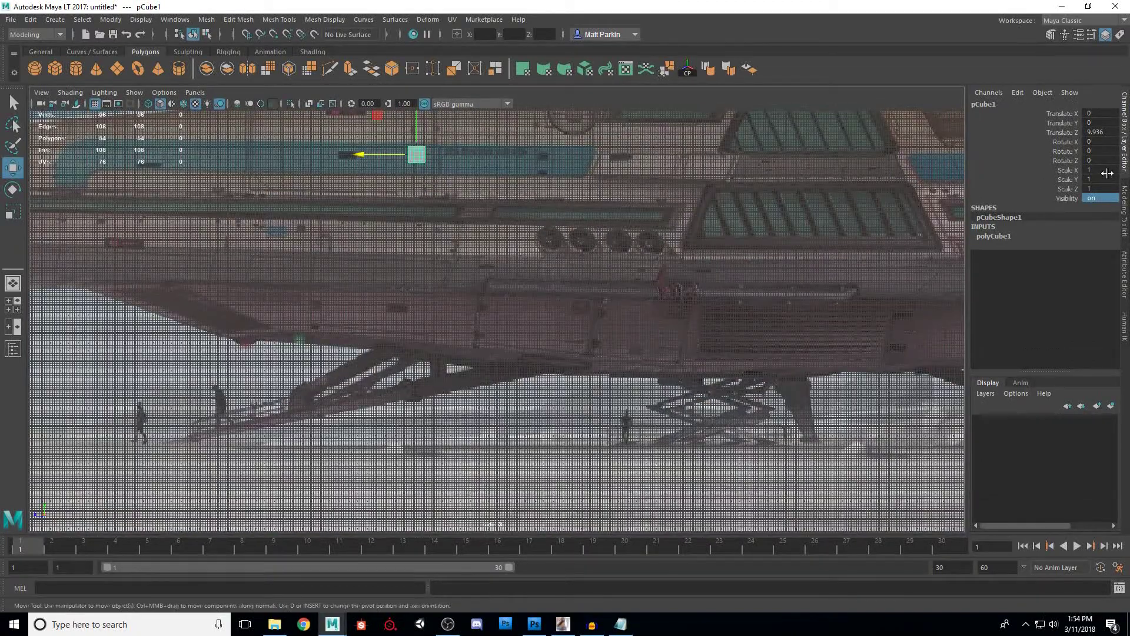
left_click_drag(416, 154, 608, 434)
middle_click_drag(669, 411, 654, 400, "alt")
scroll(530, 404, "up", 10)
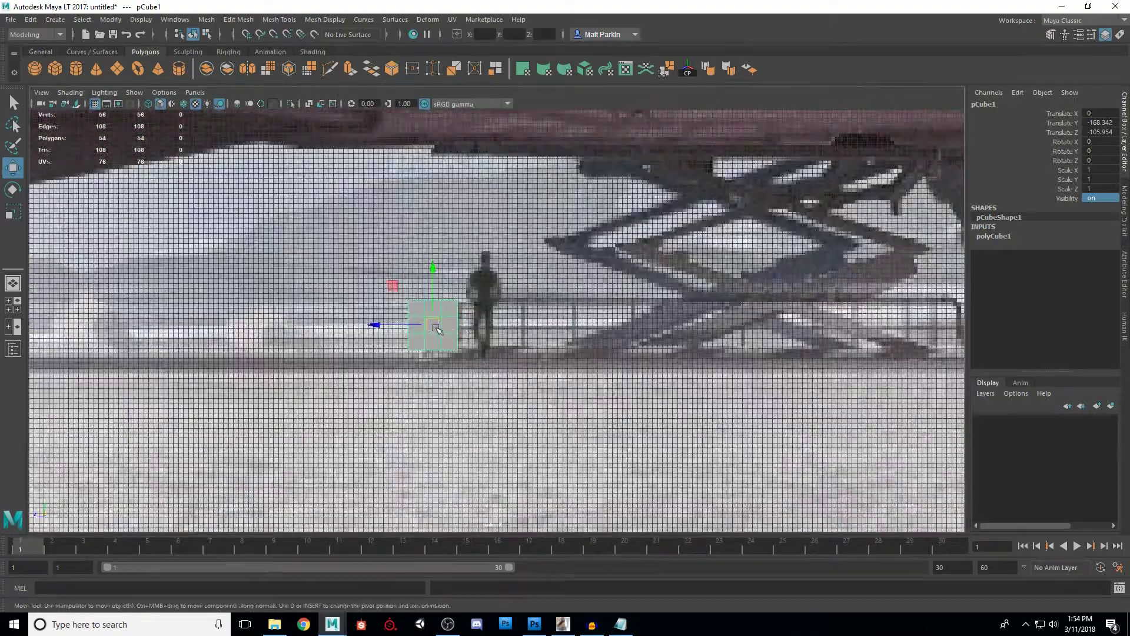
left_click_drag(436, 328, 299, 328)
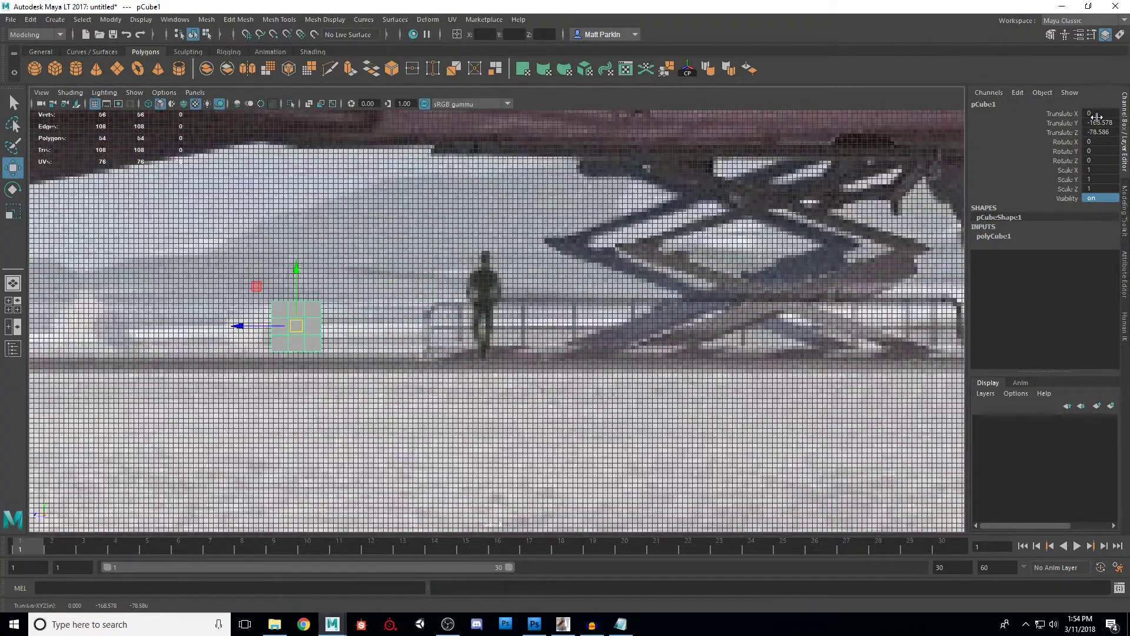
- Scale the cube to 32 in X, 72 in Y and 32 in Z, and move it to about Y -119, Z 225.6
double_click(1098, 170)
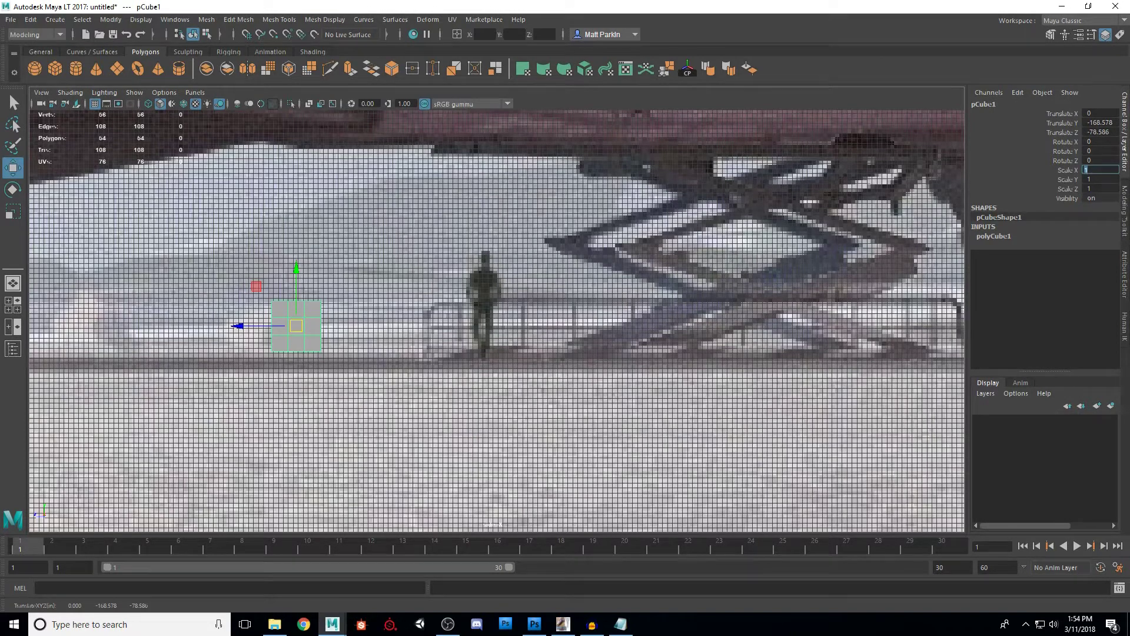
key("Tab")
type("72")
key("Tab")
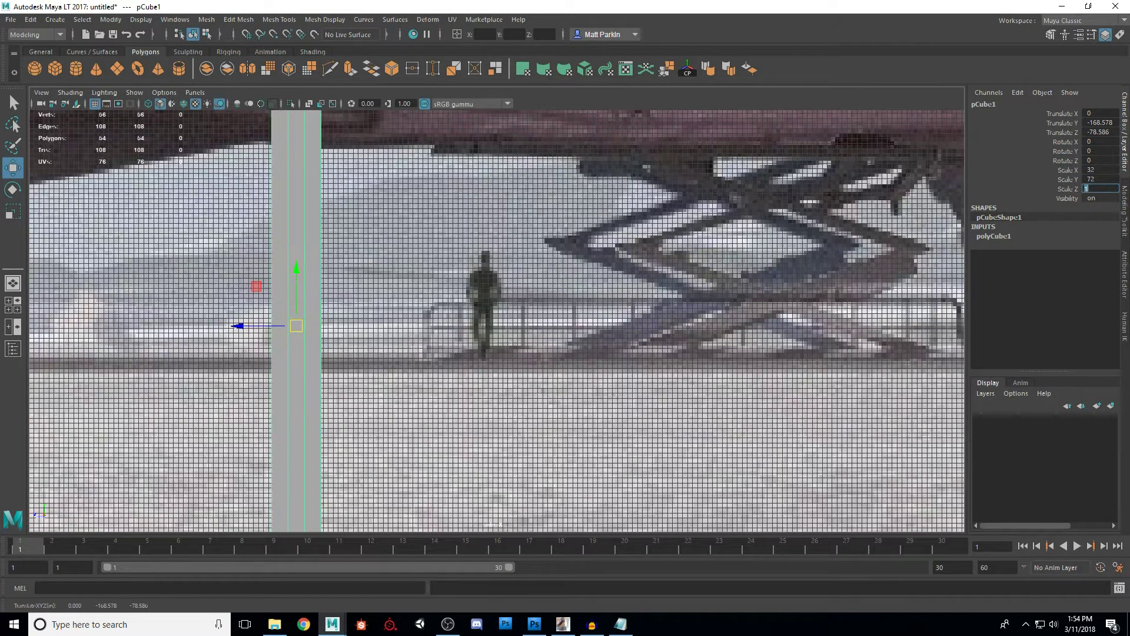
type("32")
key("Tab")
scroll(543, 246, "down", 10)
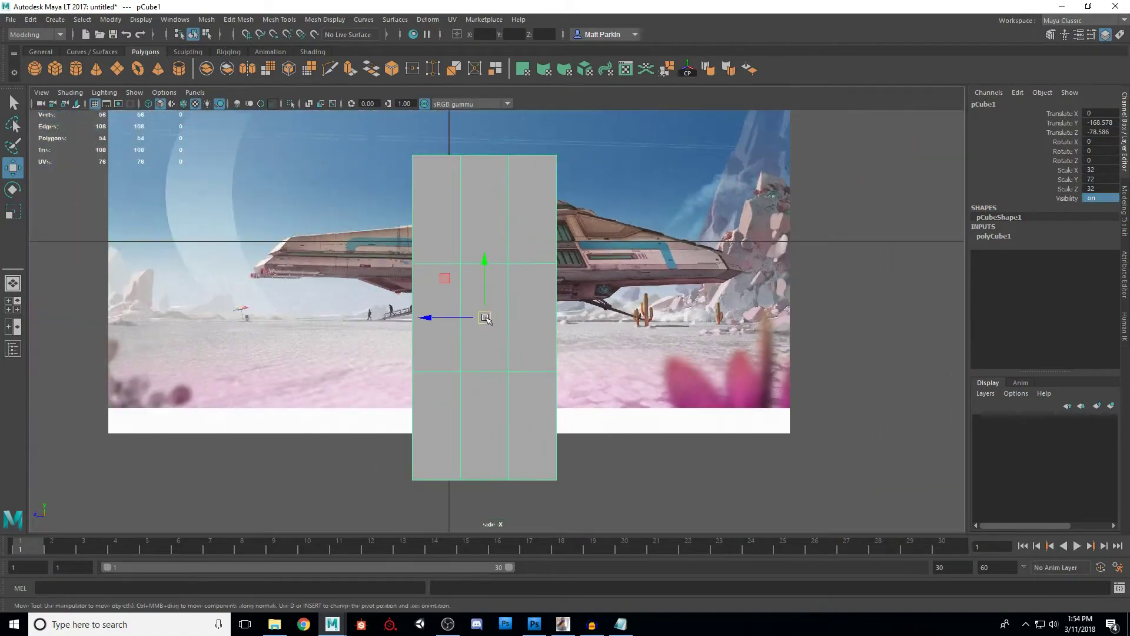
left_click_drag(485, 317, 347, 295)
scroll(478, 325, "down", 2)
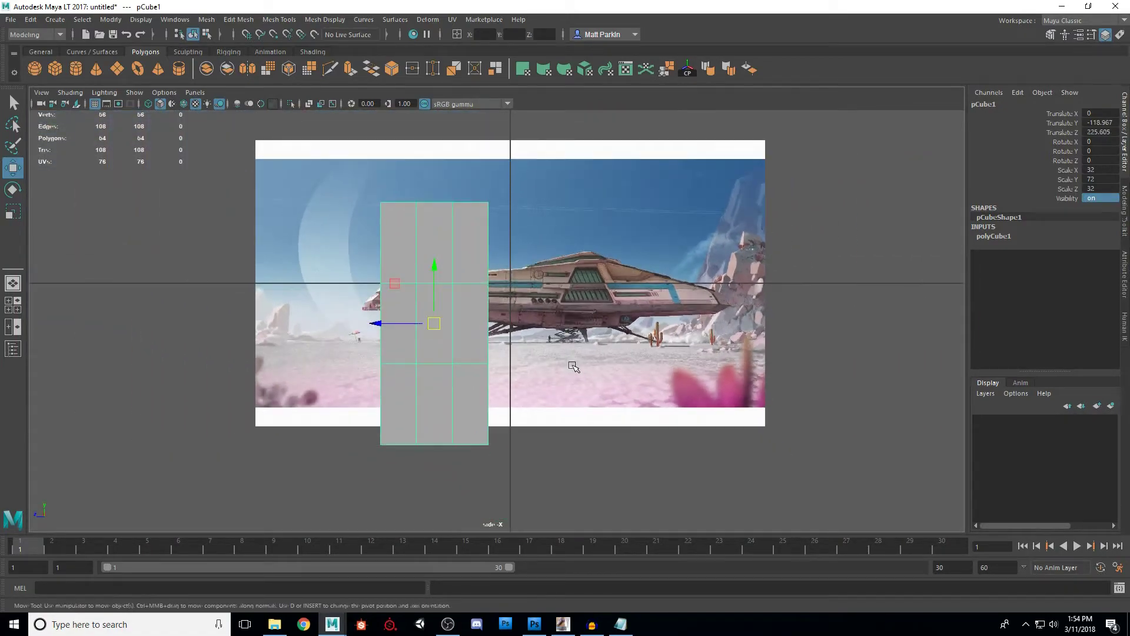
- Set the ship image plane's scale to 500 in X, Y and Z
scroll(569, 372, "up", 4)
left_click(615, 348)
scroll(615, 348, "down", 5)
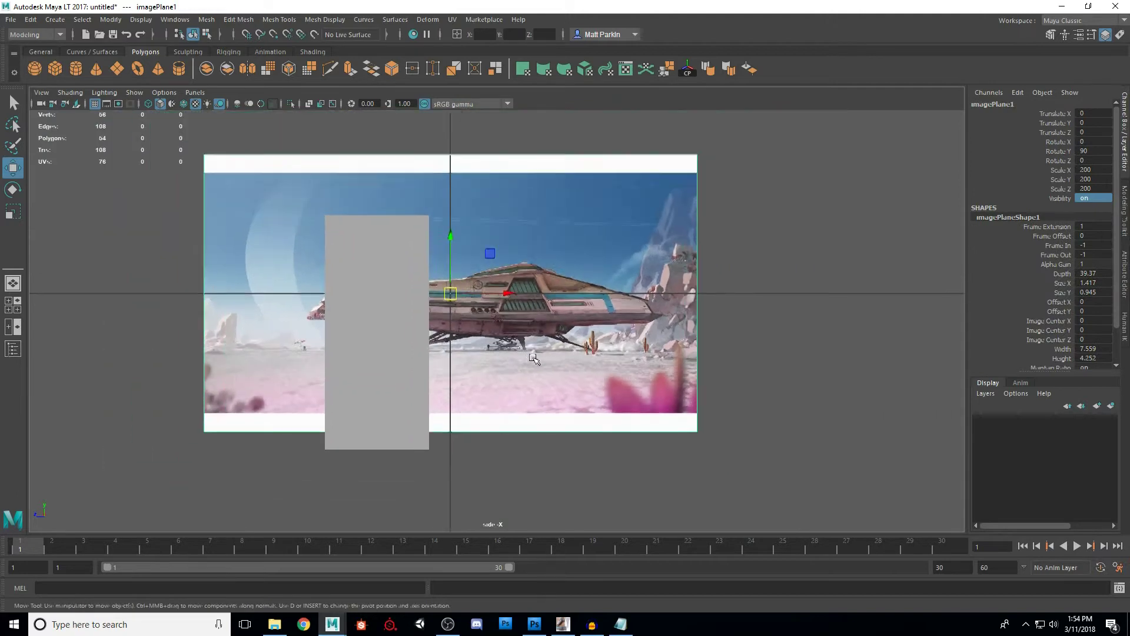
key("r")
double_click(1100, 171)
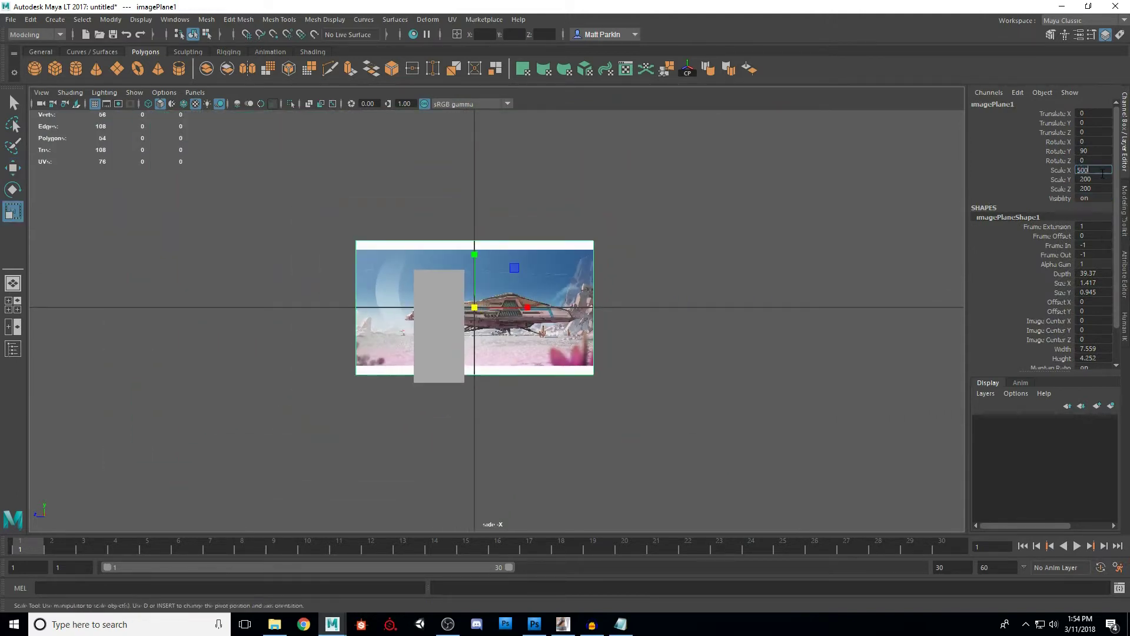
key("Tab")
type("500")
key("Tab")
key("Tab")
- Enlarge the image plane freehand to a scale of about 7807 in both X and Y
scroll(510, 263, "up", 2)
left_click_drag(510, 264, 585, 359)
scroll(585, 360, "down", 8)
- Move the enlarged image plane up and toward the ship's nose, to about Y 2831 and Z 1965
key("w")
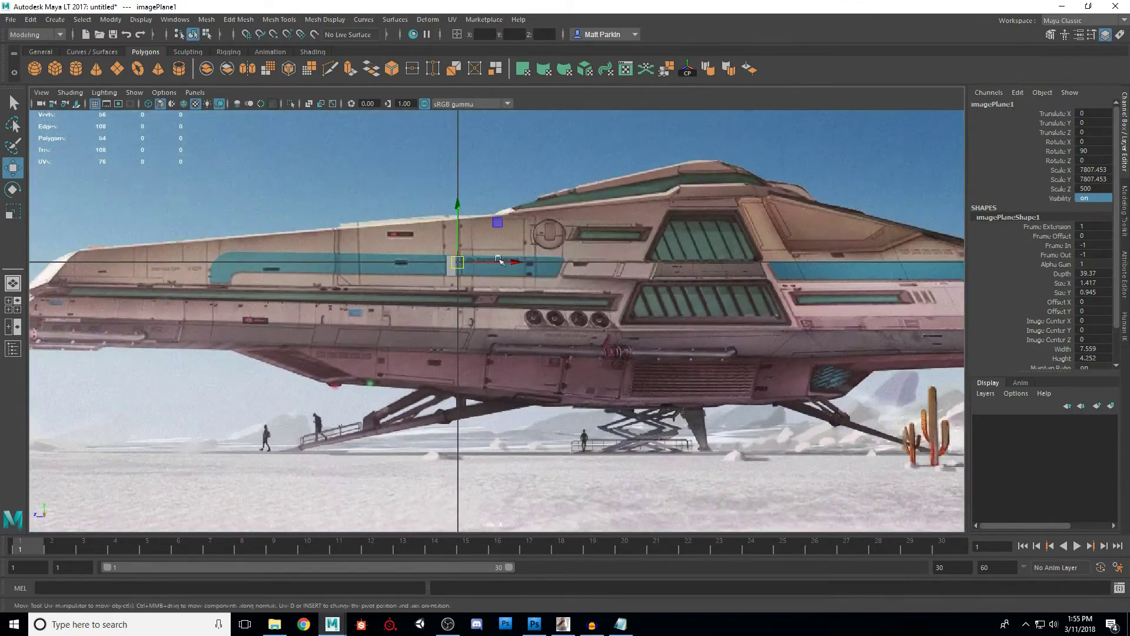
left_click_drag(498, 222, 443, 144)
middle_click_drag(465, 229, 333, 163, "alt")
- Place the 72-inch-tall cube beside the figure at the scissor lift, at about Y -3663 and Z -2312, to compare heights
left_click(432, 308)
left_click_drag(343, 174, 411, 271)
scroll(460, 325, "up", 3)
scroll(460, 324, "up", 10)
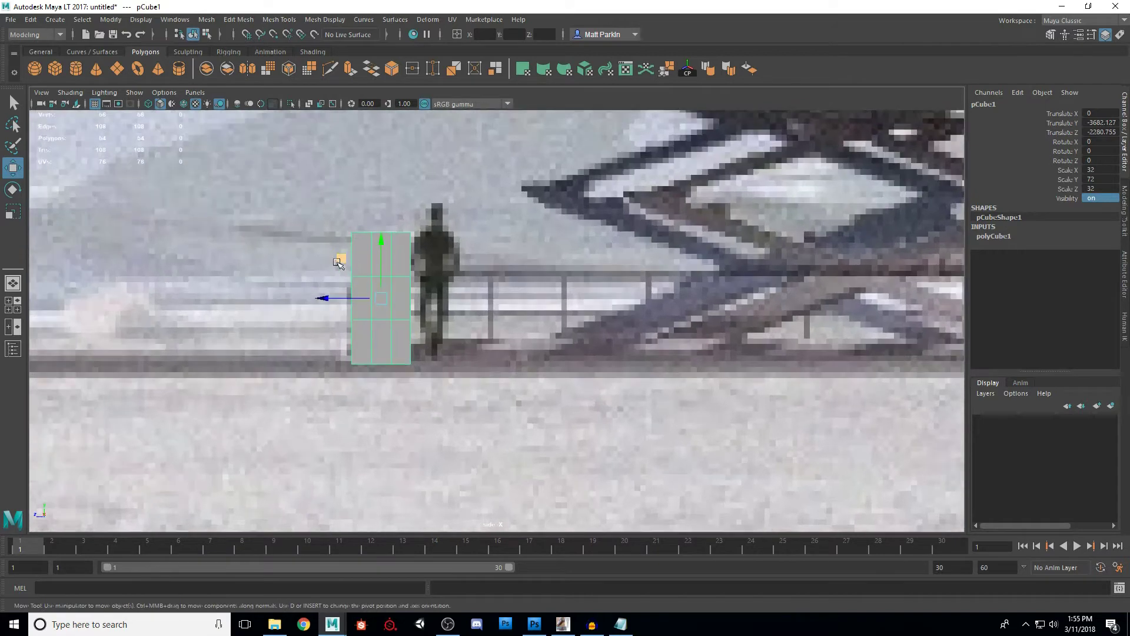
mouse_move(338, 263)
left_mouse_down()
mouse_move(343, 232)
mouse_move(347, 260)
left_mouse_up()
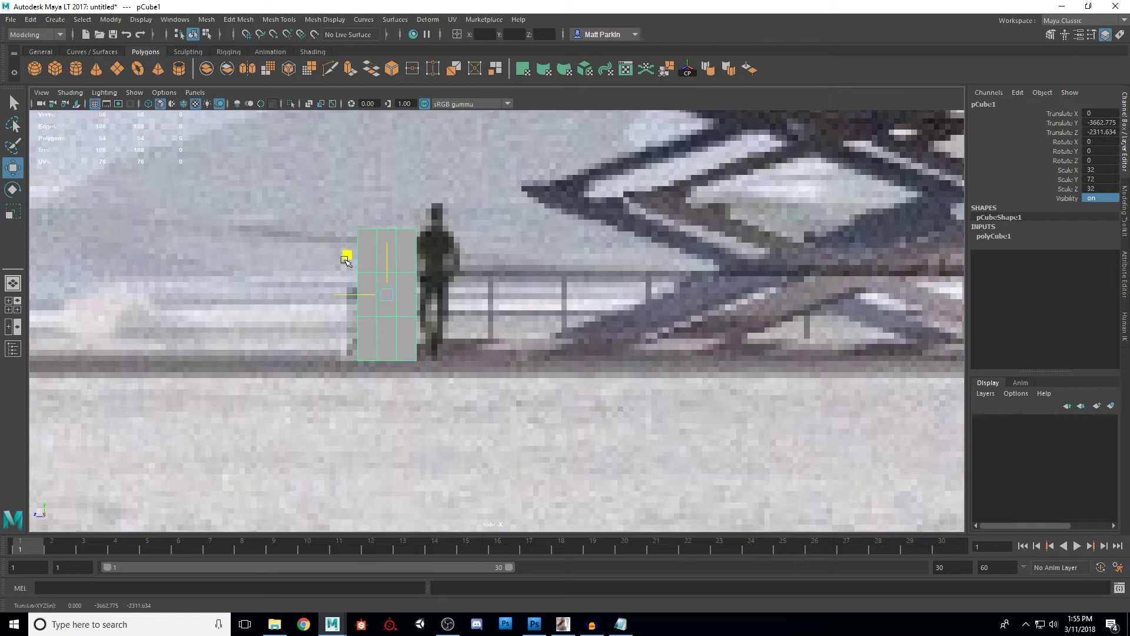
scroll(423, 242, "down", 6)
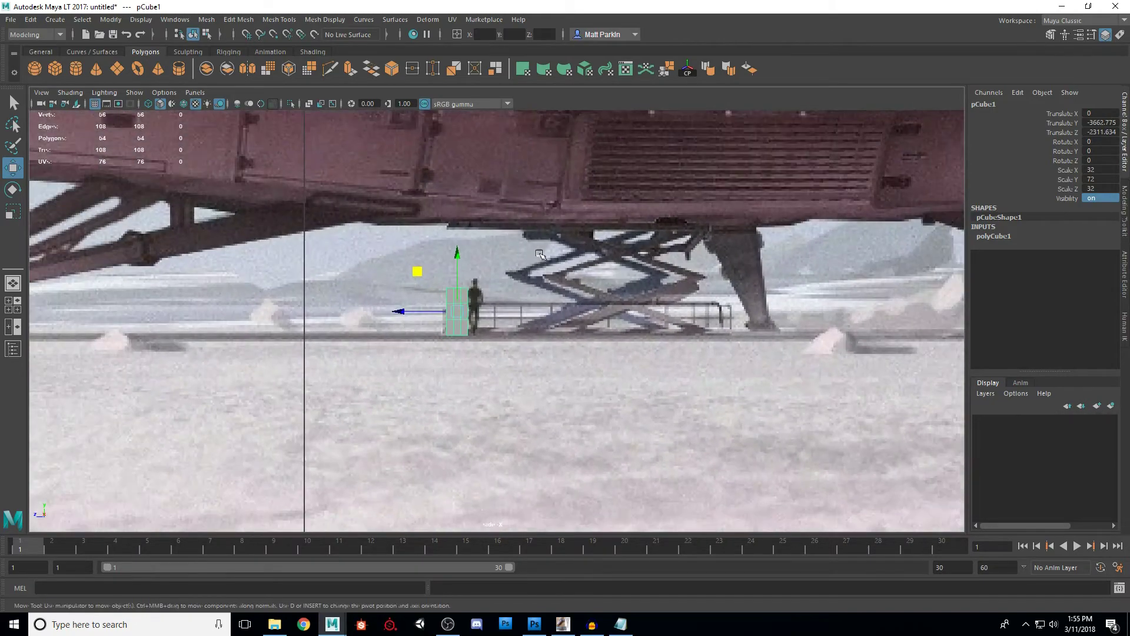
- Shrink the ship image plane uniformly to a scale of about 6971 in both X and Y
left_click(548, 268)
scroll(548, 268, "down", 4)
key("r")
middle_click_drag(400, 167, 430, 263, "alt")
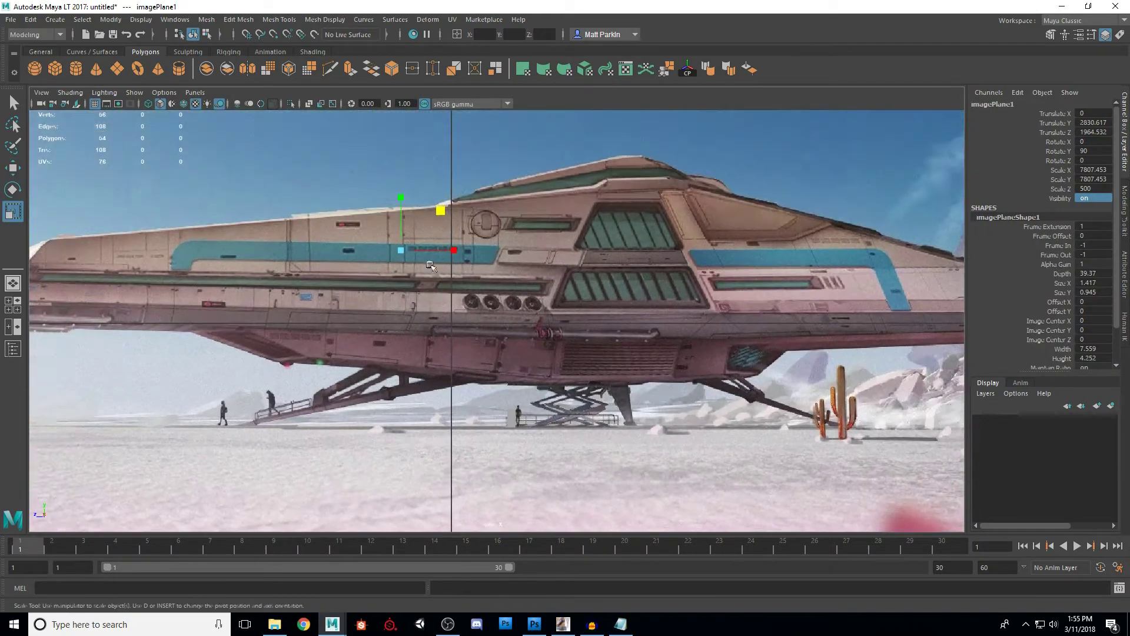
scroll(417, 213, "up", 2)
left_click_drag(412, 198, 406, 199)
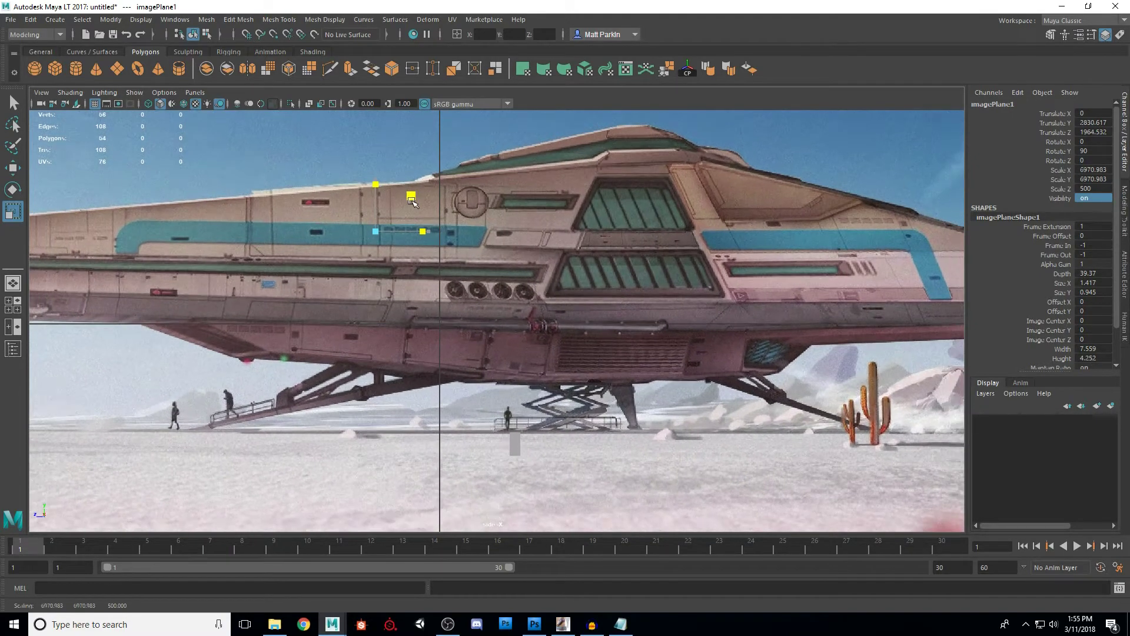
- Move the 72-inch cube next to the figure at the scissor lift, at about Y -2906 and Z -1851, to compare heights
key("w")
middle_click_drag(521, 442, 500, 370, "alt")
scroll(501, 371, "up", 4)
left_click(497, 395)
scroll(496, 421, "up", 3)
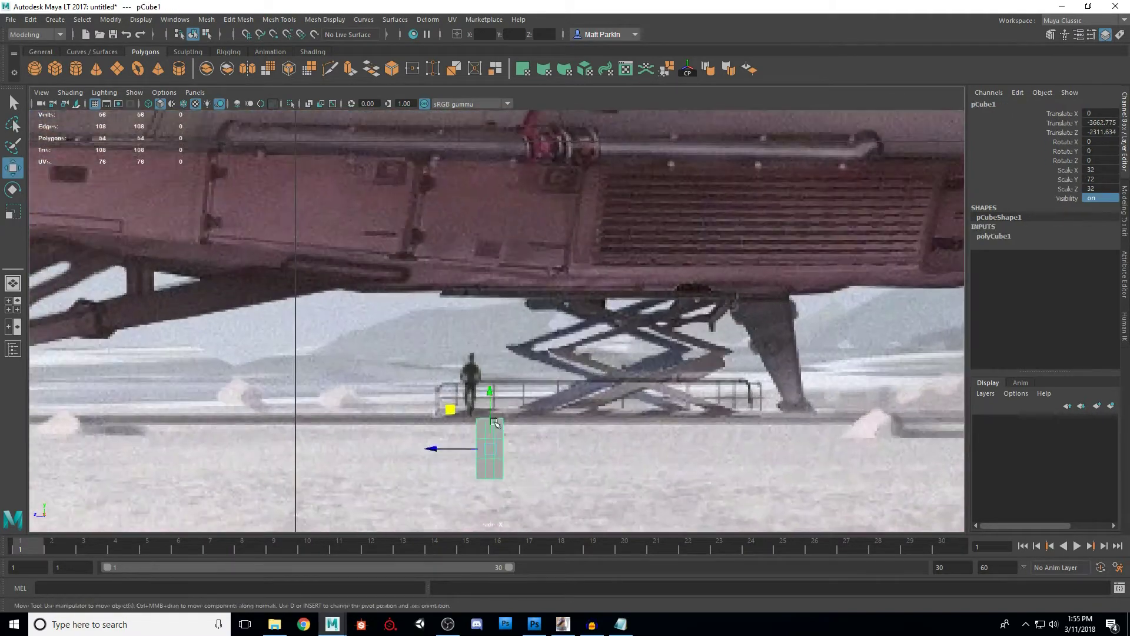
left_click_drag(488, 458, 446, 389)
scroll(445, 389, "up", 5)
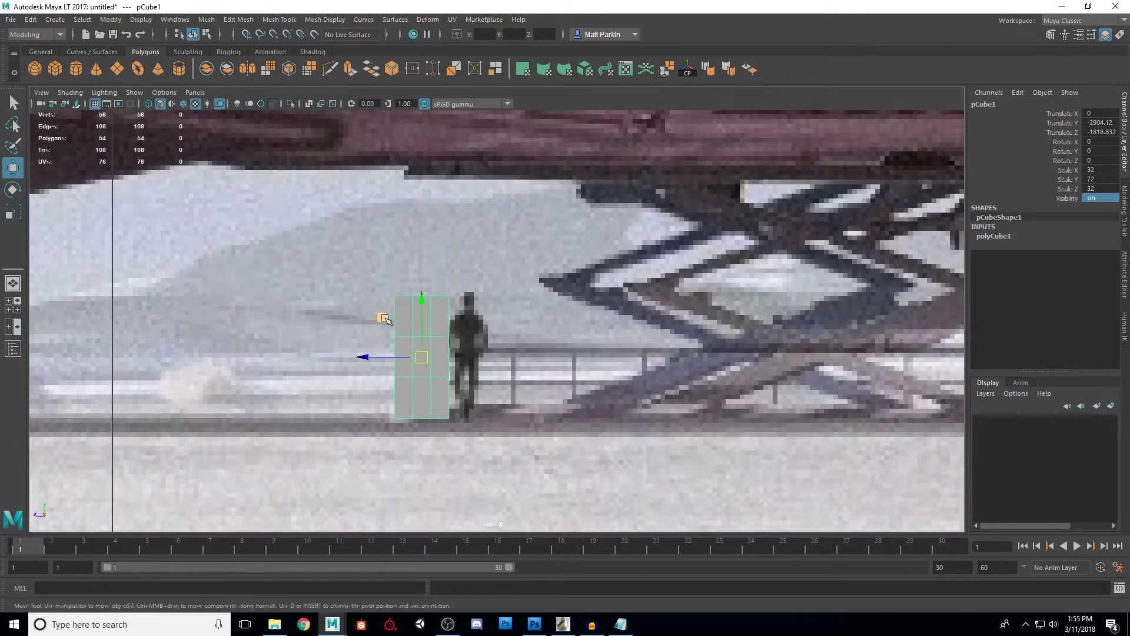
middle_click_drag(386, 318, 387, 320)
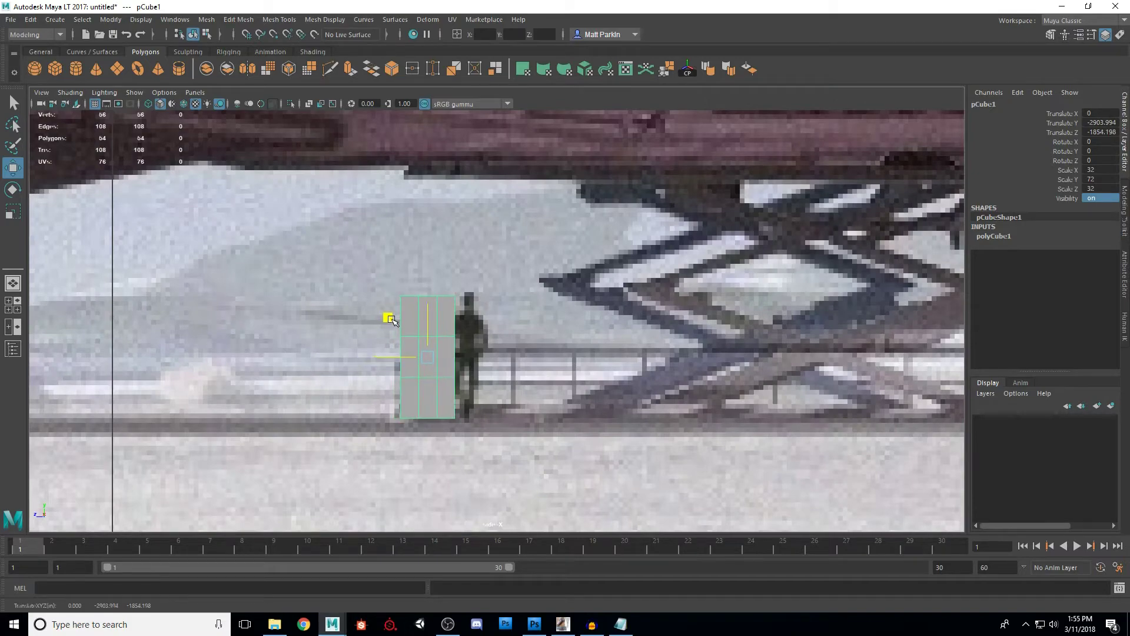
- Scale the ship image plane down further to about 6349 in both X and Y
scroll(390, 321, "down", 10)
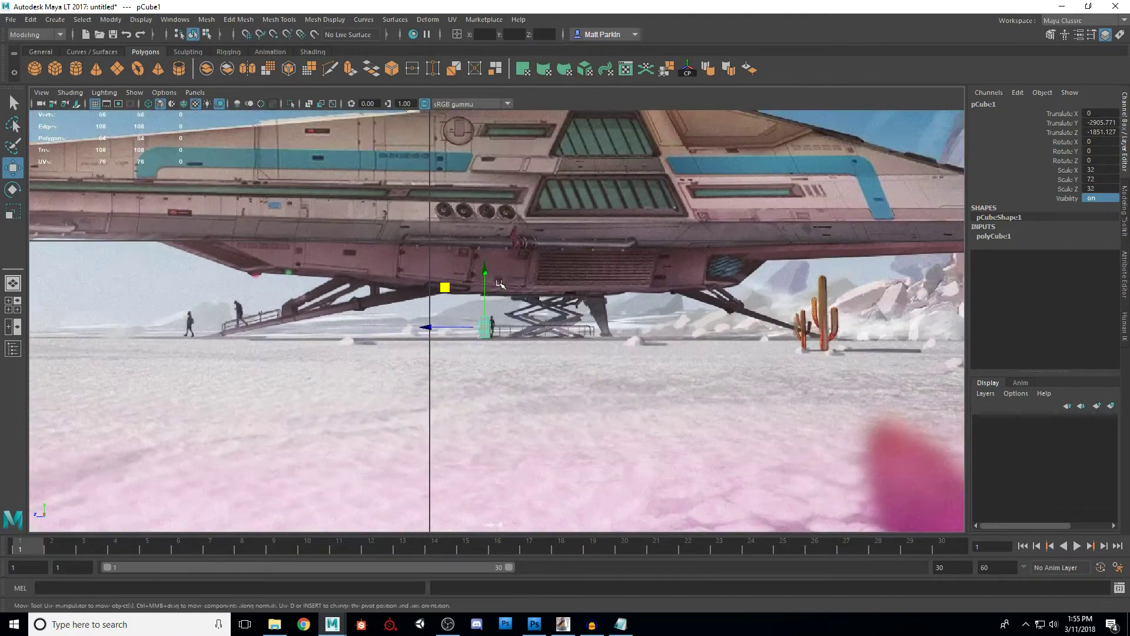
scroll(499, 284, "down", 1)
left_click(495, 249)
key("r")
left_click_drag(427, 145, 427, 145)
- Reposition the reference cube beside the scissor-lift figure, at about Y -2367 and Z -1443, with its base on the ground
key("w")
scroll(482, 335, "up", 5)
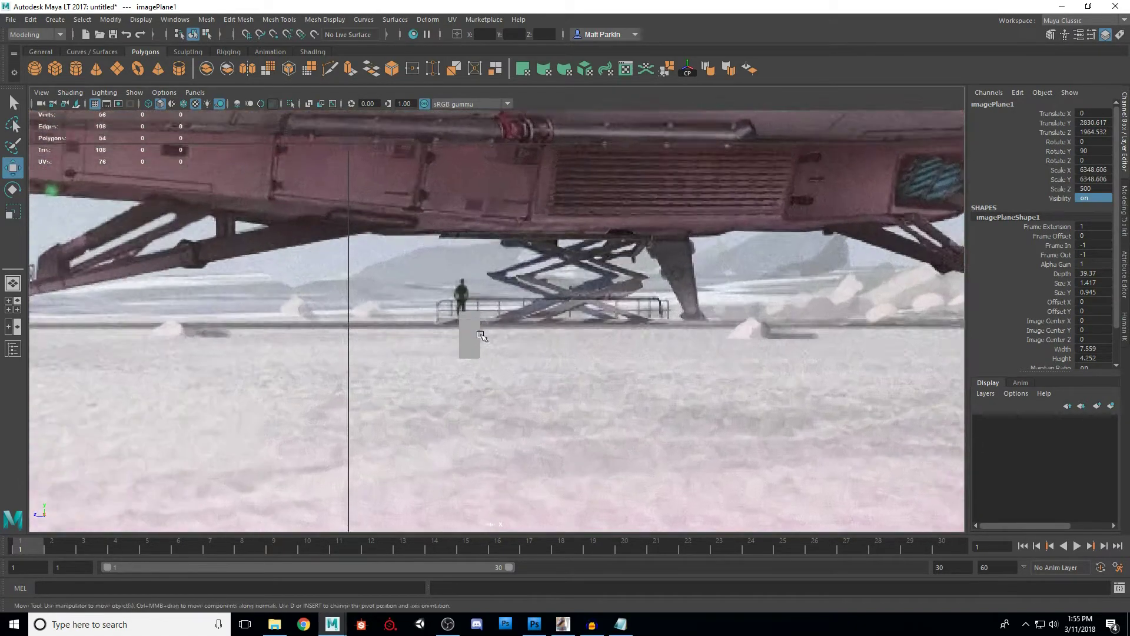
scroll(478, 335, "up", 3)
left_click(458, 341)
left_click_drag(454, 344, 406, 299)
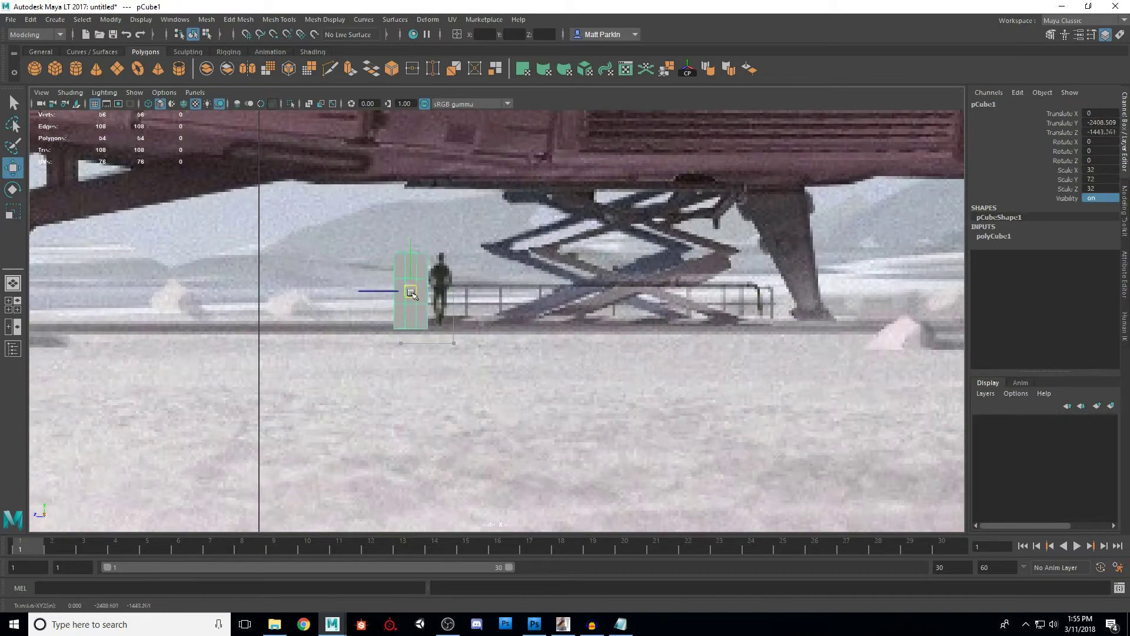
scroll(411, 290, "up", 4)
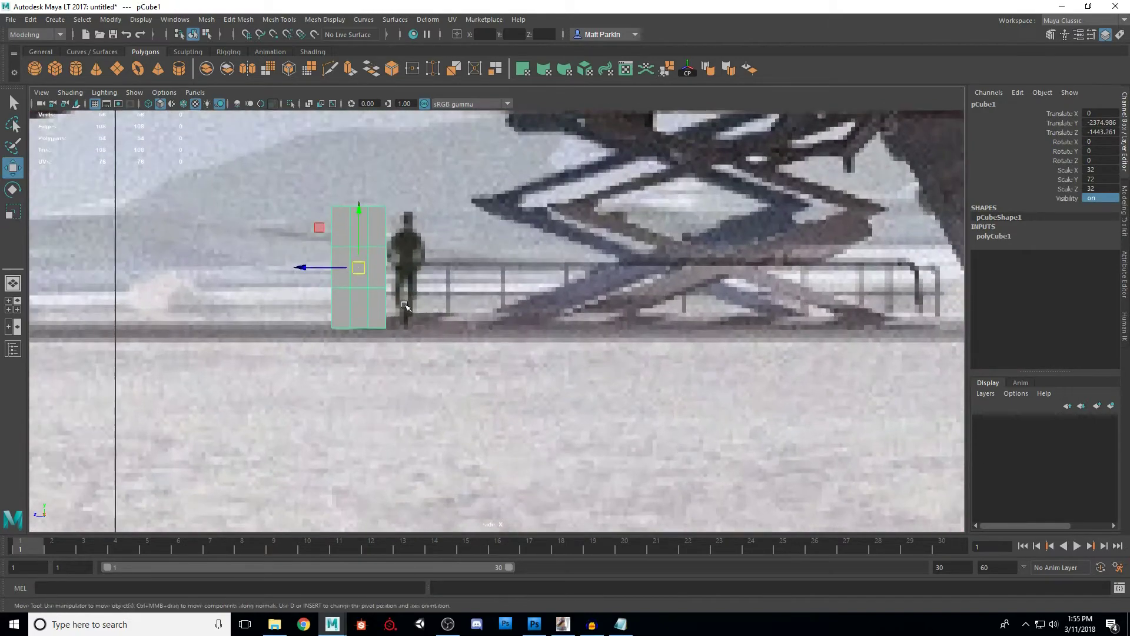
left_click_drag(353, 275, 363, 288)
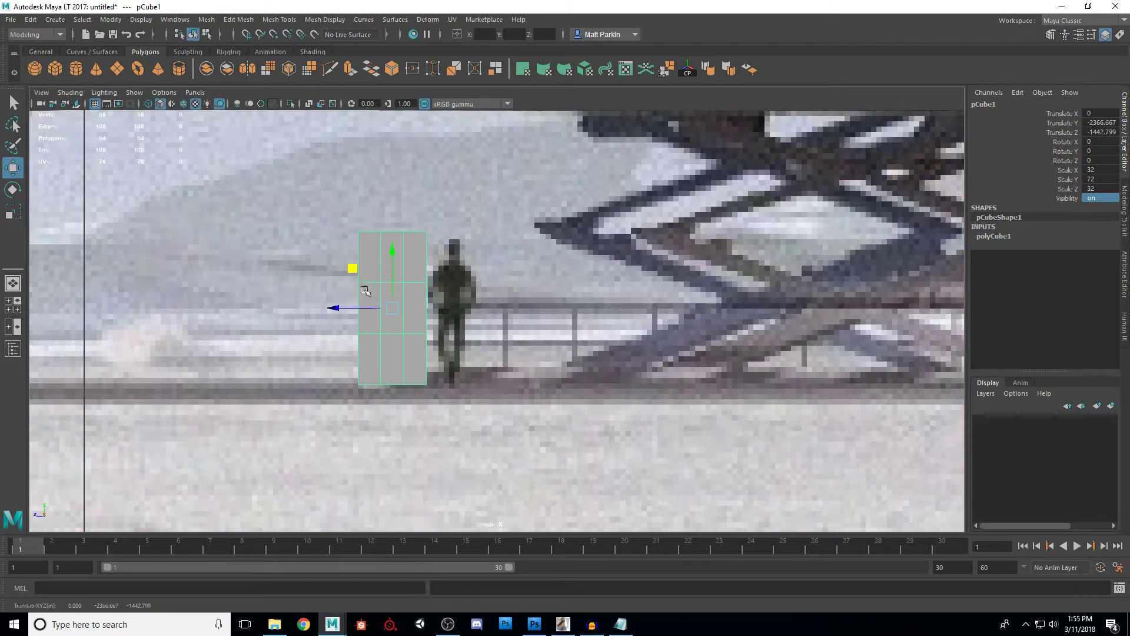
- Shift the image plane horizontally to about Z 4289 to centre the ship on the vertical axis line
scroll(480, 324, "down", 10)
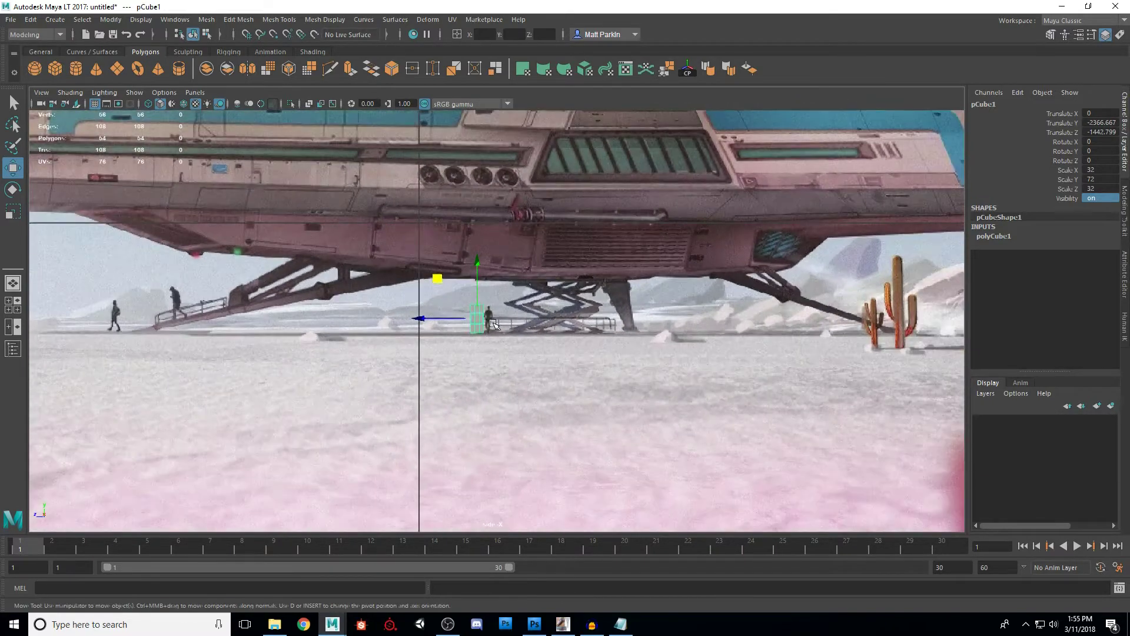
scroll(496, 324, "down", 2)
scroll(633, 310, "down", 4)
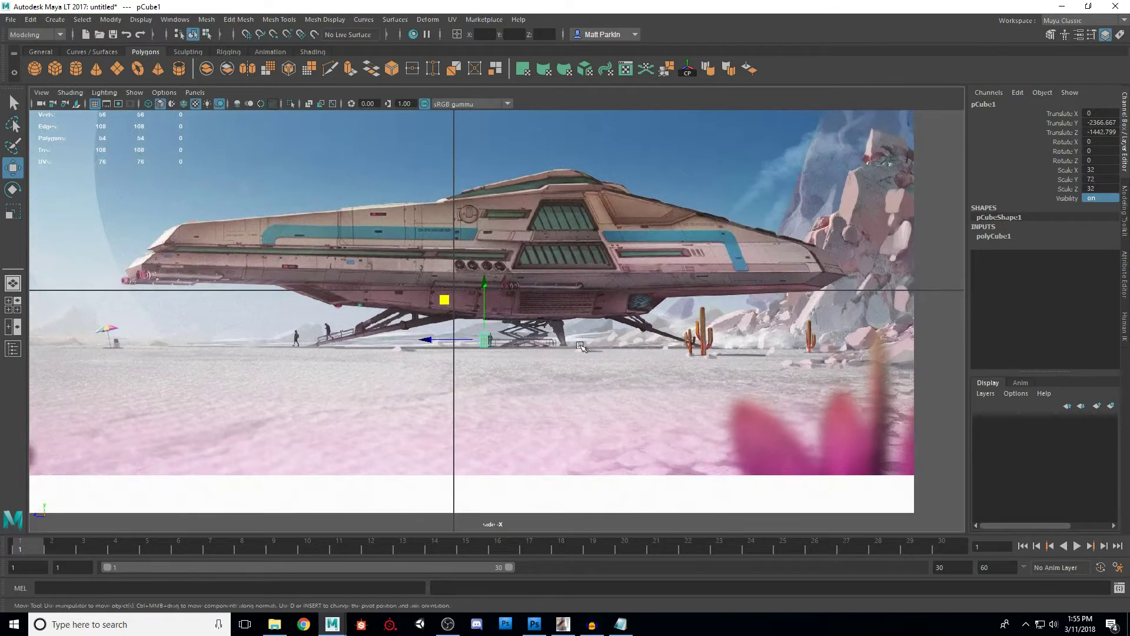
scroll(560, 309, "up", 2)
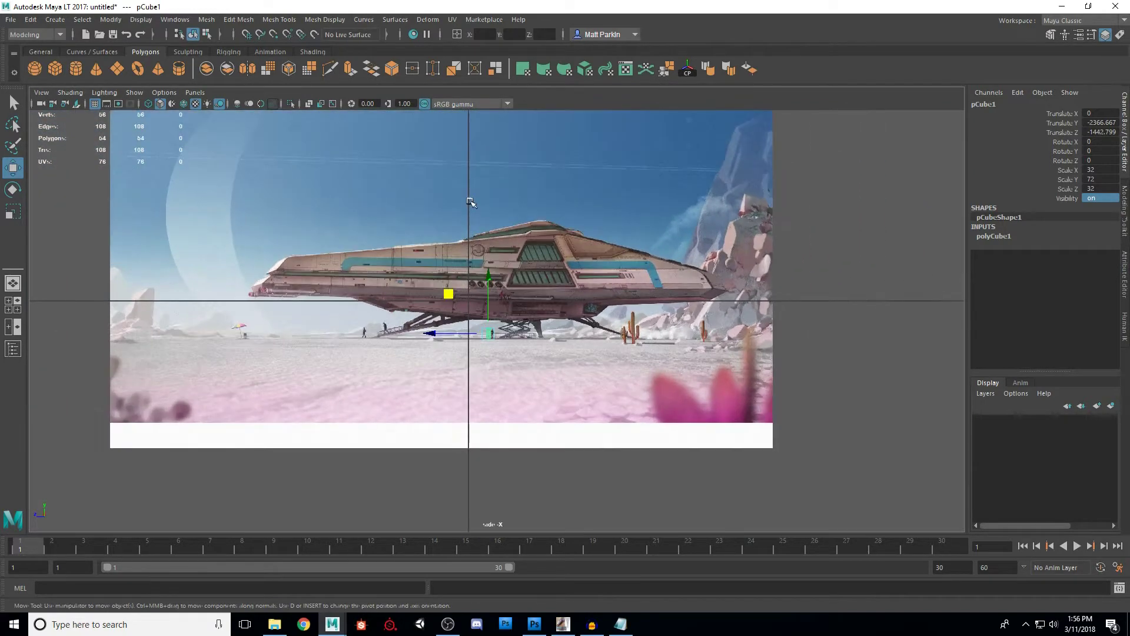
left_click(830, 250)
left_click(736, 251)
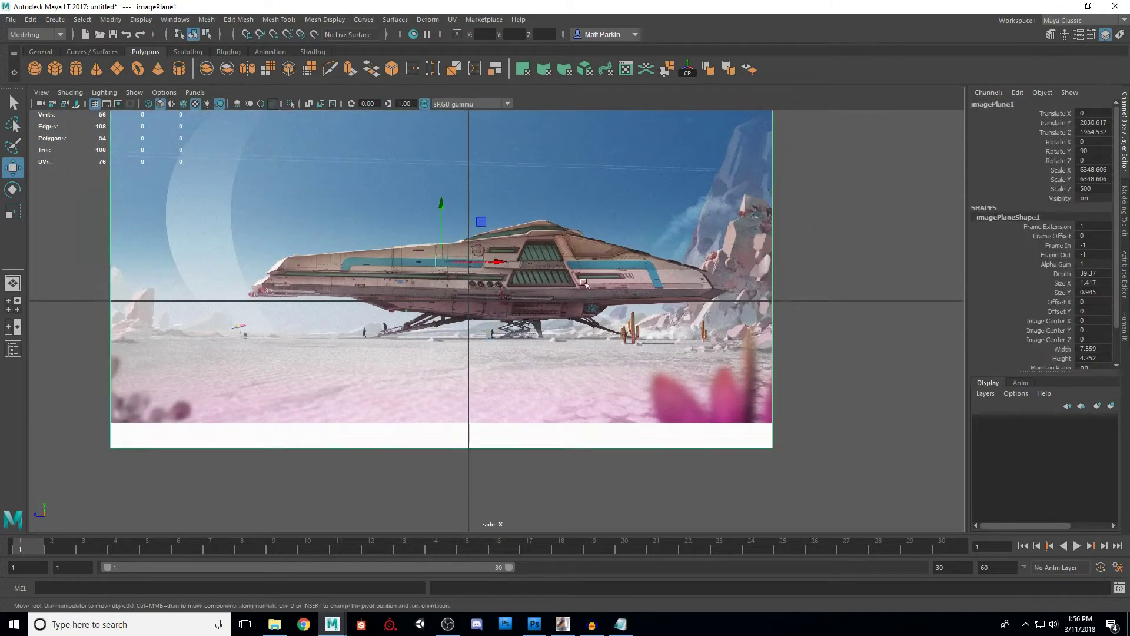
scroll(471, 262, "up", 2)
left_click_drag(455, 247, 413, 249)
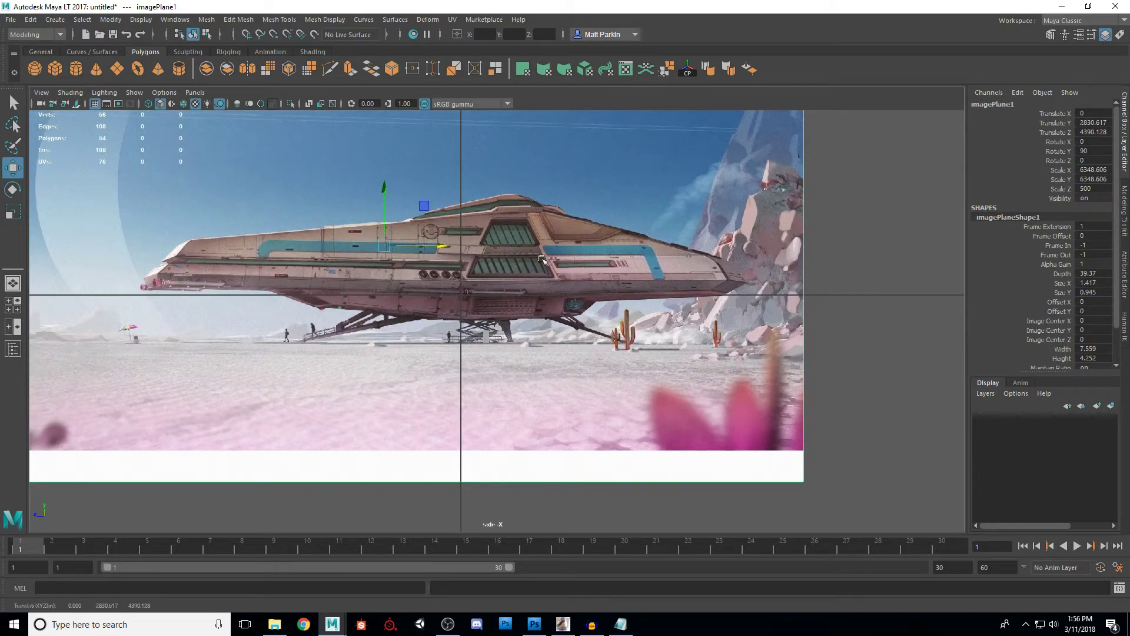
left_click_drag(439, 248, 441, 248)
left_click(561, 271)
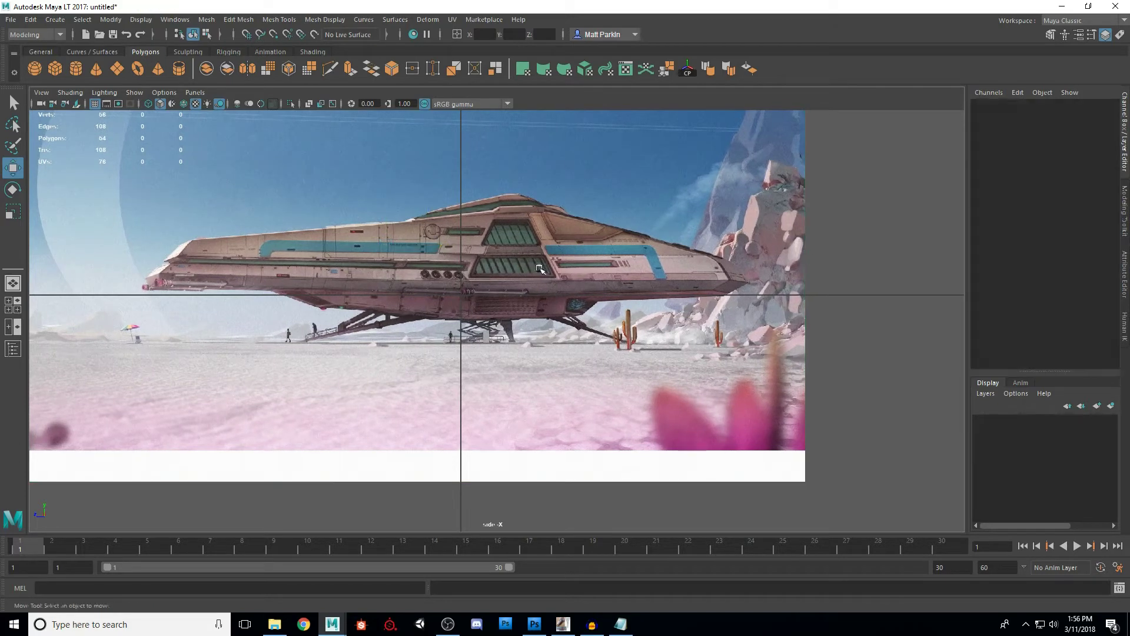
- Raise the image plane to about Y 5528 so the ground under the landing gear meets the horizontal axis line
middle_click_drag(482, 272, 501, 275, "alt")
scroll(501, 275, "up", 3)
scroll(510, 346, "down", 1)
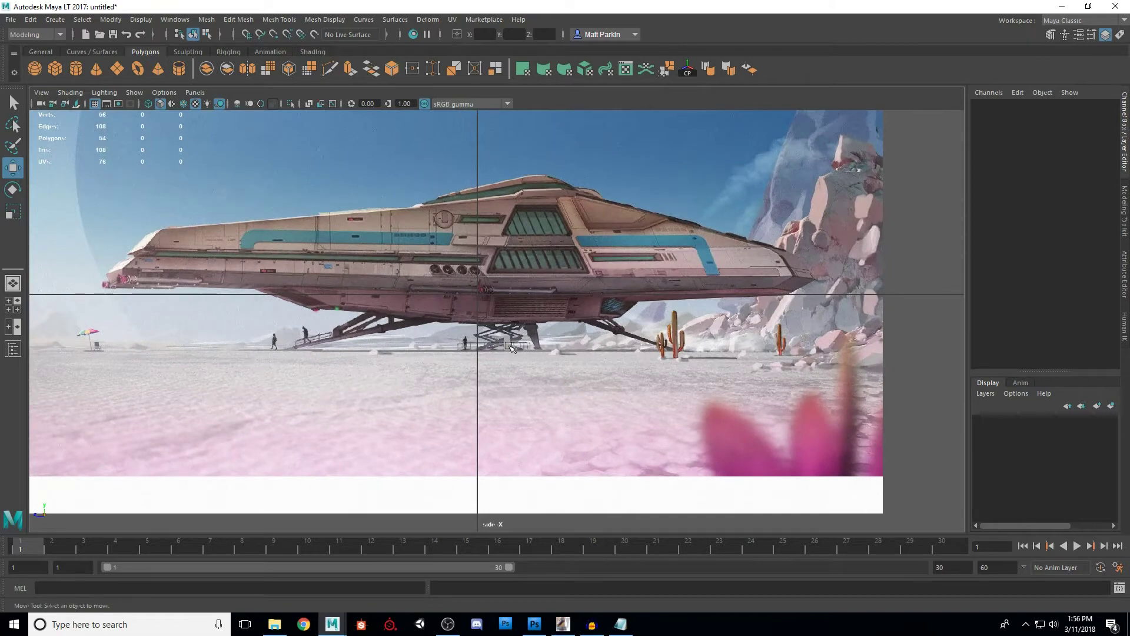
left_click(508, 346)
left_click(528, 236)
middle_click_drag(571, 276, 572, 307, "alt")
scroll(572, 307, "down", 1)
left_click_drag(405, 243, 404, 196)
scroll(400, 236, "up", 4)
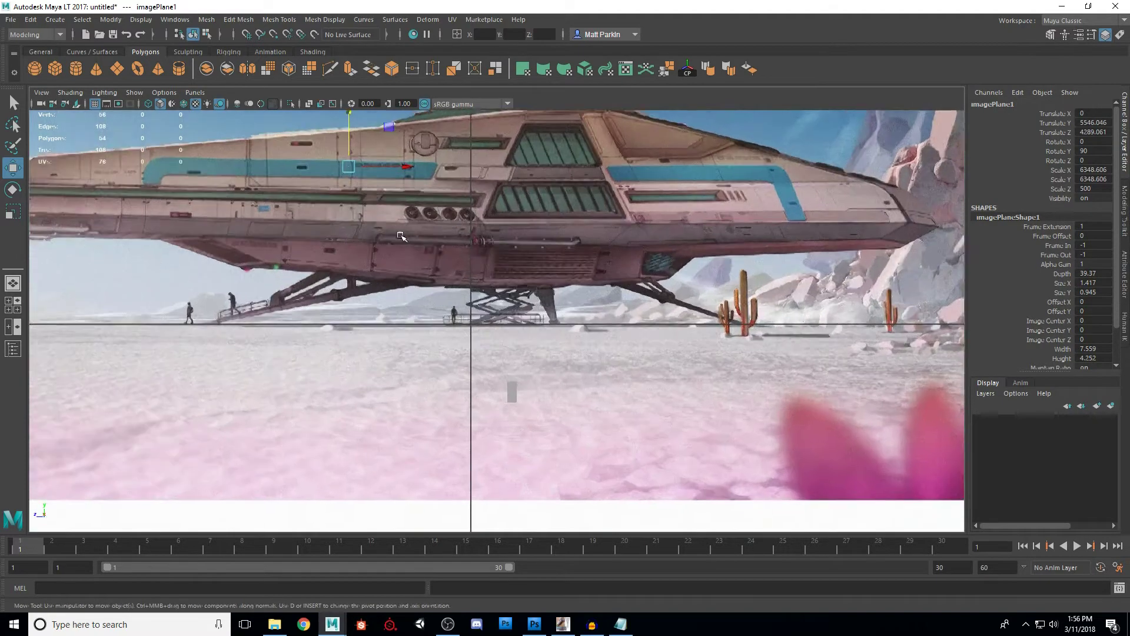
scroll(401, 236, "up", 3)
scroll(383, 210, "up", 1)
left_click_drag(383, 206, 389, 210)
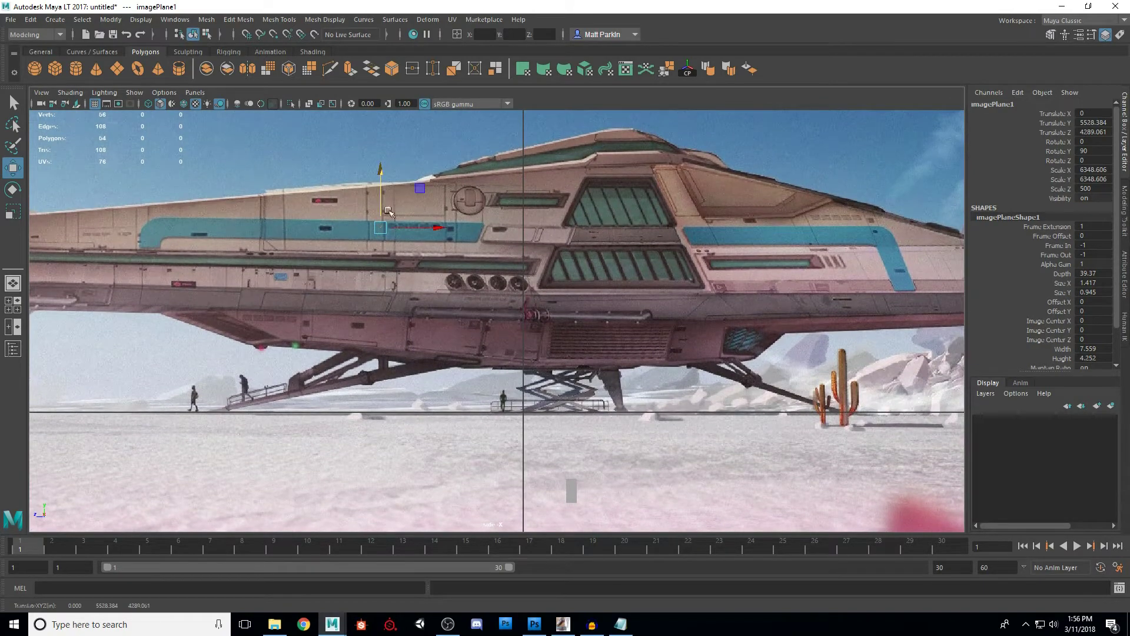
- Move the reference cube back beside the scissor-lift figure, at about Y 354 and Z 883, standing on the ground line
scroll(561, 394, "down", 3)
left_click(538, 418)
scroll(540, 416, "up", 2)
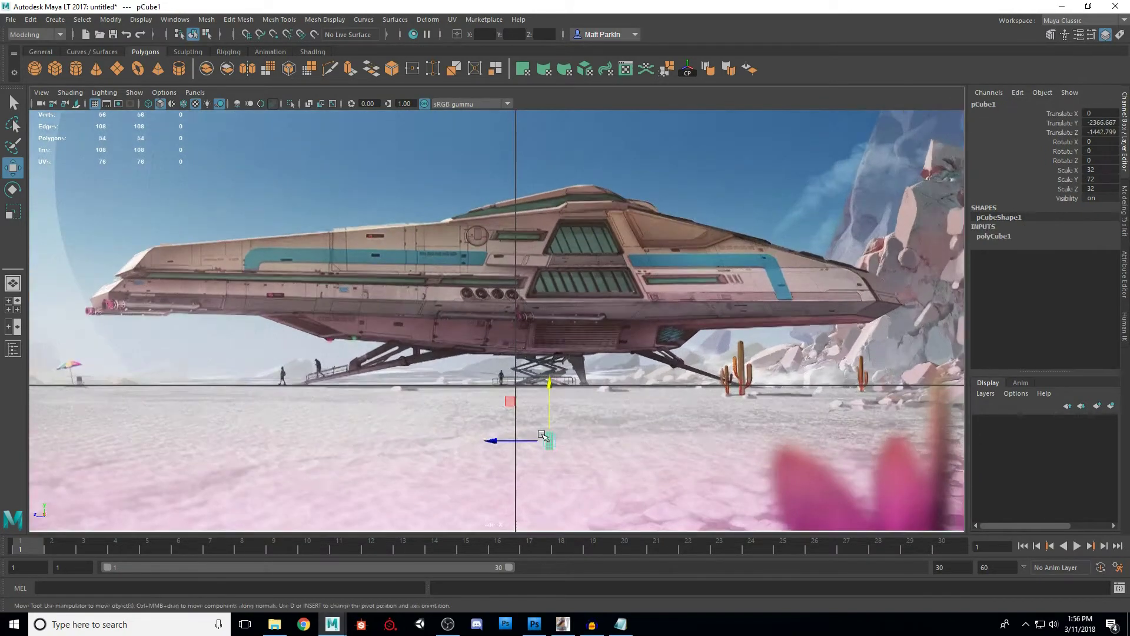
left_click_drag(509, 398, 458, 335)
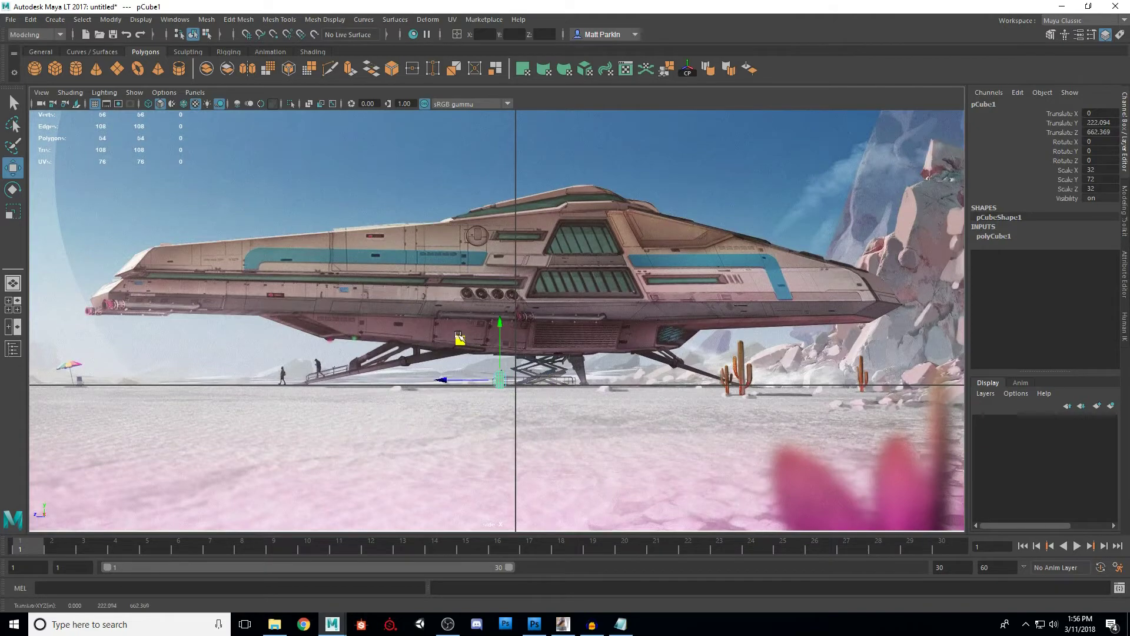
scroll(458, 337, "up", 8)
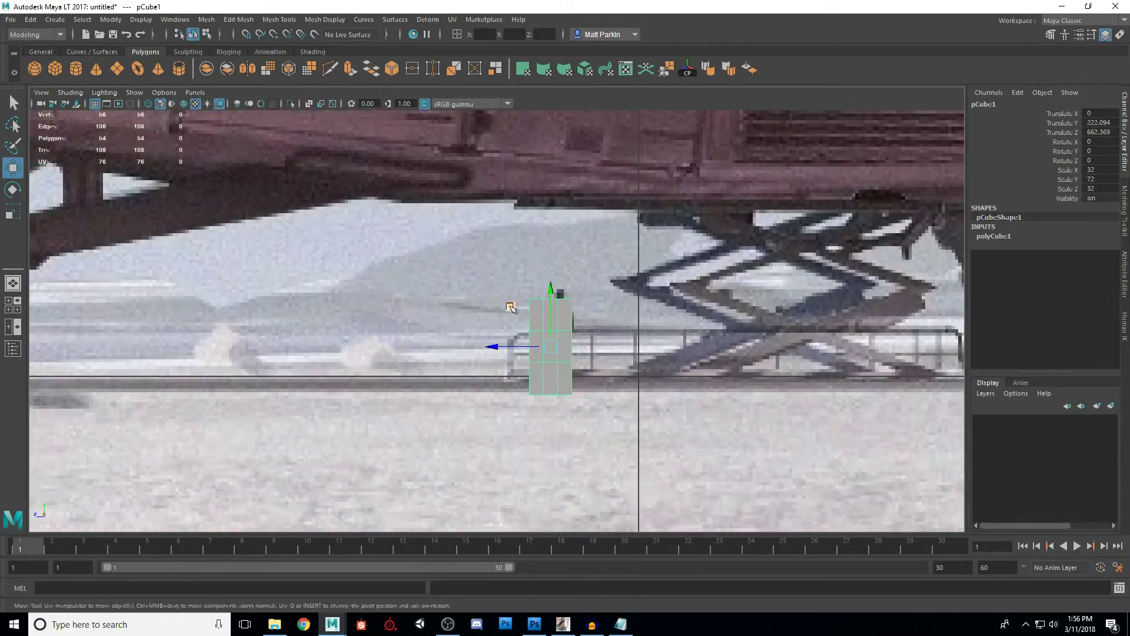
middle_click_drag(510, 307, 483, 285)
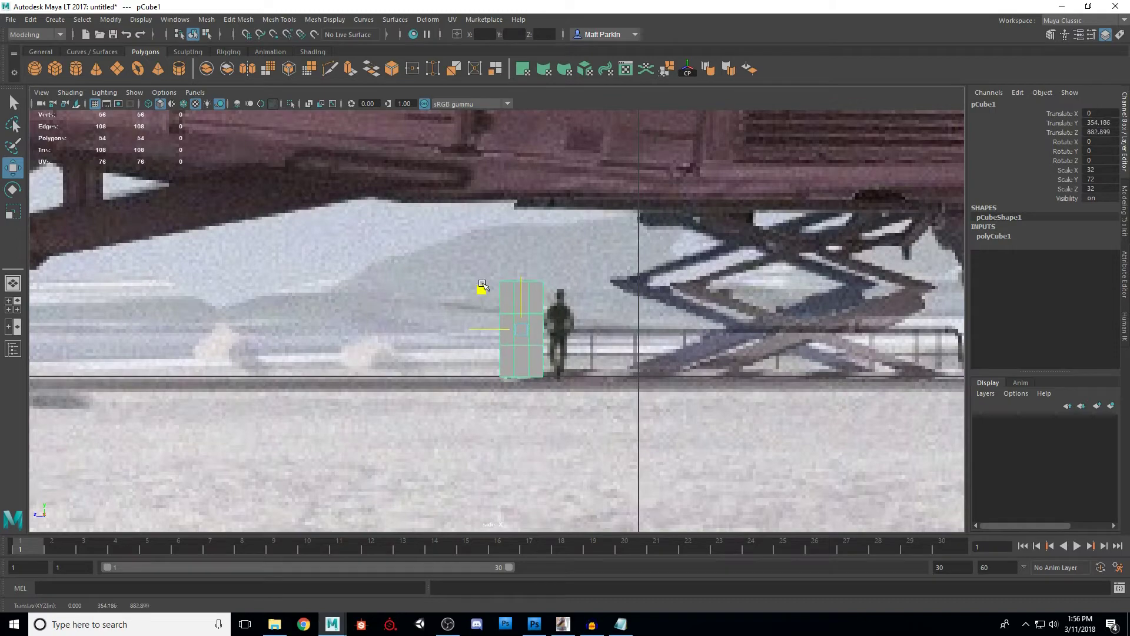
- Fine-tune the image plane's height to about Y 5580 to align the figure's feet with the ground line
scroll(483, 285, "down", 3)
left_click(608, 342)
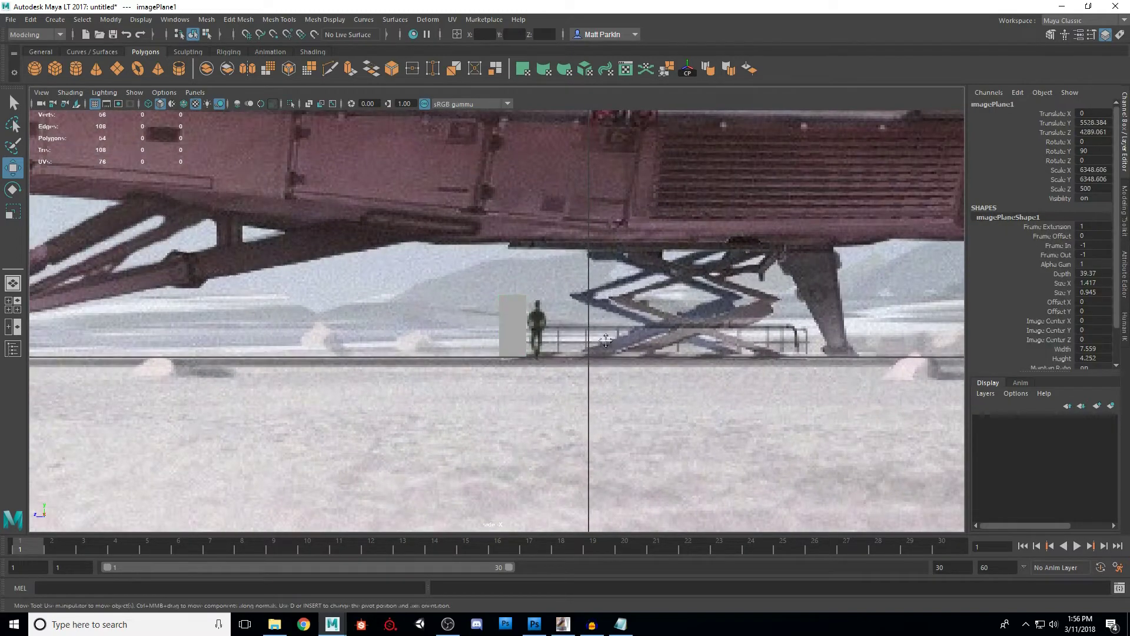
scroll(609, 341, "down", 5)
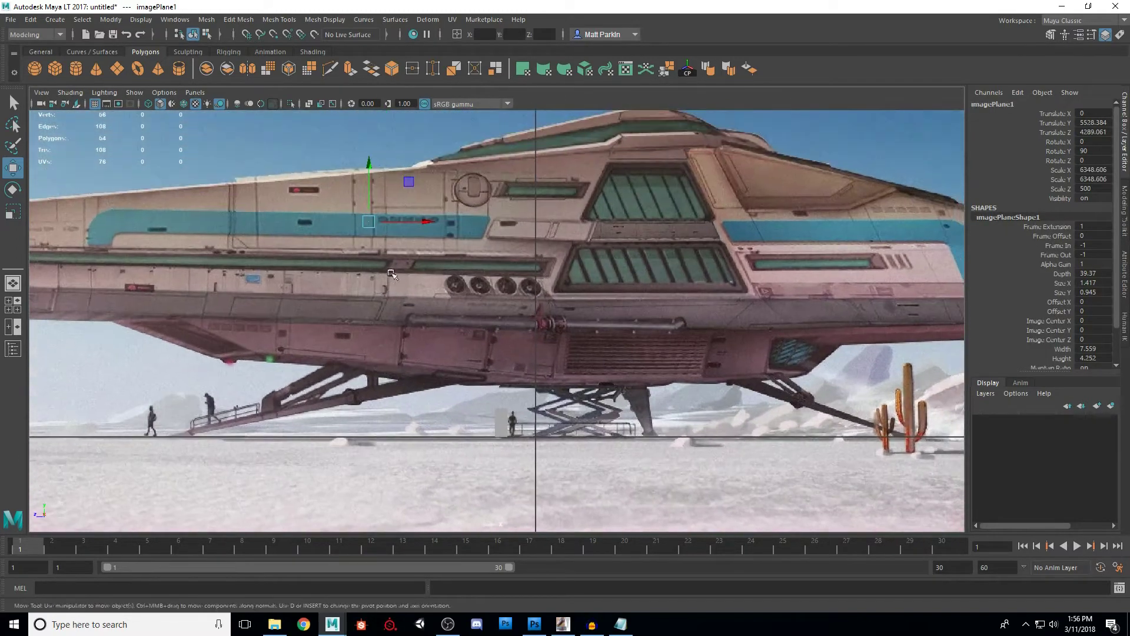
scroll(394, 279, "up", 2)
left_click_drag(352, 172, 348, 167)
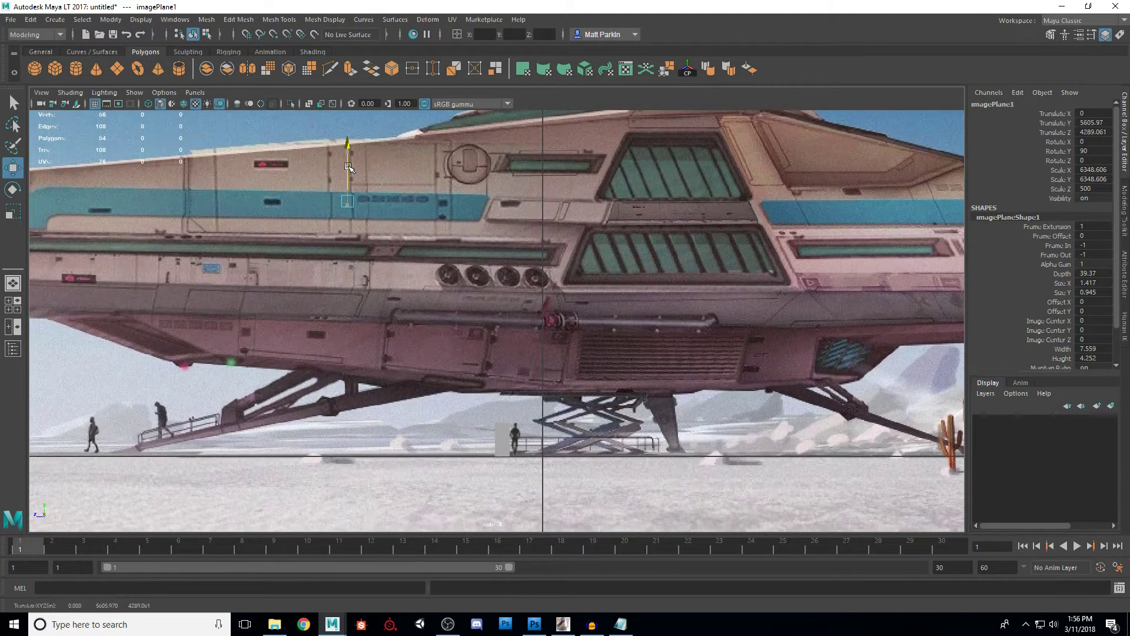
key("ctrl+z")
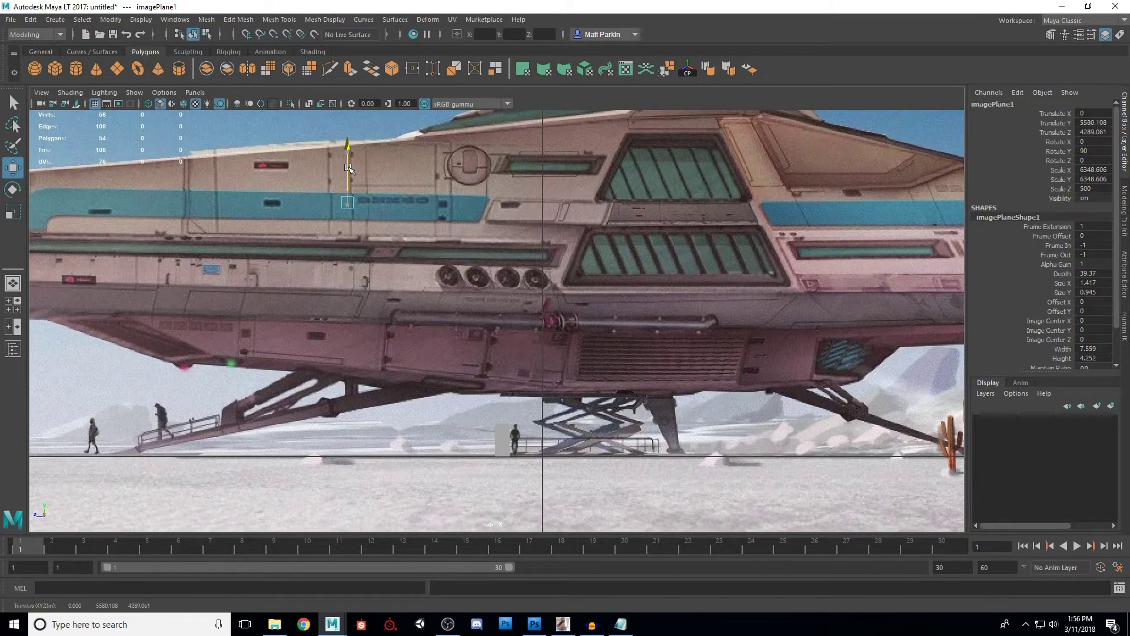
scroll(883, 333, "down", 10)
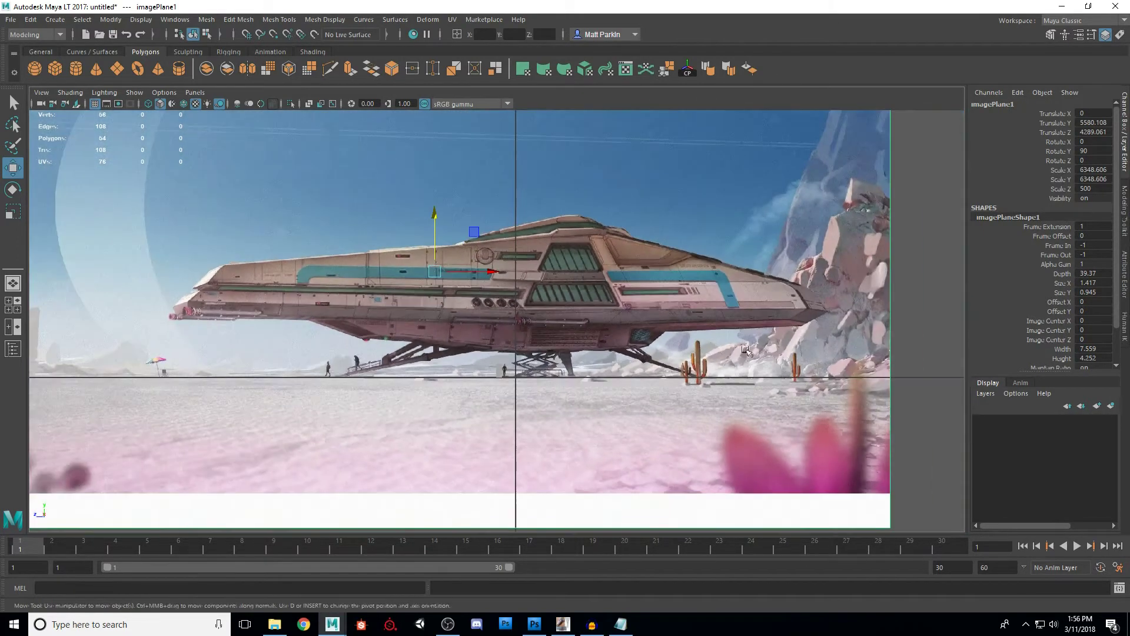
- Deselect the image plane, switch to the perspective view and orbit around the scene
left_click(883, 334)
key("space")
key("space")
scroll(631, 274, "down", 20)
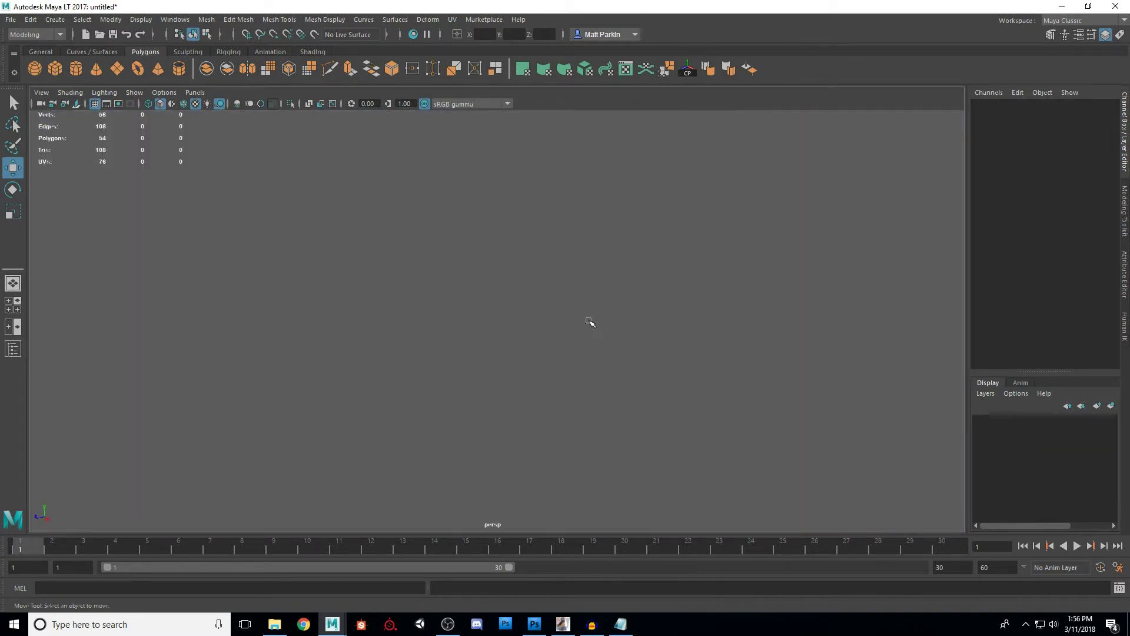
left_click_drag(589, 321, 568, 332, "alt")
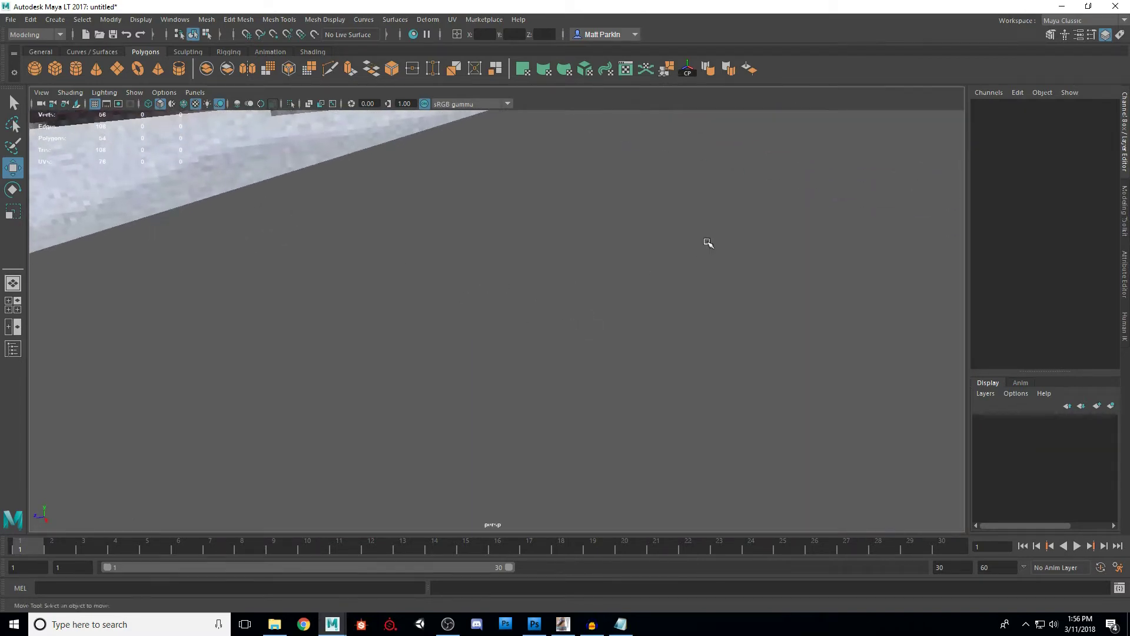
- Select the perspective camera and set its near clip plane to 1 and far clip plane to 1000000
left_click(41, 93)
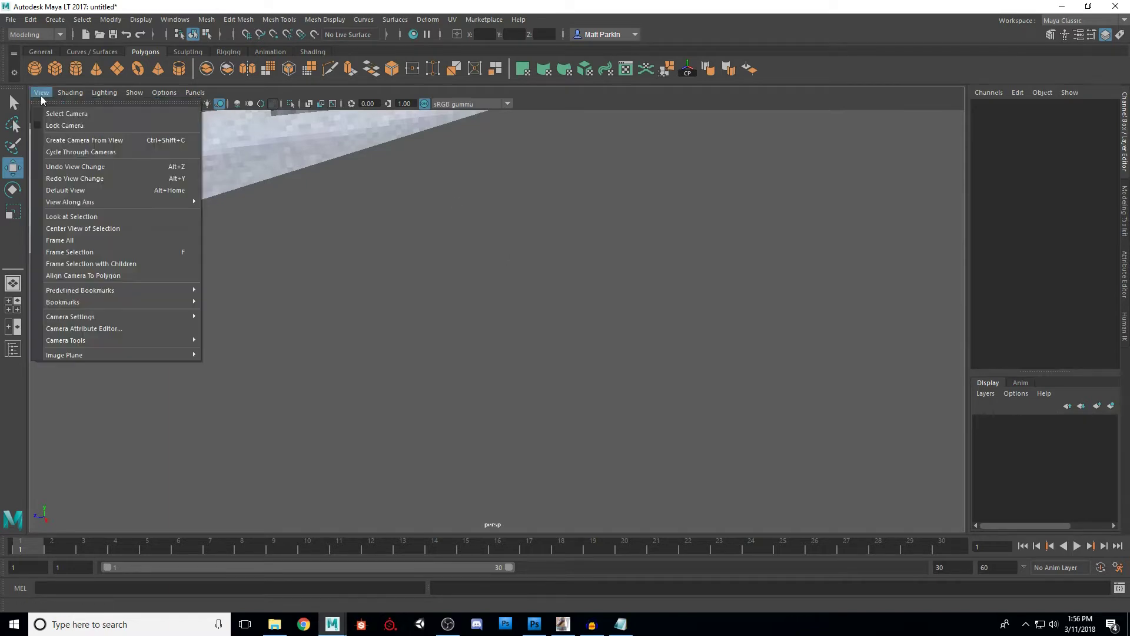
left_click(53, 113)
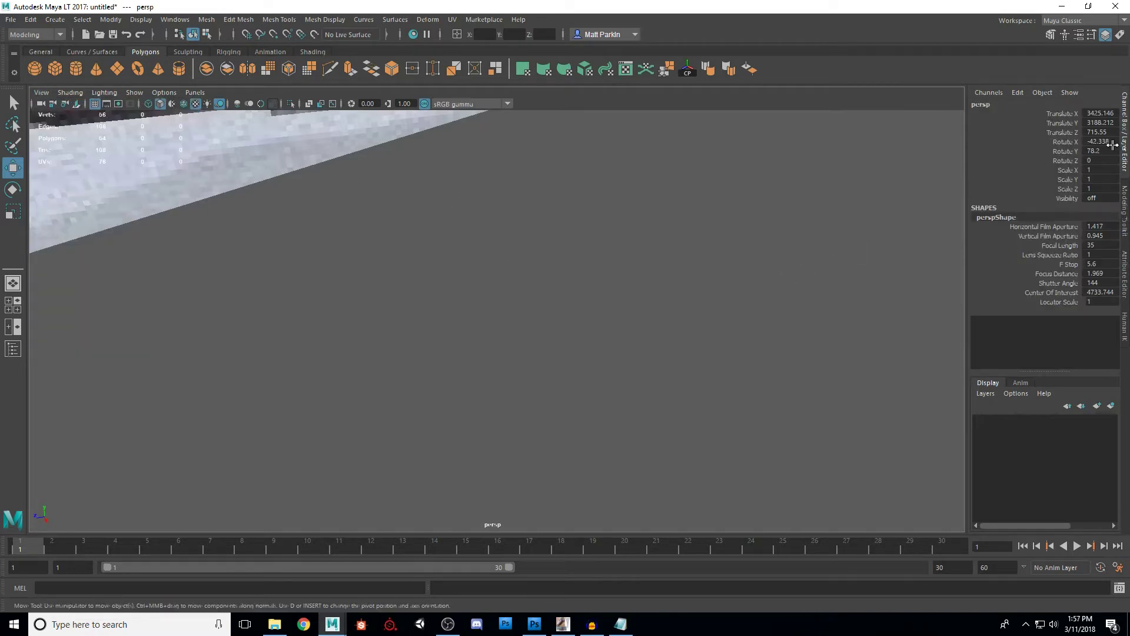
left_click(1125, 167)
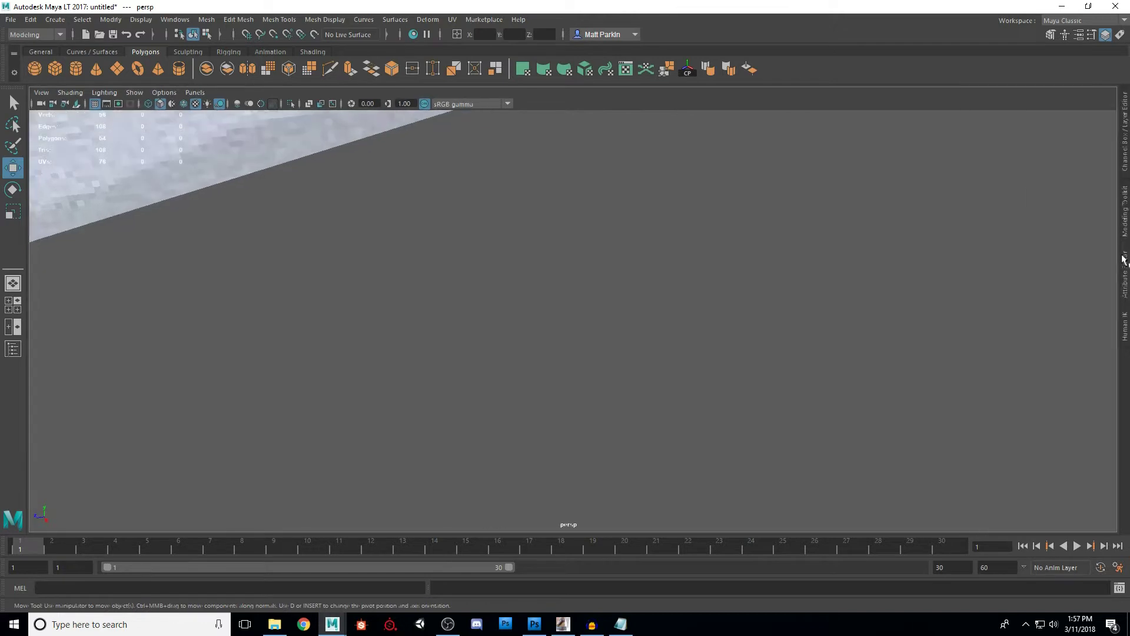
left_click(1125, 269)
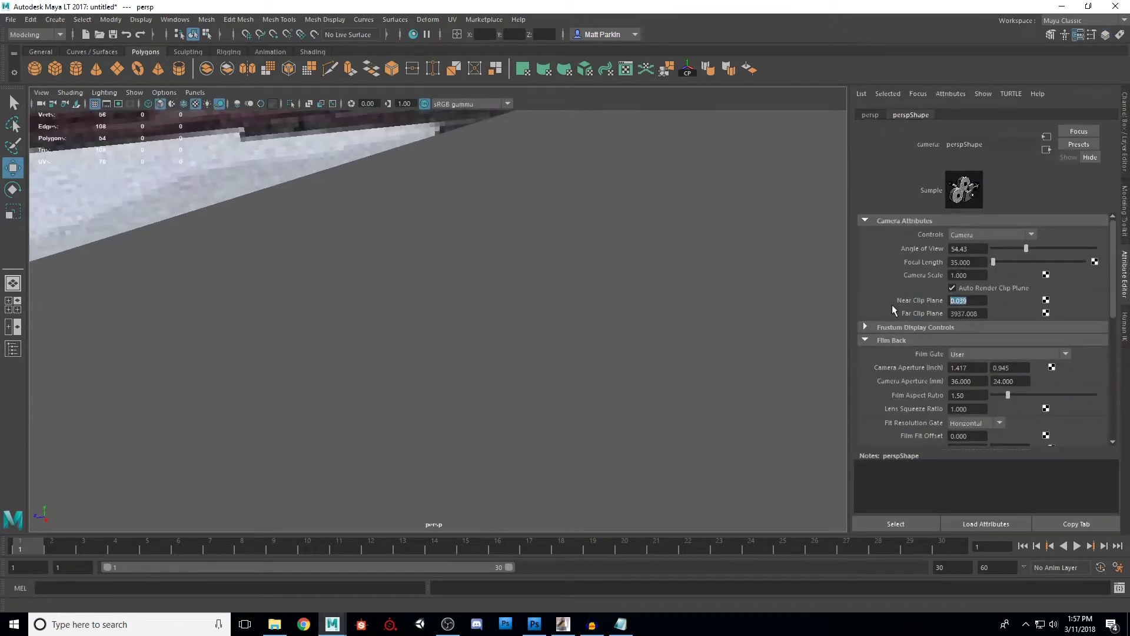
type("1")
key("Tab")
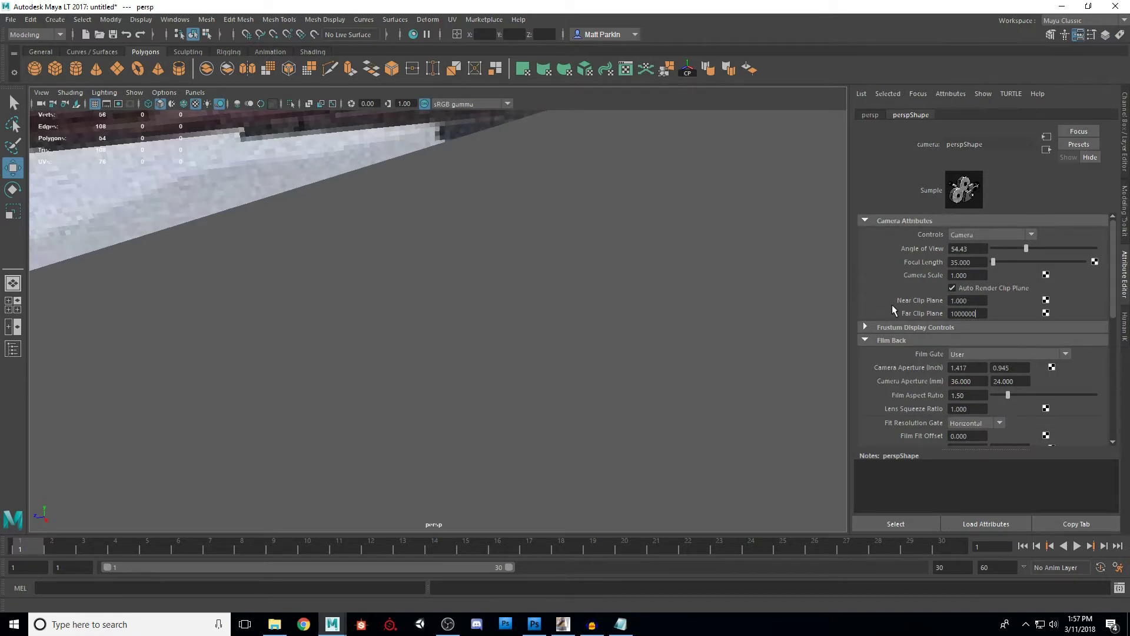
key("Return")
- Examine the ship image plane and the reference cube beside the scissor-lift figure in the perspective view
left_click_drag(518, 343, 419, 266, "alt")
scroll(575, 331, "down", 6)
scroll(576, 330, "down", 8)
scroll(449, 335, "down", 6)
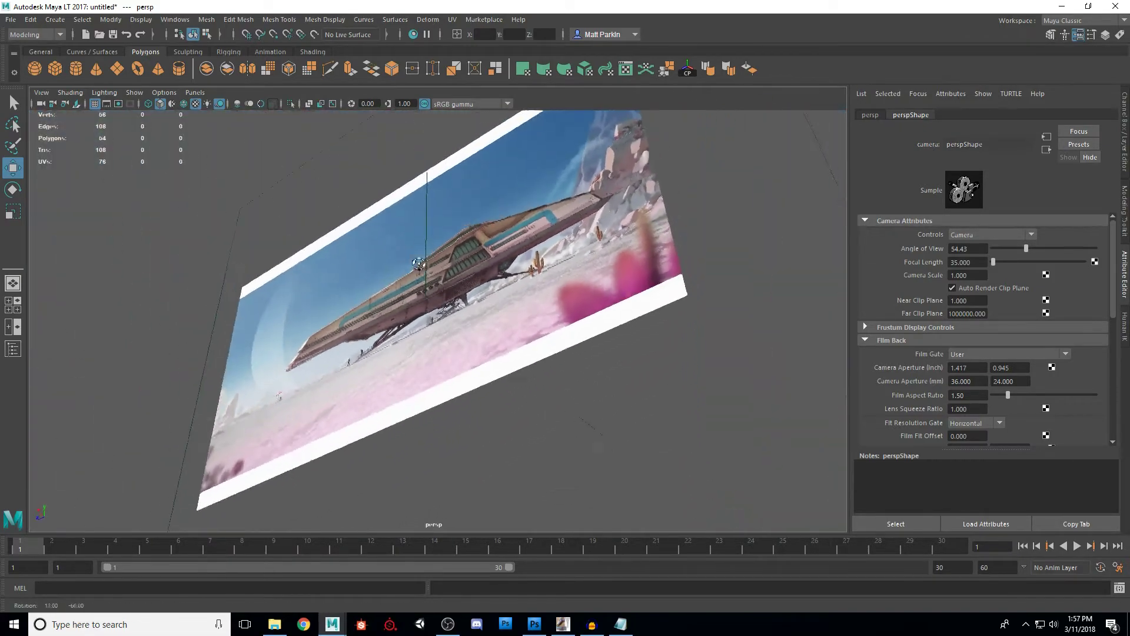
scroll(416, 330, "up", 10)
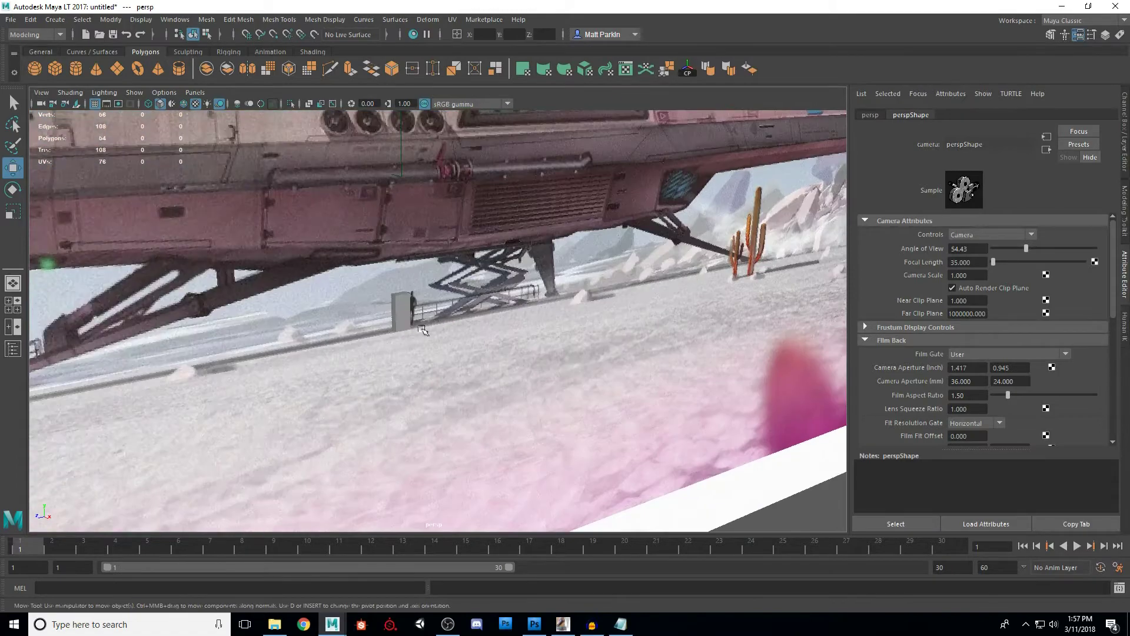
scroll(415, 330, "down", 10)
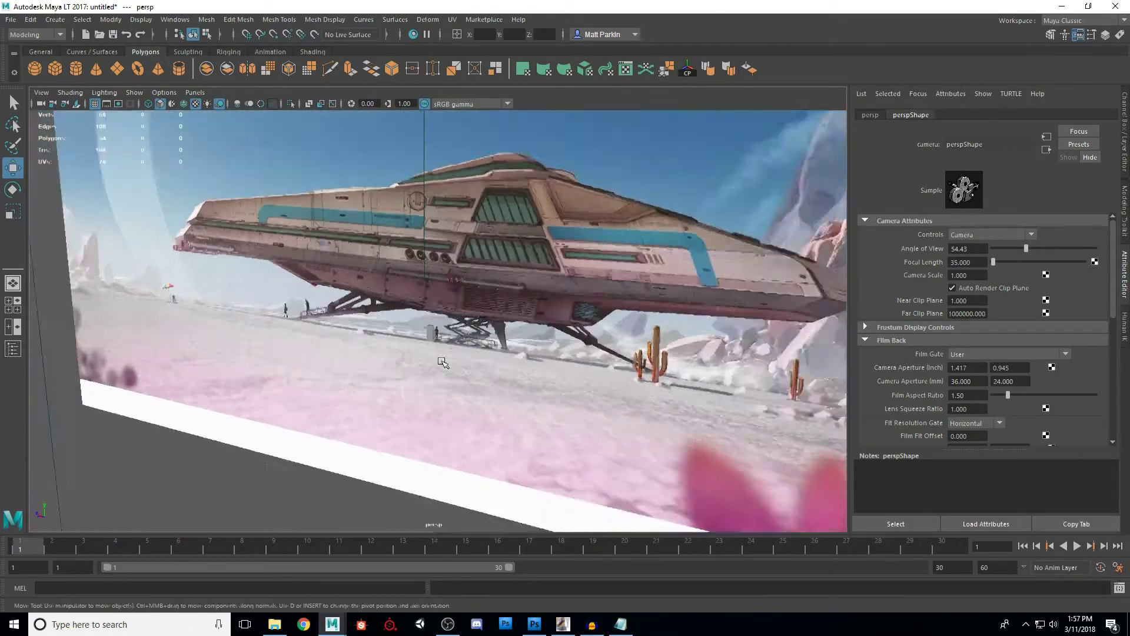
scroll(442, 363, "down", 5)
left_click_drag(442, 362, 466, 316, "alt")
scroll(489, 350, "up", 5)
- With the side view maximized, create a polygon plane with width and height subdivisions of 1
key("space")
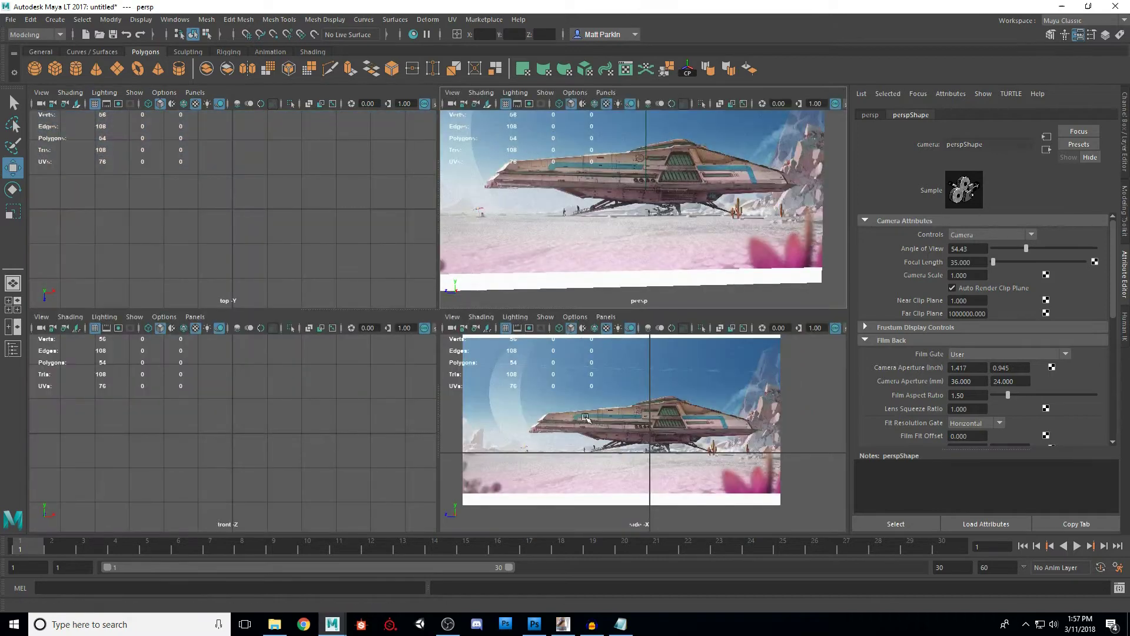
key("space")
middle_click_drag(514, 364, 566, 371, "alt")
scroll(562, 370, "down", 2)
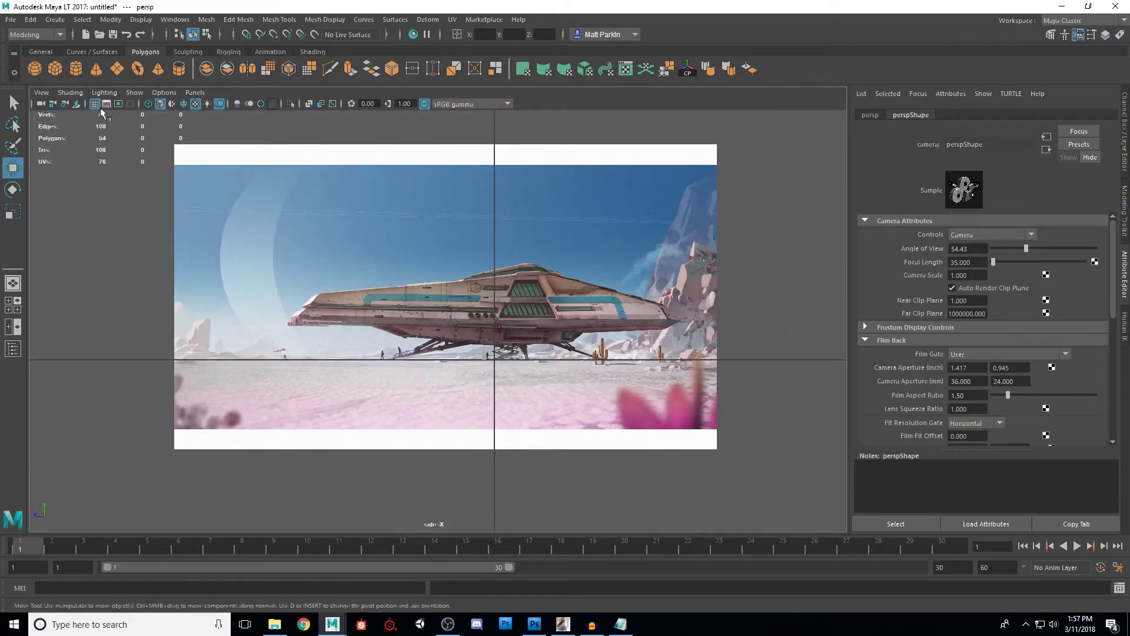
left_click(117, 70)
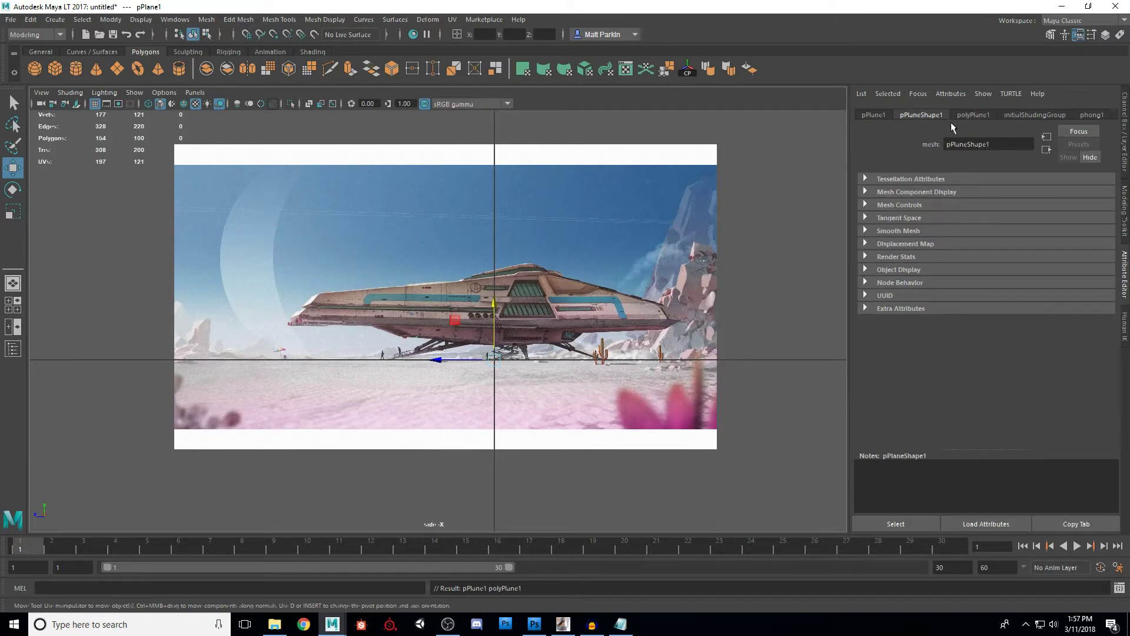
left_click(972, 116)
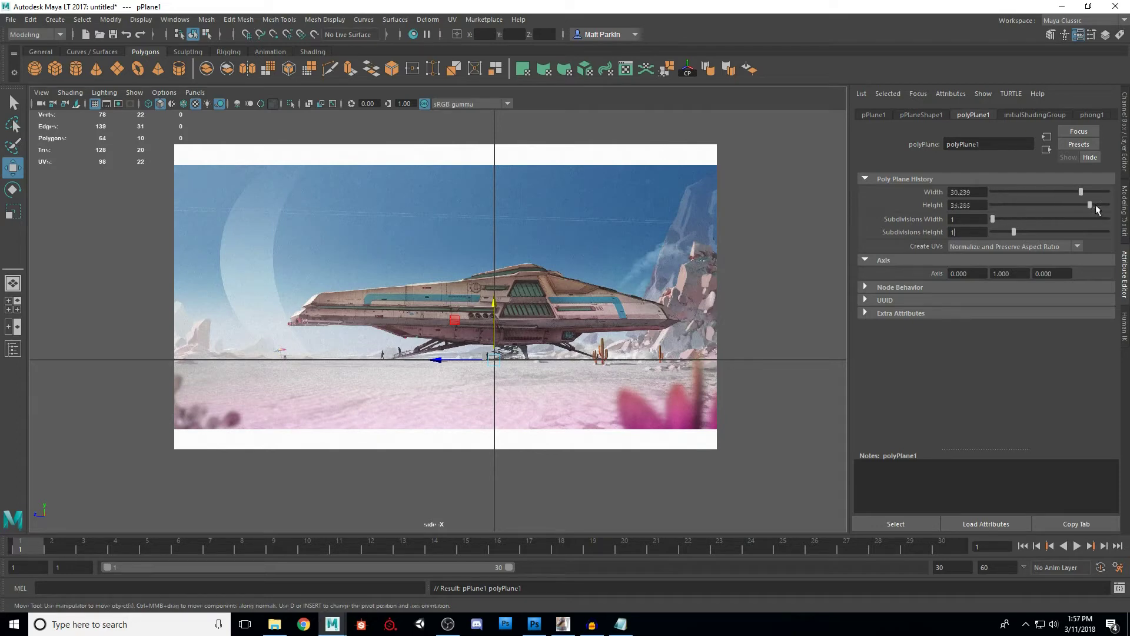
key("Return")
- Scale the new plane up along Y and Z in the side view to stretch it lengthwise
scroll(526, 341, "down", 2)
key("r")
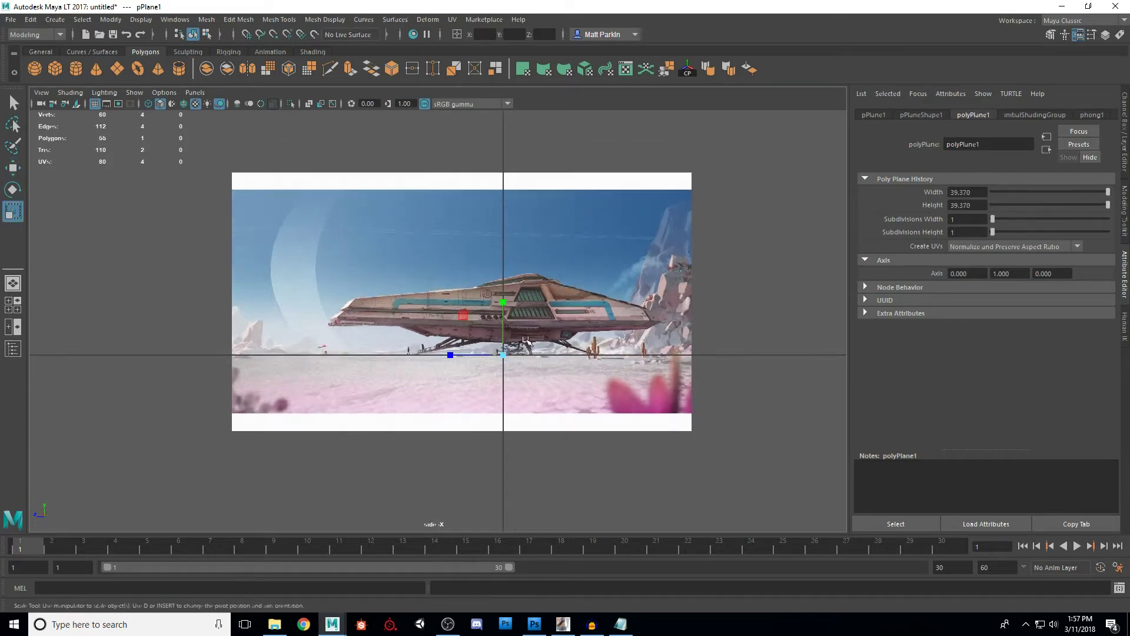
left_click_drag(463, 315, 466, 313)
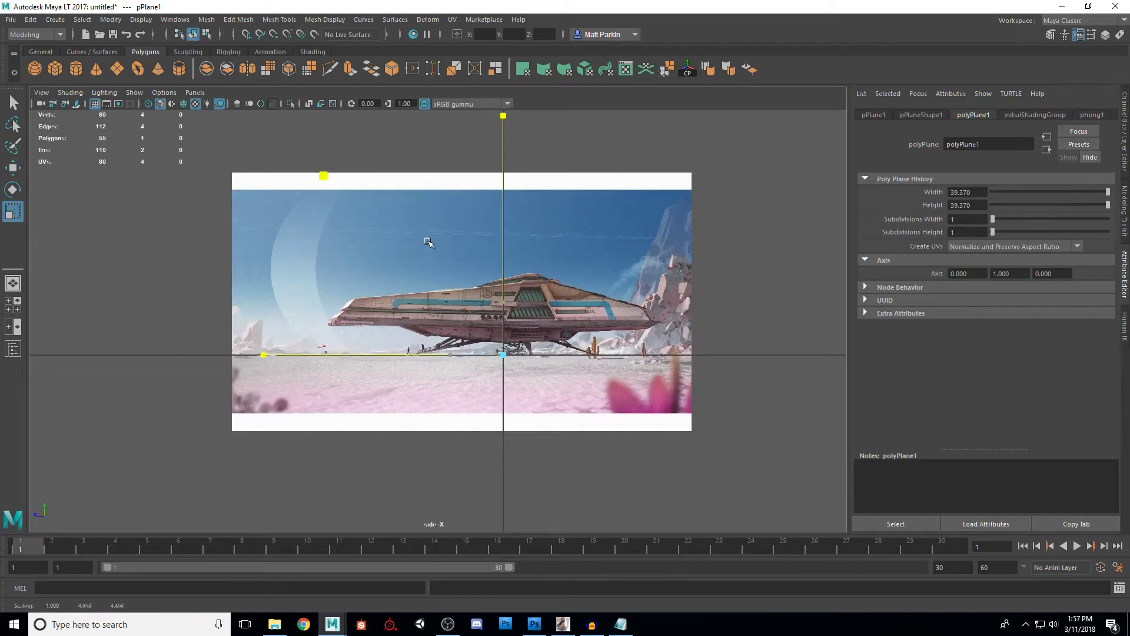
scroll(437, 318, "down", 2)
key("w")
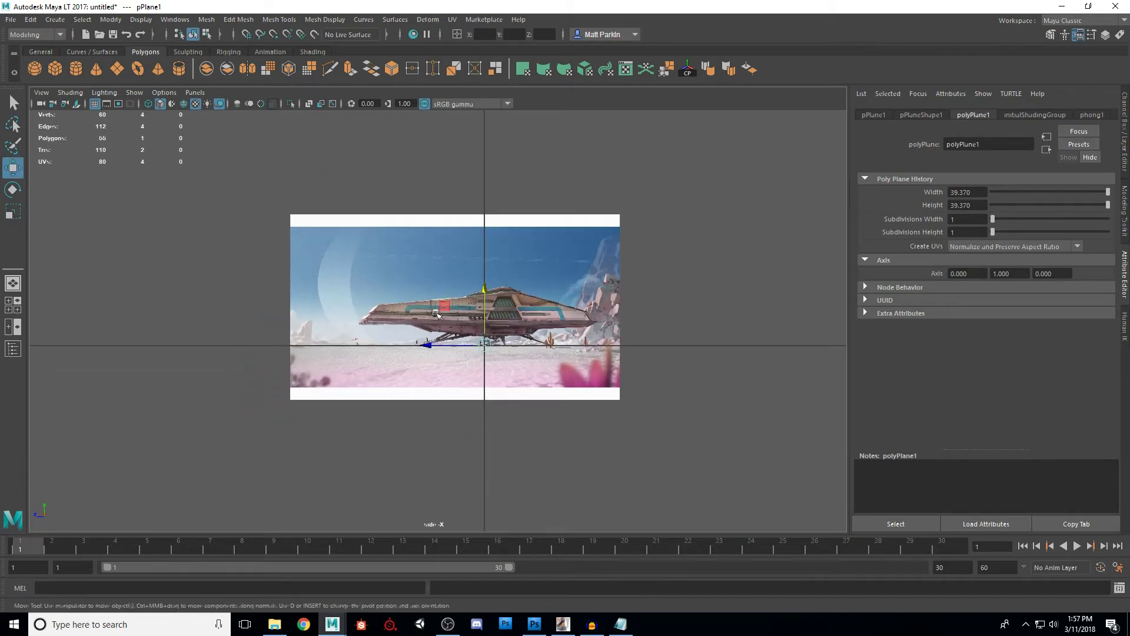
- In the top view, move the plane along X to one side of the origin
key("space")
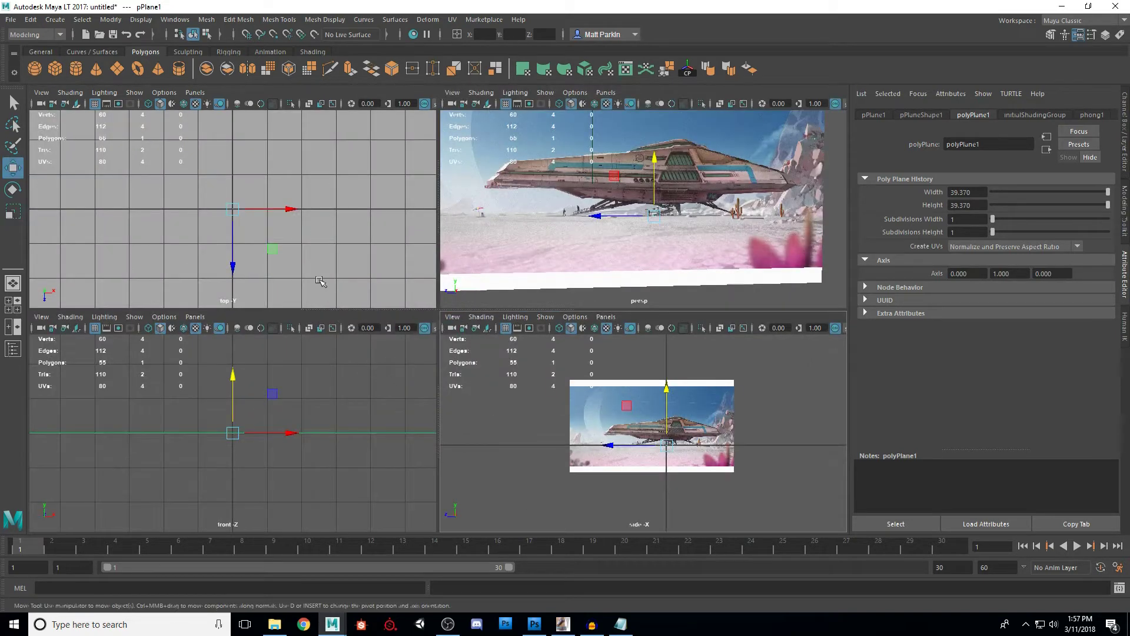
key("space")
scroll(386, 323, "down", 5)
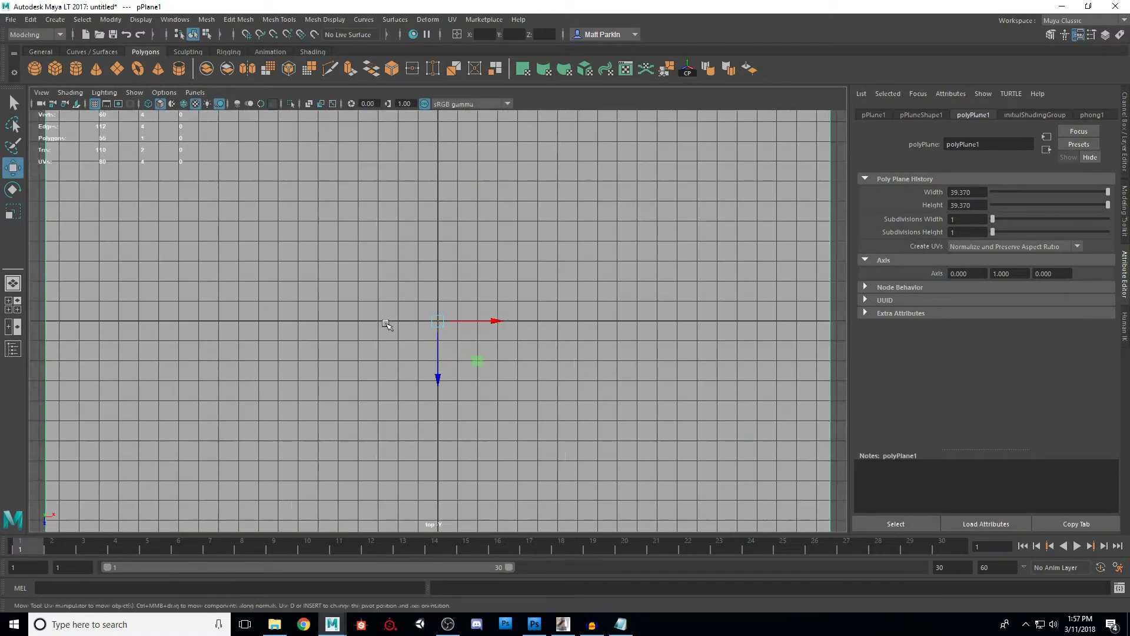
scroll(388, 331, "down", 4)
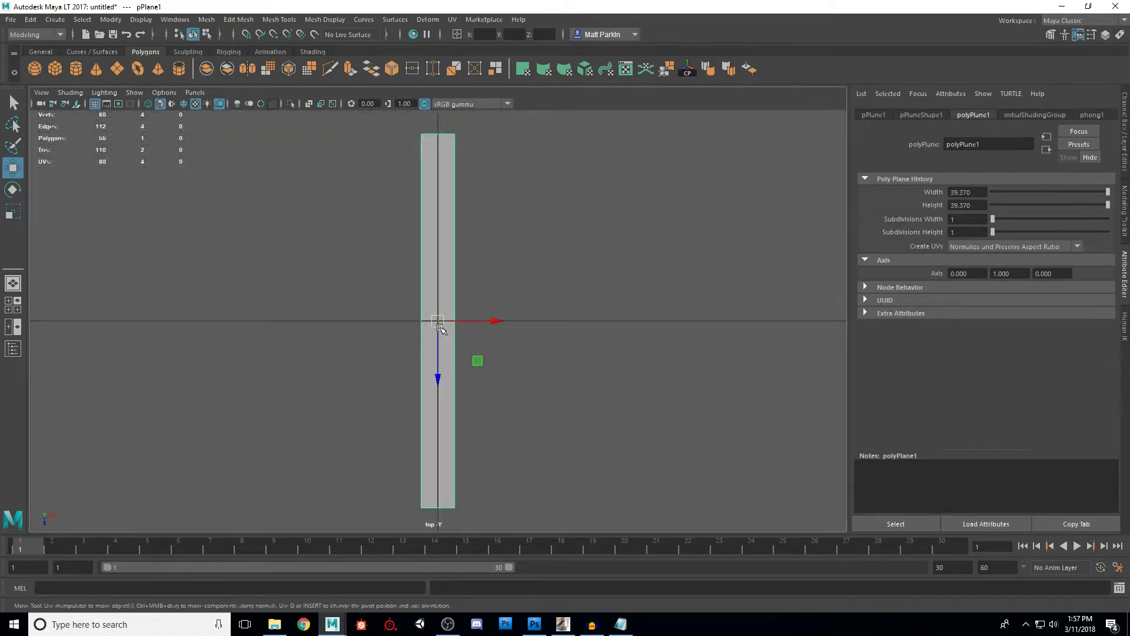
left_click_drag(487, 322, 517, 324)
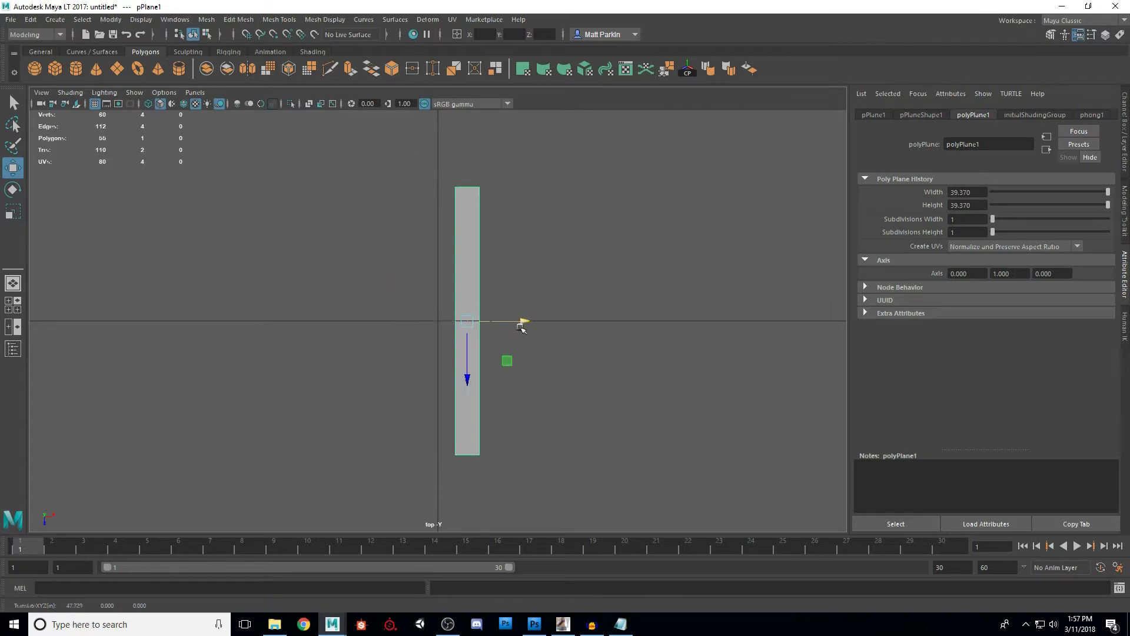
key("space")
key("space")
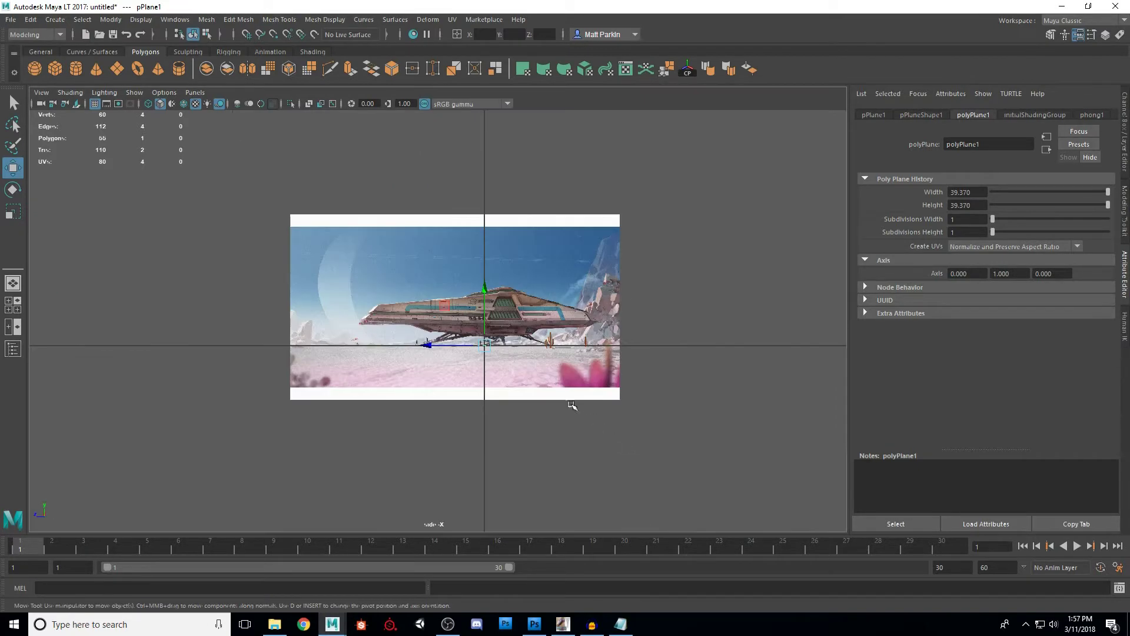
key("space")
key("space")
- In the perspective view, enlarge the plane on all axes until it is close to the ship's length
left_click_drag(565, 395, 453, 380, "alt")
scroll(536, 382, "up", 6)
key("r")
key("f")
scroll(452, 380, "down", 5)
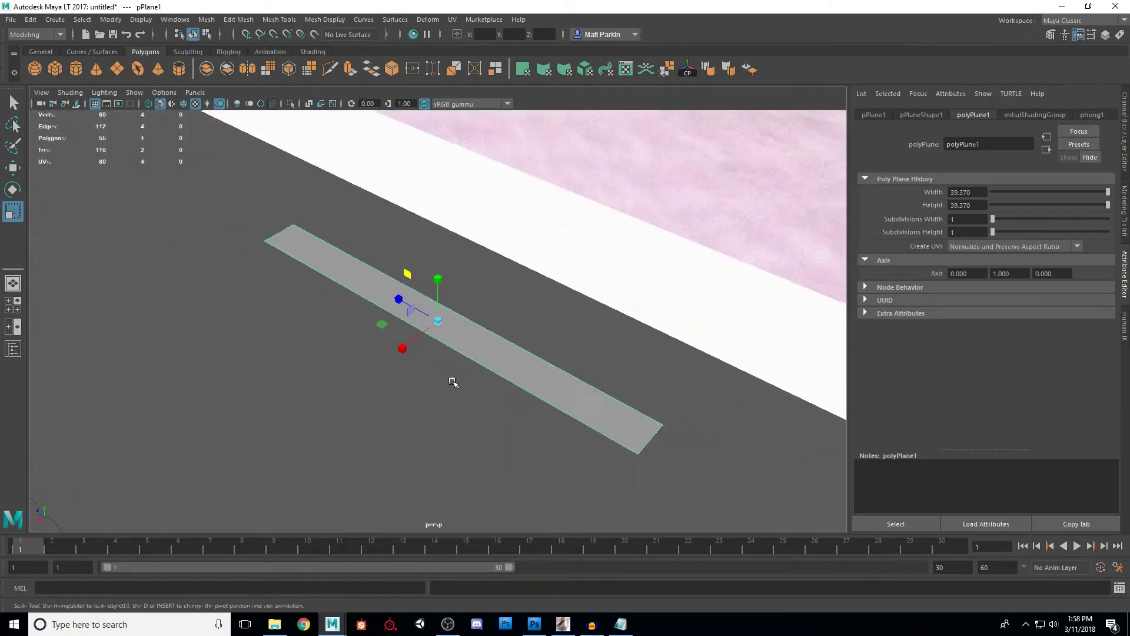
scroll(452, 380, "down", 8)
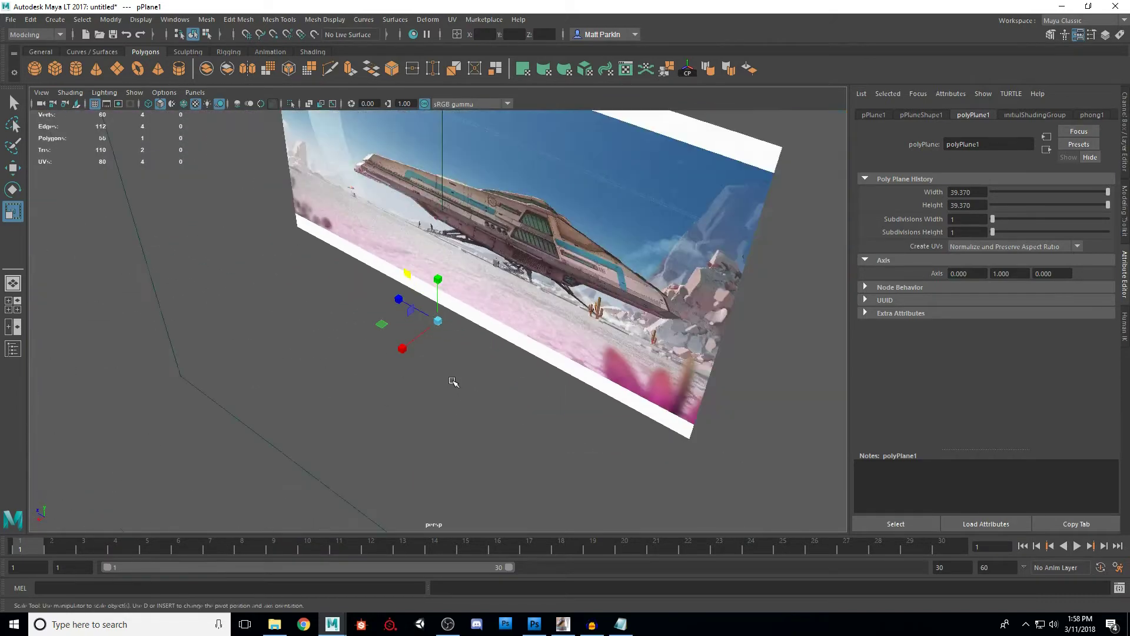
left_click_drag(453, 381, 260, 410, "alt")
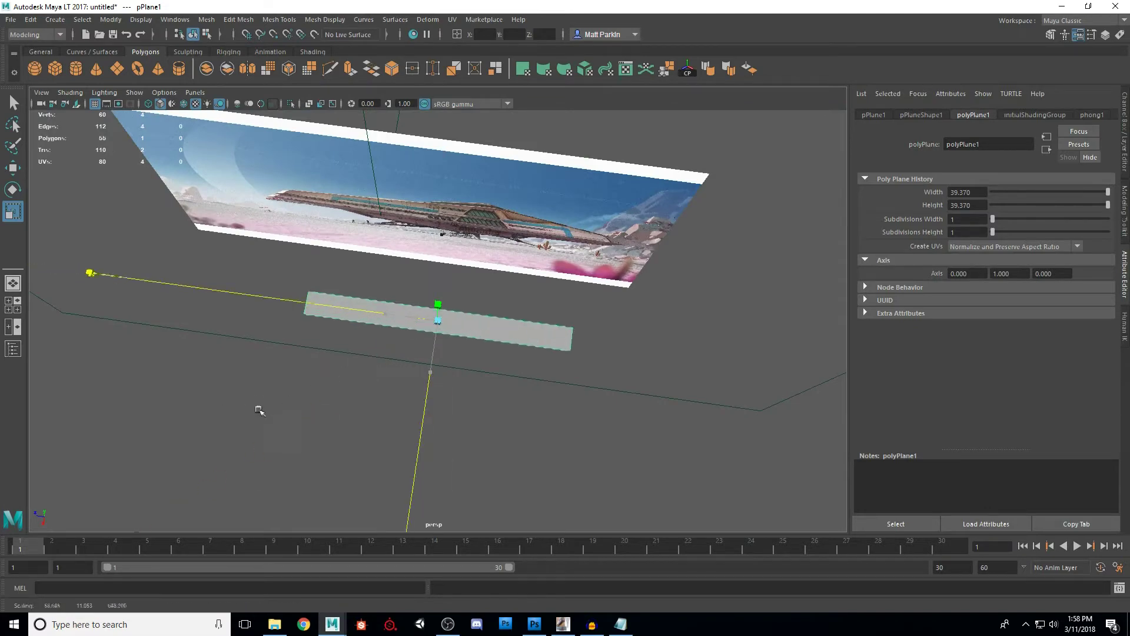
mouse_move(386, 389)
left_mouse_down("alt")
mouse_move(447, 355)
mouse_move(510, 372)
left_mouse_up("alt")
- Move the plane up beside the image plane to the underside of the ship's hull
key("w")
left_click_drag(443, 364, 417, 281)
left_click_drag(418, 282, 477, 306, "alt")
right_click_drag(324, 300, 404, 348, "alt")
middle_click_drag(404, 348, 473, 382, "alt")
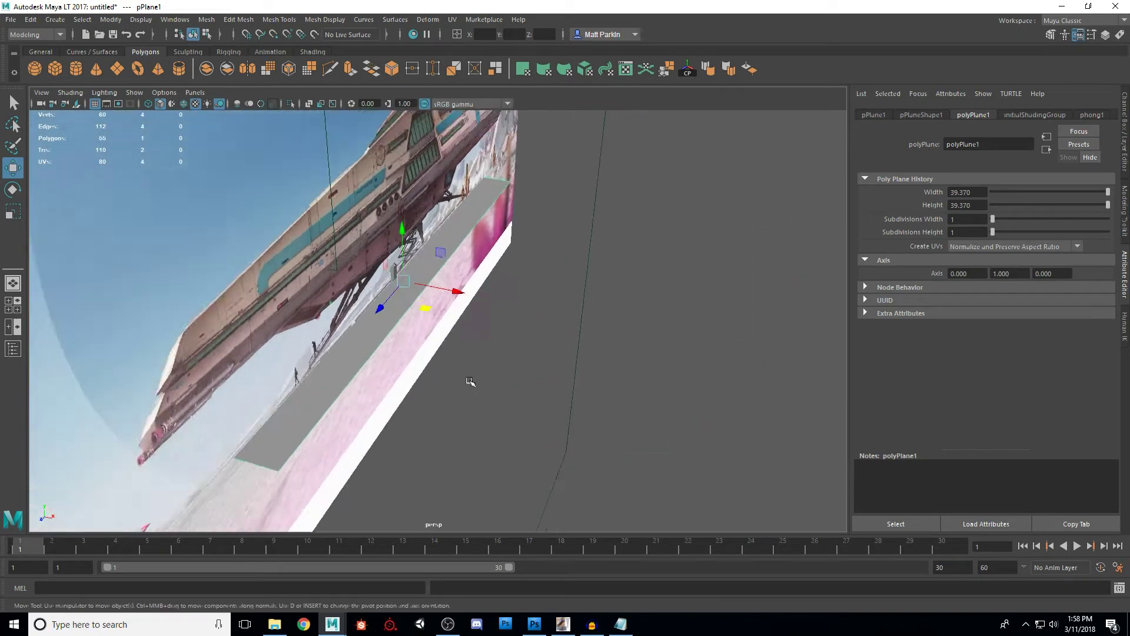
left_click_drag(473, 382, 451, 326, "alt")
left_click_drag(402, 275, 438, 378, "alt")
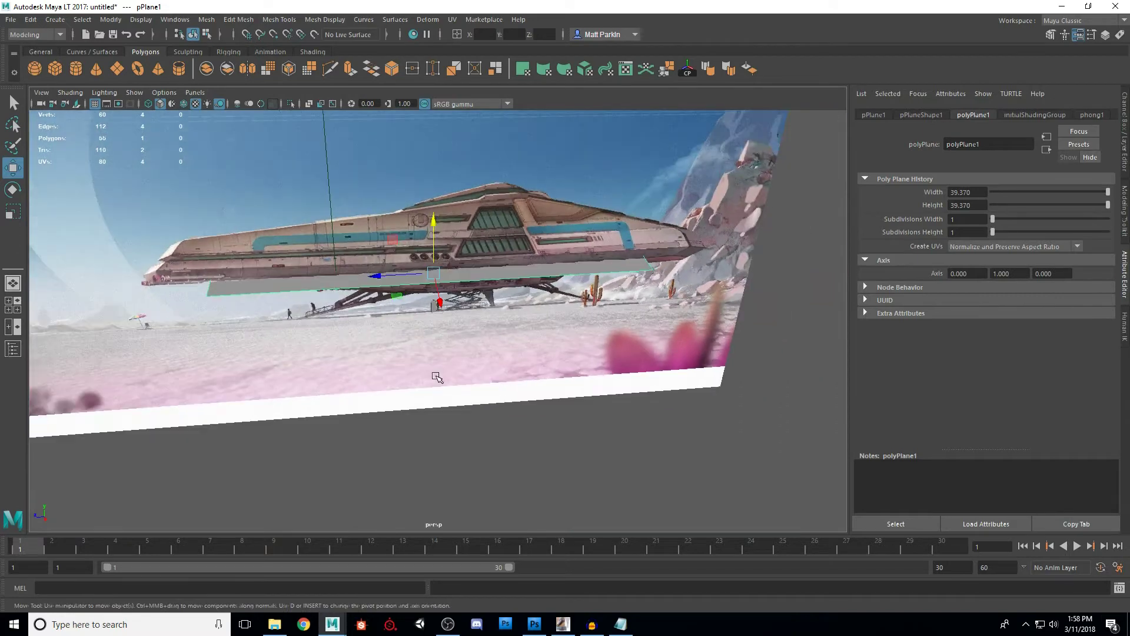
- Move the two vertices at the plane's front end along Z to match the ship's nose
key("F8")
mouse_move(517, 333)
left_mouse_down("alt")
mouse_move(514, 321)
mouse_move(497, 328)
mouse_move(506, 337)
left_mouse_up("alt")
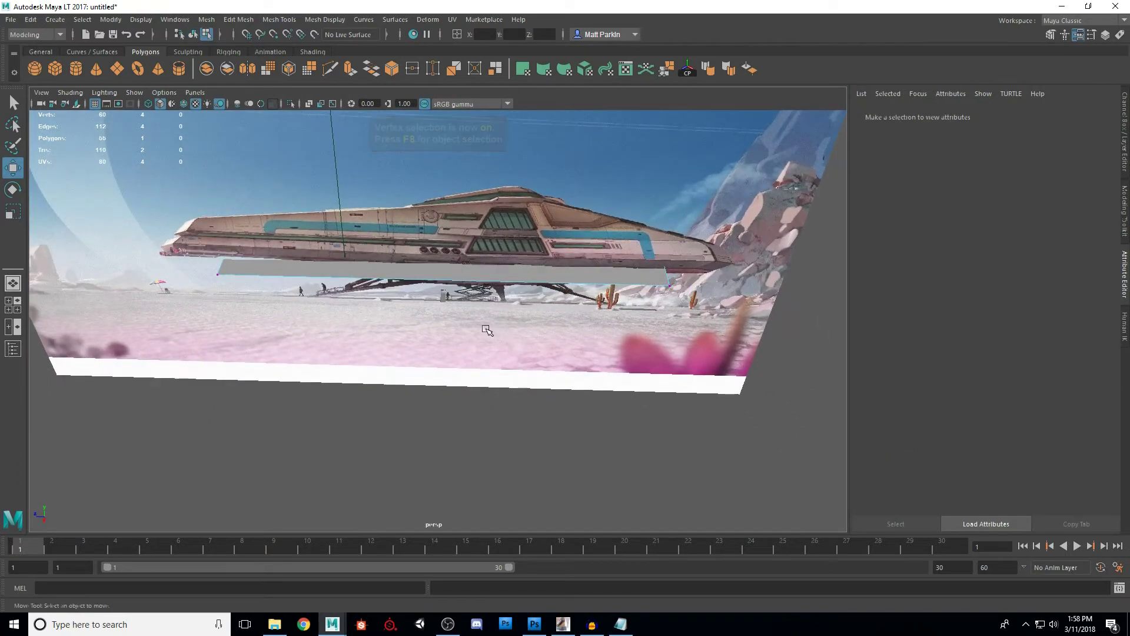
left_click_drag(486, 330, 492, 340, "alt")
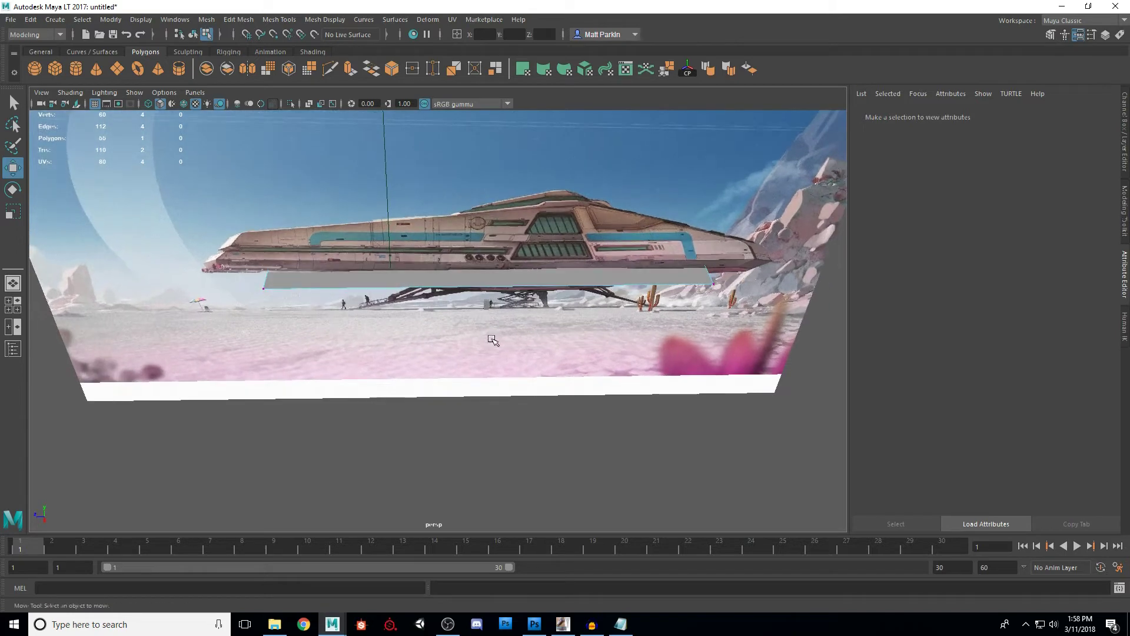
left_click_drag(480, 352, 391, 342, "alt")
left_click_drag(275, 322, 277, 325)
middle_click_drag(283, 332, 366, 317, "alt")
scroll(366, 317, "up", 4)
middle_click_drag(305, 279, 220, 286)
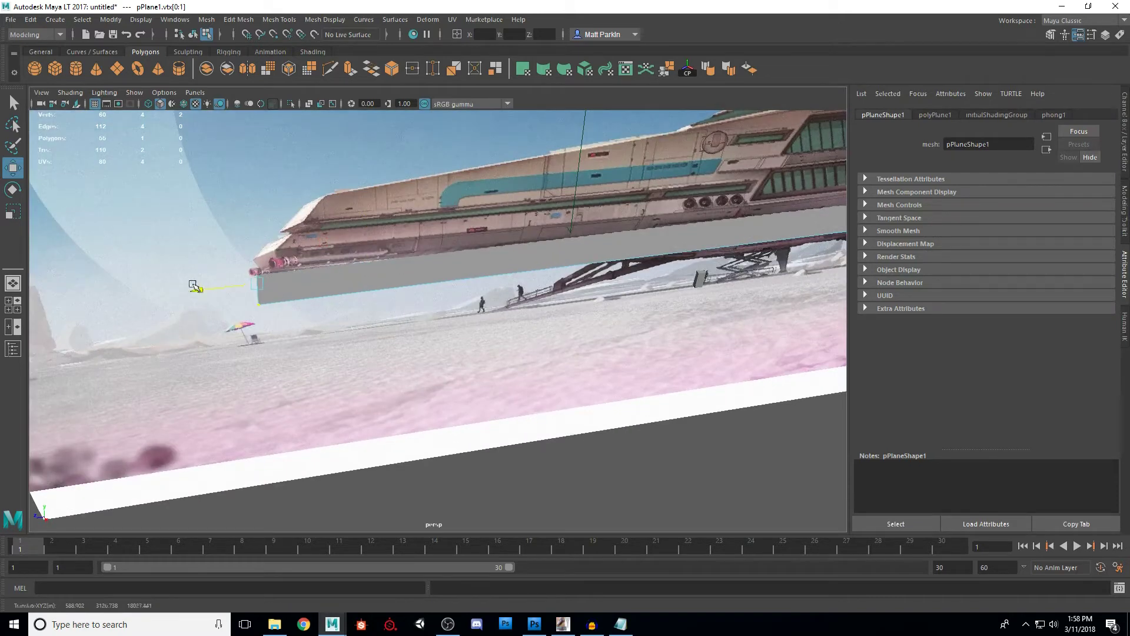
- Move the two vertices at the plane's rear end along Z to match the tip of the ship's tail
left_click_drag(398, 300, 635, 349, "alt")
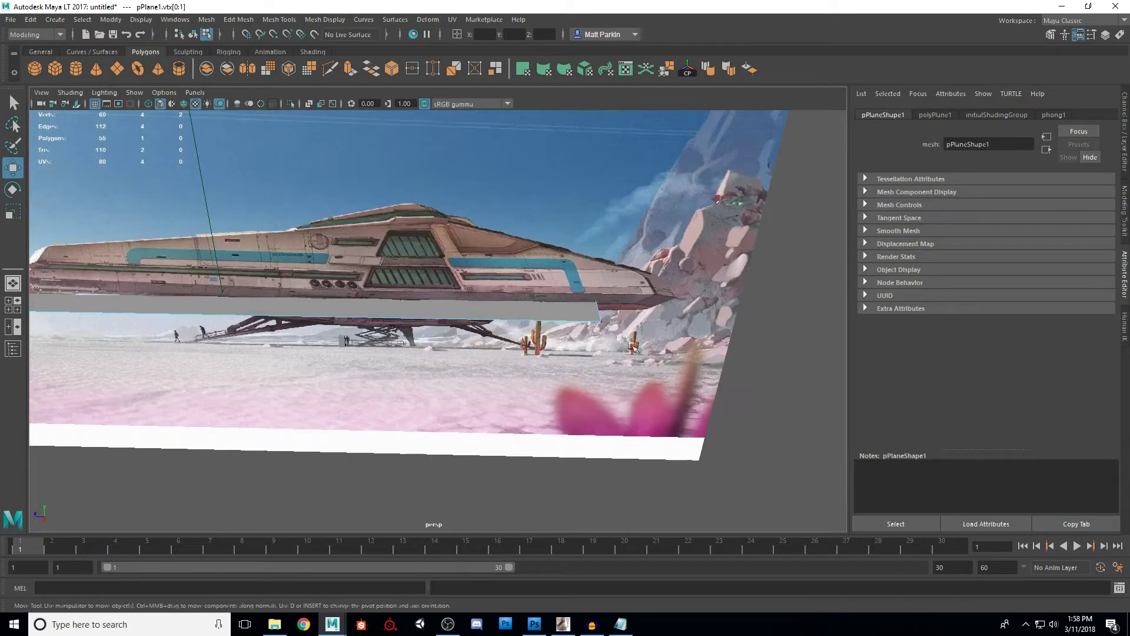
left_click_drag(676, 390, 627, 347, "alt")
left_click_drag(557, 319, 355, 305)
left_click_drag(459, 303, 421, 303, "alt")
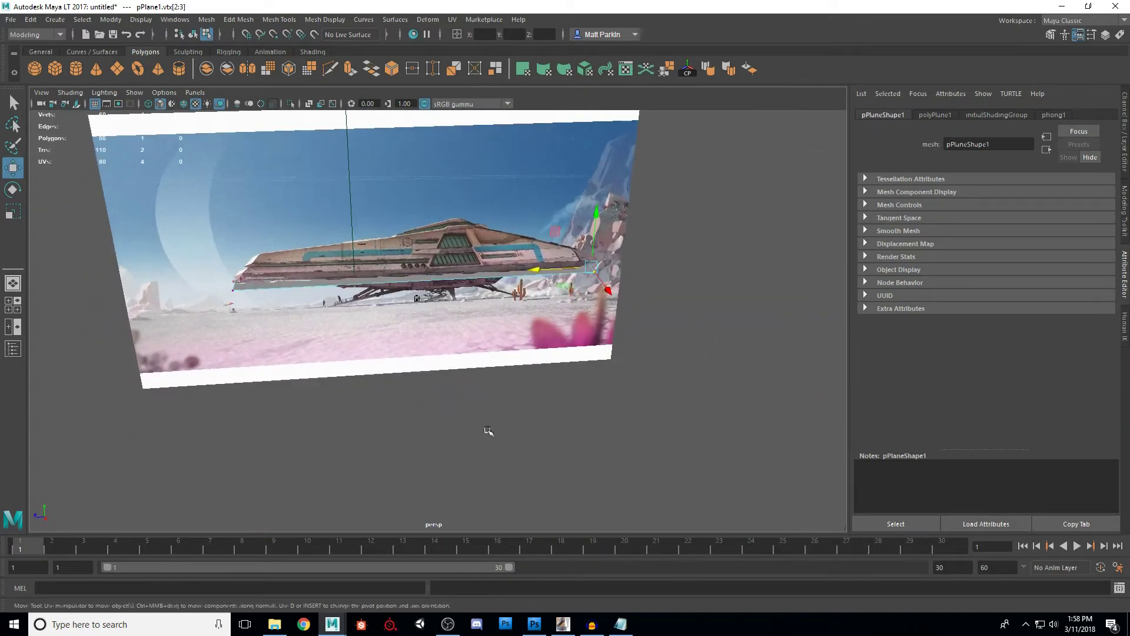
- Consult the ship reference sheet and align the plane's inner long-side vertices with the image plane at the ship's centreline
left_click(563, 624)
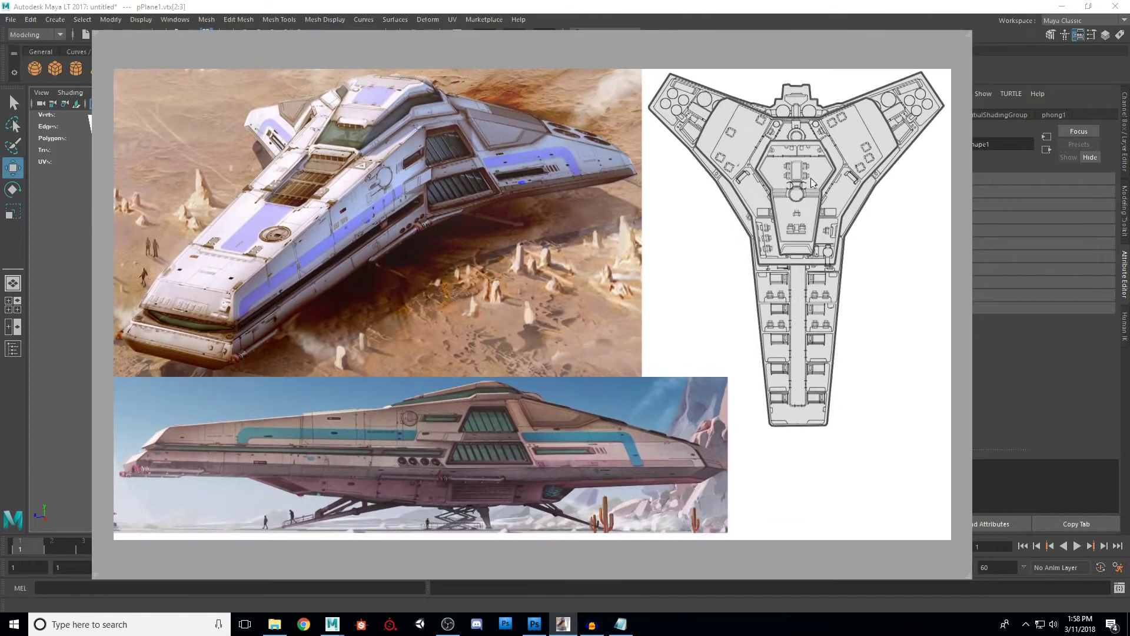
left_click(689, 22)
left_click_drag(472, 316, 494, 315, "alt")
middle_click_drag(494, 316, 546, 323, "alt")
scroll(546, 324, "up", 2)
left_click_drag(547, 324, 598, 333, "alt")
left_click_drag(490, 230, 548, 320)
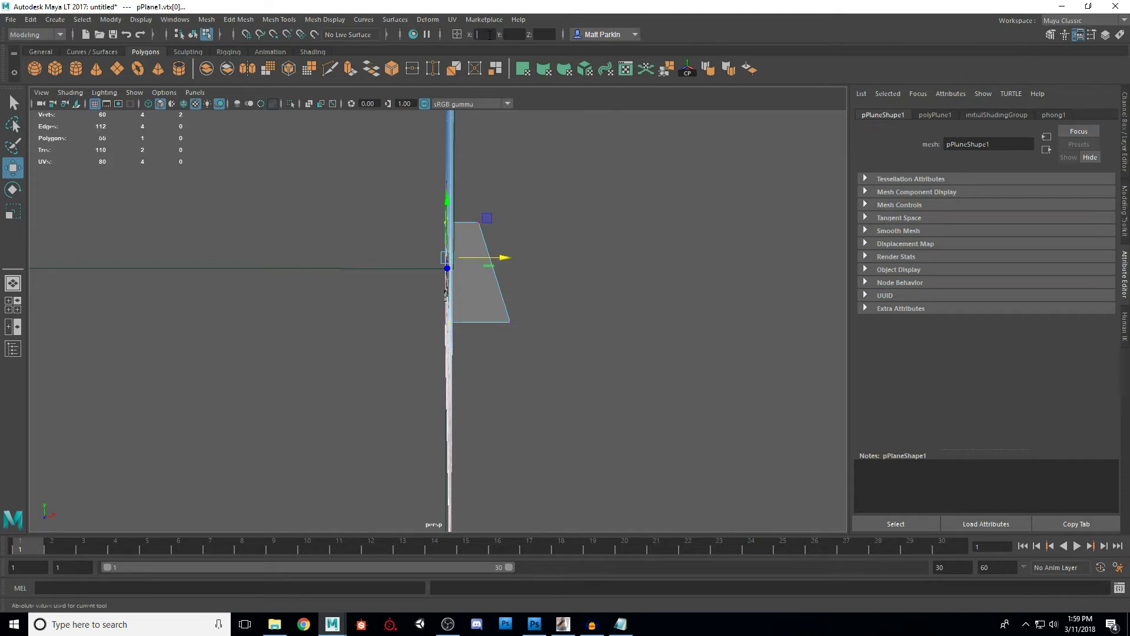
left_click_drag(681, 298, 636, 309, "alt")
left_click_drag(549, 215, 266, 265, "alt")
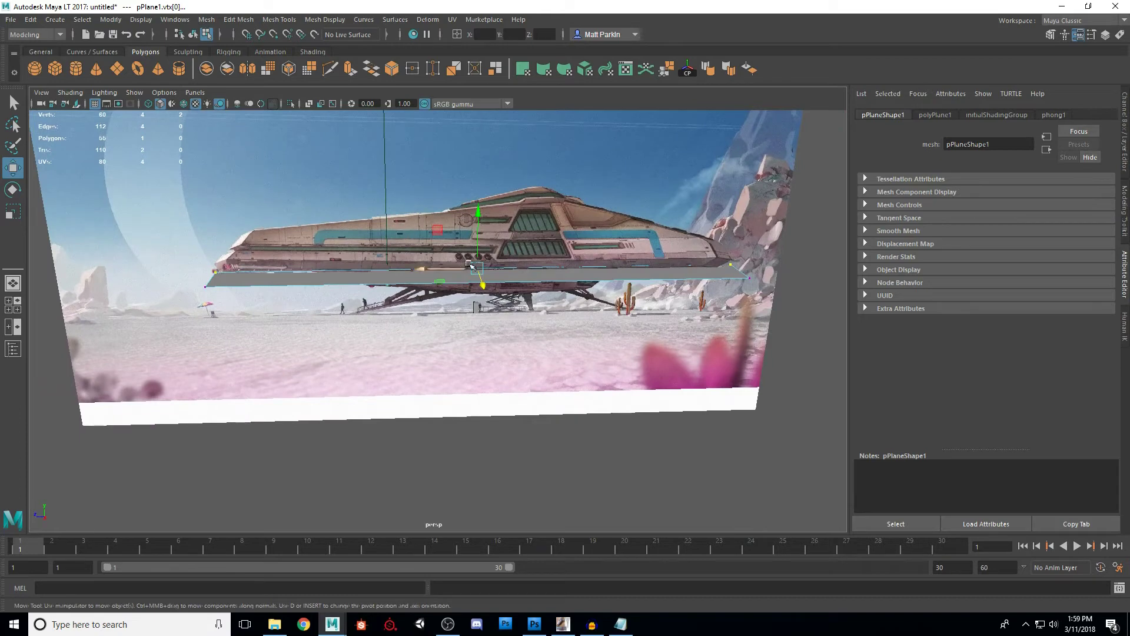
- Select the plane's two long edges and connect them with 4 segments across its width
left_click_drag(639, 348, 582, 351, "alt")
key("F10")
left_click_drag(553, 474, 548, 424)
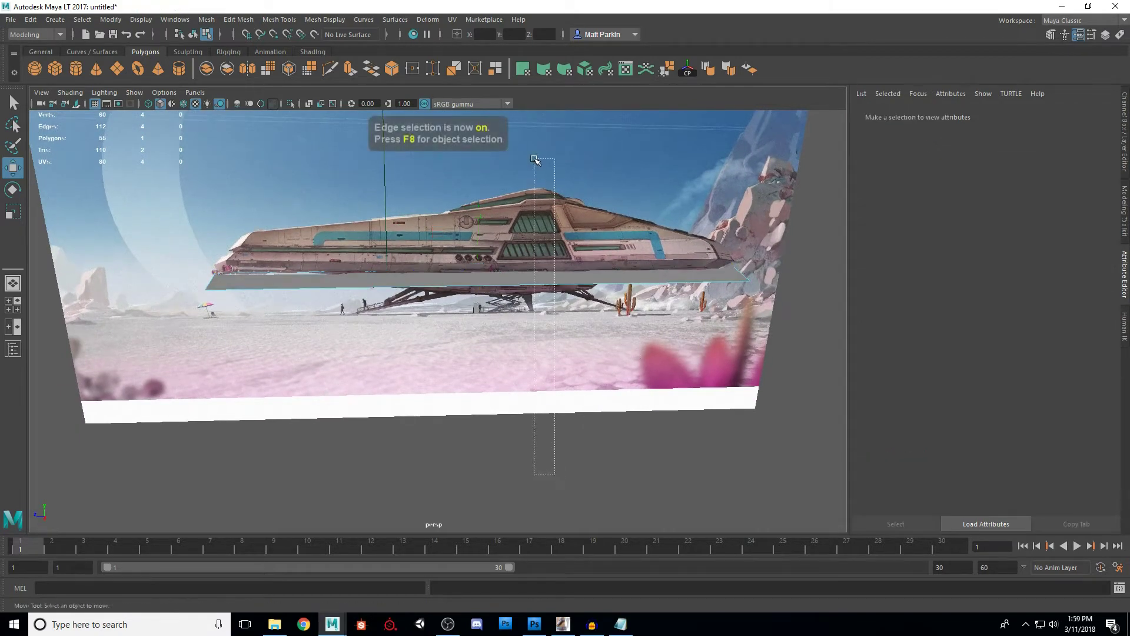
left_click_drag(534, 159, 536, 160)
left_click_drag(633, 335, 963, 375, "alt")
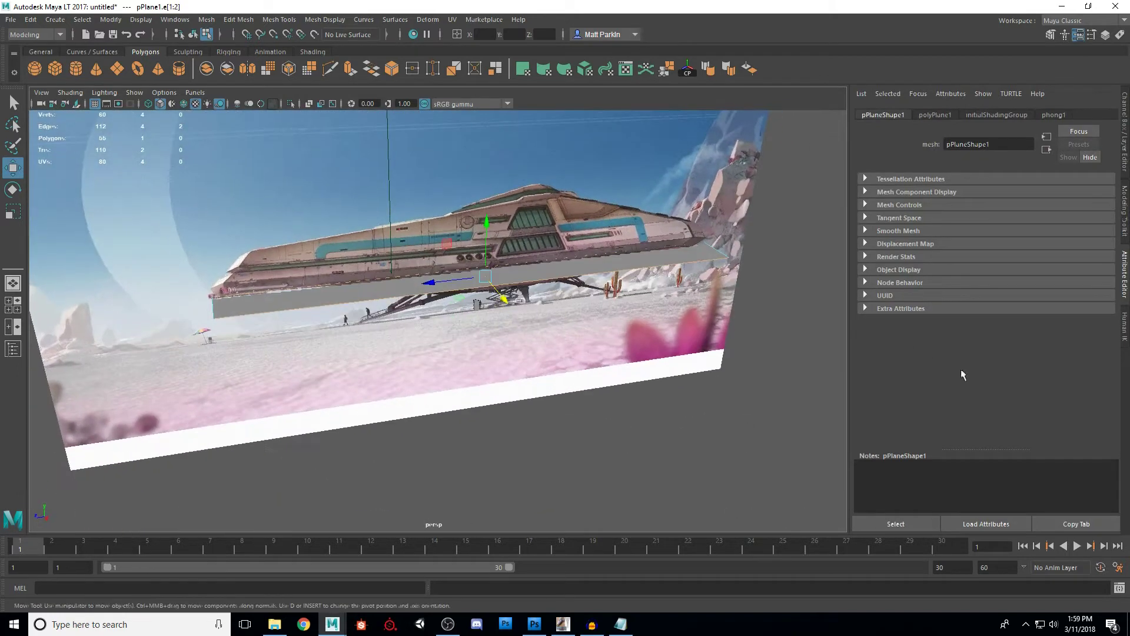
left_click(1120, 235)
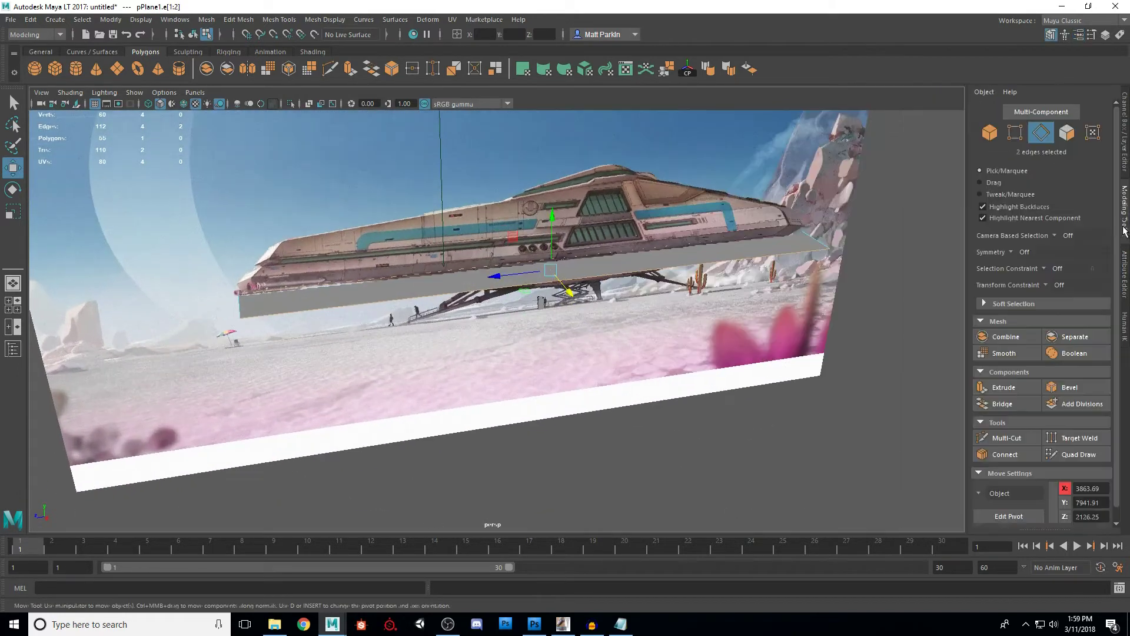
left_click(1008, 455)
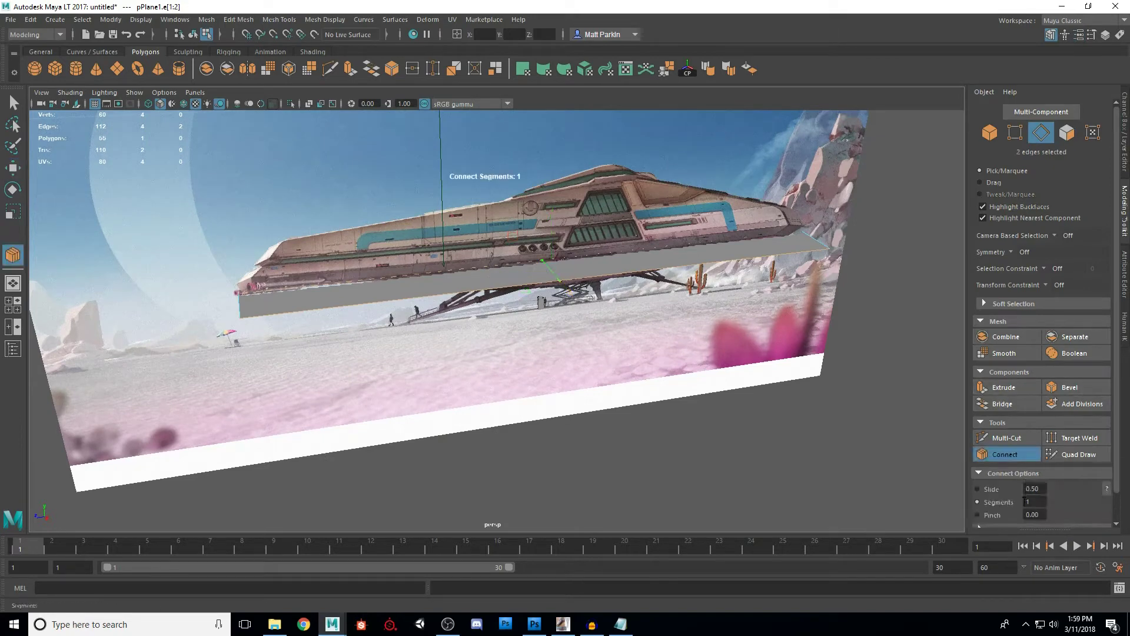
left_click_drag(1035, 500, 977, 503)
type("4")
key("Tab")
left_click_drag(668, 321, 647, 345, "alt")
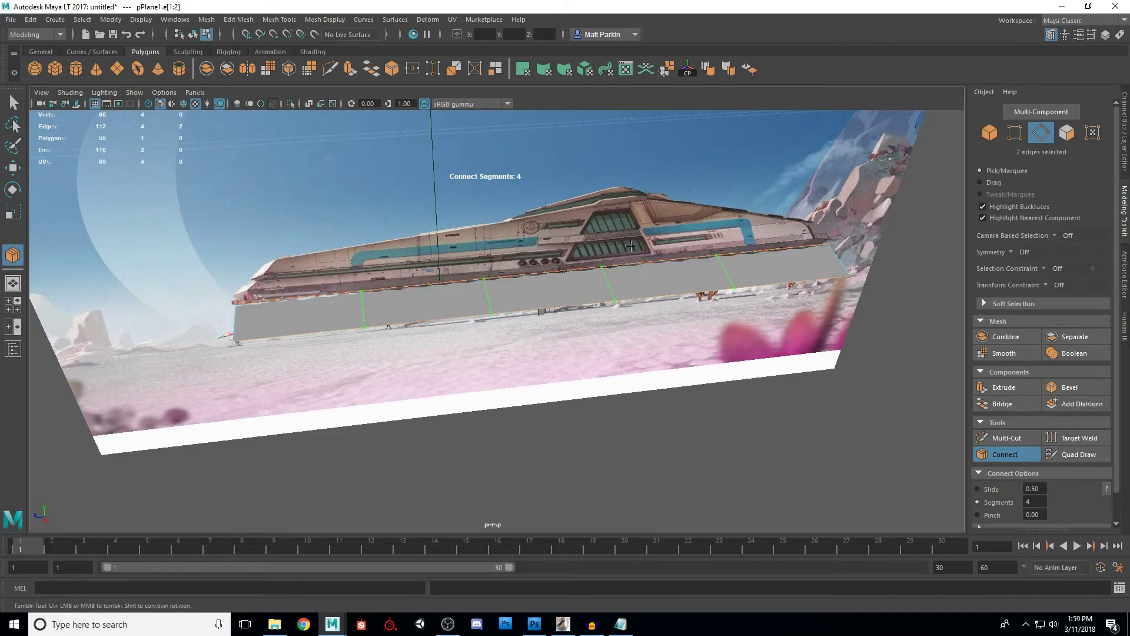
left_click_drag(850, 412, 825, 410, "alt")
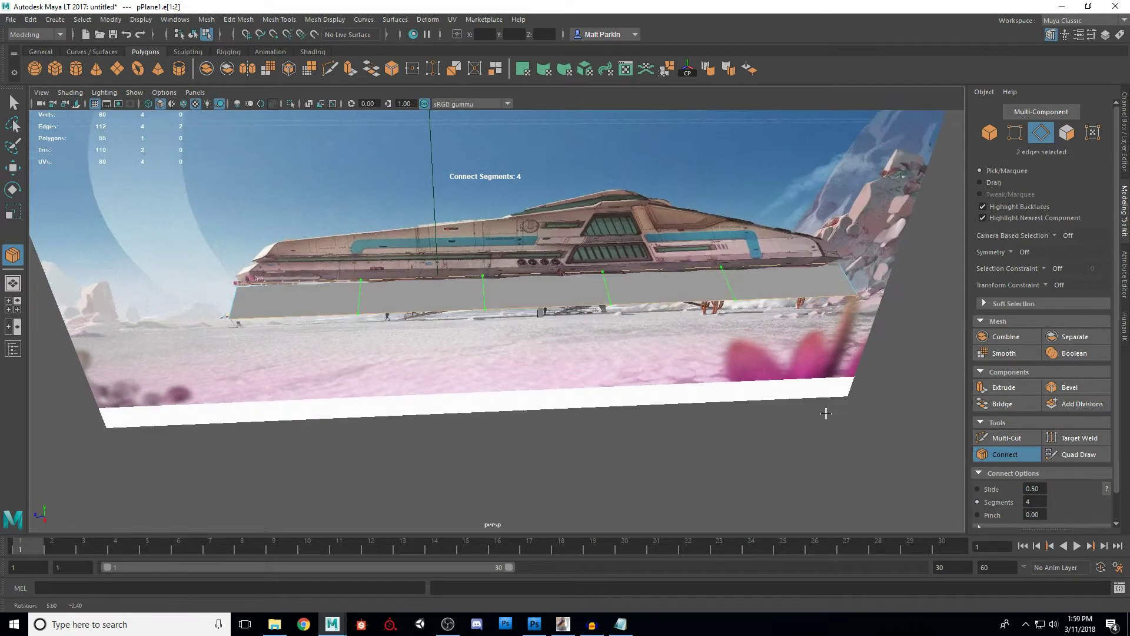
key("q")
- Move the two outer dividing edges along Z, one close to the ship's tail and the other close to its nose
middle_click_drag(687, 414, 649, 431, "alt")
left_click_drag(649, 429, 643, 429, "alt")
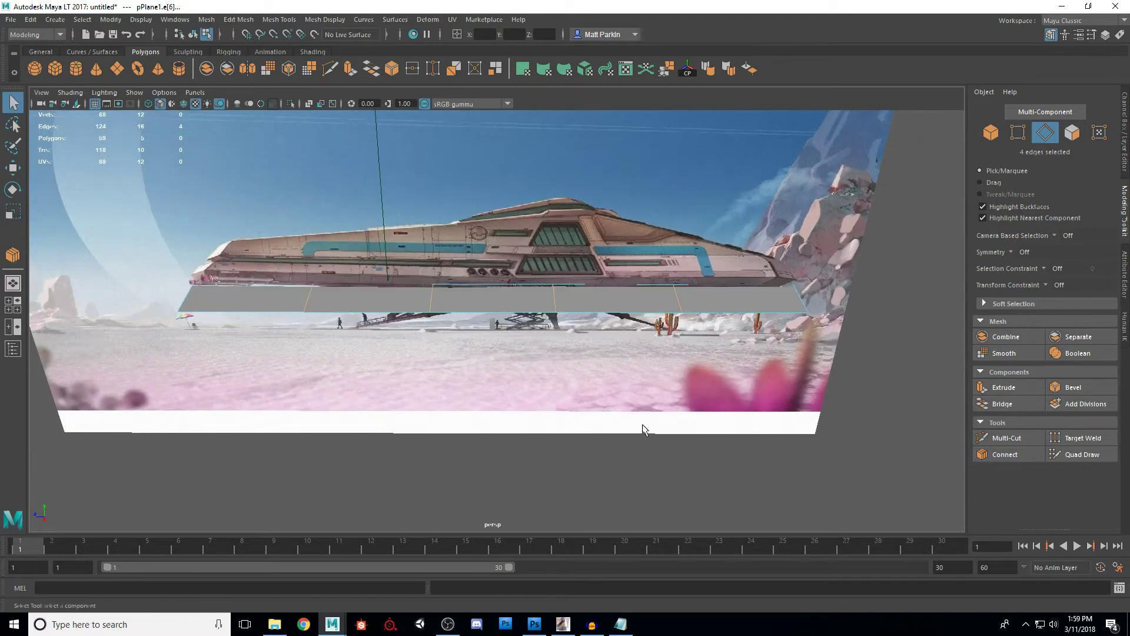
key("w")
left_click(678, 304)
middle_click_drag(717, 347, 591, 356, "alt")
left_click_drag(510, 308, 596, 314)
middle_click_drag(369, 383, 558, 402, "alt")
left_click(356, 332)
left_click_drag(355, 331, 505, 439, "alt")
- Shift the two middle dividing edges along Z to line up with the ship's raised central section
left_click(404, 333)
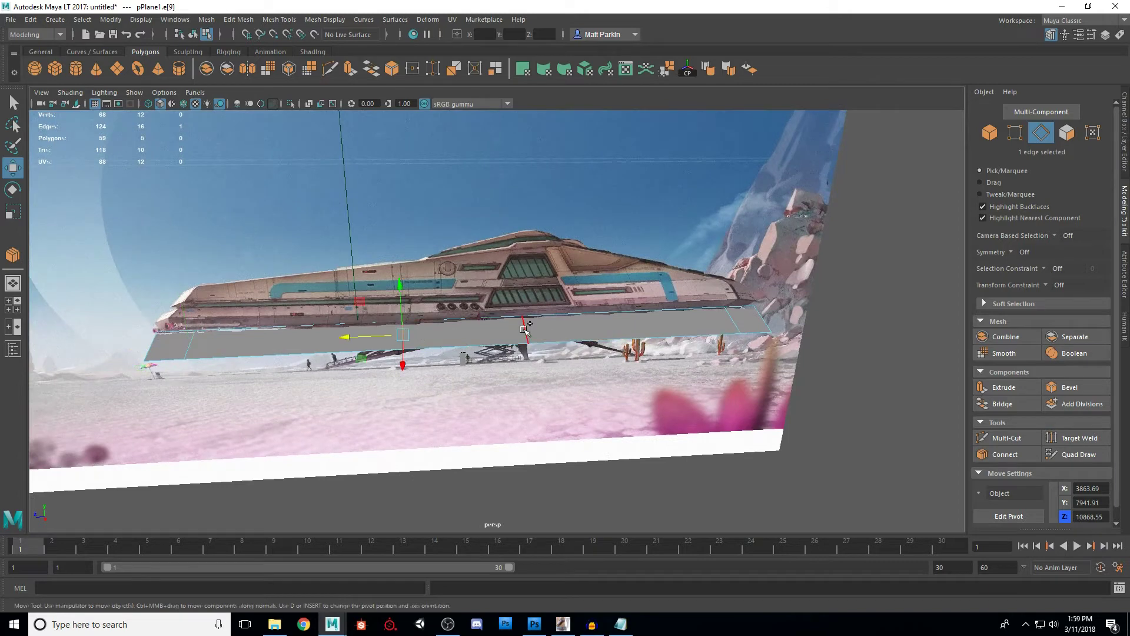
left_click_drag(406, 335, 468, 332)
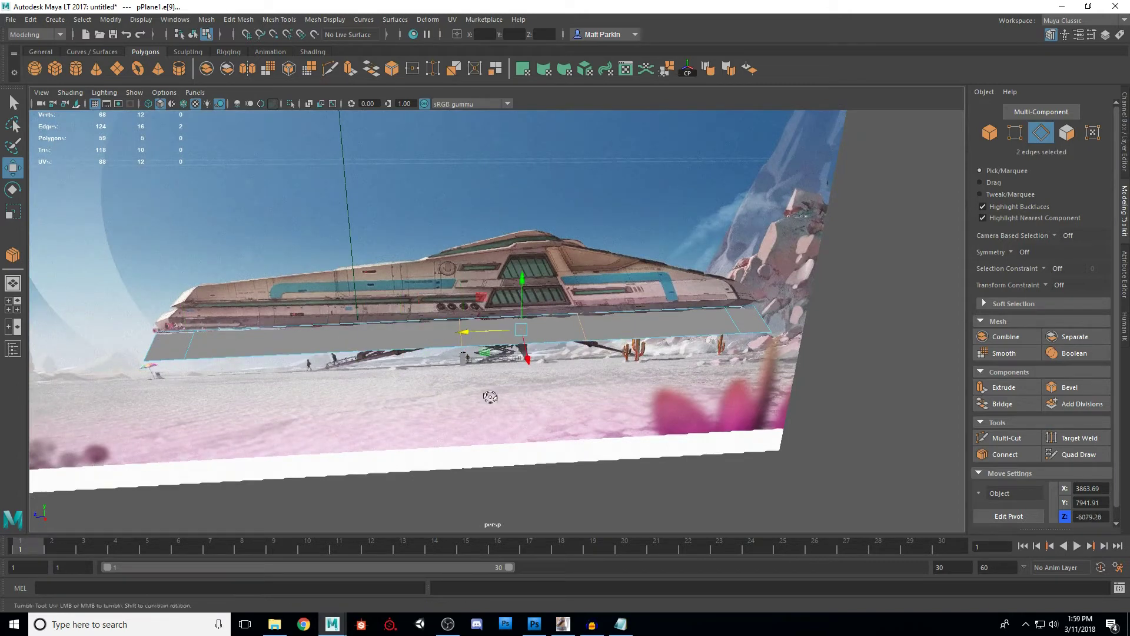
left_click_drag(492, 397, 483, 391, "alt")
left_click_drag(483, 327, 569, 358)
left_click(479, 396)
left_click(443, 326)
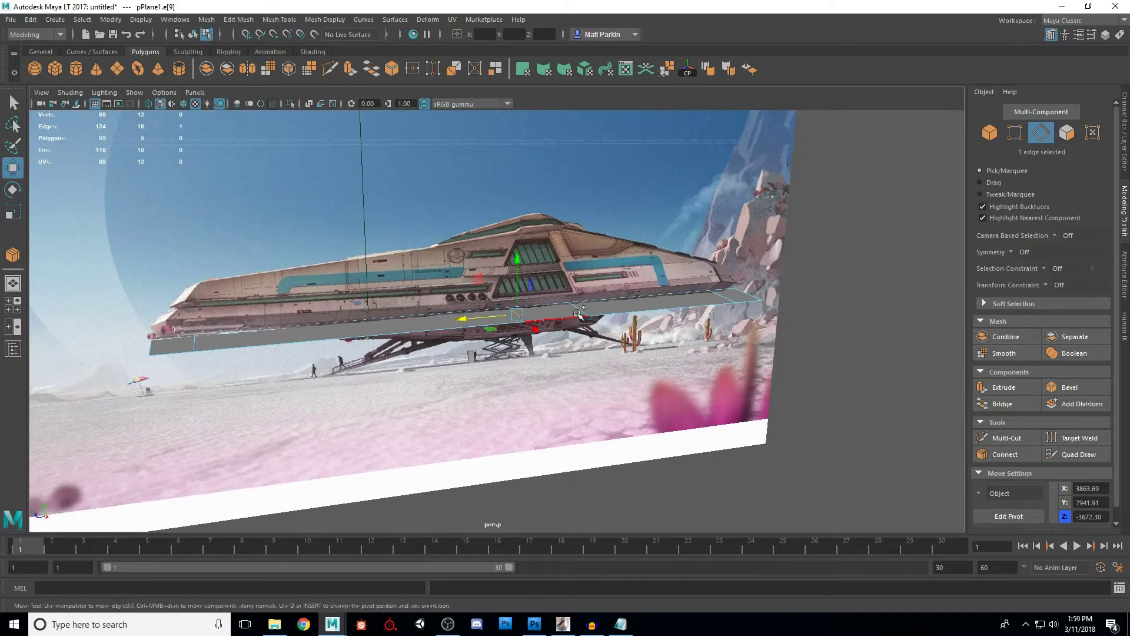
- Select both middle dividing edges and raise them along Y to the top of the ship's roof, at about 19284
middle_click_drag(602, 377, 598, 409, "alt")
right_click_drag(598, 408, 614, 384, "alt")
left_click(614, 384)
left_click(582, 335)
left_click_drag(521, 358, 523, 271, "alt")
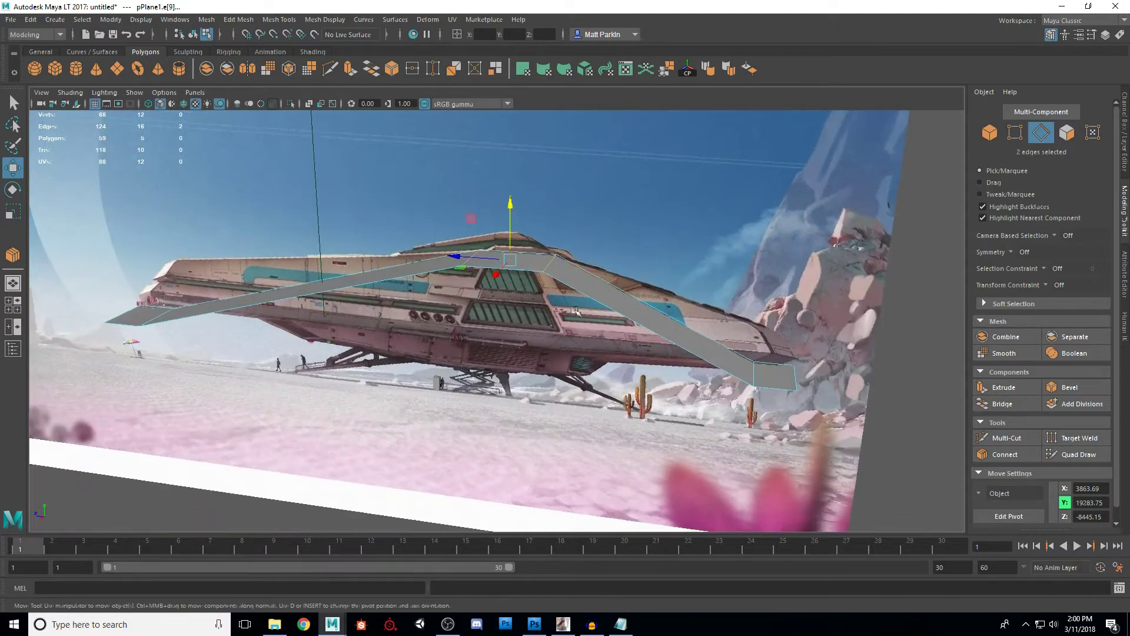
- Raise the dividing edges near the tail and nose along Y to follow the hull's upper outline, the nose one to about 13595
middle_click_drag(712, 403, 606, 392, "alt")
left_click(640, 362)
left_click_drag(640, 363, 633, 395, "alt")
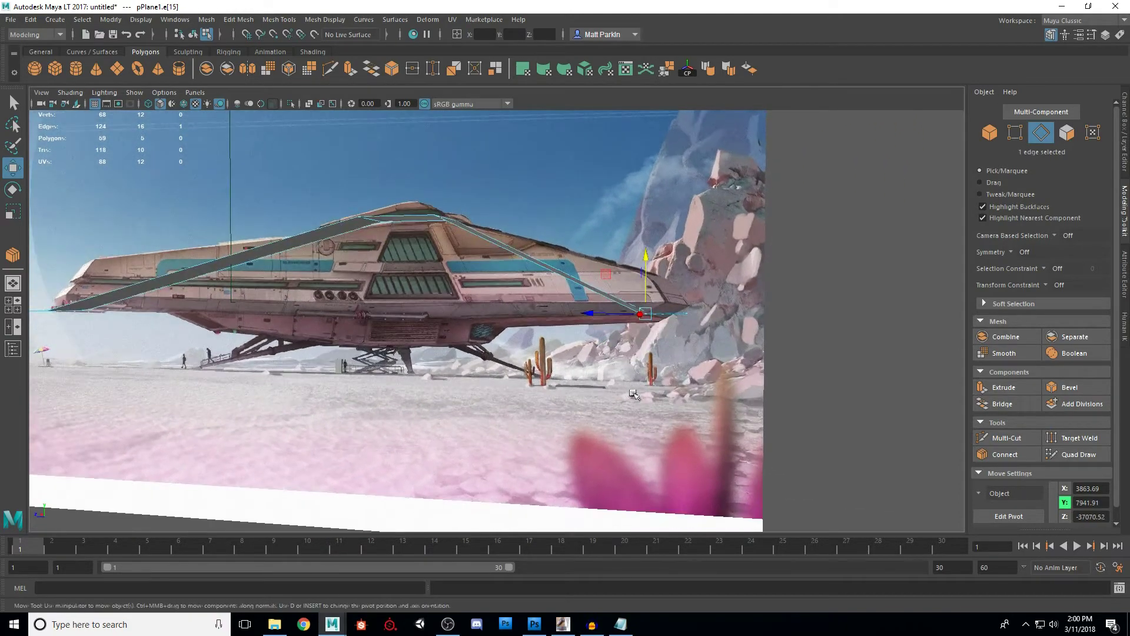
left_click_drag(648, 265, 643, 222)
left_click_drag(643, 223, 304, 279, "alt")
left_click(340, 390)
left_click_drag(304, 232, 622, 324)
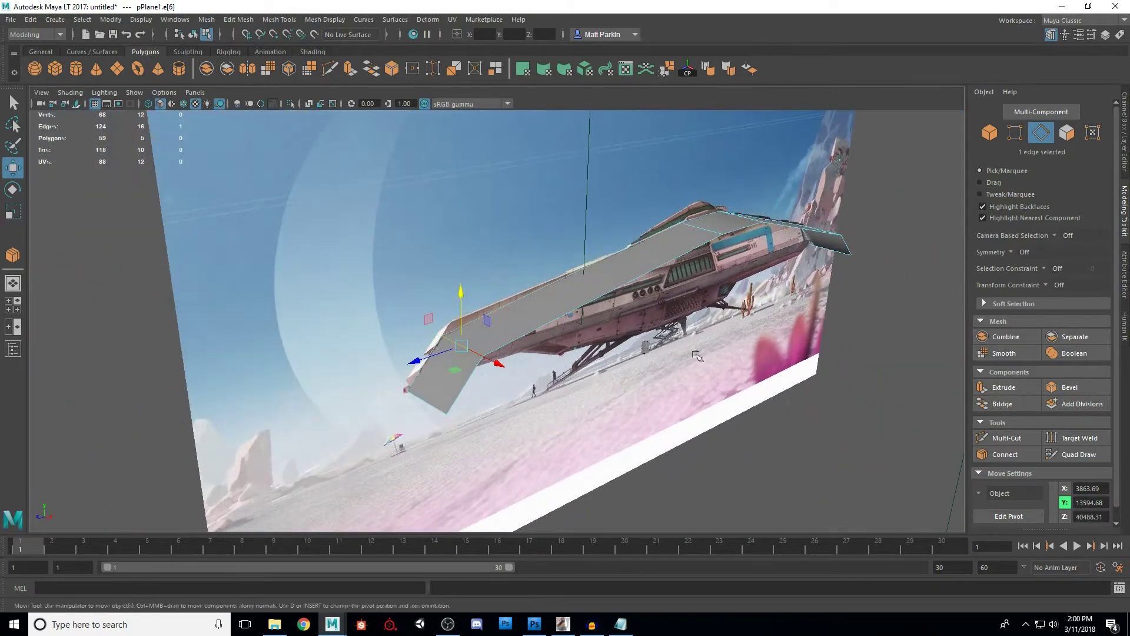
- Return to object selection, switch to the orthographic top view, and clear the selection
left_click(992, 134)
left_click(886, 312)
left_click_drag(885, 312, 681, 322, "alt")
key("space")
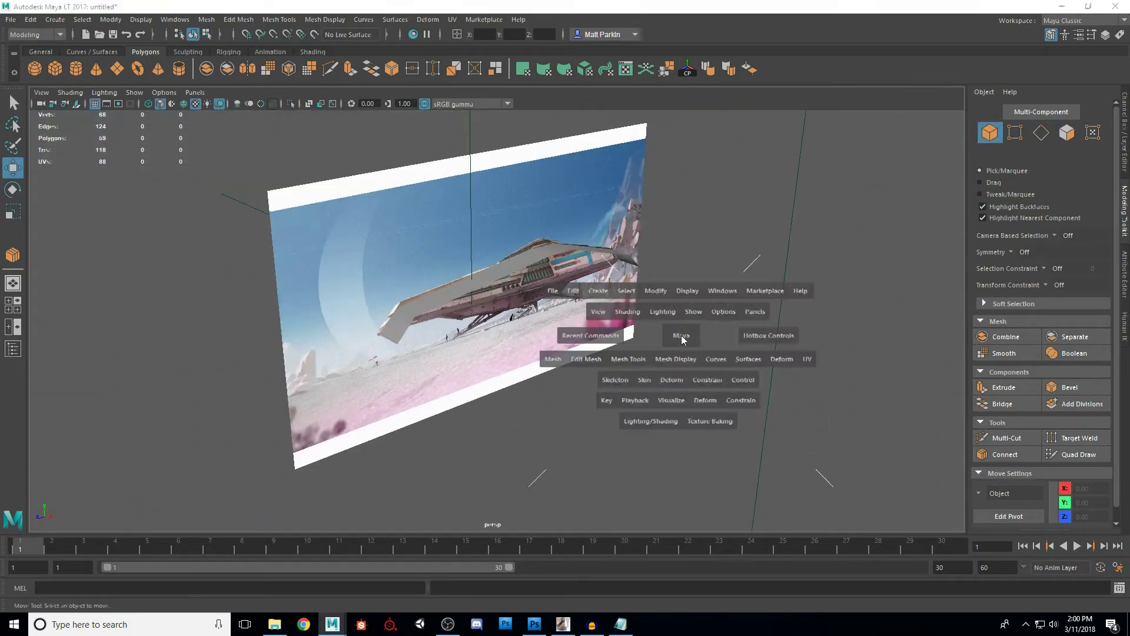
key("space")
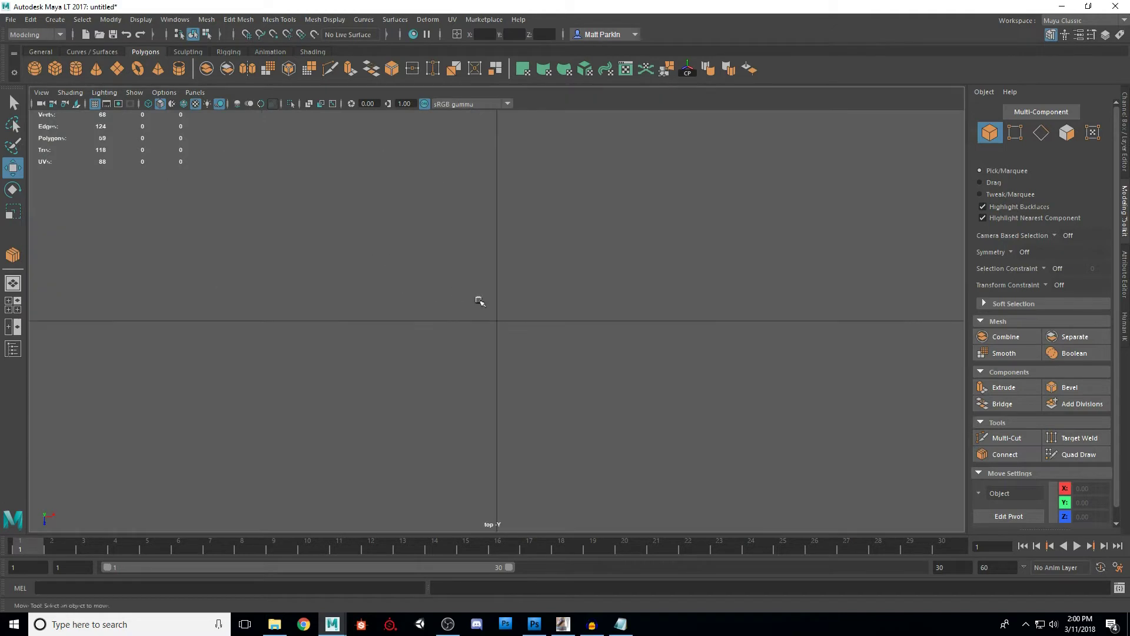
scroll(514, 318, "down", 5)
middle_click_drag(520, 347, 503, 256, "alt")
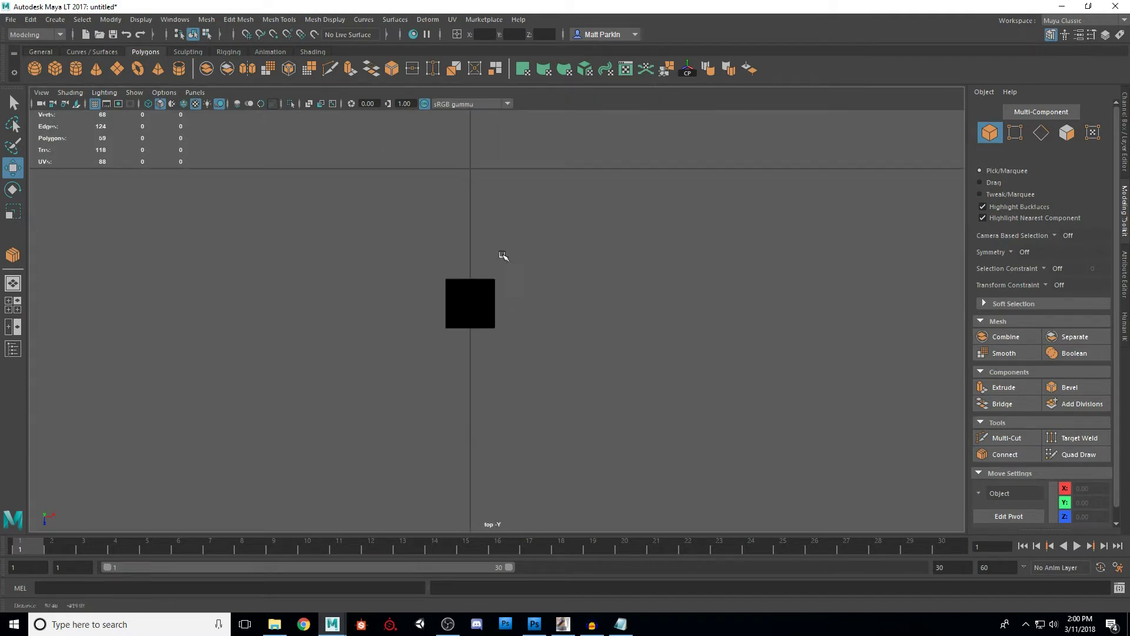
left_click(489, 299)
scroll(460, 288, "down", 8)
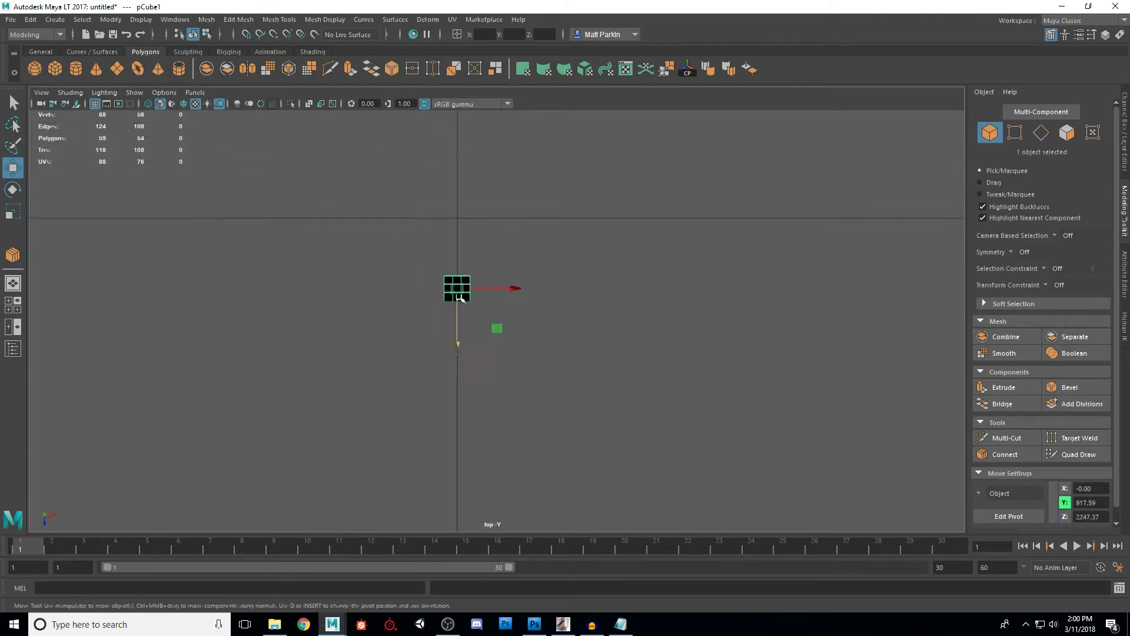
scroll(530, 335, "down", 4)
left_click(550, 335)
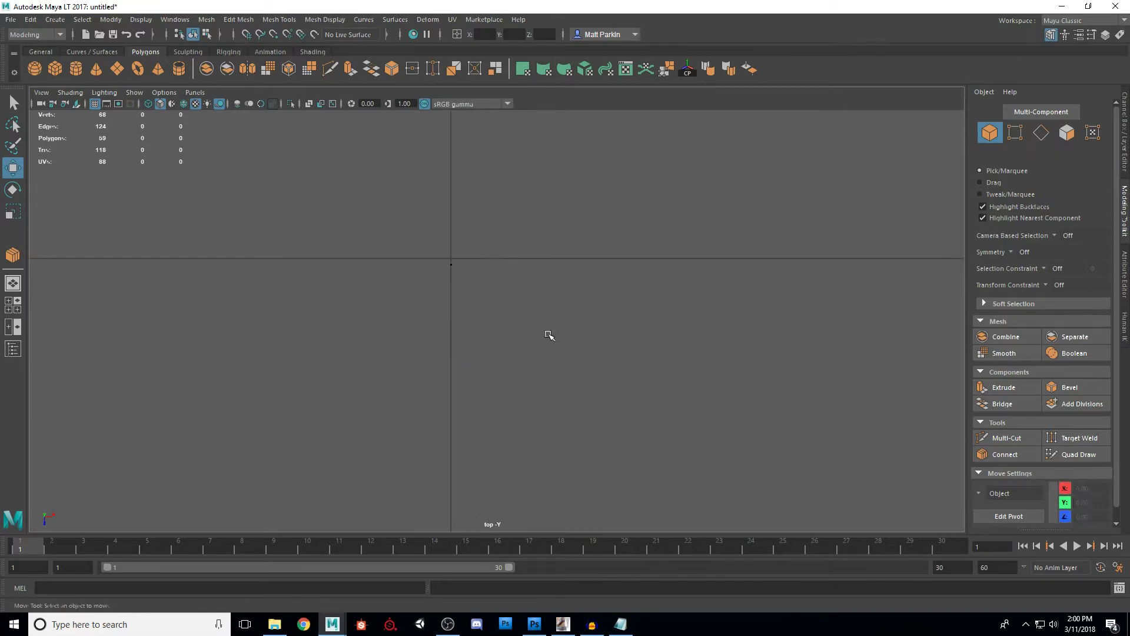
- Import Pilgrim_Deck_3.png from D:\PROJECTS\PILGRIM as an image plane in the top view
left_click(49, 97)
mouse_move(151, 355)
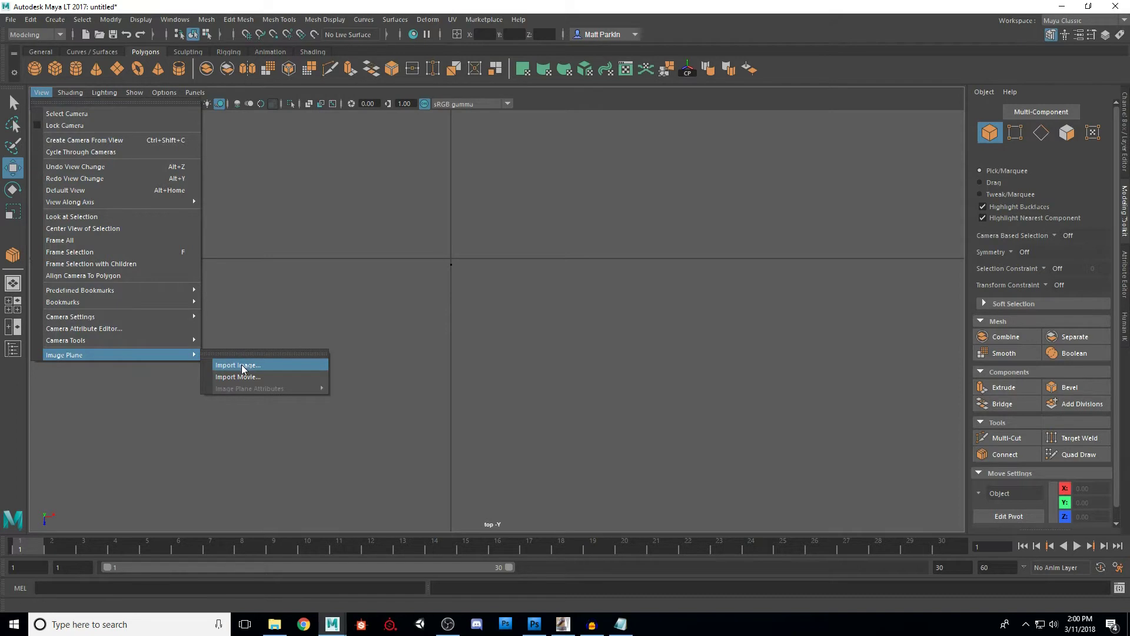
left_click(239, 366)
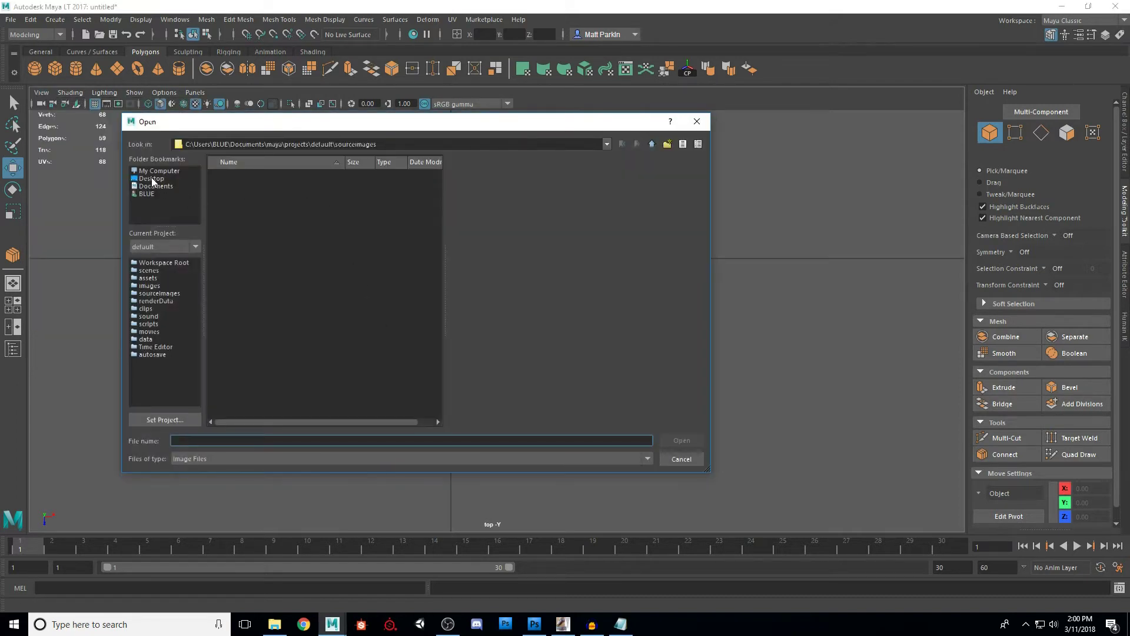
left_click(153, 171)
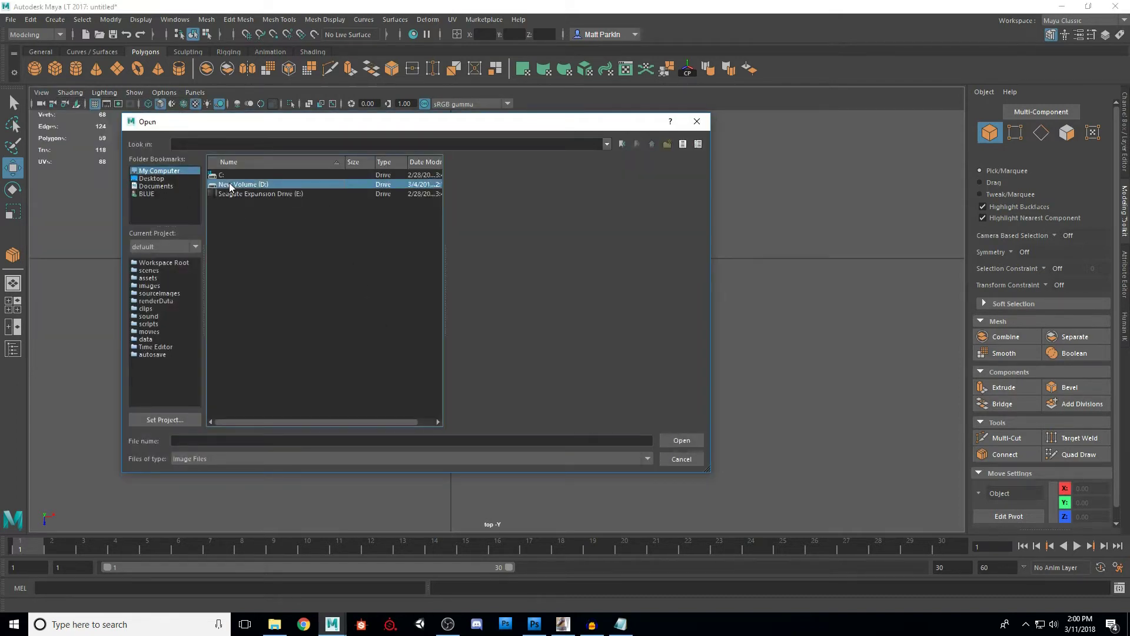
double_click(228, 182)
double_click(236, 288)
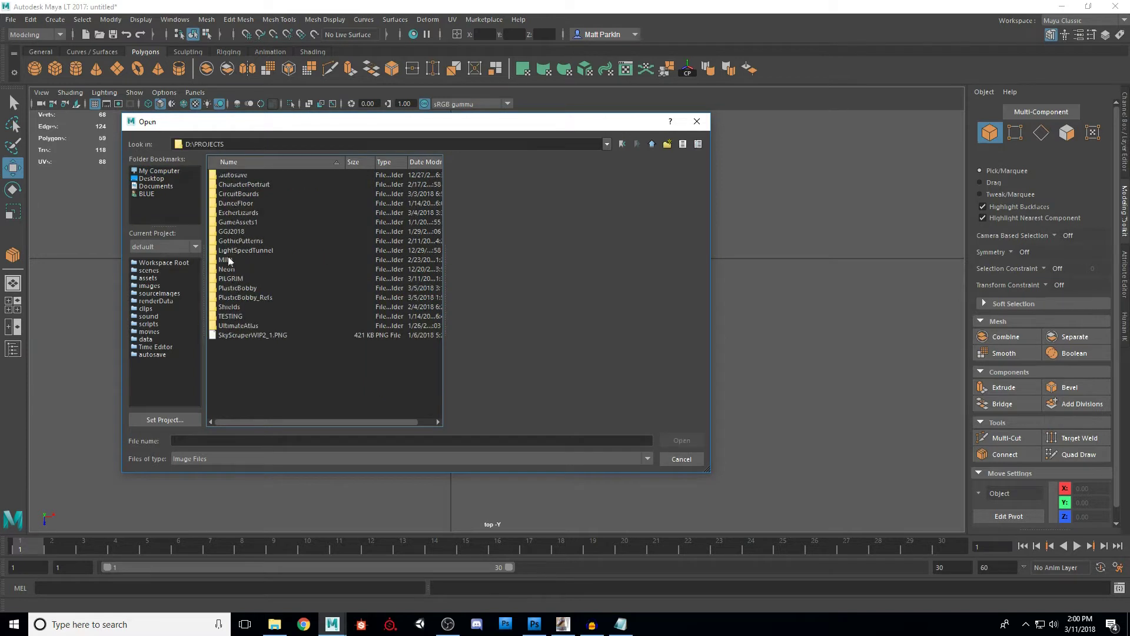
double_click(229, 279)
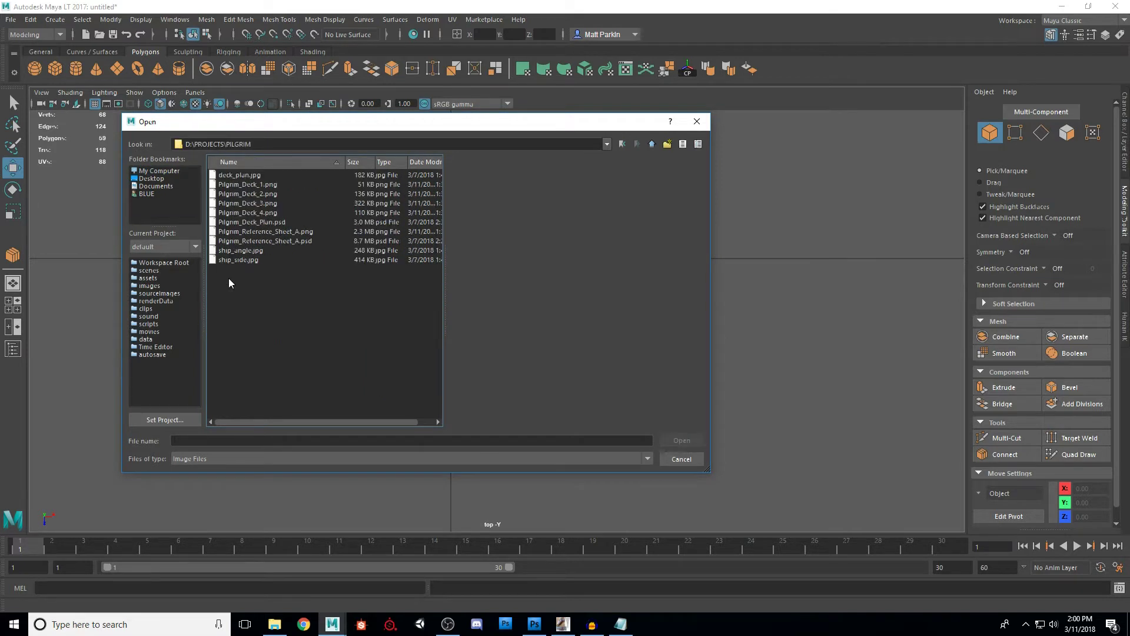
left_click(250, 212)
left_click(252, 204)
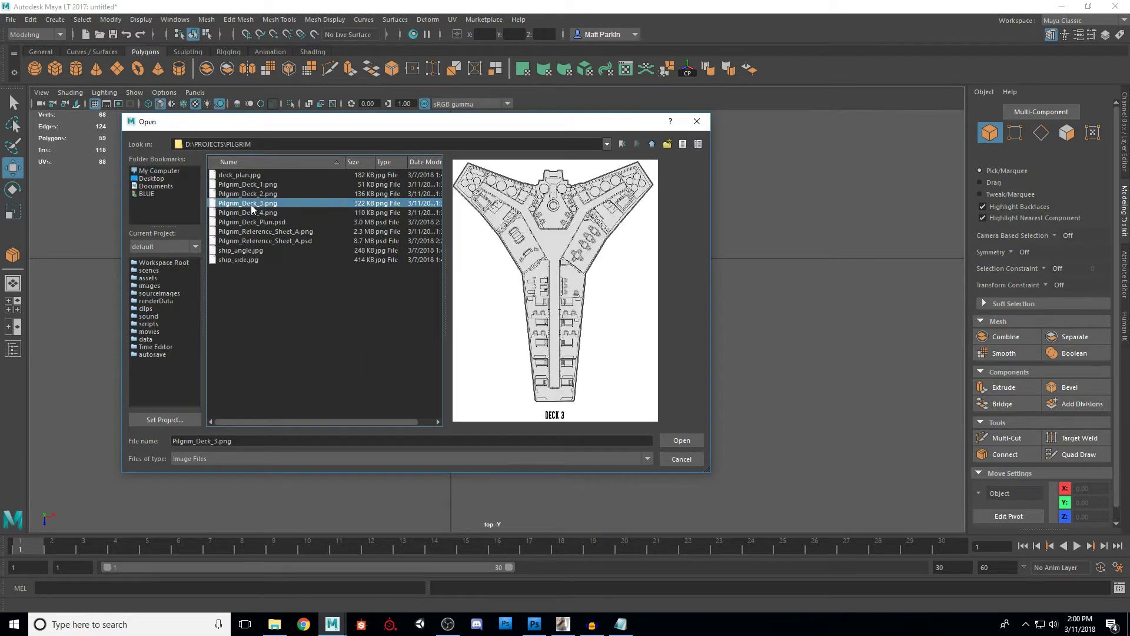
left_click(677, 441)
- Scale the deck plan image plane uniformly in X and Y to about 5139
middle_click_drag(463, 302, 488, 322, "alt")
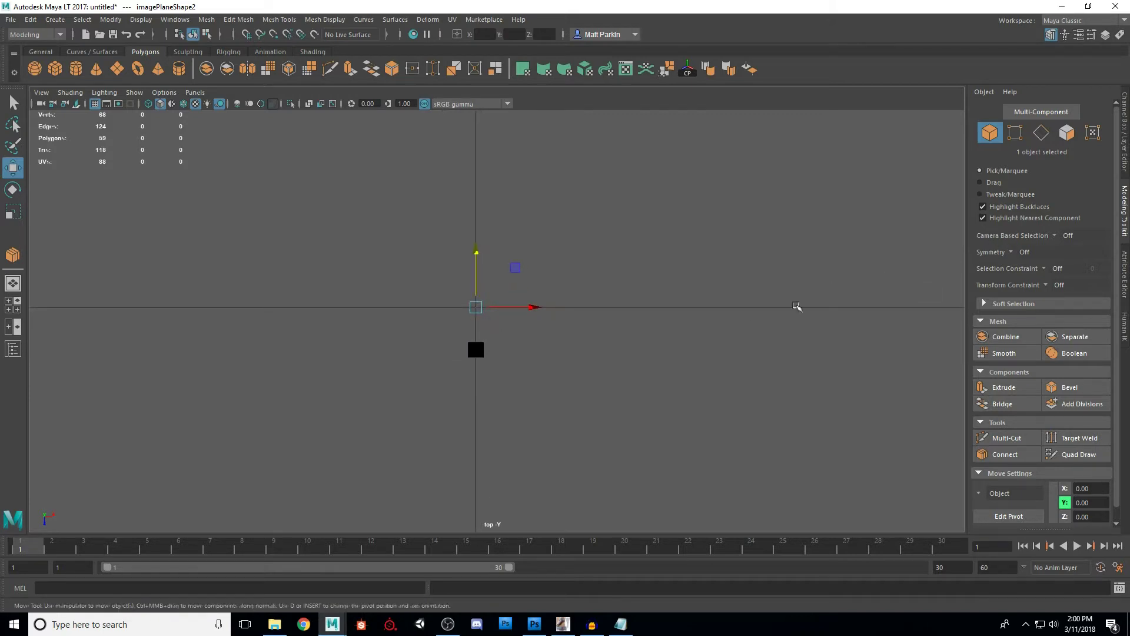
key("r")
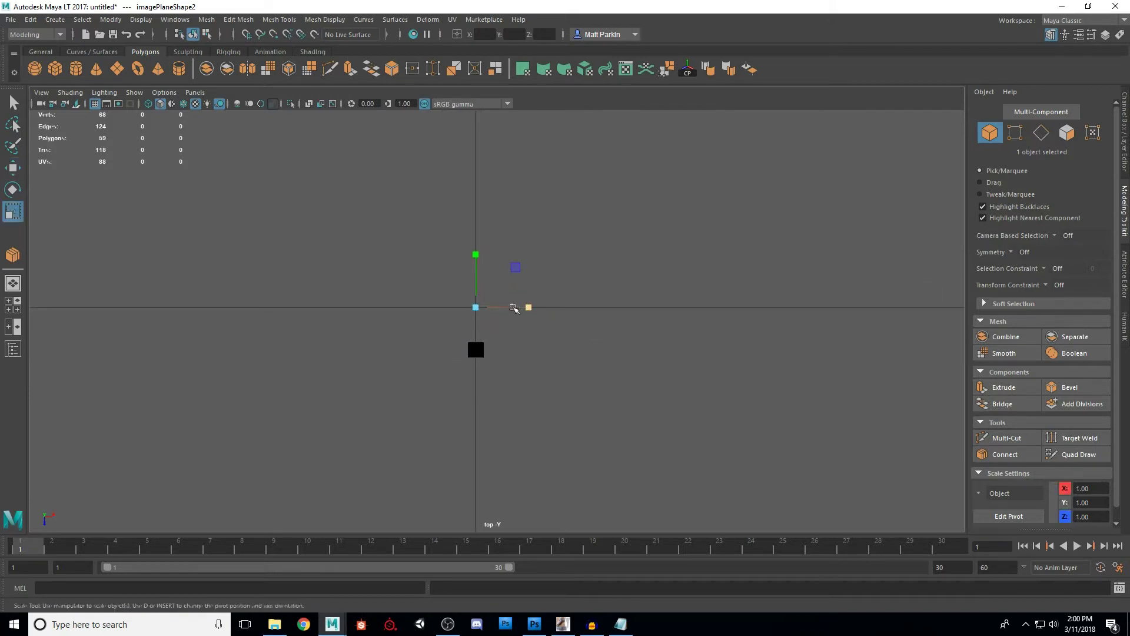
left_click_drag(511, 274, 540, 261)
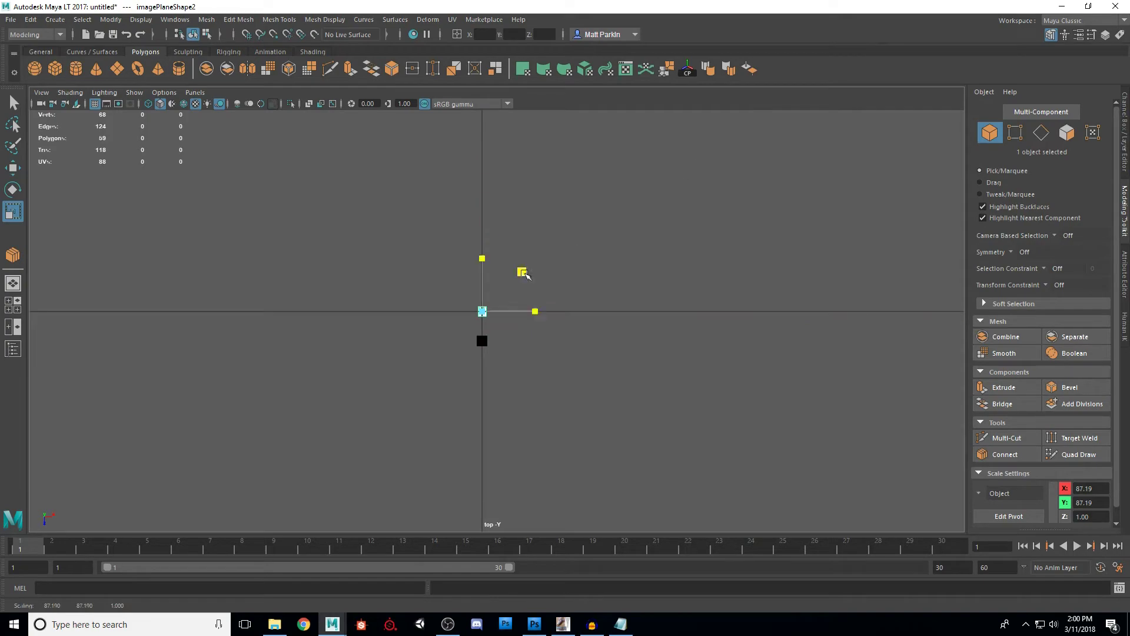
left_click_drag(546, 262, 562, 358)
scroll(562, 357, "down", 5)
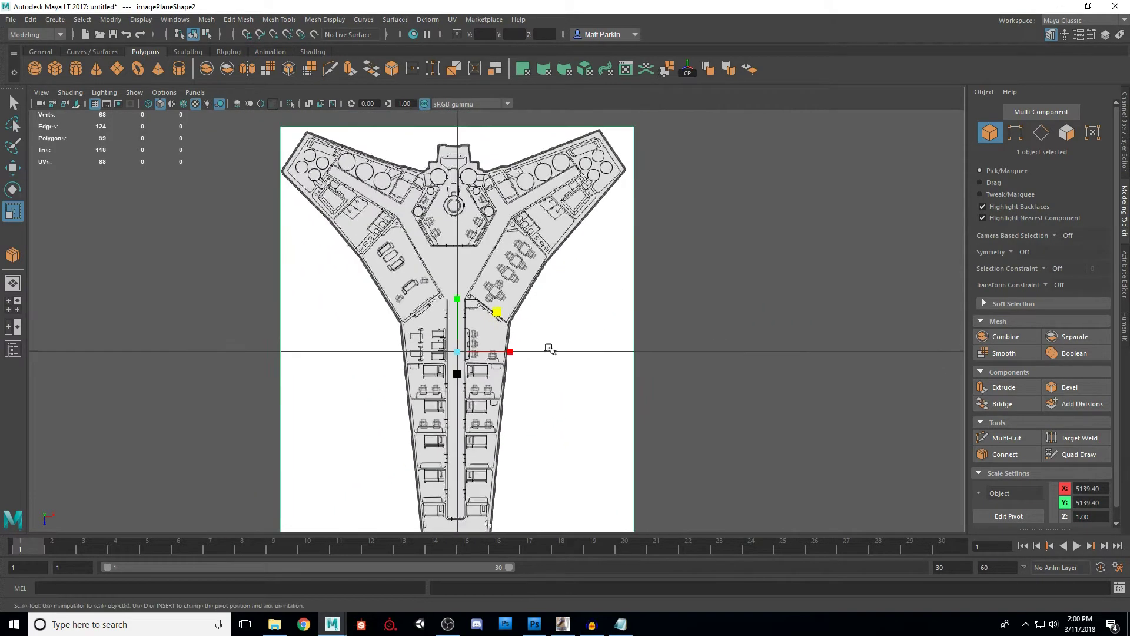
scroll(550, 328, "up", 2)
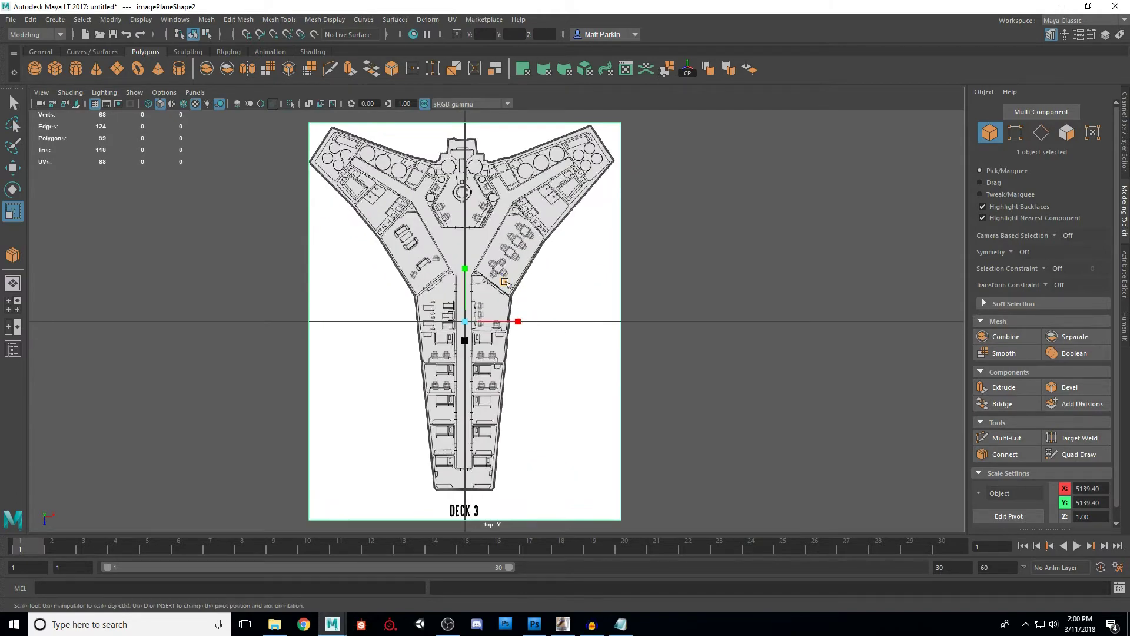
- Move the deck plan to about 418 in X and -6697 in Y, lining its central corridor up with the vertical axis
scroll(505, 282, "up", 6)
key("w")
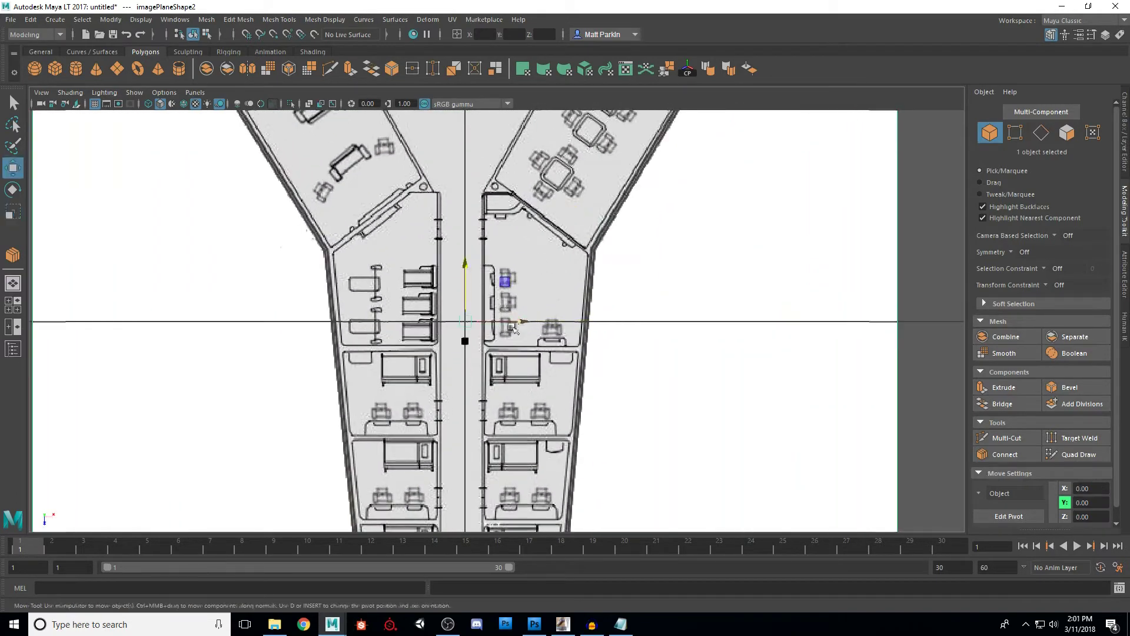
scroll(522, 325, "down", 3)
left_click_drag(521, 285, 523, 508)
middle_click_drag(550, 433, 538, 301, "alt")
left_click_drag(506, 373, 471, 197)
scroll(471, 197, "up", 8)
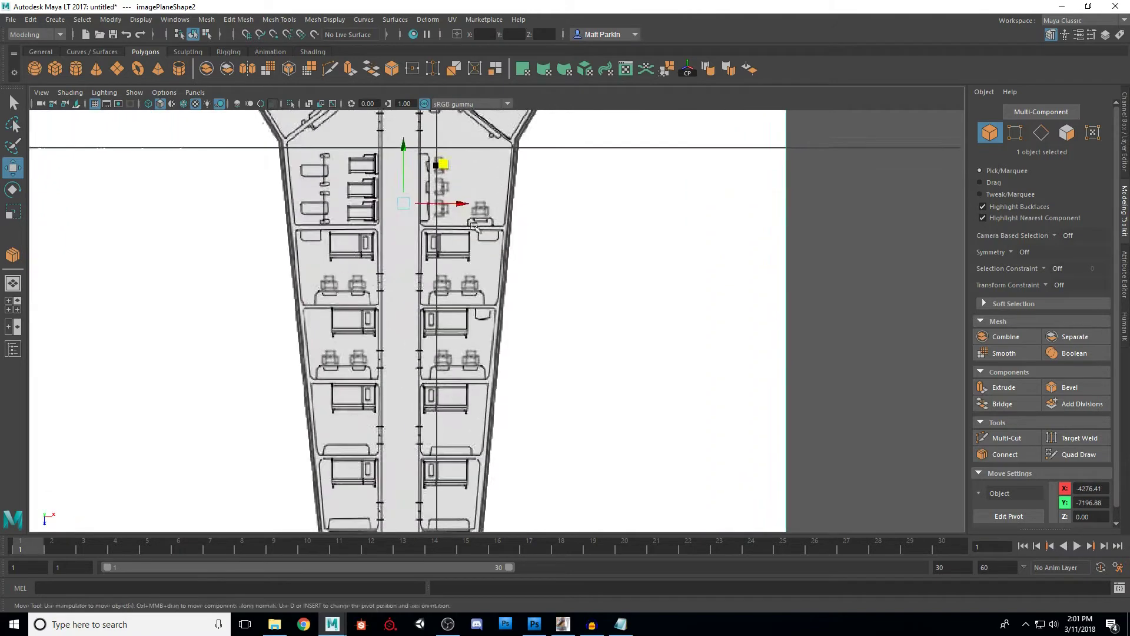
left_click_drag(431, 307, 525, 286)
scroll(437, 301, "down", 5)
scroll(530, 294, "down", 7)
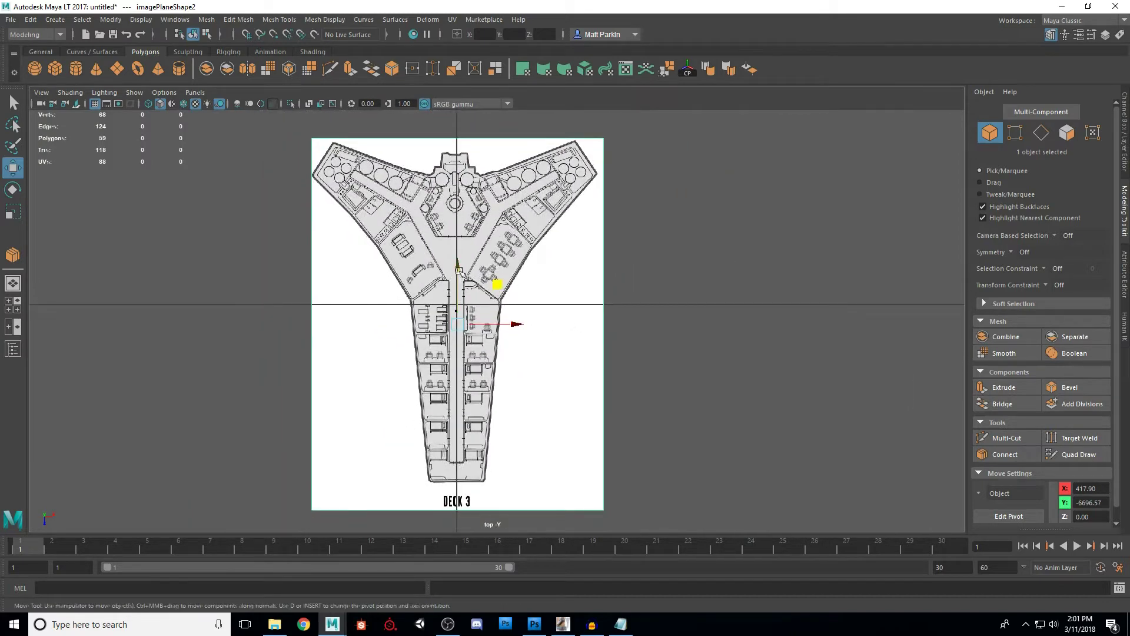
- Nudge the deck plan to about -5500 in Y and fine-tune its X position against the centre axis
left_click_drag(459, 270, 458, 268)
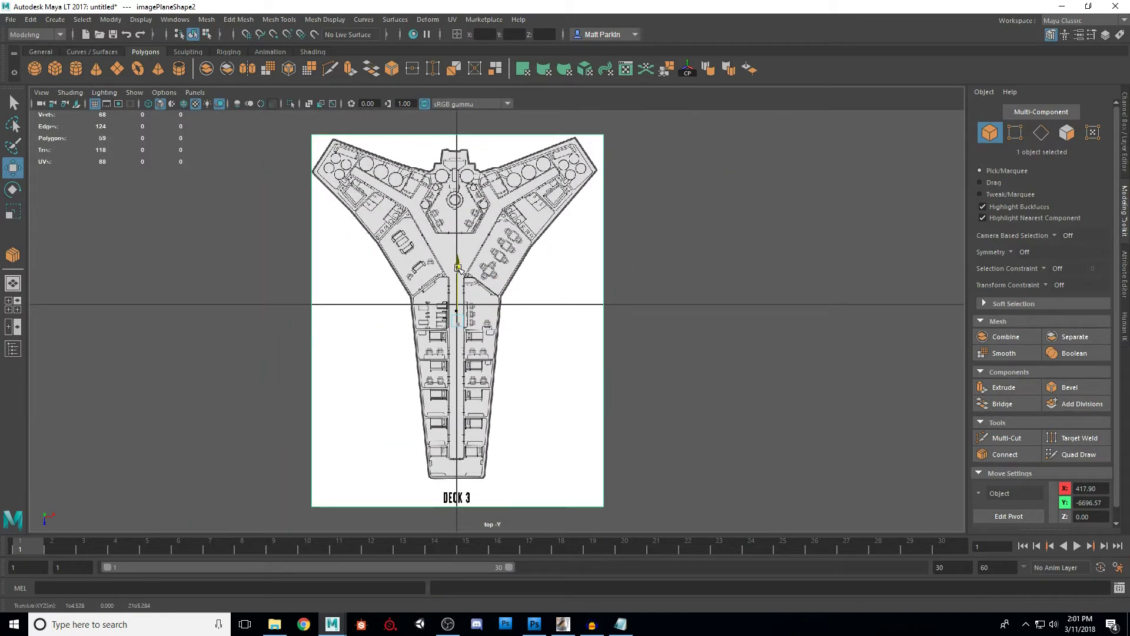
scroll(459, 270, "up", 3)
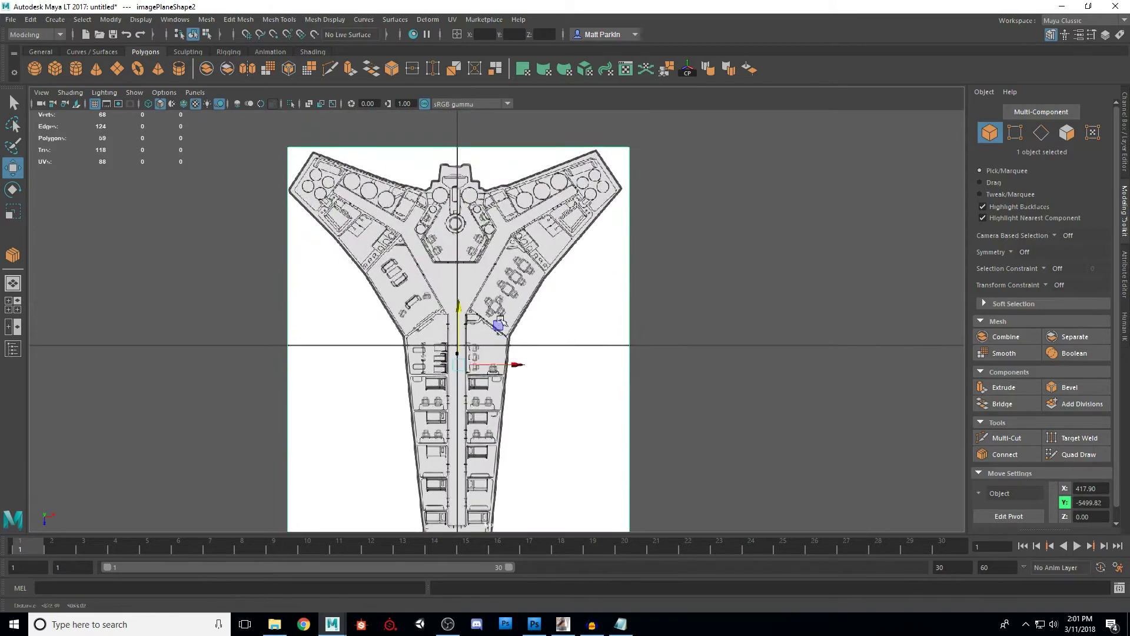
left_click_drag(500, 374, 501, 375)
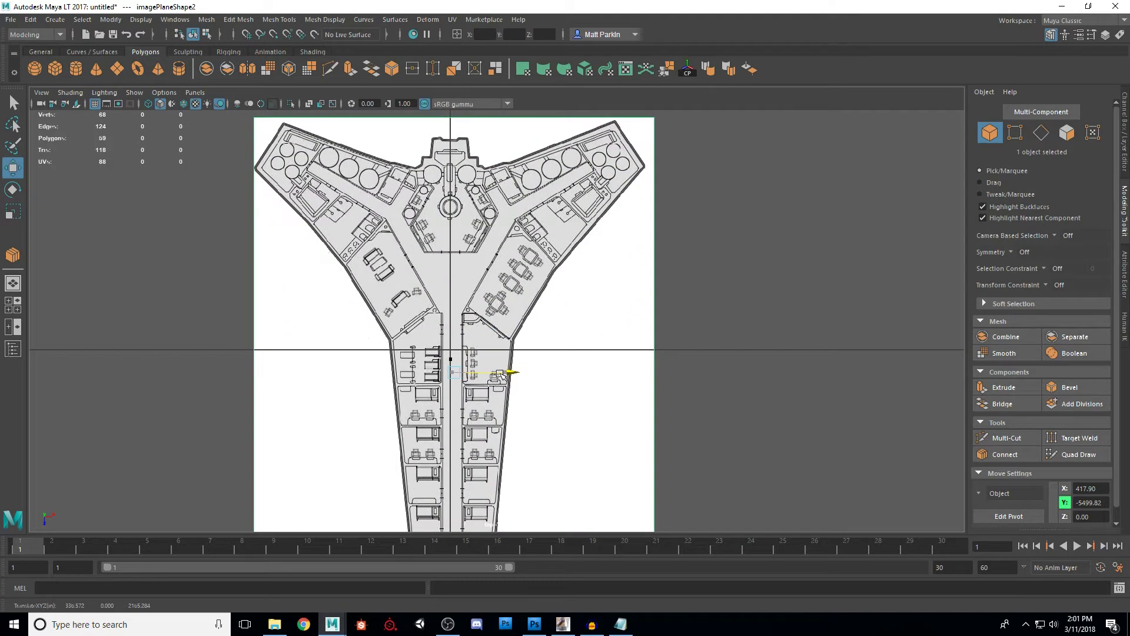
- Examine in perspective how the deck plan's length and position line up with the ship in the side-view image
scroll(497, 324, "down", 3)
key("space")
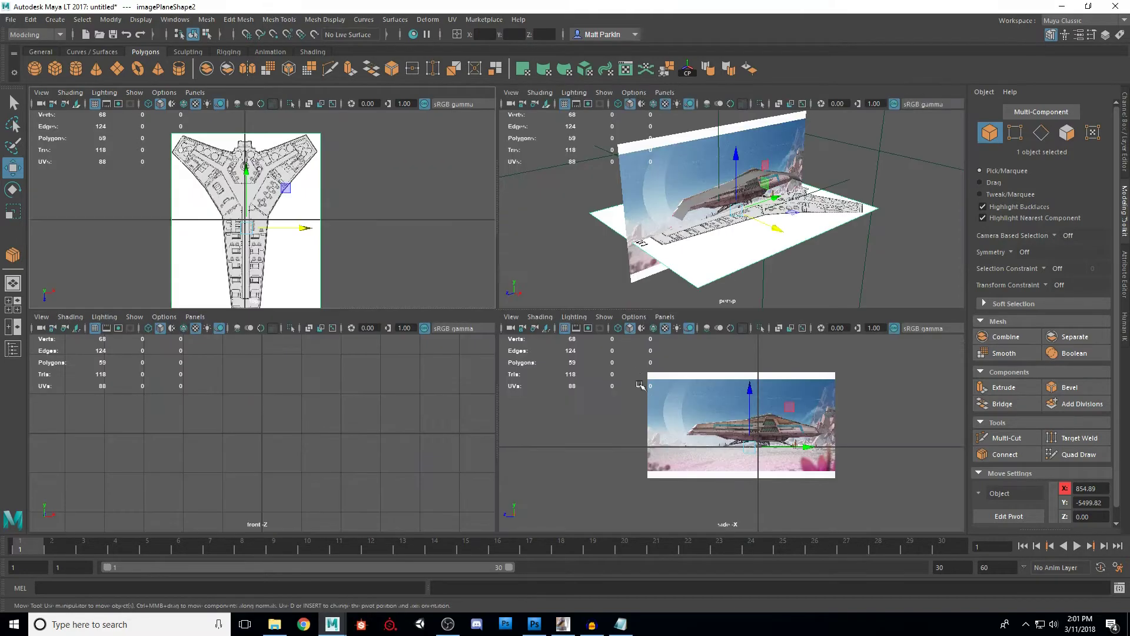
key("space")
left_click_drag(506, 307, 535, 301, "alt")
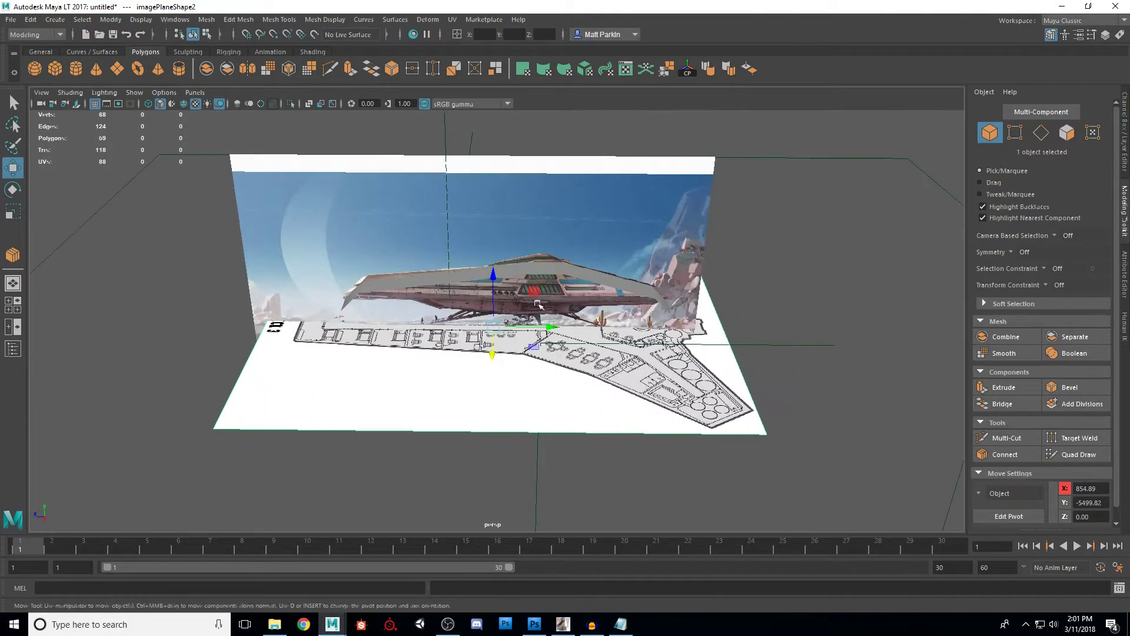
middle_click_drag(539, 333, 541, 299, "alt")
scroll(554, 305, "up", 5)
left_click_drag(561, 306, 548, 339, "alt")
scroll(561, 331, "down", 3)
scroll(545, 340, "down", 2)
scroll(530, 350, "up", 2)
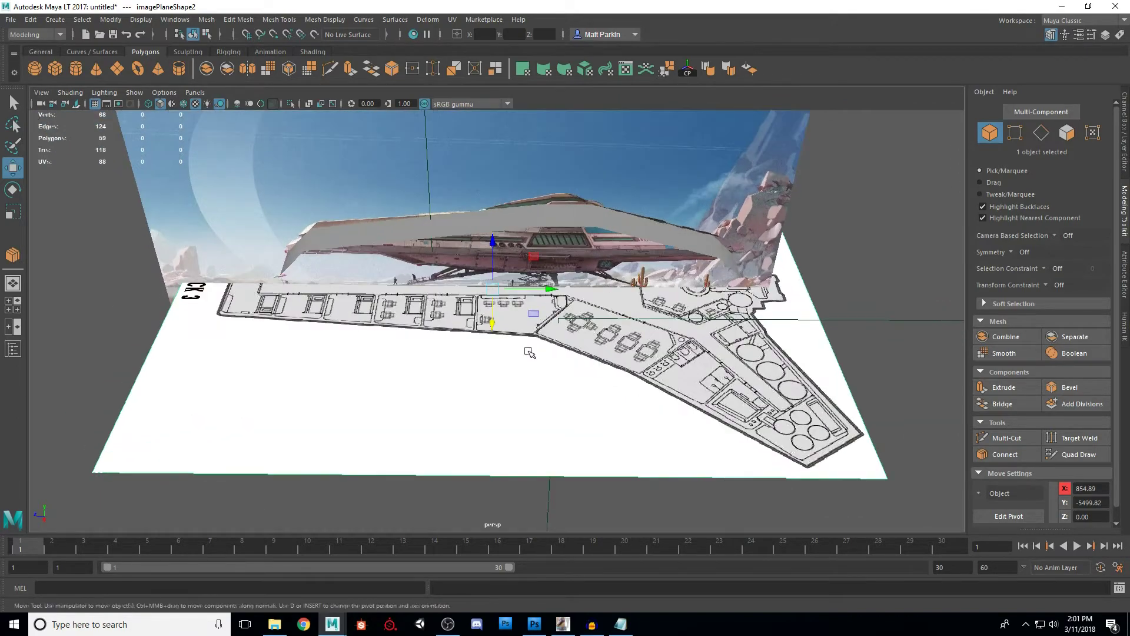
- Scale the deck plan image plane in Y to about 11796 to match its length to the side-view ship
key("r")
scroll(531, 337, "up", 2)
left_click_drag(538, 324, 585, 361, "alt")
scroll(511, 368, "up", 3)
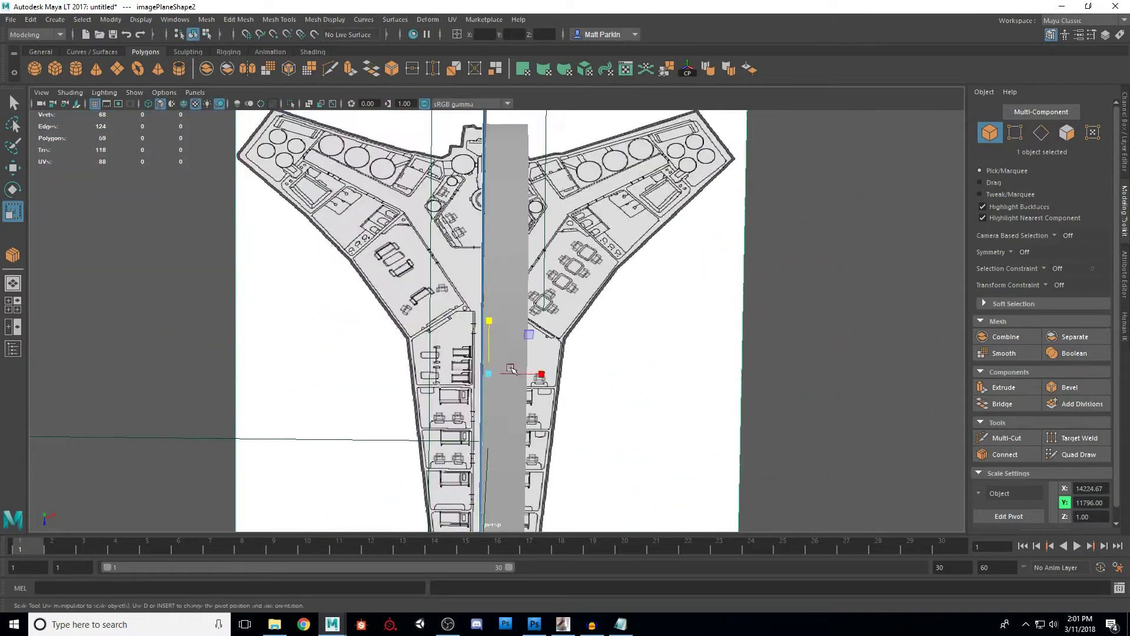
key("space")
key("space")
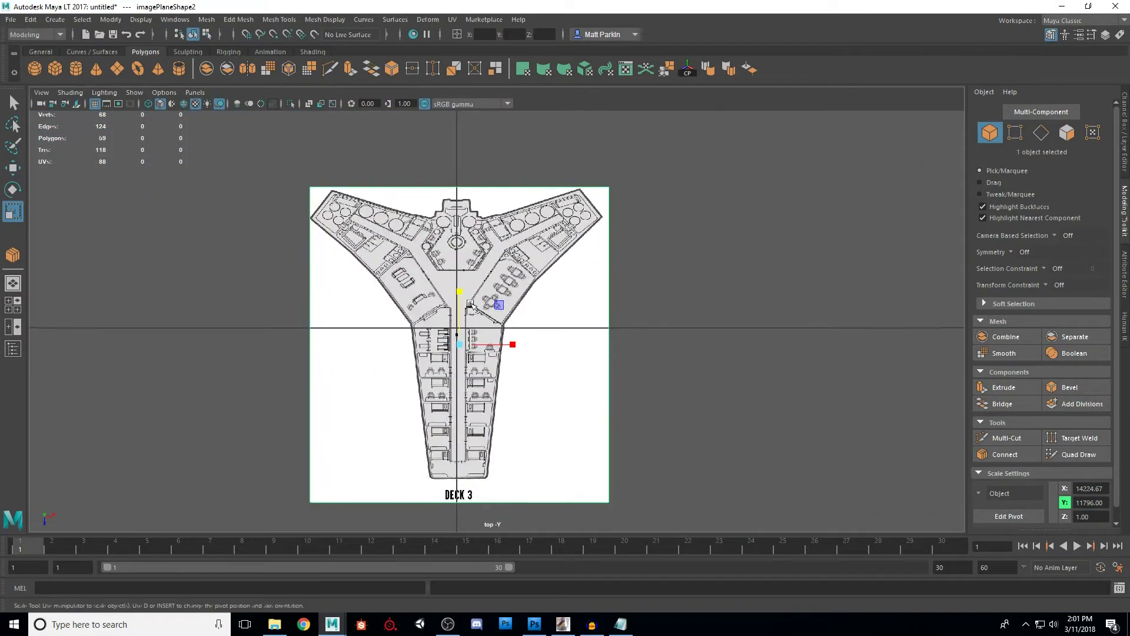
- Scale the deck plan image plane in X to about 12328 and inspect its central corridor against the centre axis
scroll(498, 350, "up", 2)
left_click_drag(500, 354, 492, 355)
scroll(477, 307, "up", 4)
middle_click_drag(457, 247, 499, 391, "alt")
scroll(429, 282, "up", 2)
scroll(455, 351, "down", 4)
scroll(455, 351, "down", 1)
middle_click_drag(456, 351, 460, 262, "alt")
scroll(497, 392, "up", 3)
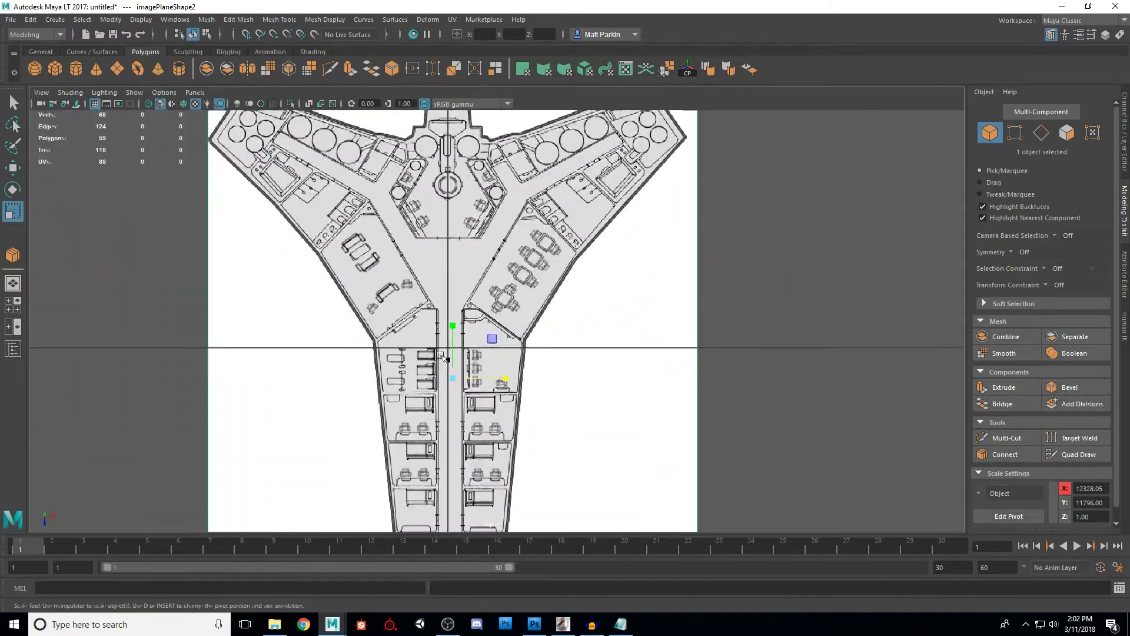
- Select the hull strip in the perspective view with the Move tool and check its shape against the ship reference images
key("space")
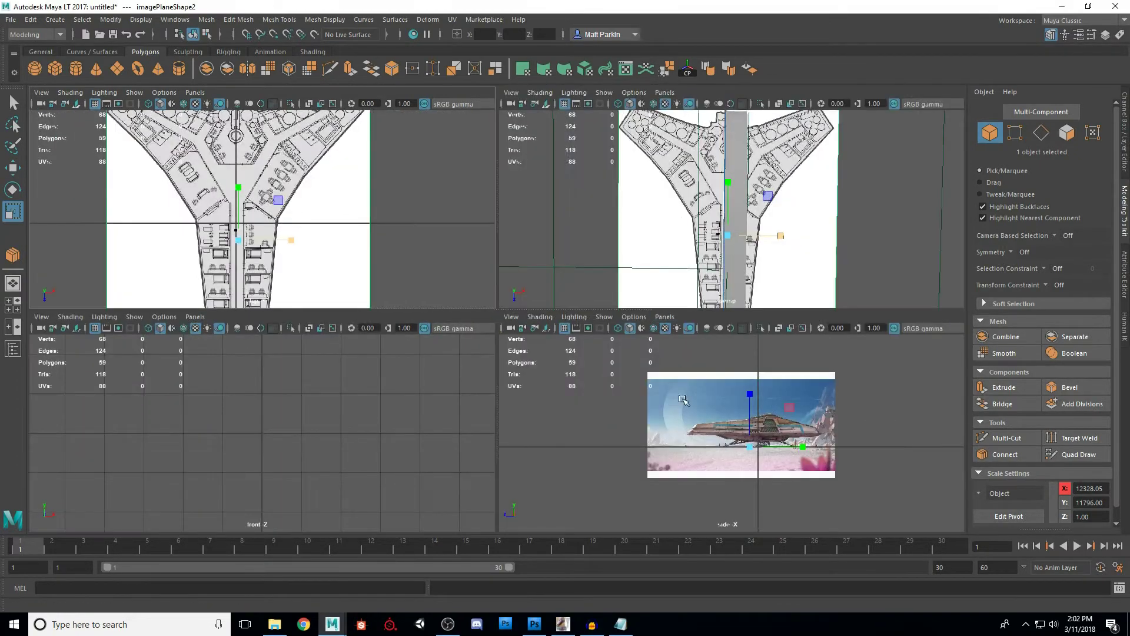
key("space")
left_click_drag(585, 343, 716, 222, "alt")
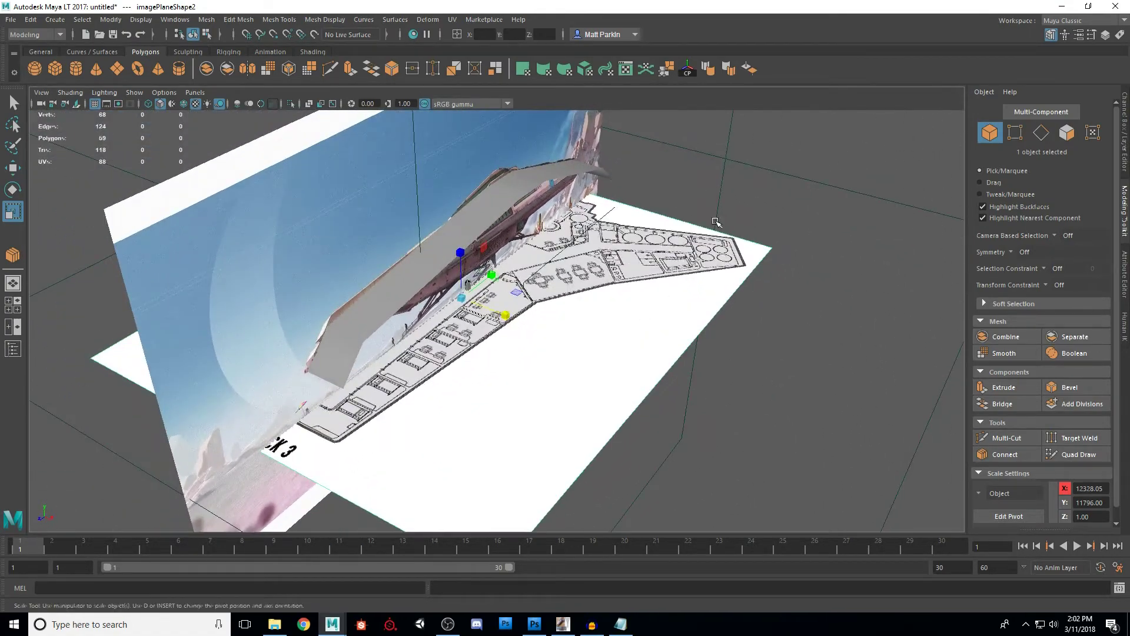
key("w")
left_click(805, 217)
left_click(508, 198)
left_click_drag(589, 318, 555, 283, "alt")
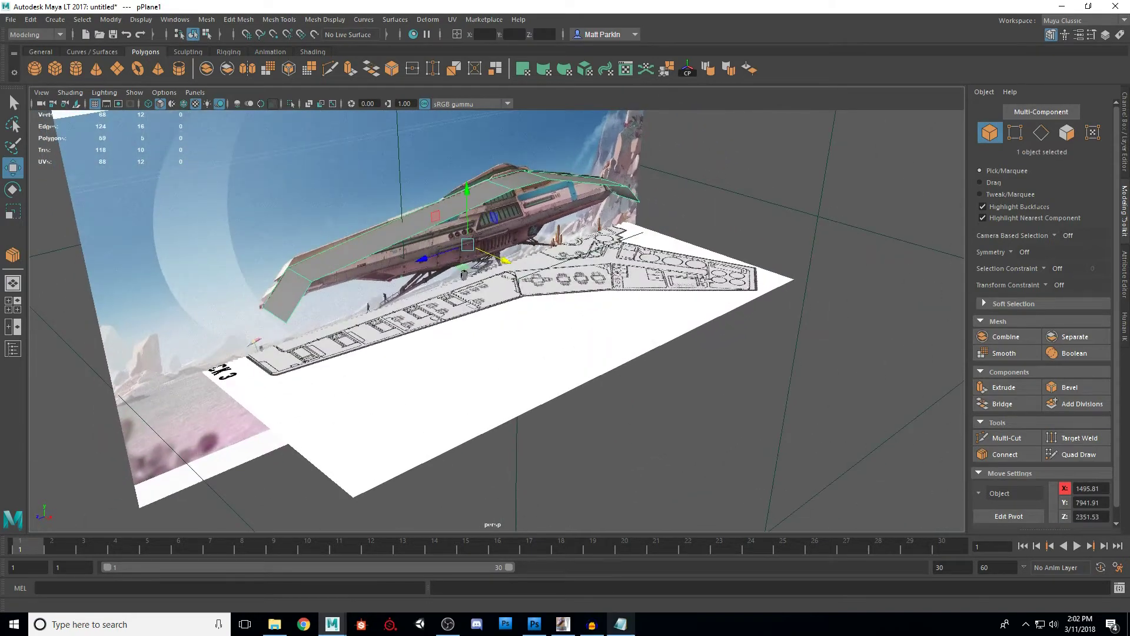
left_click(563, 624)
left_click_drag(612, 45, 1129, 101)
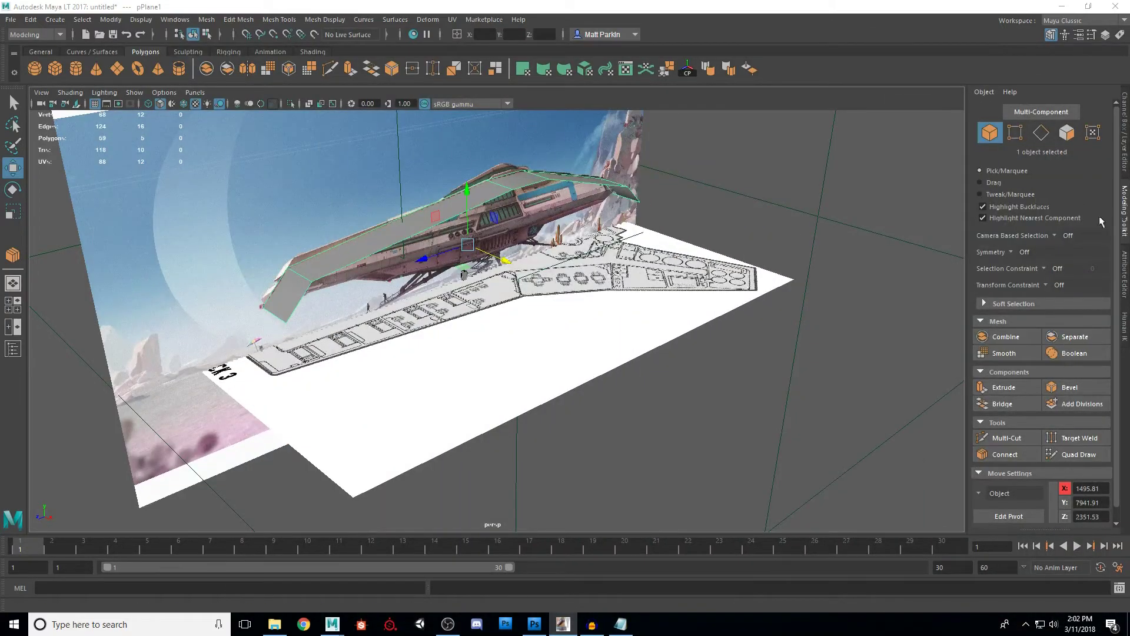
left_click_drag(595, 297, 538, 280, "alt")
left_click(997, 141)
left_click_drag(465, 378, 479, 380)
key("space")
key("space")
middle_click_drag(485, 493, 450, 257, "alt")
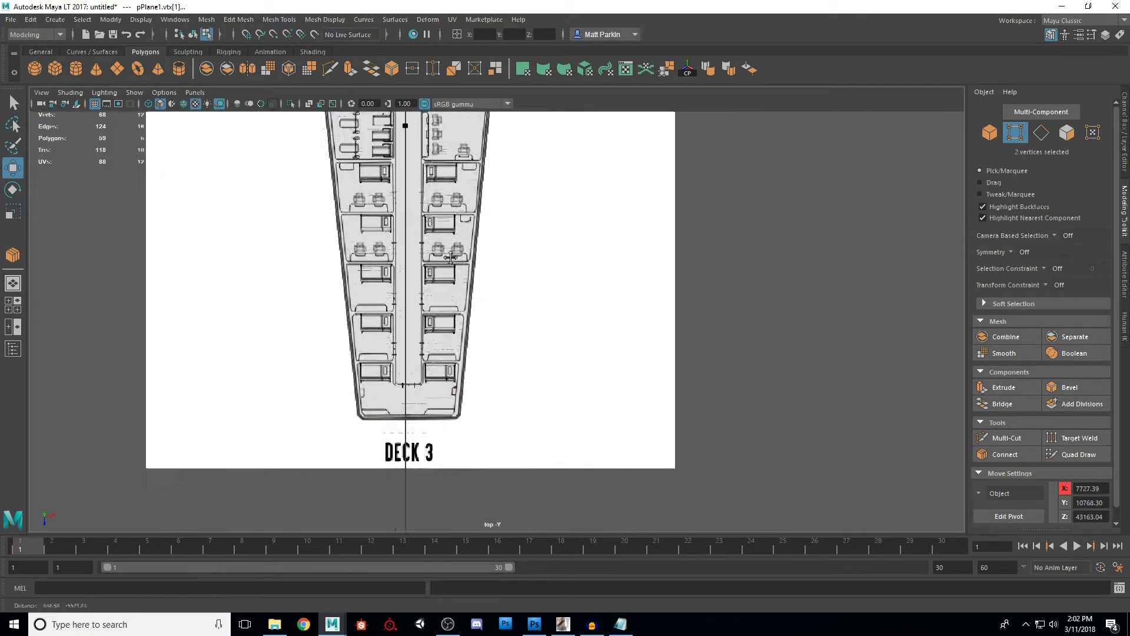
scroll(450, 258, "down", 10)
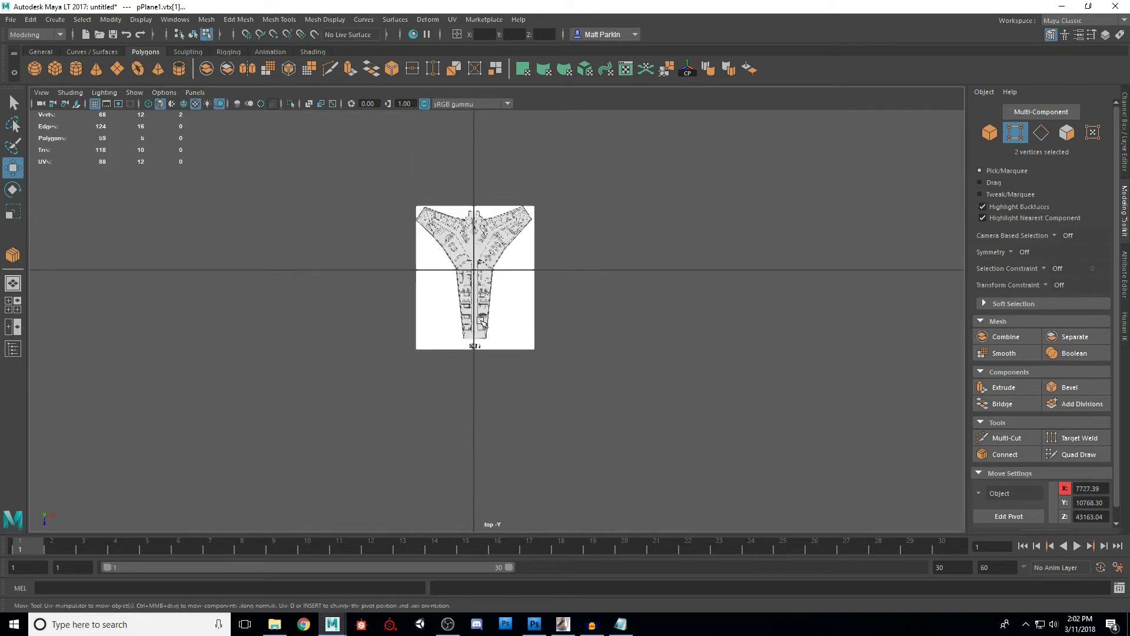
scroll(482, 323, "up", 8)
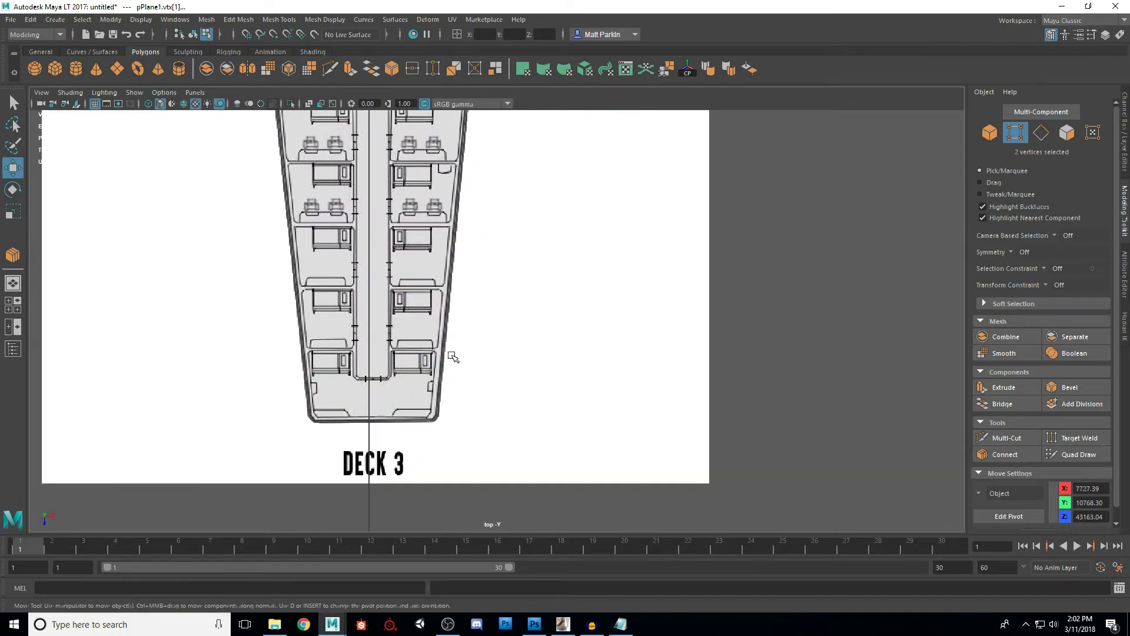
scroll(453, 357, "down", 6)
left_click(543, 299)
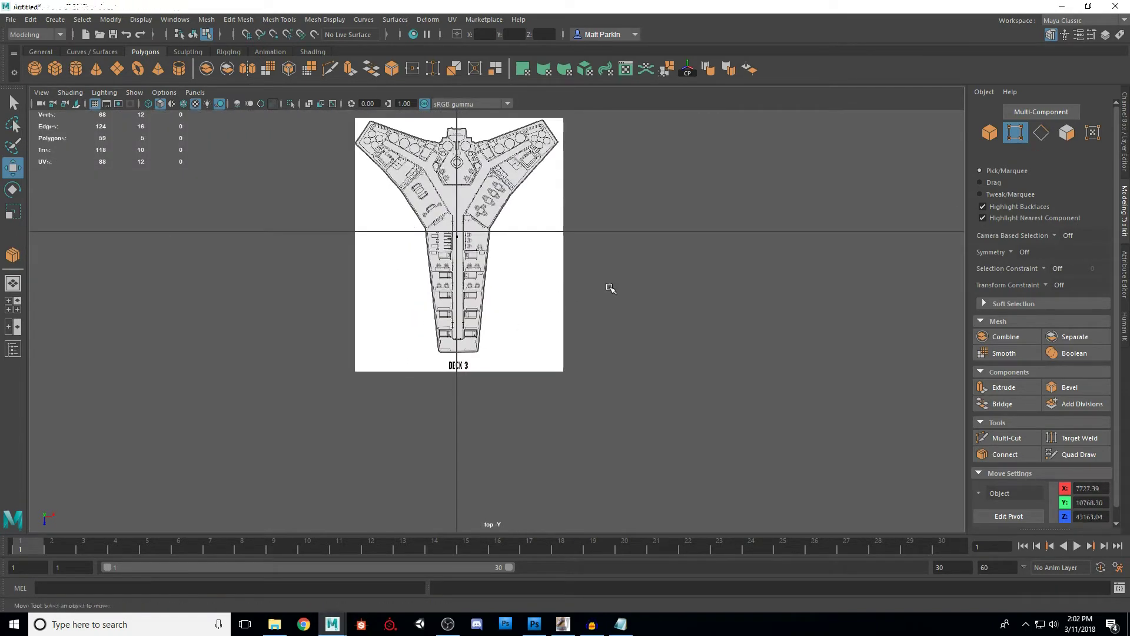
left_click(990, 132)
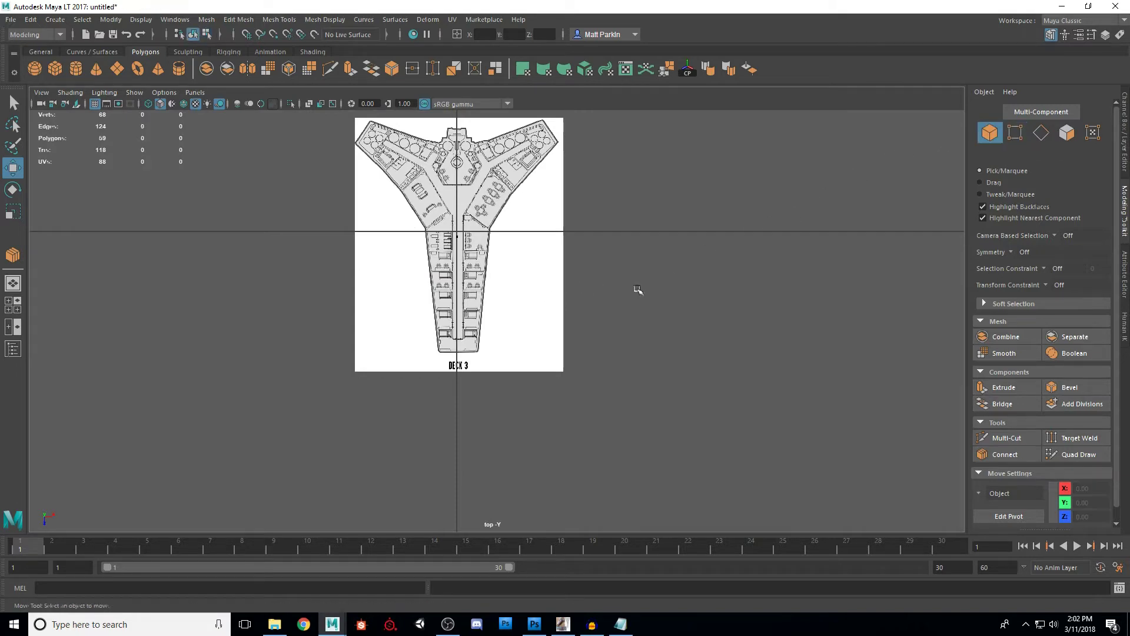
- Select the two outer vertices at the hull strip's narrow end and move them outward along X toward the deck plan's edge
key("space")
key("space")
left_click_drag(666, 260, 605, 268, "alt")
left_click(390, 238)
key("F9")
left_click_drag(383, 210, 382, 211)
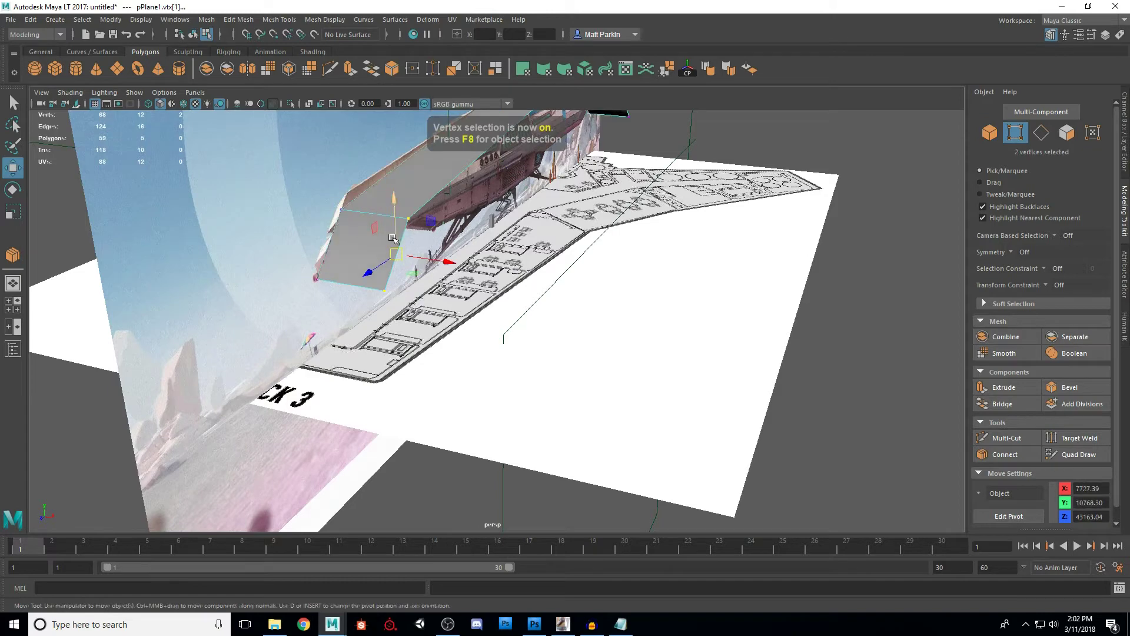
key("space")
key("f")
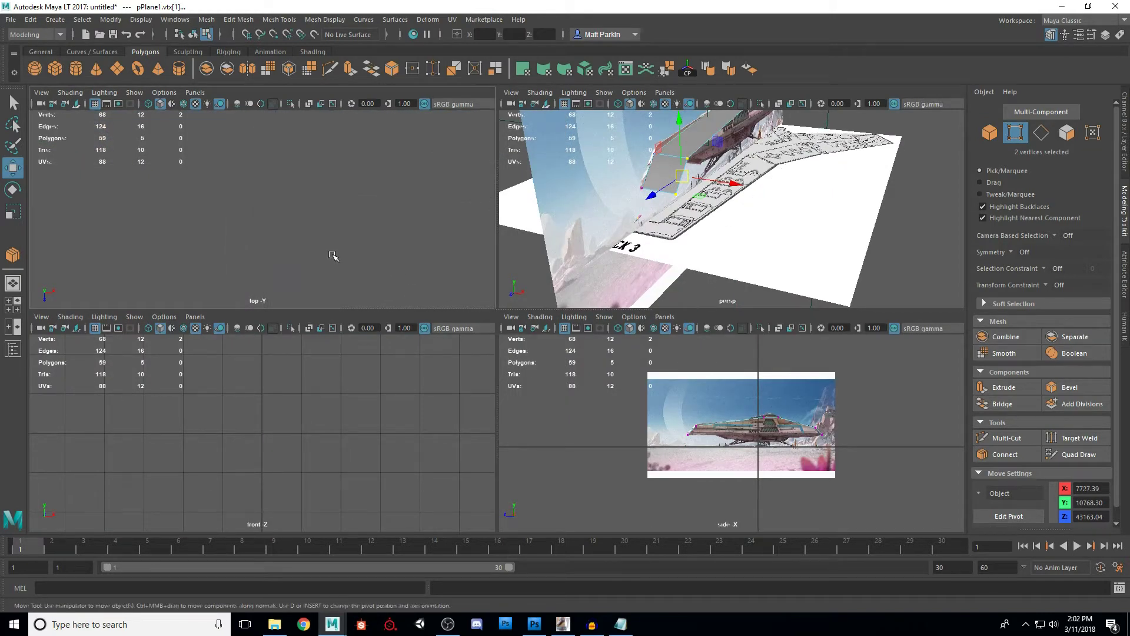
left_click_drag(624, 237, 603, 312, "alt")
key("space")
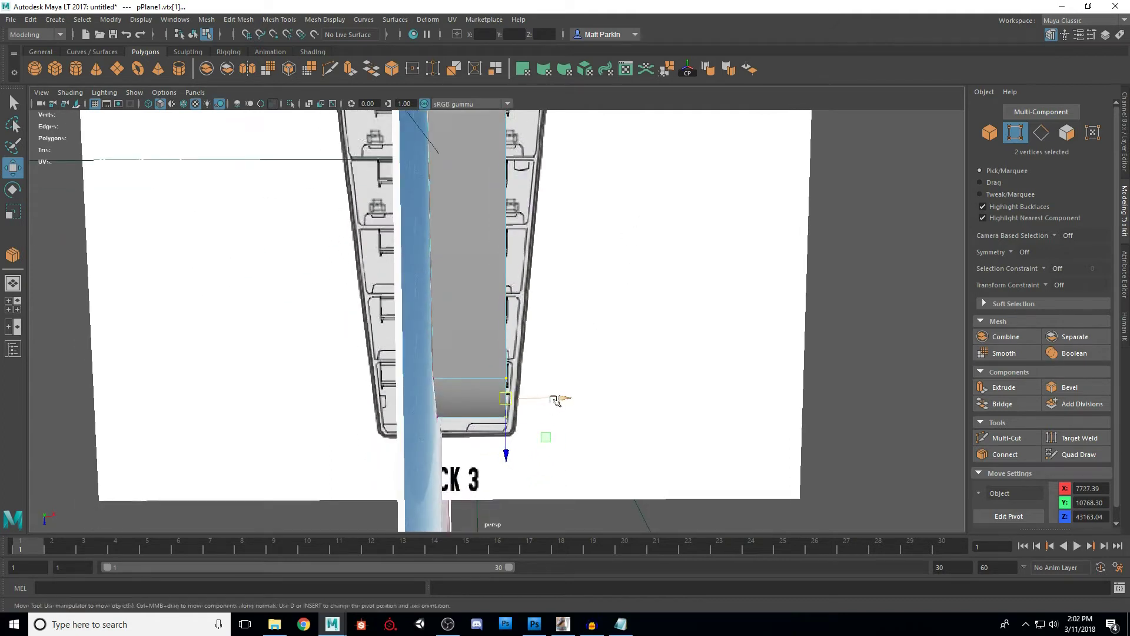
left_click_drag(554, 401, 569, 400)
- Move the outer vertex near the wing junction outward along X to the deck plan's hull corner
middle_click_drag(569, 350, 521, 334, "alt")
left_click_drag(458, 368, 457, 371)
left_click_drag(528, 342, 526, 362, "alt")
middle_click_drag(532, 278, 532, 356, "alt")
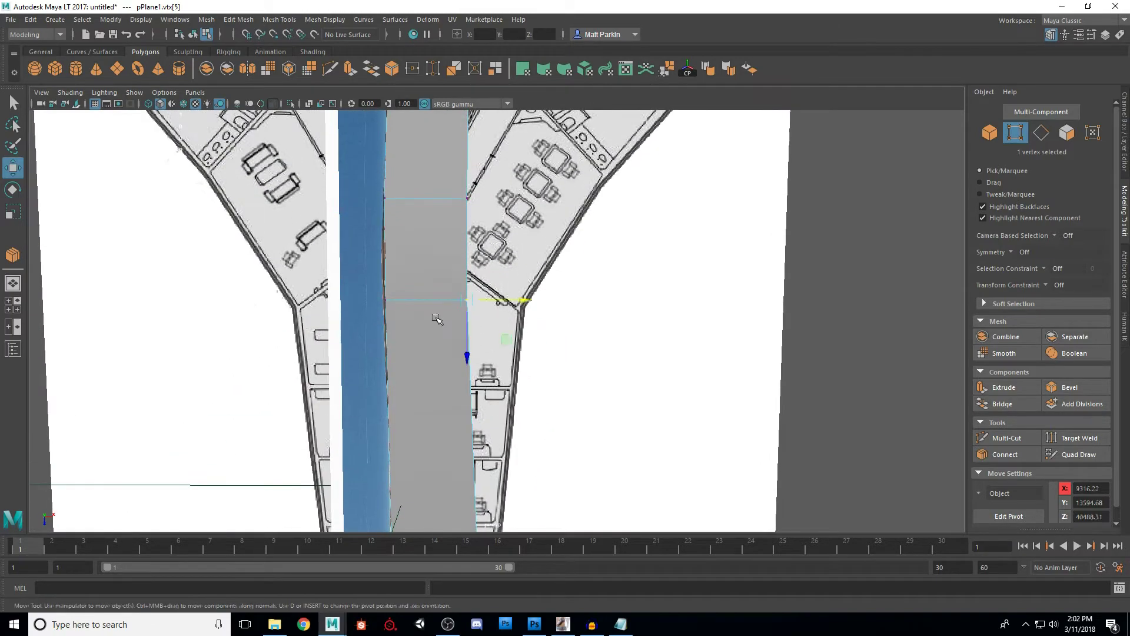
middle_click_drag(436, 318, 419, 382, "alt")
left_click_drag(493, 363, 550, 373)
- Select the next outer vertex toward the wings and compare the hull outline with the ship reference images
middle_click_drag(548, 271, 518, 397, "alt")
left_click_drag(448, 364, 402, 413)
middle_click_drag(403, 413, 470, 357, "alt")
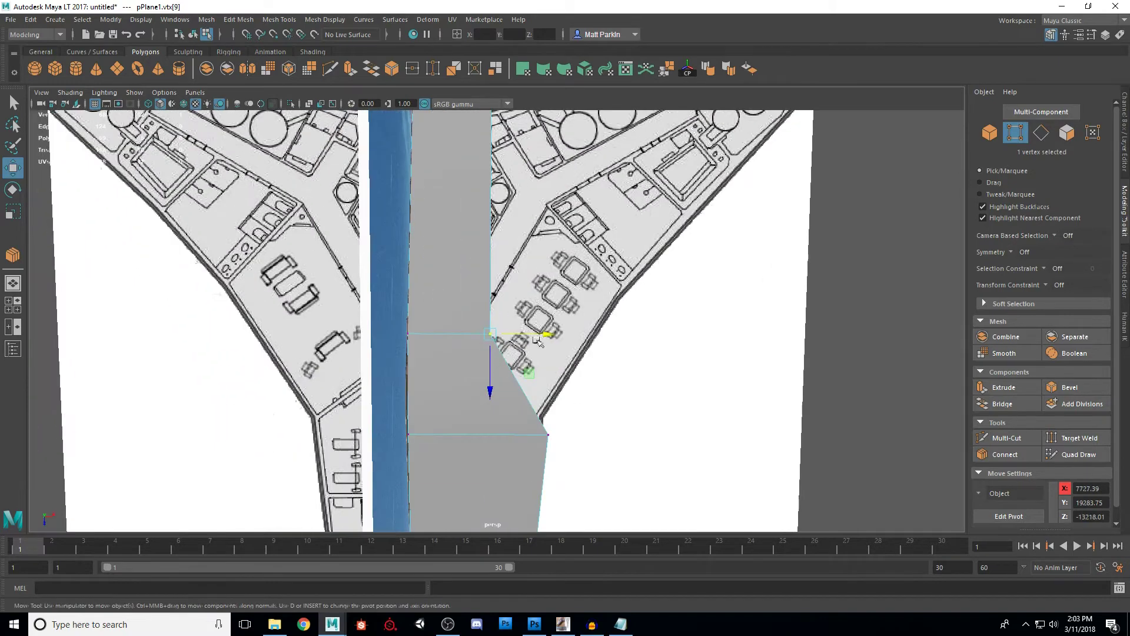
middle_click_drag(558, 338, 561, 308, "alt")
scroll(559, 310, "down", 2)
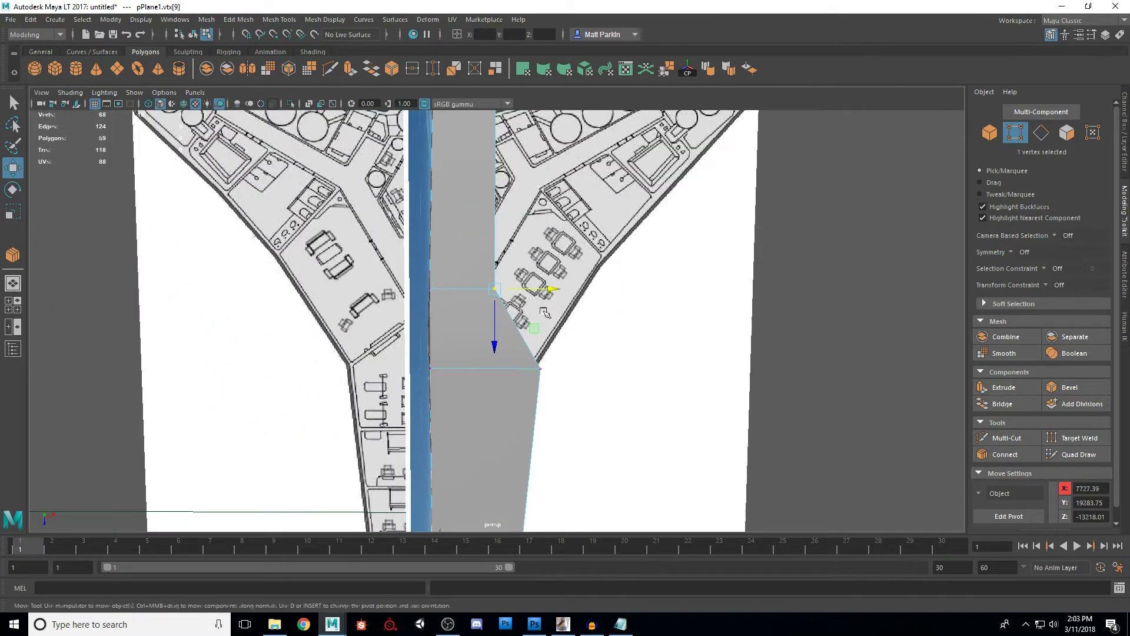
right_click_drag(1129, 138, 737, 96)
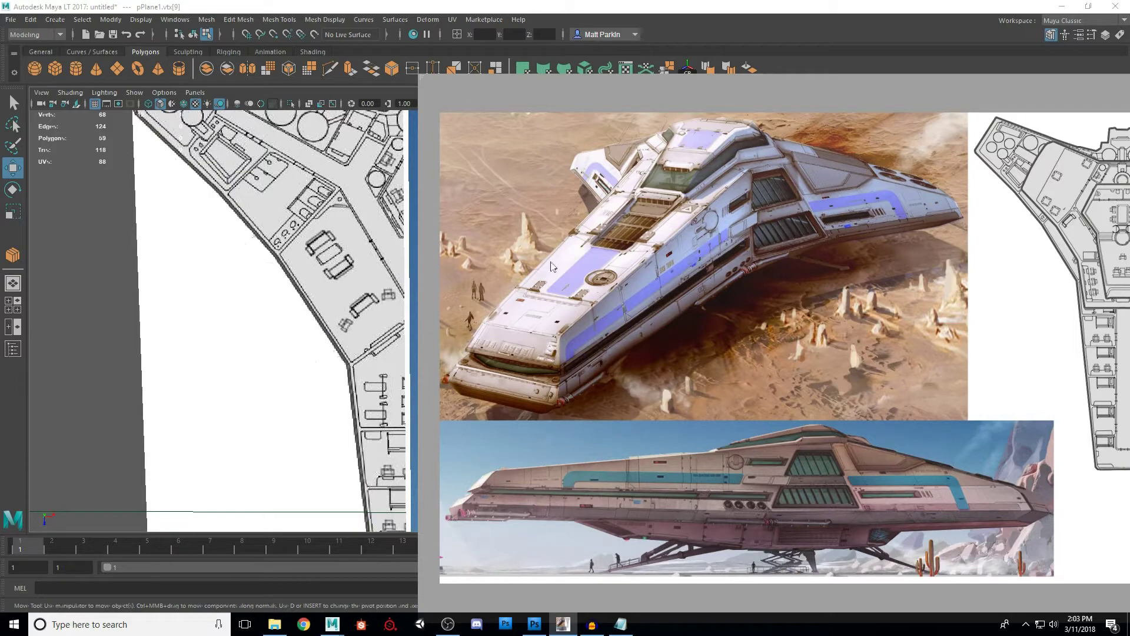
right_click_drag(653, 114, 1129, 144)
- Pull the wing-junction vertex back inward along X and move the next outer vertex outward to line up with it
middle_click_drag(455, 301, 483, 177, "alt")
scroll(489, 182, "down", 3)
left_click_drag(593, 254, 567, 263)
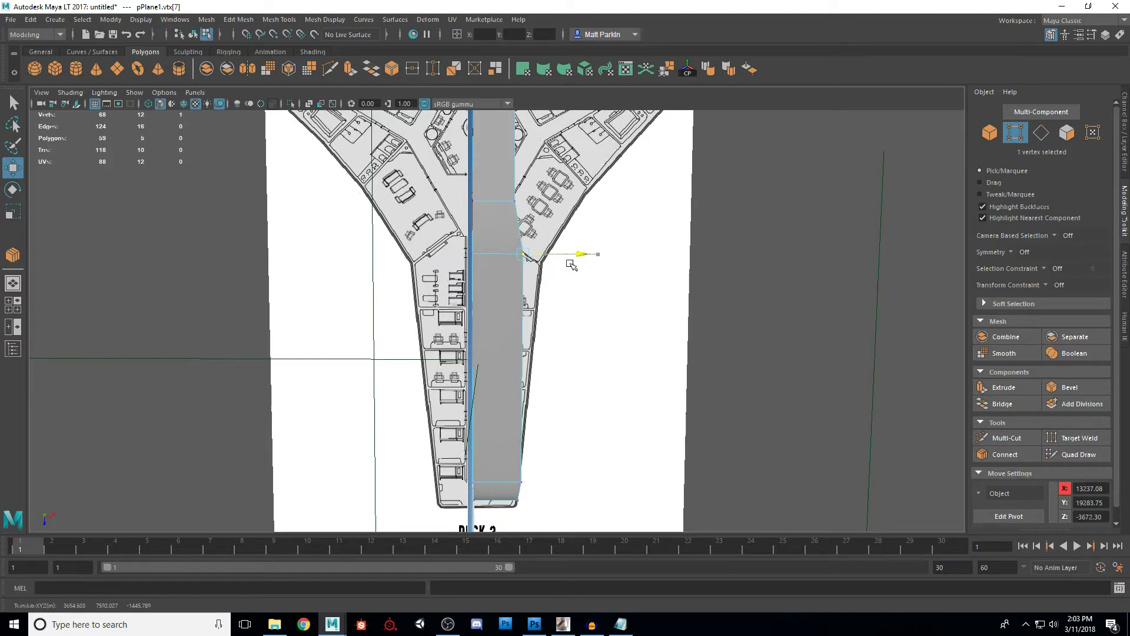
middle_click_drag(574, 264, 569, 404, "alt")
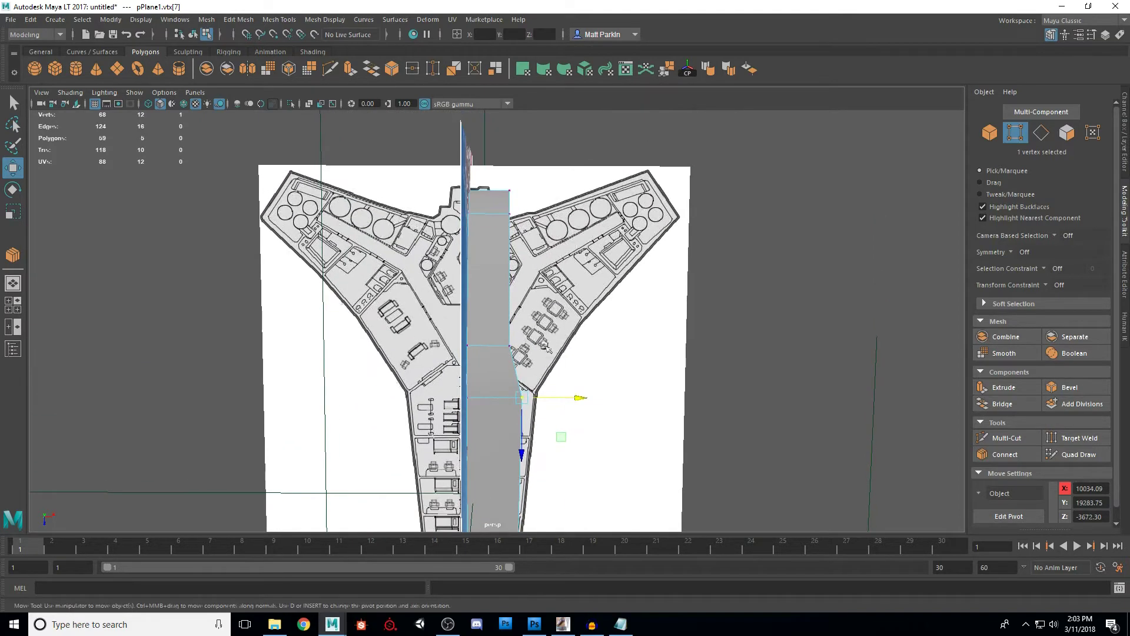
left_click_drag(553, 349, 576, 348)
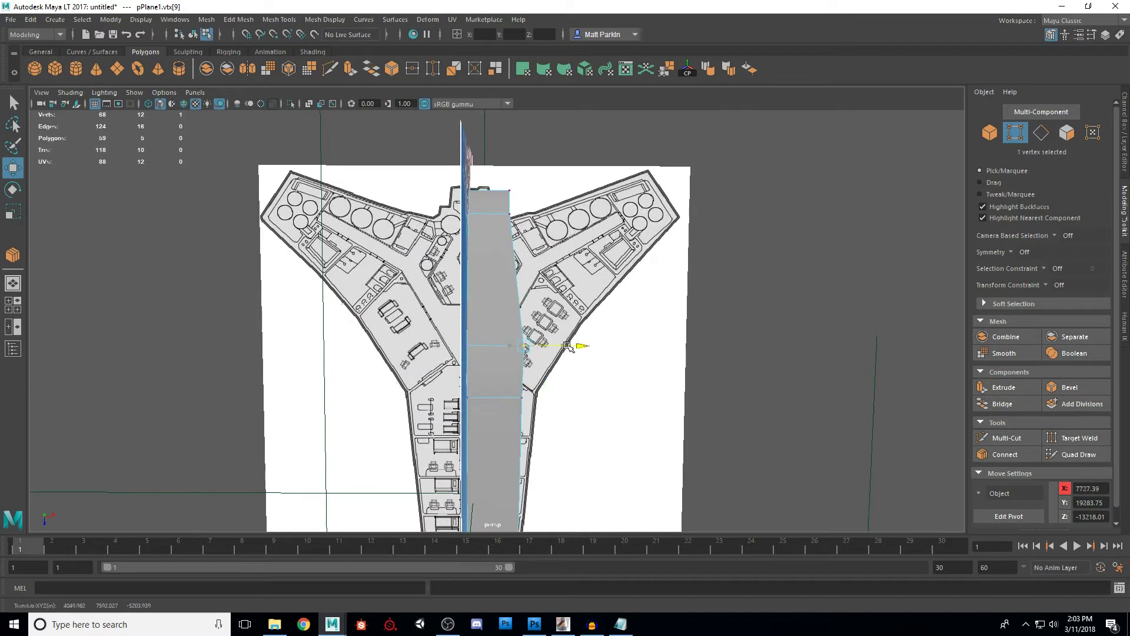
- Shape the strip's wing end by moving its outer vertices along X and shifting the end edge along Z to the deck plan's outline
left_click(510, 214)
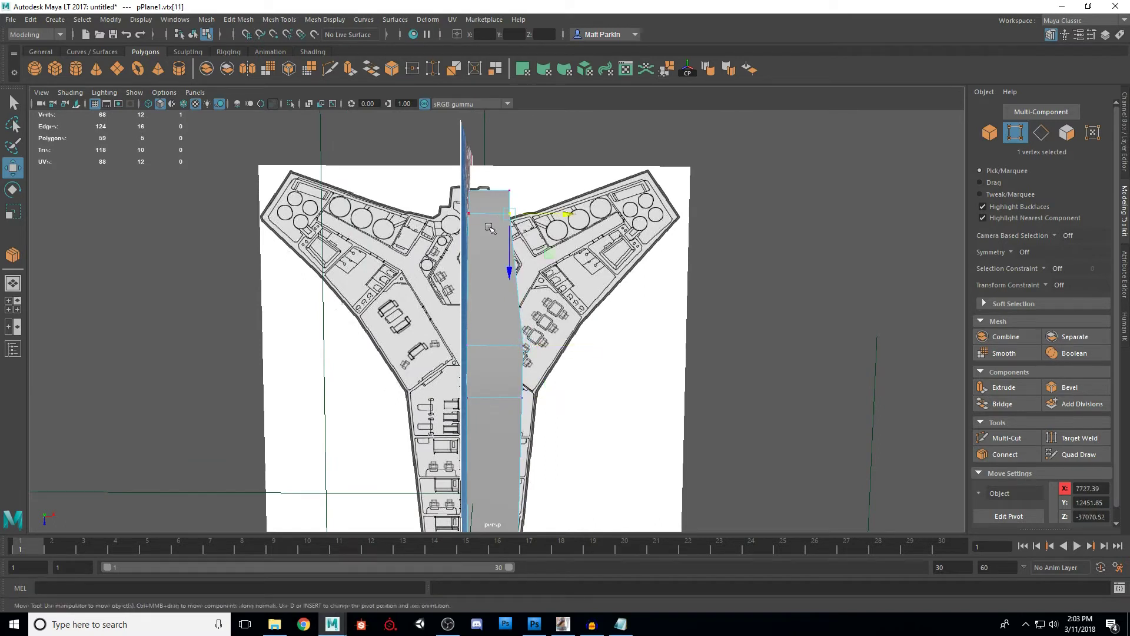
left_click_drag(524, 214, 500, 194)
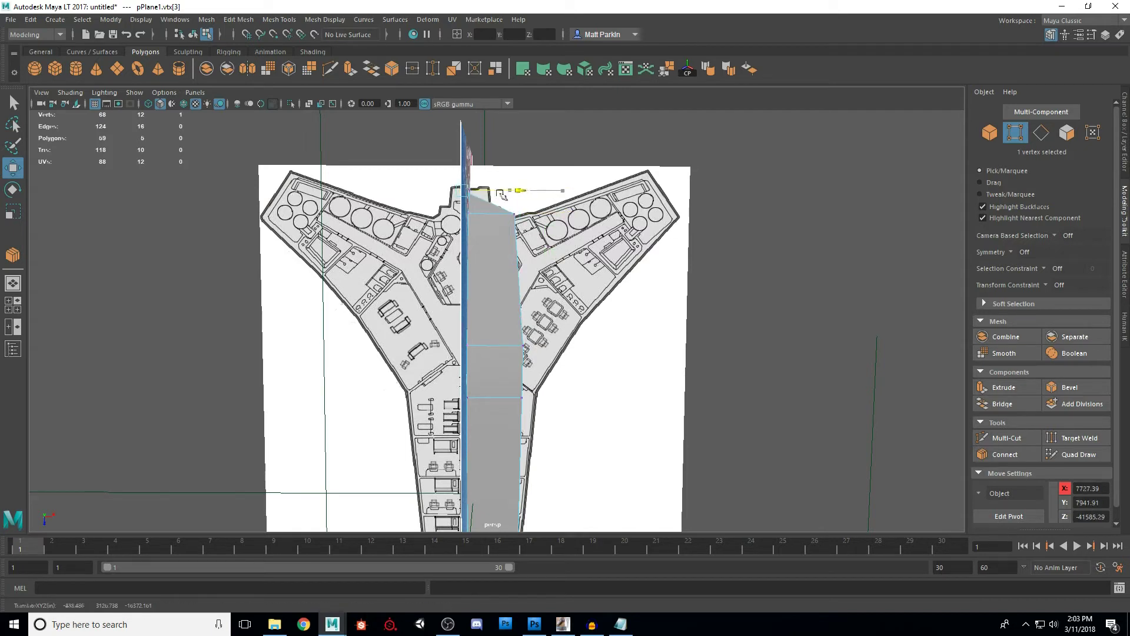
left_click_drag(438, 176, 483, 230)
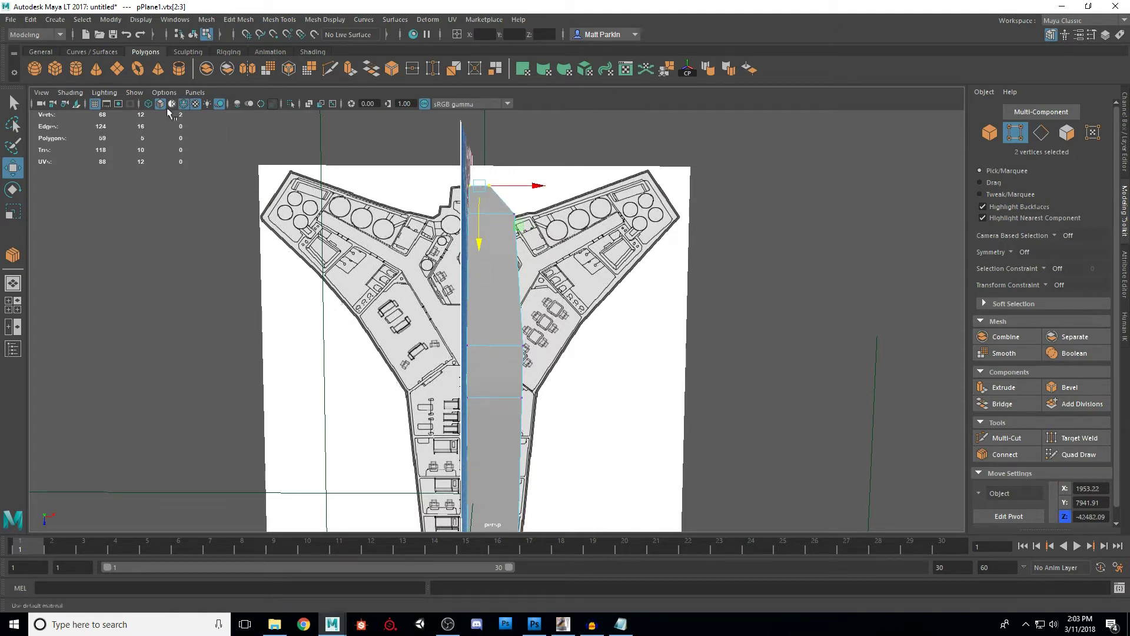
- Display the scene in wireframe and pull the outer vertices at the wing-end notch and wing junction slightly inward along X
left_click(159, 108)
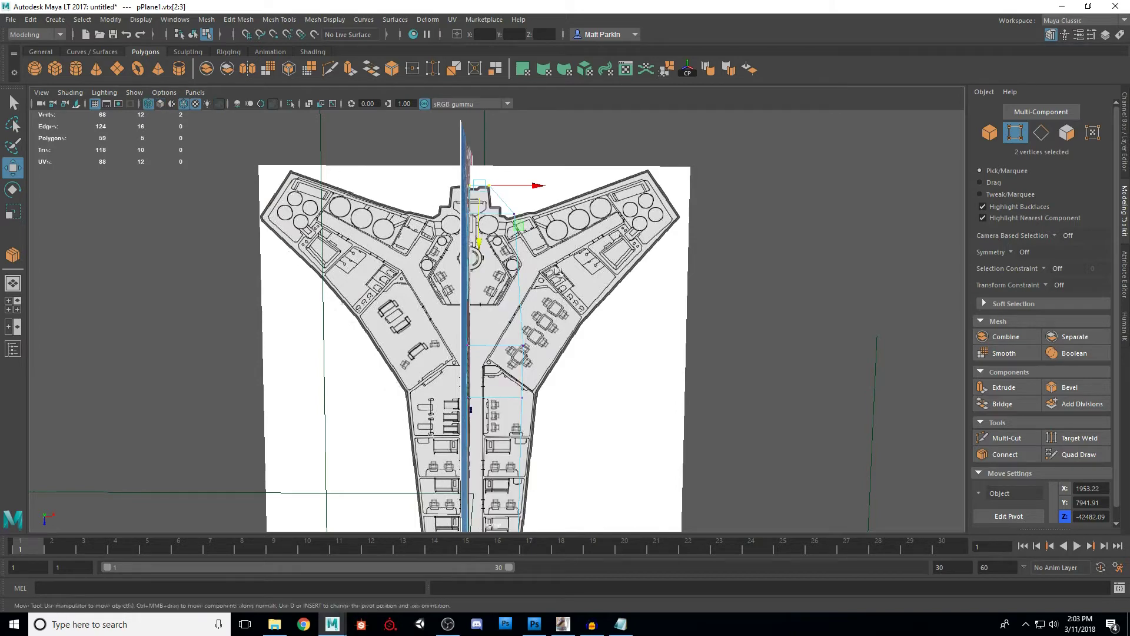
scroll(530, 224, "up", 3)
left_click_drag(506, 217, 544, 205)
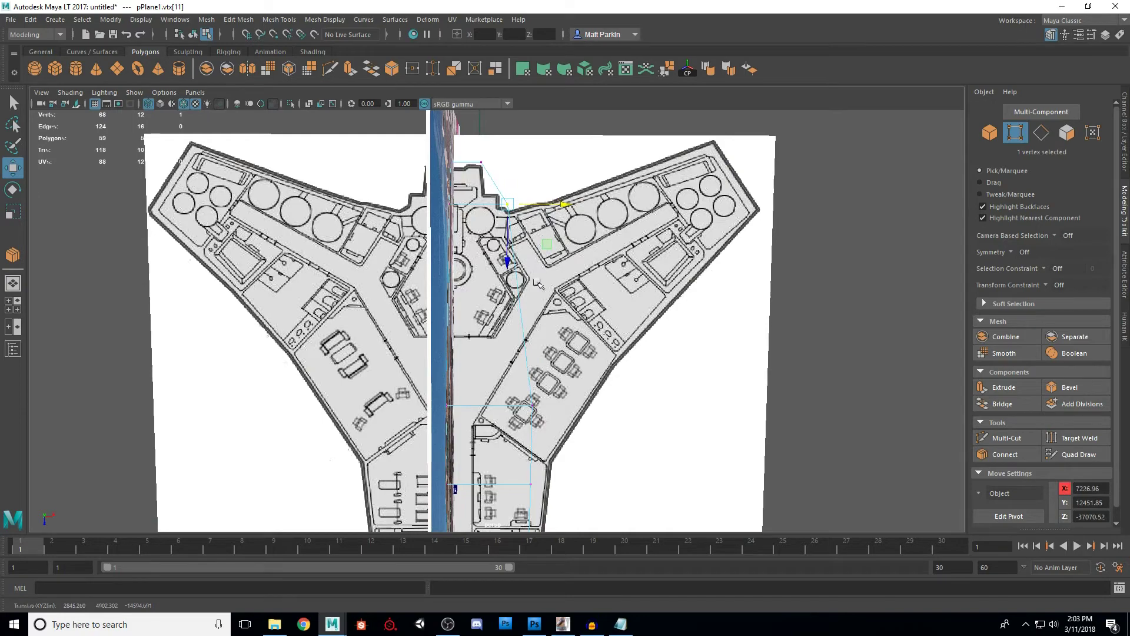
scroll(537, 282, "down", 3)
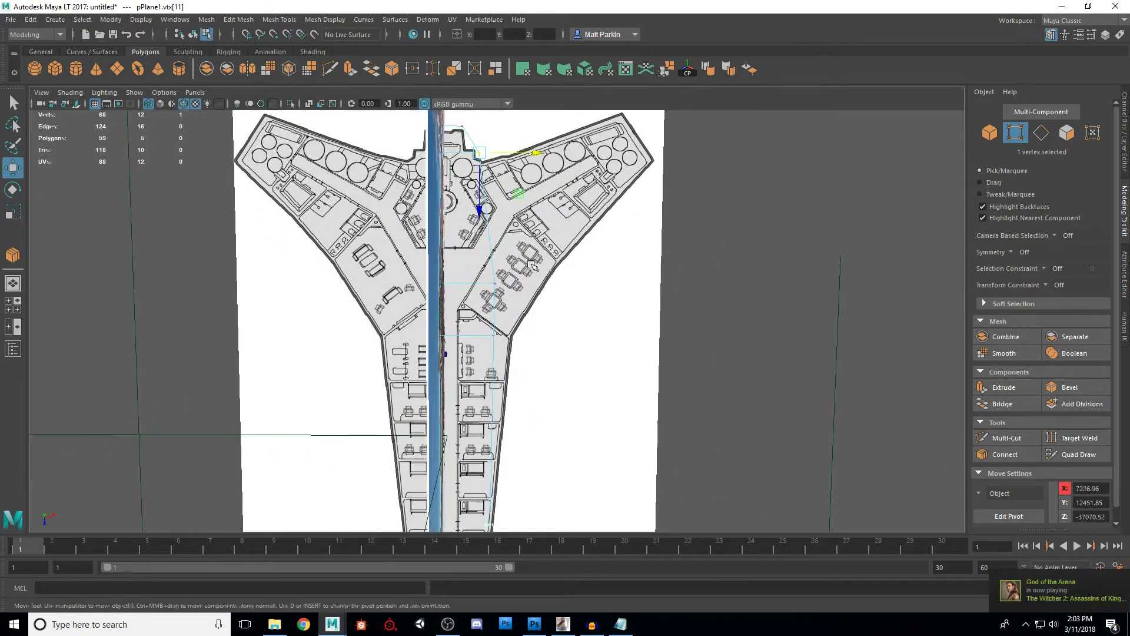
left_click(532, 309, "shift")
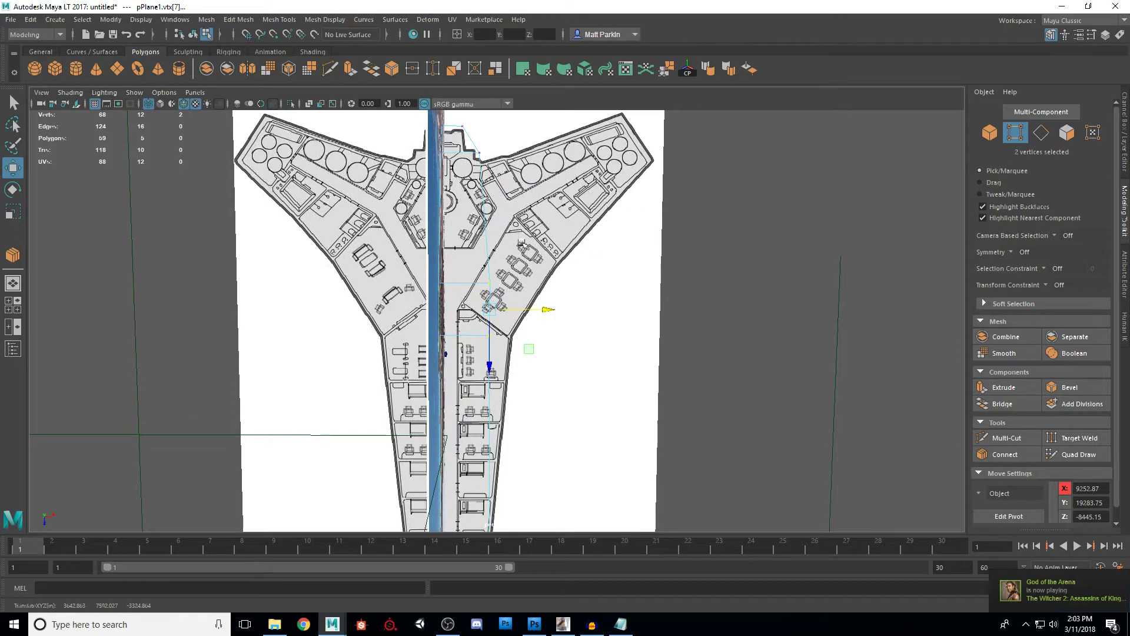
- Connect the two long edges of the section between the wing-end notch and the wing junction with 1 segment
scroll(512, 247, "up", 2)
key("F10")
left_click_drag(408, 255, 438, 263)
left_click(1001, 455)
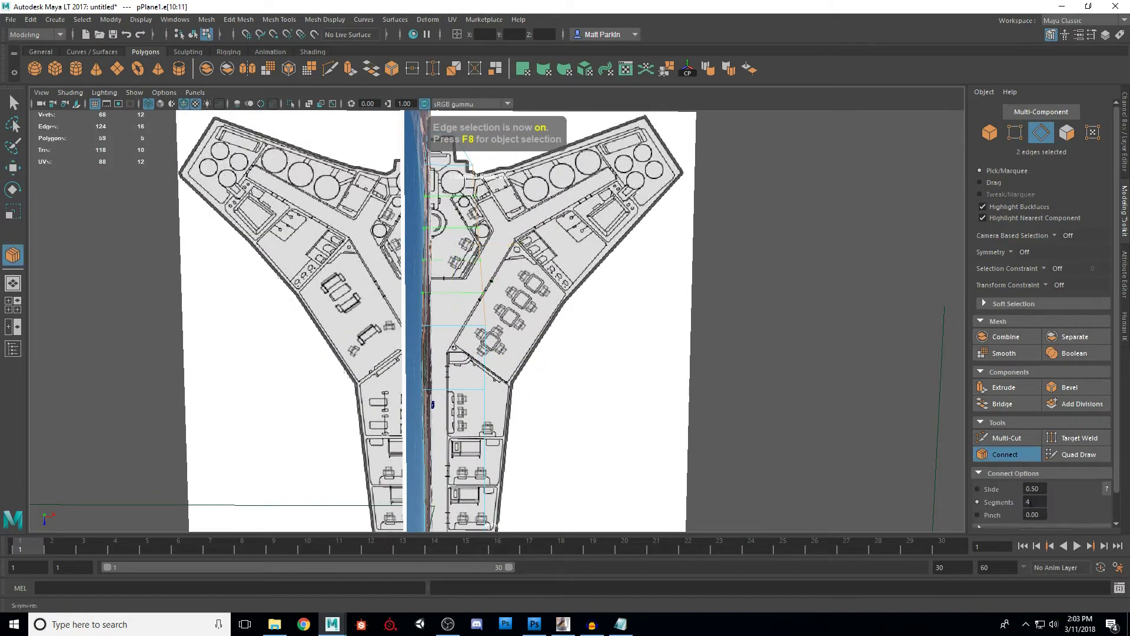
double_click(1031, 502)
type("1")
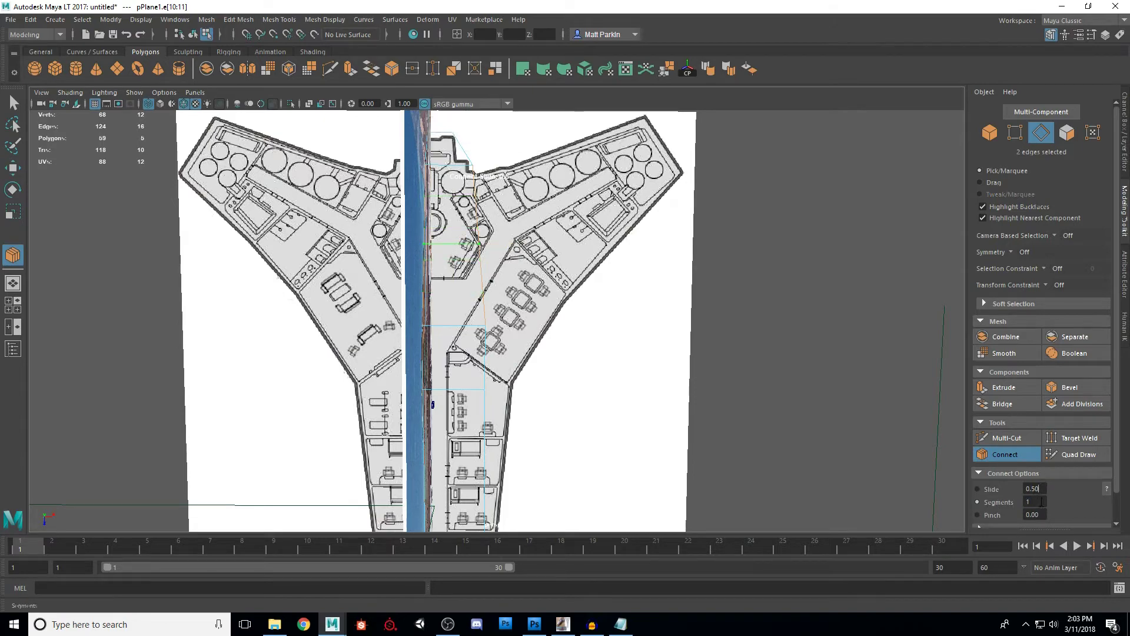
middle_click_drag(677, 395, 642, 439, "alt")
key("q")
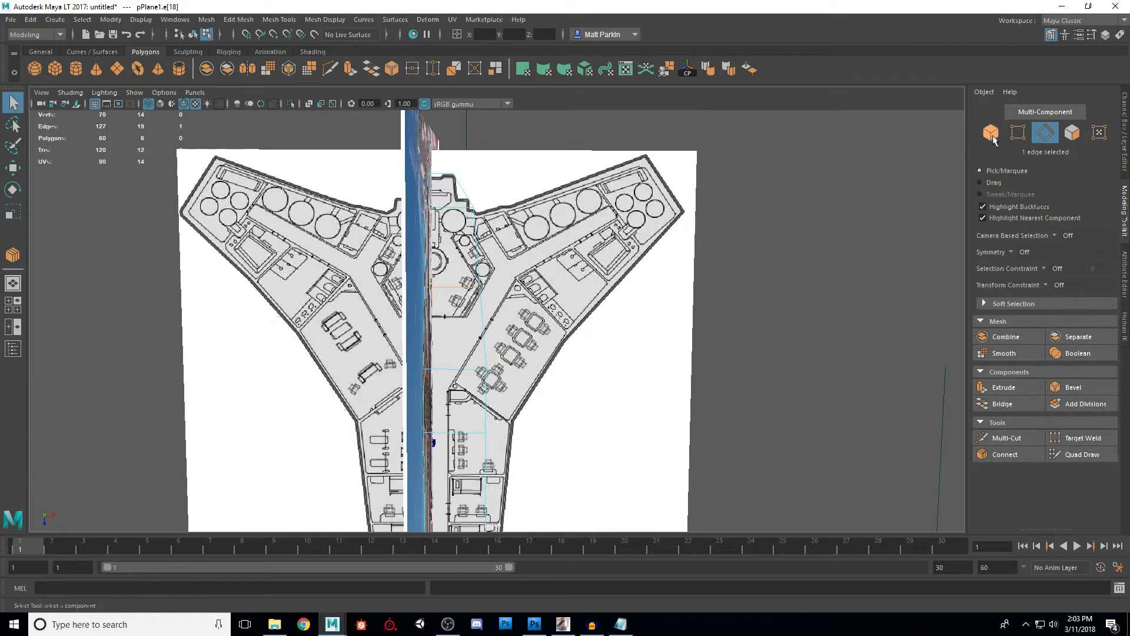
- Restore shaded display, check the ship references, and move both vertices of the new cross edge along Z toward the wing end
key("F9")
left_click(478, 291)
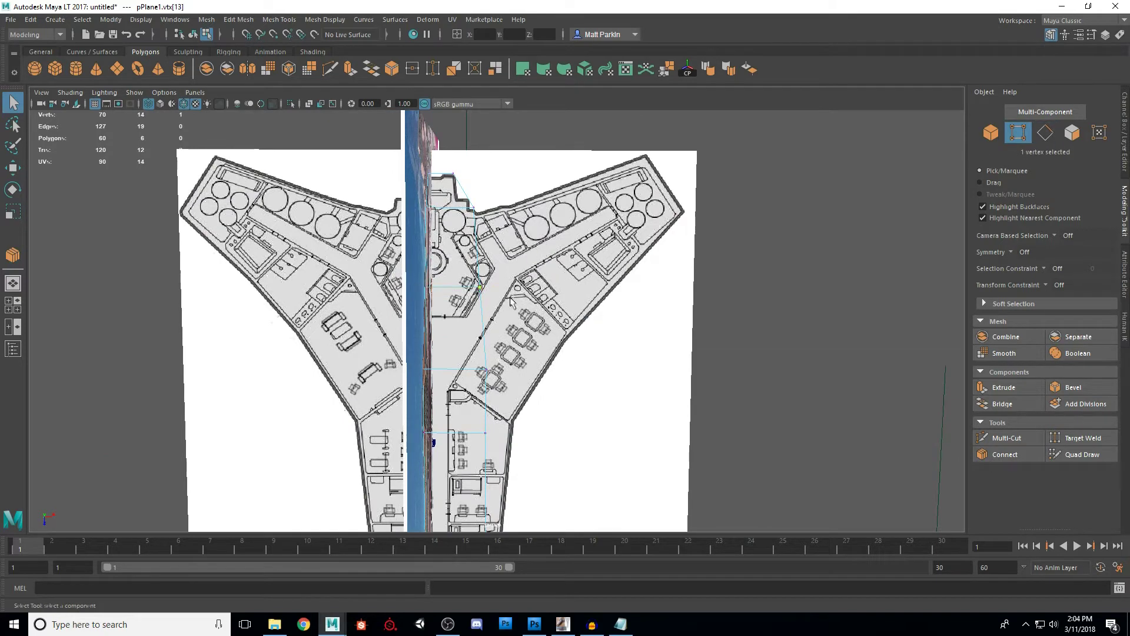
key("w")
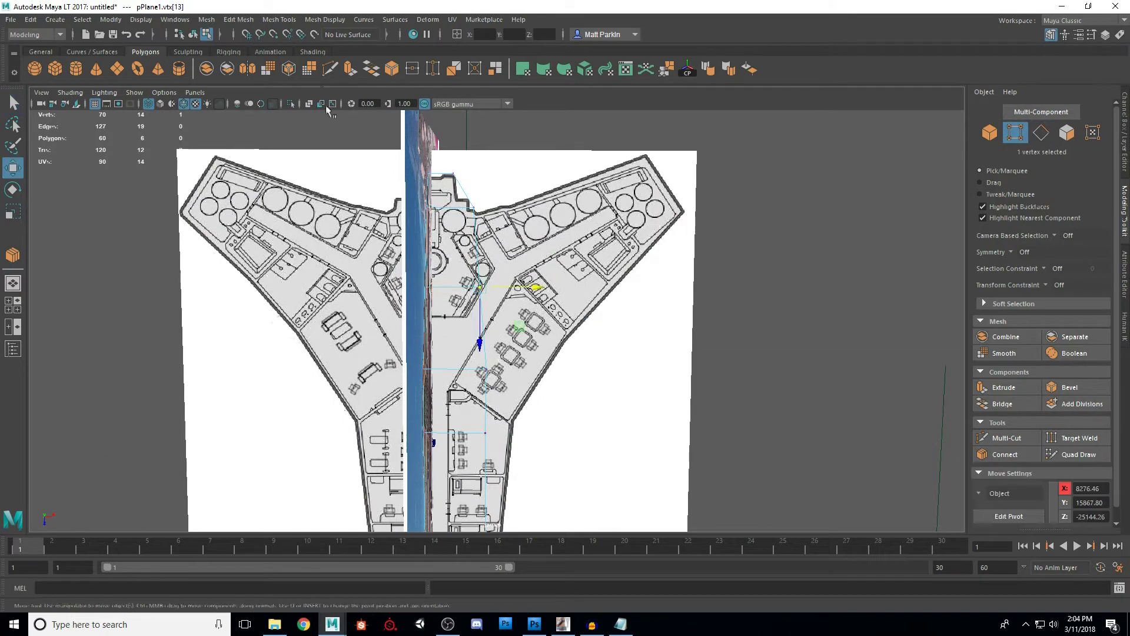
left_click(160, 105)
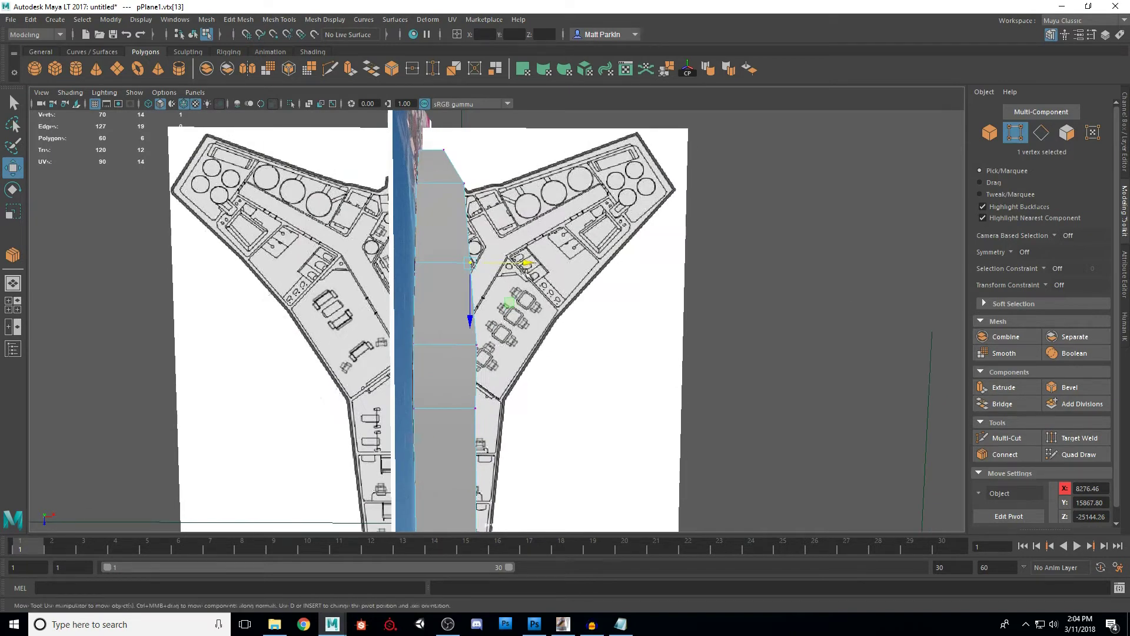
key("alt+Tab")
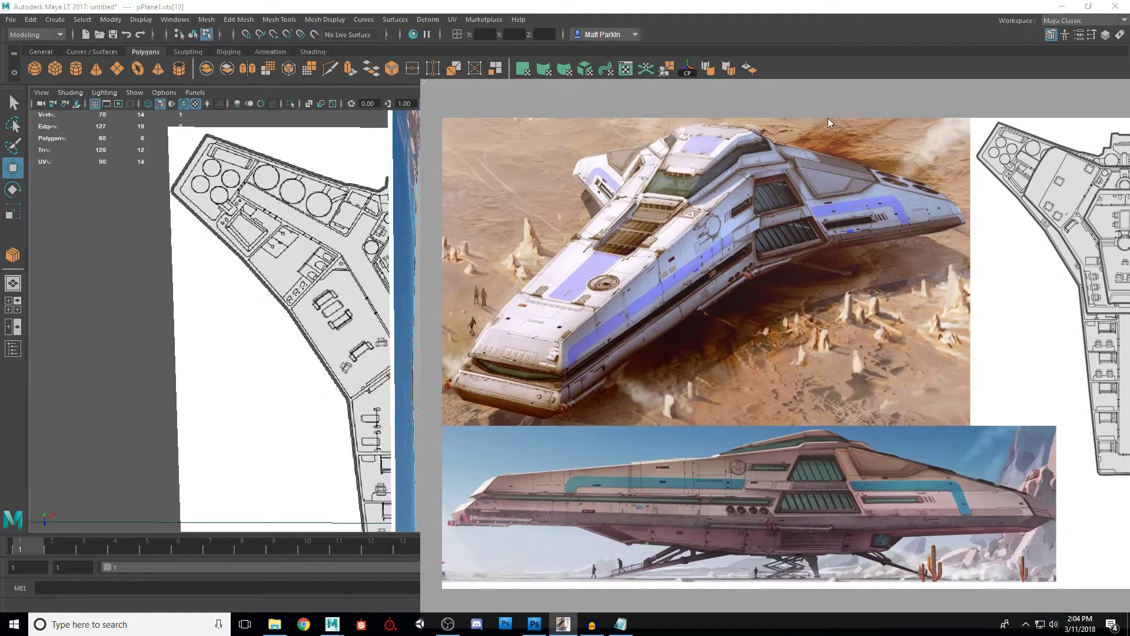
key("alt+Tab")
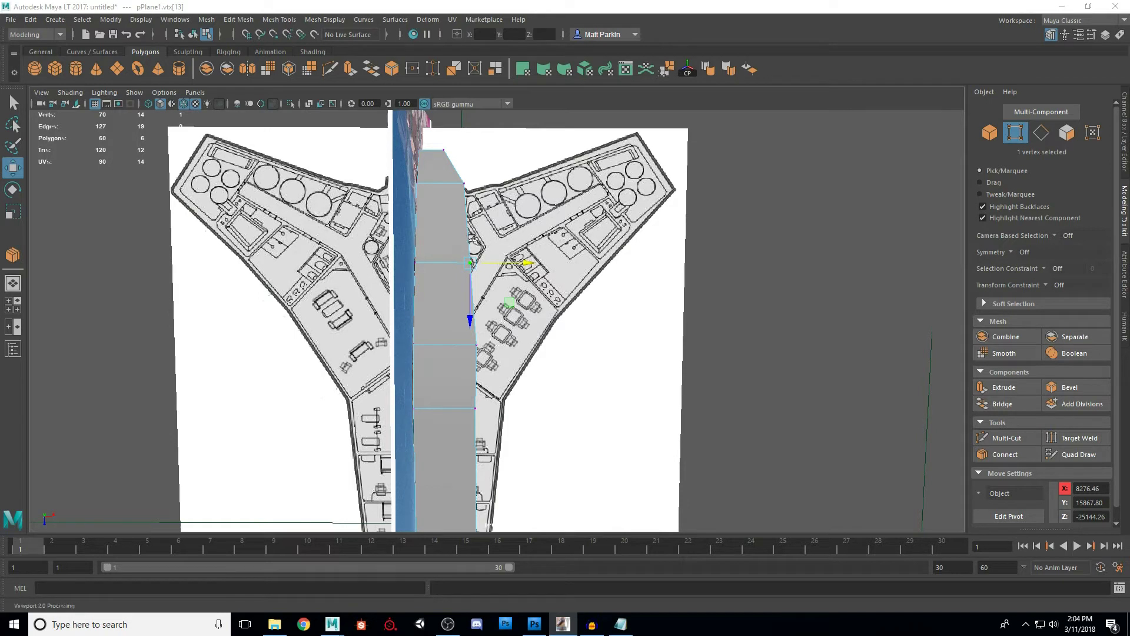
left_click(450, 256, "shift")
left_click_drag(445, 300, 439, 270)
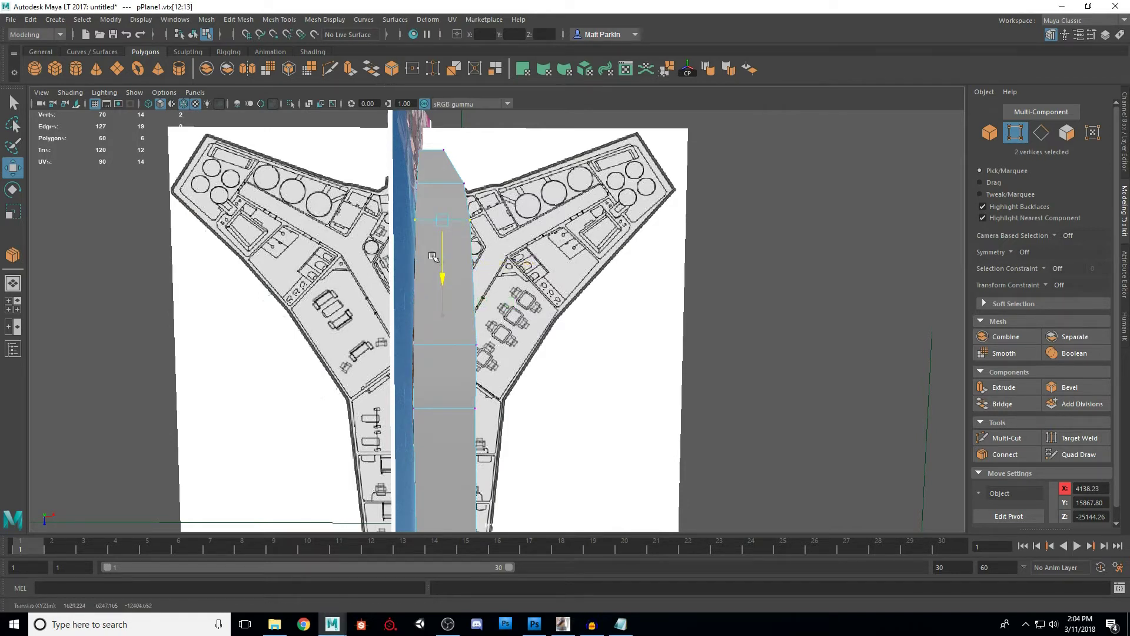
- Shift the new cross edge slightly toward the wing end and extrude the outer edge beside it outward over the deck plan's wing
left_click_drag(428, 241, 428, 240)
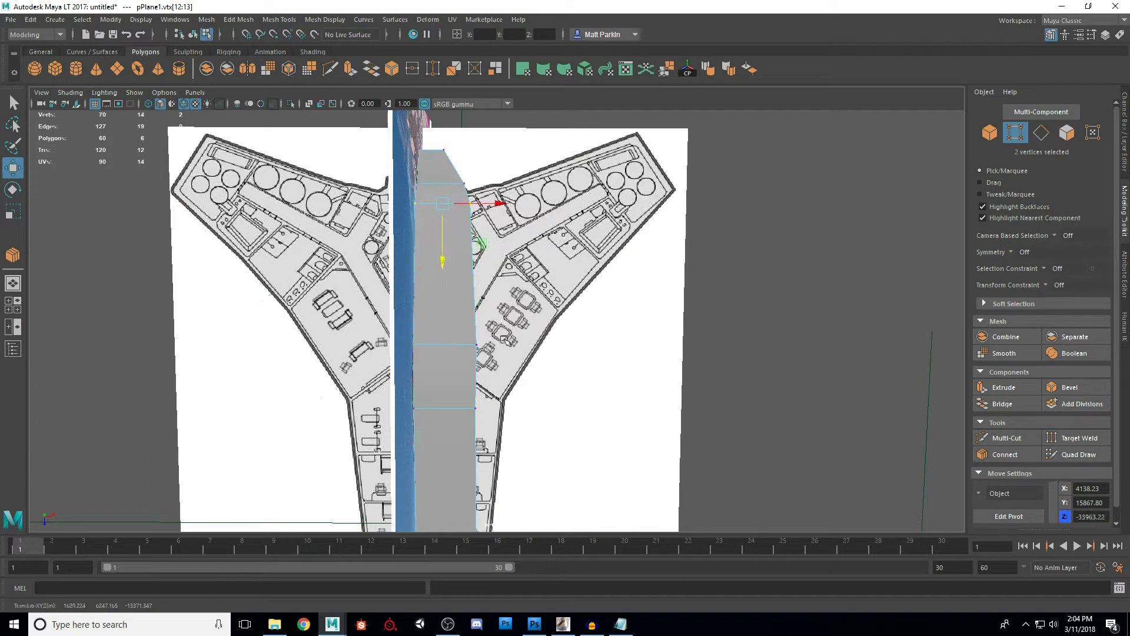
key("F10")
left_click(471, 275)
key("ctrl+e")
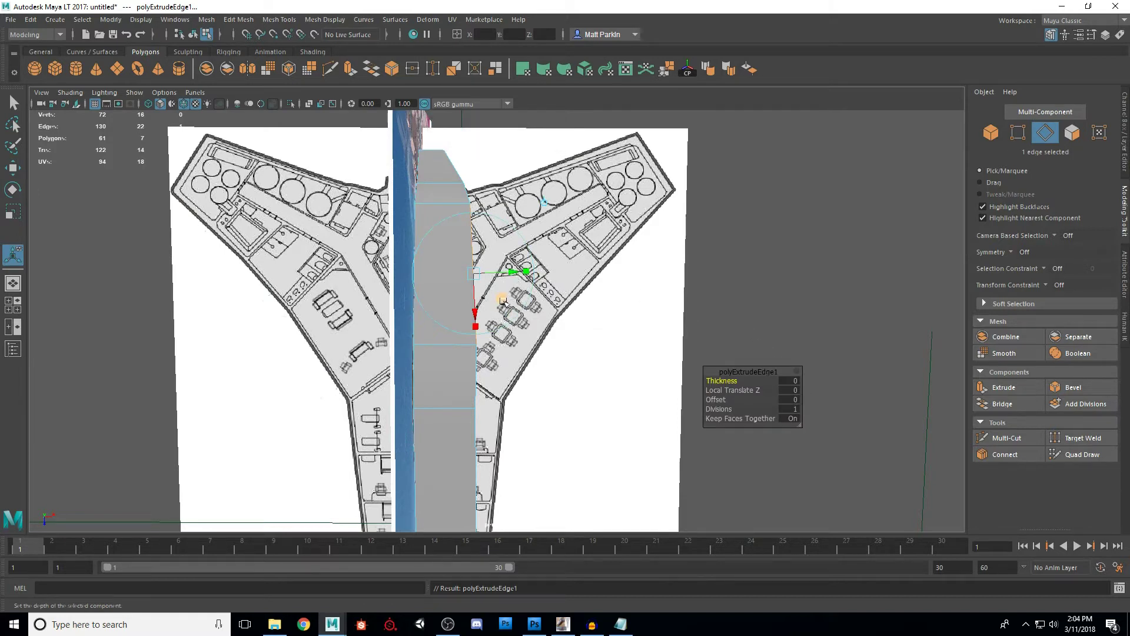
left_click_drag(502, 300, 671, 241)
key("q")
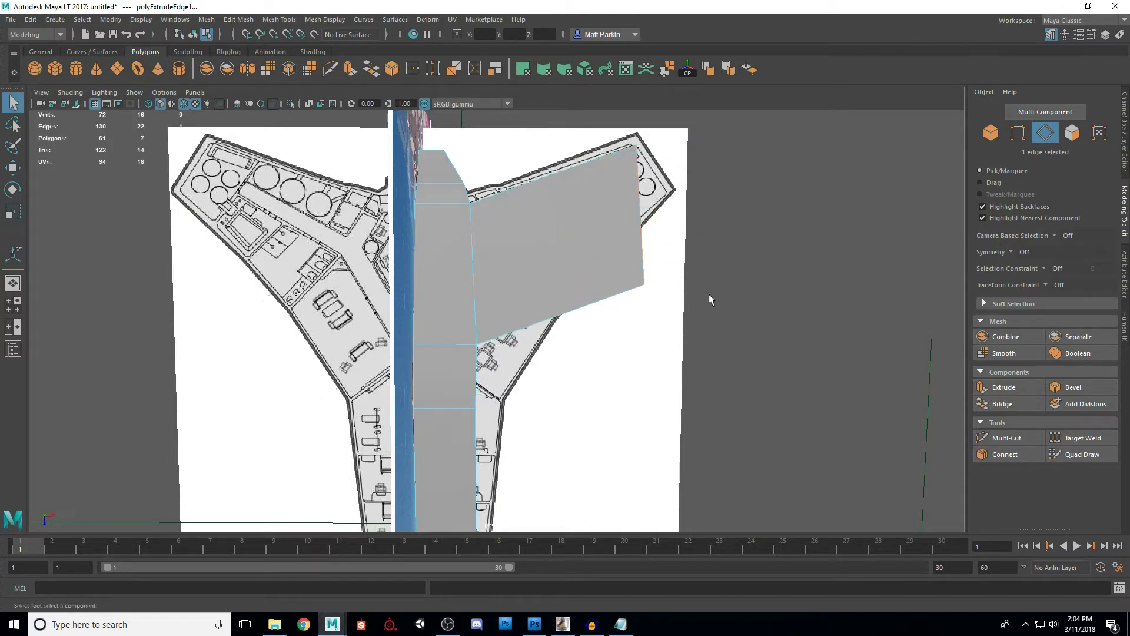
- Move the two outer vertices of the extruded wing face onto the corners of the deck plan's wing tip
middle_click_drag(706, 302, 700, 324, "alt")
key("F9")
left_click(617, 211)
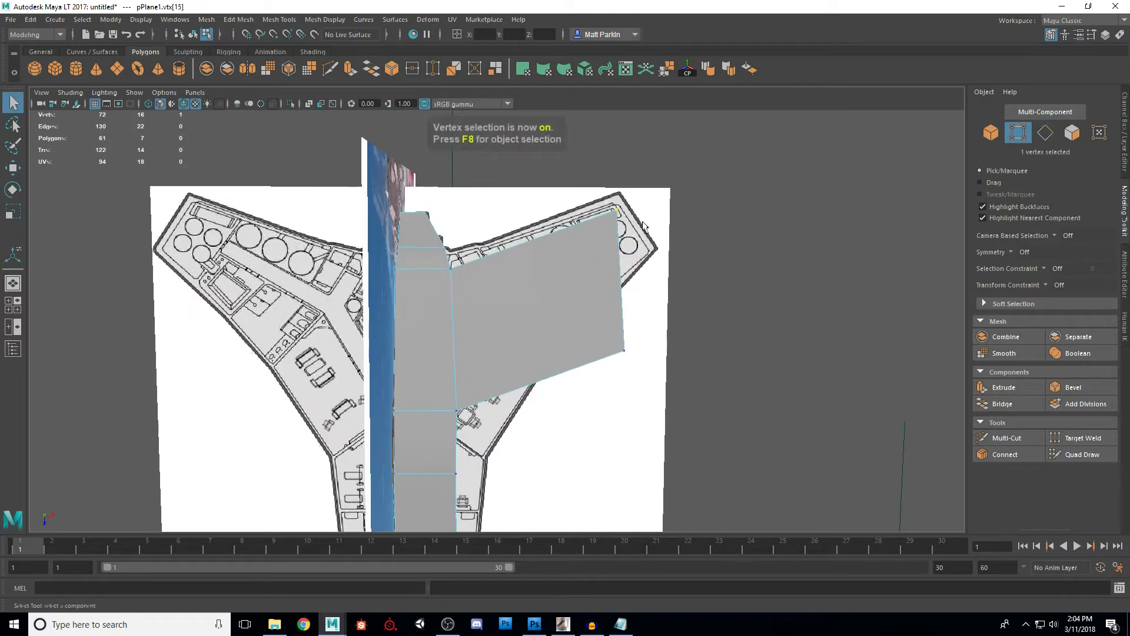
key("w")
middle_click_drag(654, 250, 651, 222)
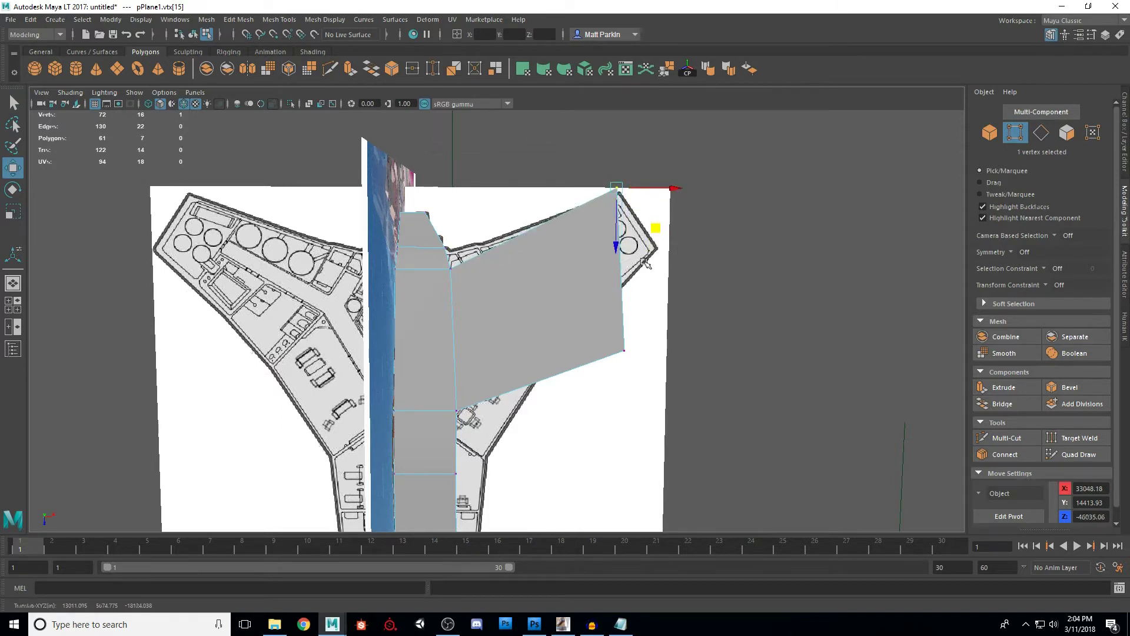
left_click(643, 369)
middle_click_drag(644, 368, 656, 303)
left_click(617, 188)
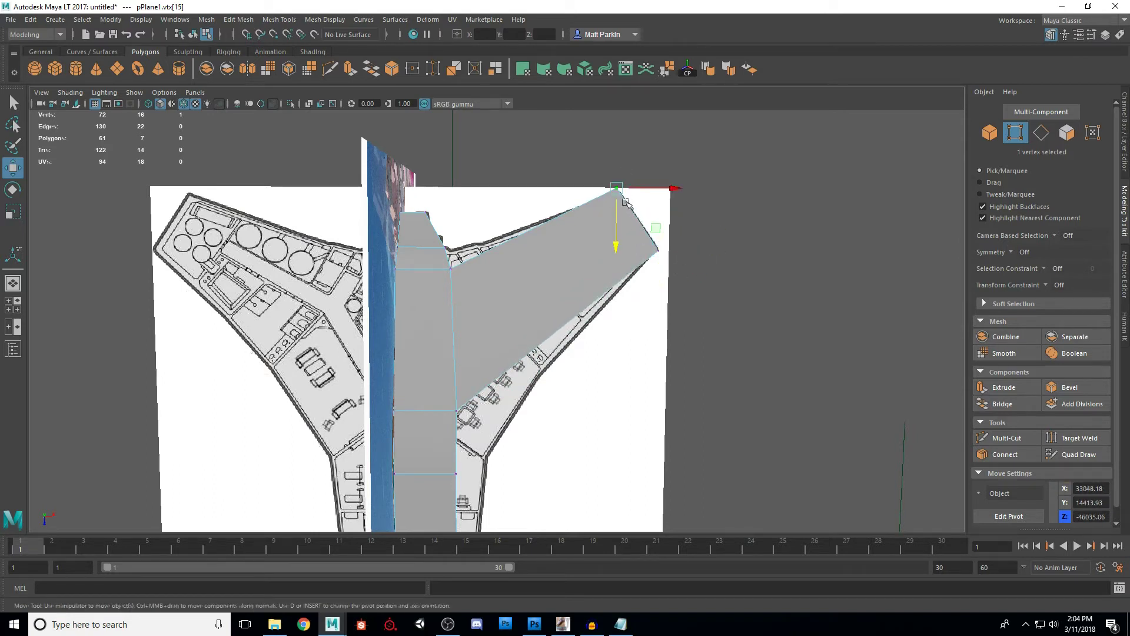
middle_click_drag(616, 227, 616, 232)
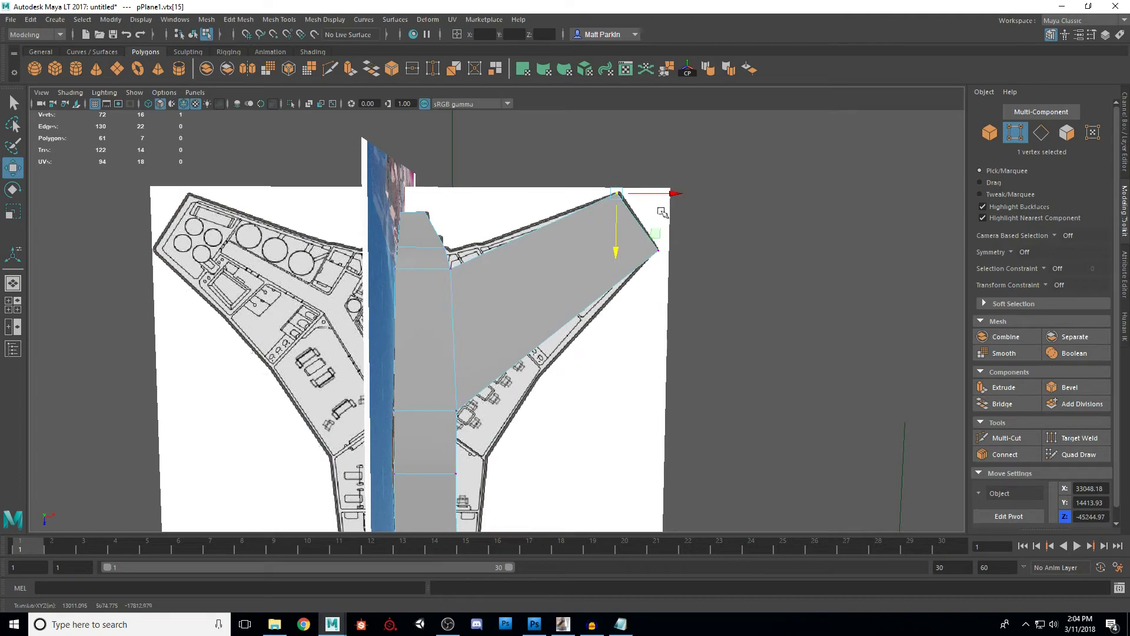
left_click_drag(674, 195, 677, 195)
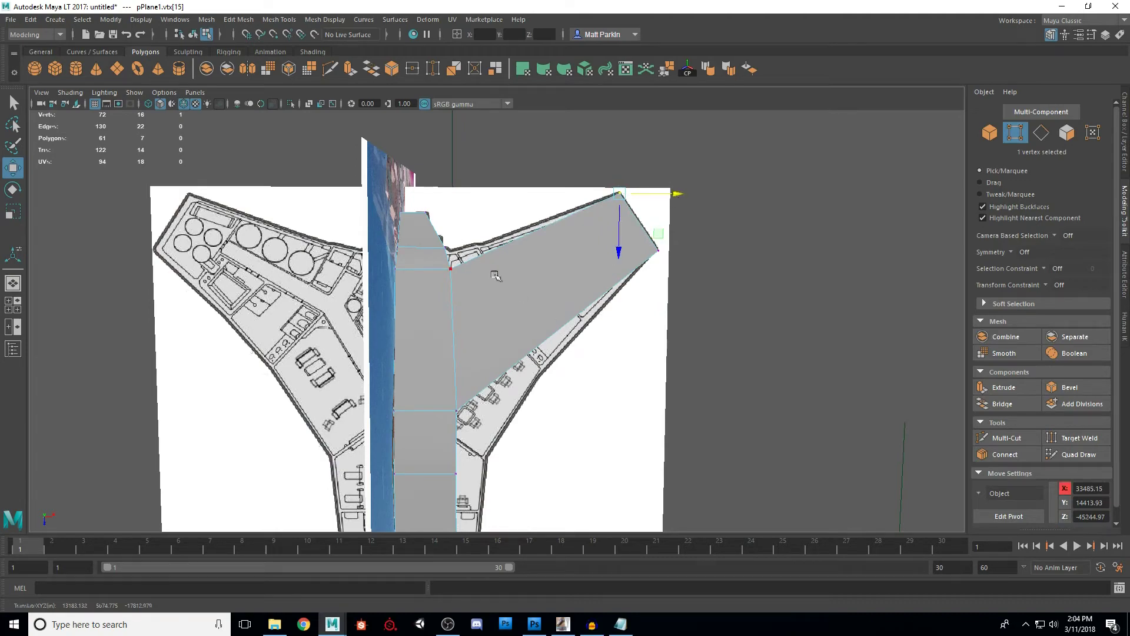
- Lower the centre-line vertex of the new cross edge along Y onto the ship's top line in the side view
key("space")
key("space")
left_click_drag(568, 293, 493, 318, "alt")
left_click(501, 255)
left_click_drag(501, 254, 496, 289, "alt")
key("space")
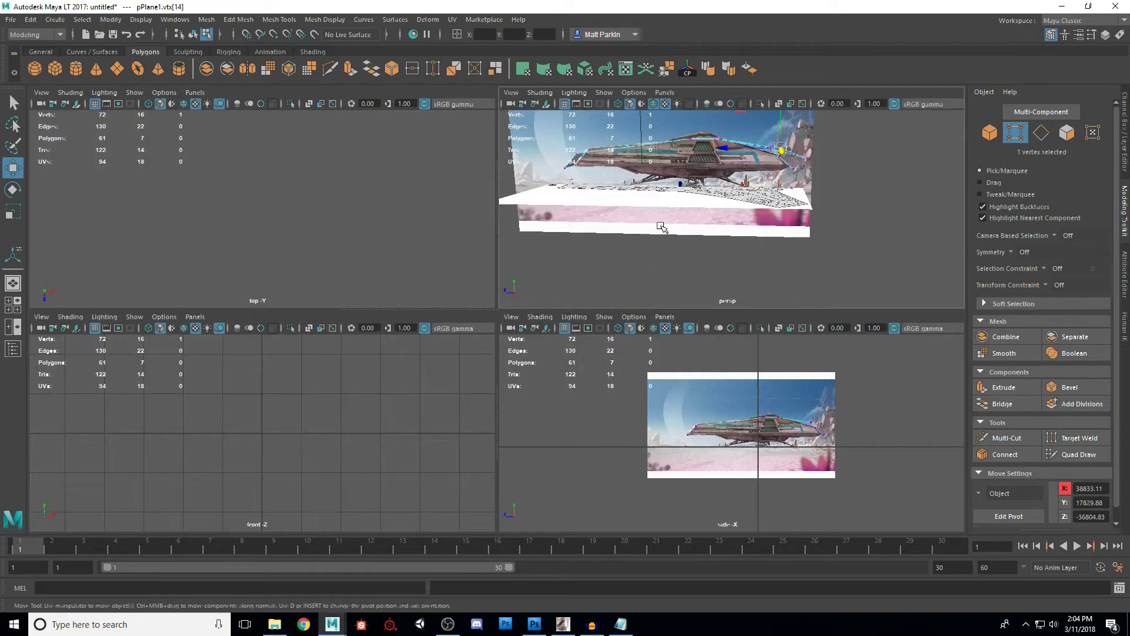
key("space")
scroll(563, 379, "up", 10)
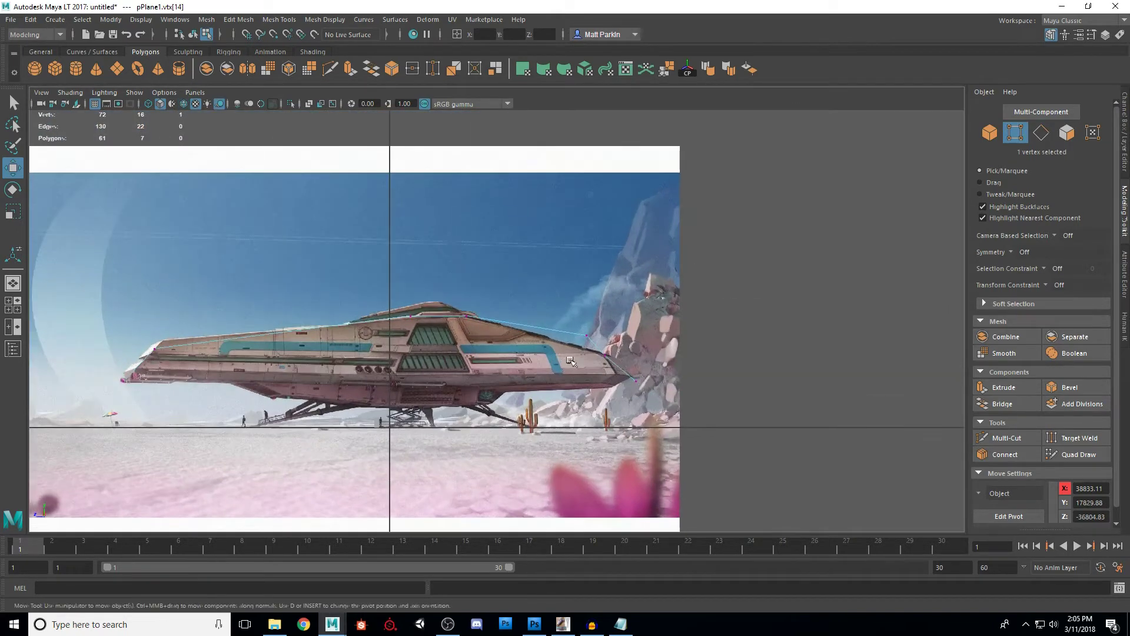
scroll(534, 348, "up", 3)
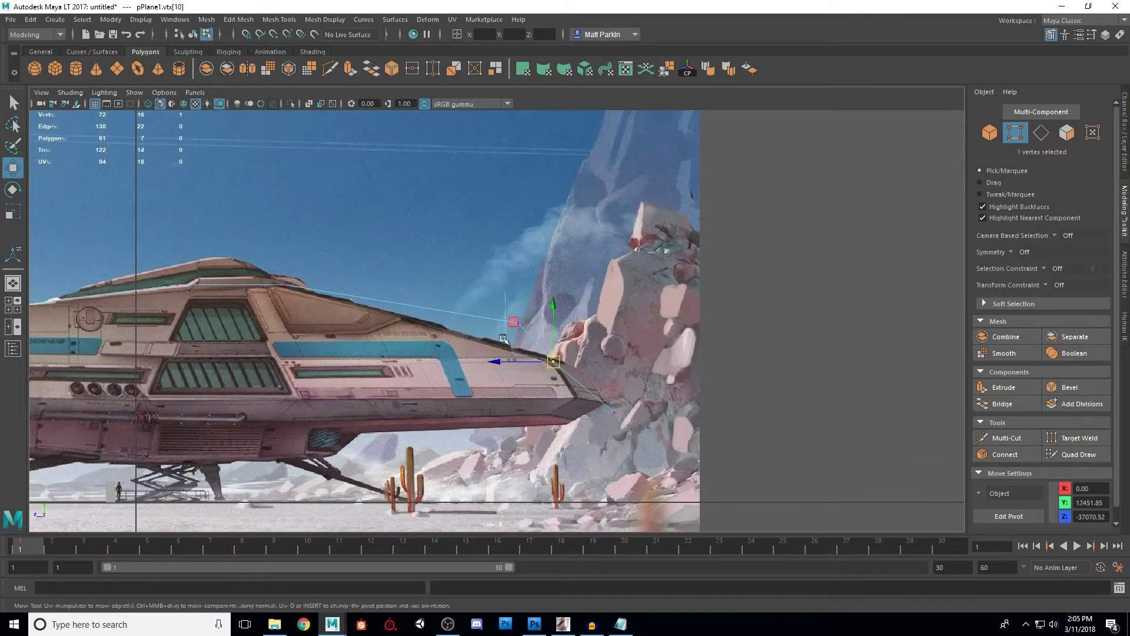
left_click_drag(514, 298, 517, 318)
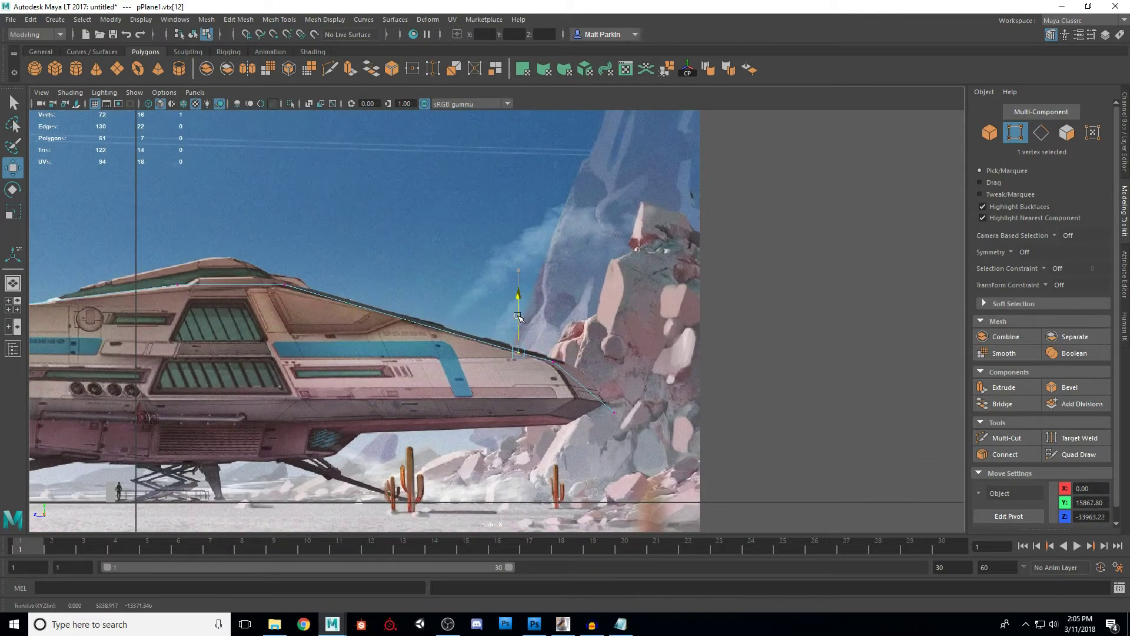
- Nudge the last two centre-line vertices at the strip's wing end along Y and Z to fit the side-view silhouette
left_click(584, 371)
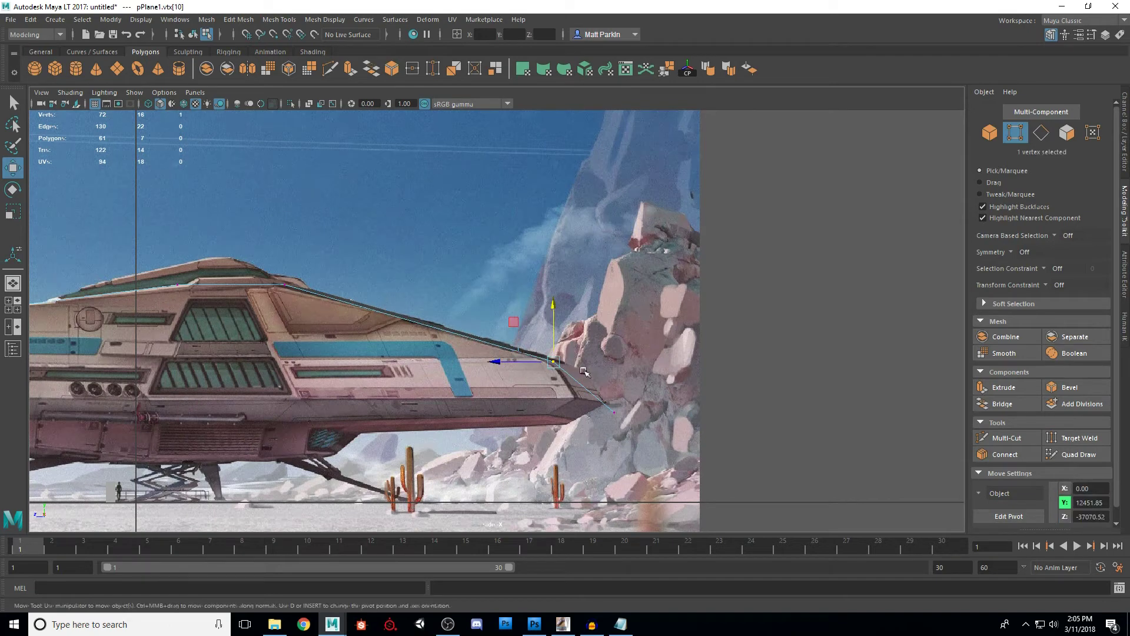
left_click_drag(516, 365, 518, 363)
left_click(635, 404)
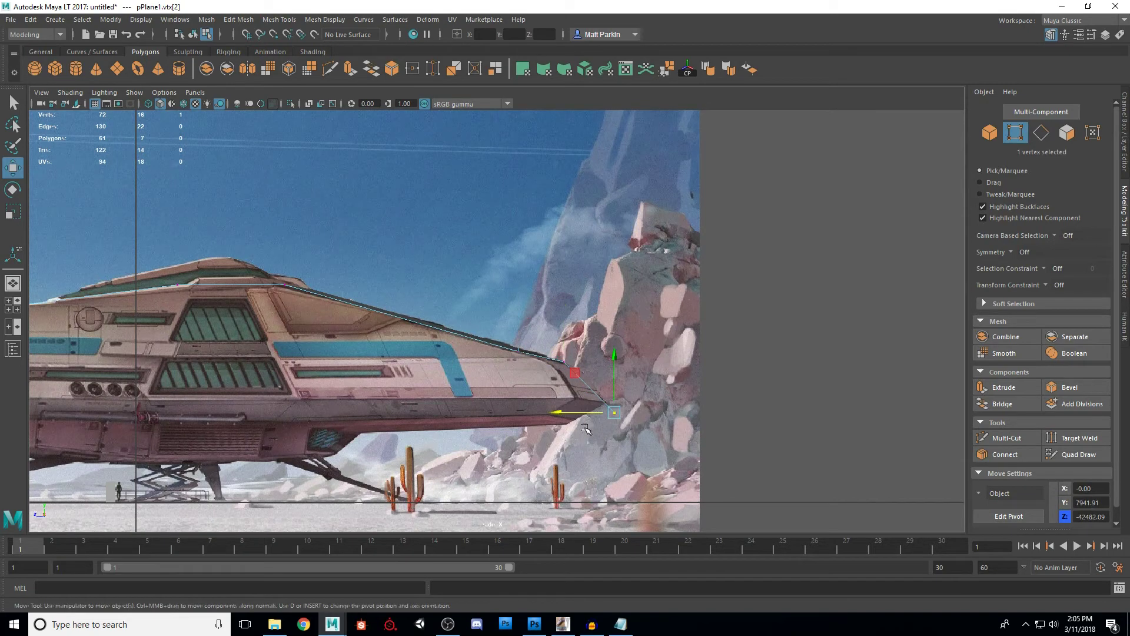
left_click_drag(560, 415, 558, 414)
left_click(562, 362)
left_click_drag(564, 327, 564, 330)
key("space")
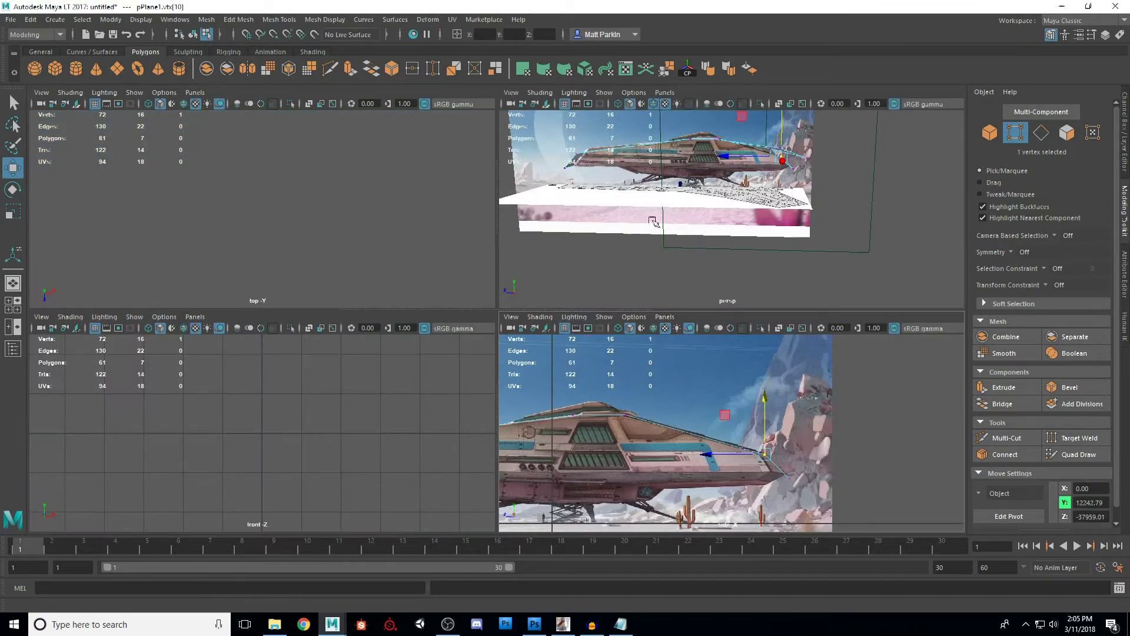
- Lower the wing-tip vertex nearer the ship's middle along Y so the wing slopes down toward its tip
key("space")
left_click_drag(652, 227, 318, 252, "alt")
left_click_drag(255, 232, 254, 233)
left_click_drag(259, 236, 382, 243, "alt")
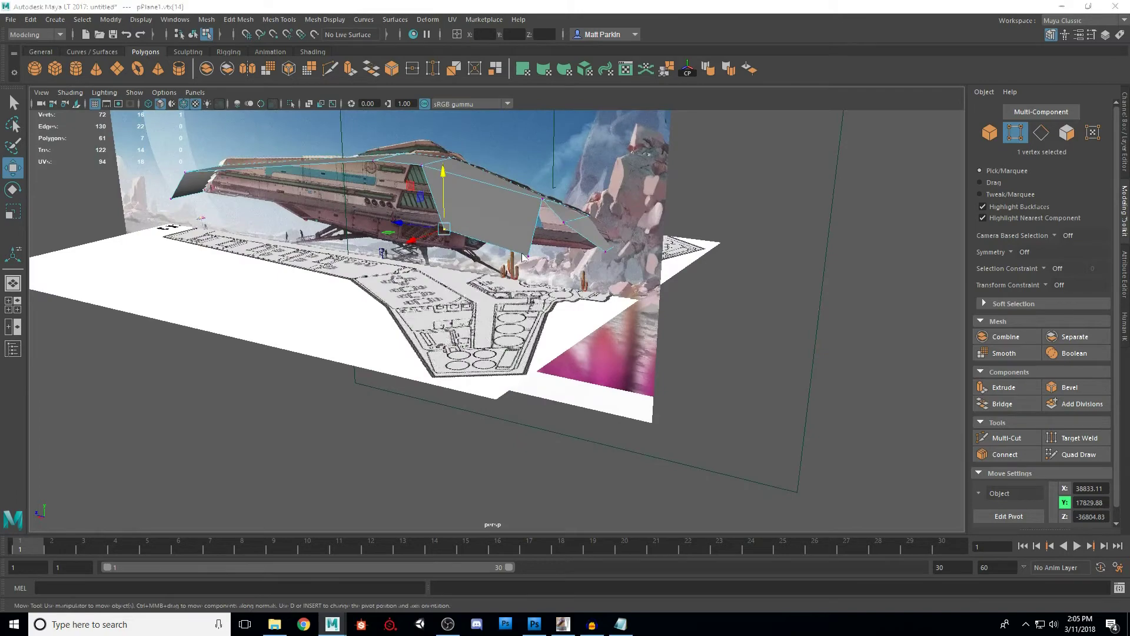
key("space")
key("space")
middle_click_drag(651, 428, 747, 374, "alt")
right_click_drag(748, 374, 569, 352, "alt")
key("space")
left_click_drag(676, 203, 618, 219, "alt")
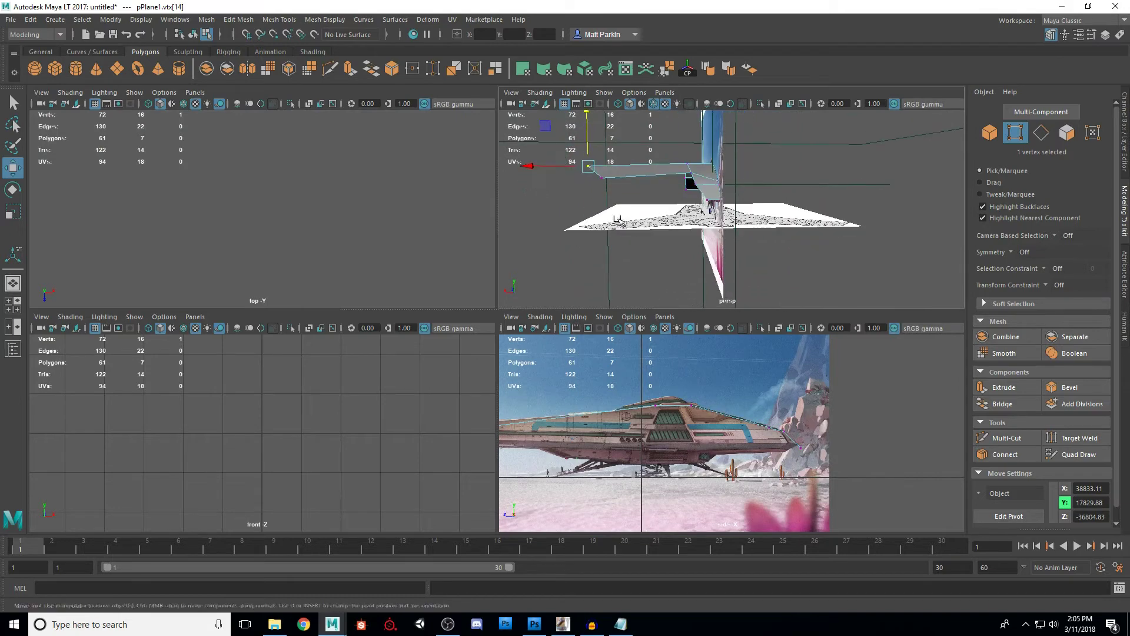
left_click_drag(588, 138, 589, 147)
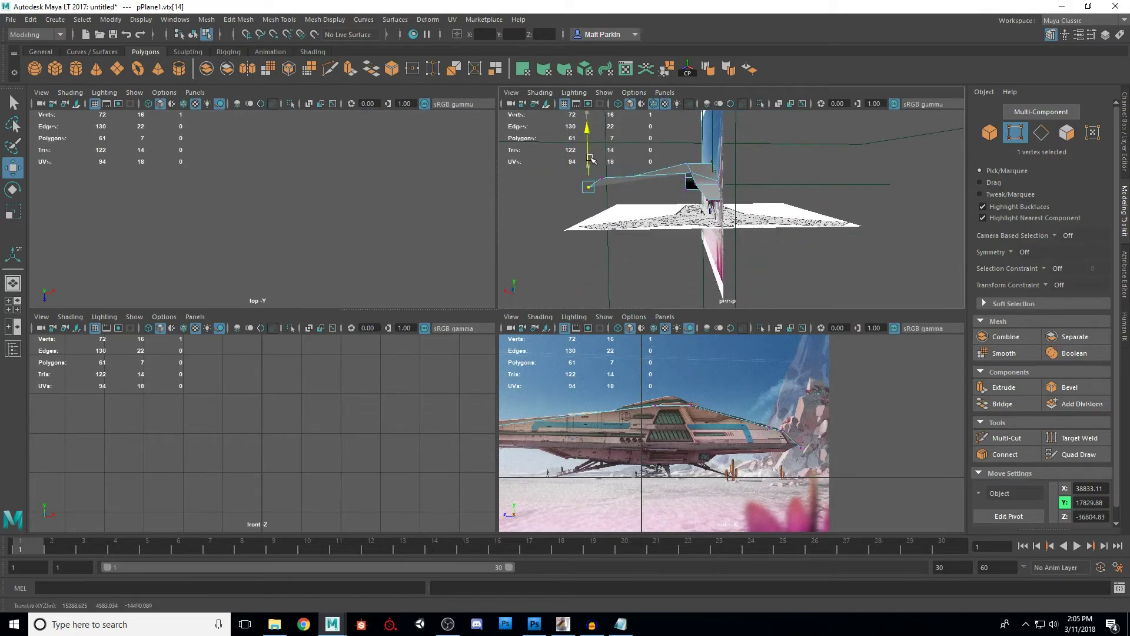
- Lower the other wing-tip vertex along Y to about the same height and select both tip vertices to compare them
left_click_drag(602, 177, 728, 215, "alt")
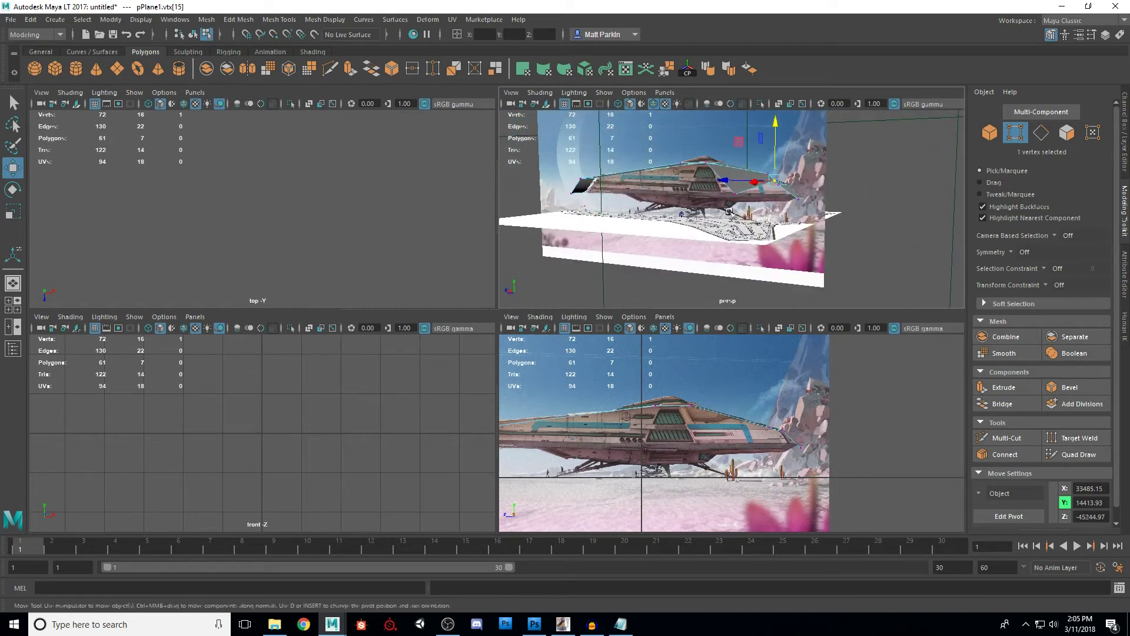
left_click(779, 154)
left_click_drag(780, 159, 818, 214, "alt")
left_click_drag(846, 148, 704, 199)
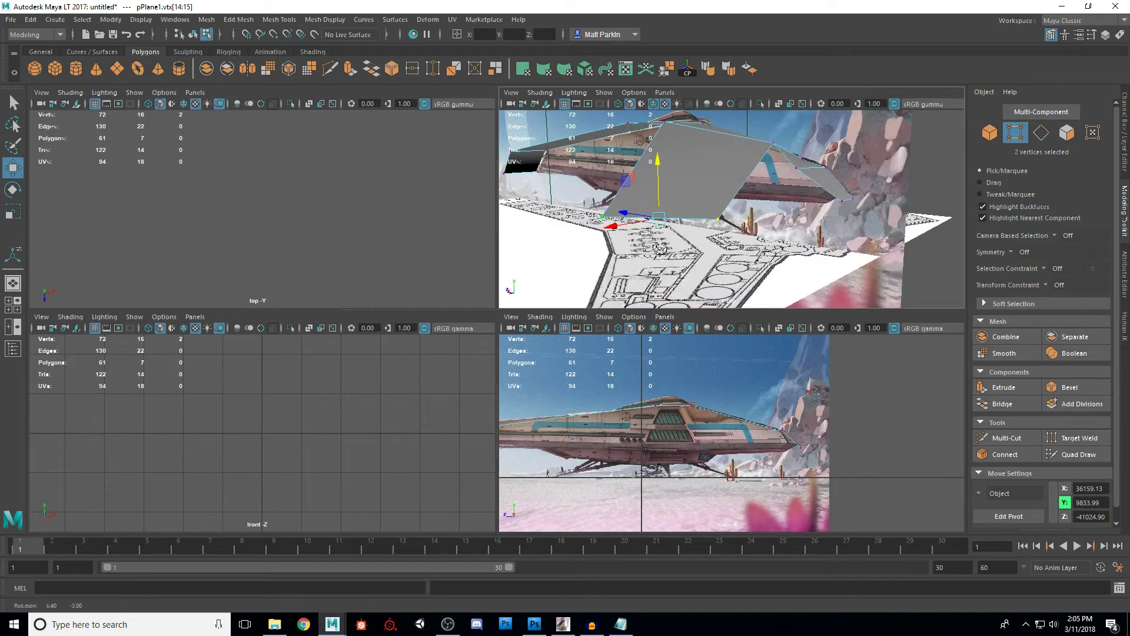
key("space")
left_click(248, 318)
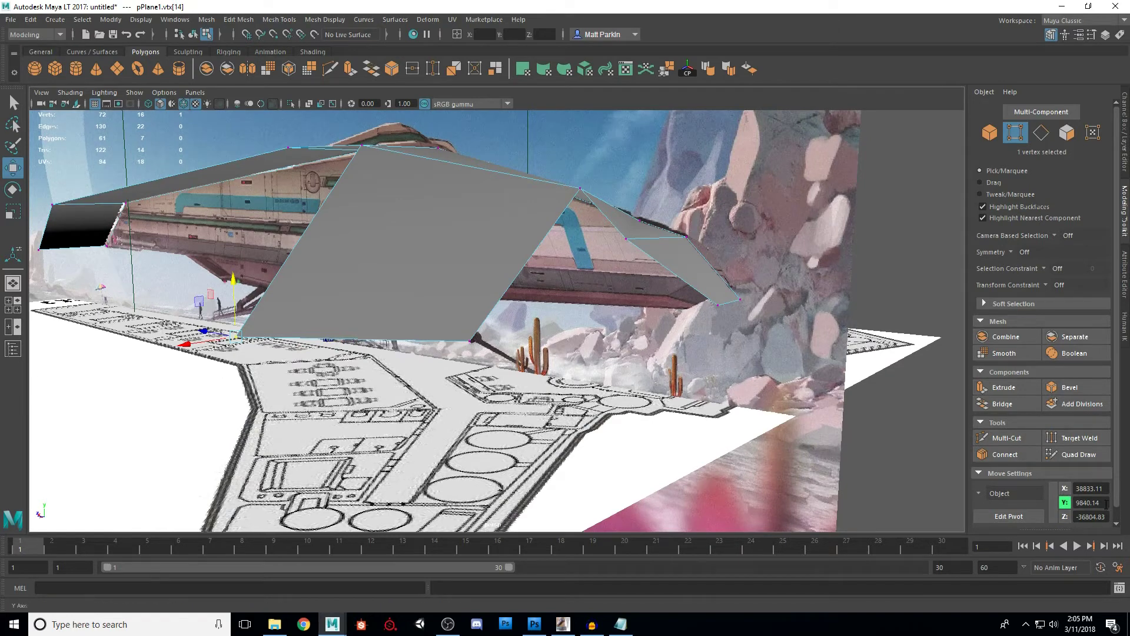
left_click(474, 343)
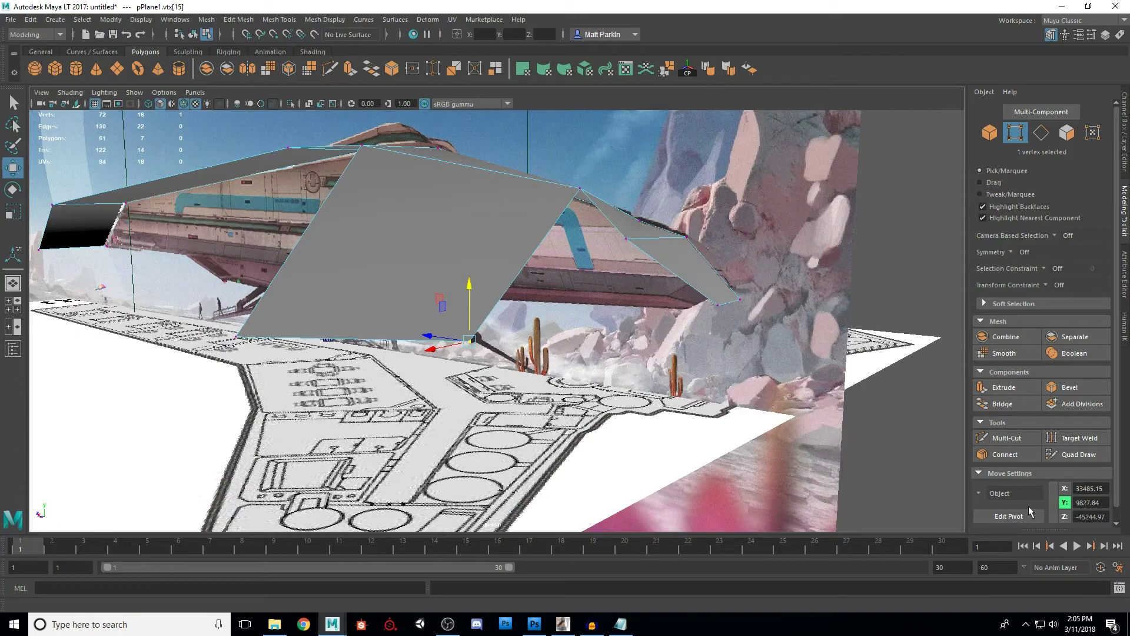
middle_click_drag(539, 331, 568, 310, "alt")
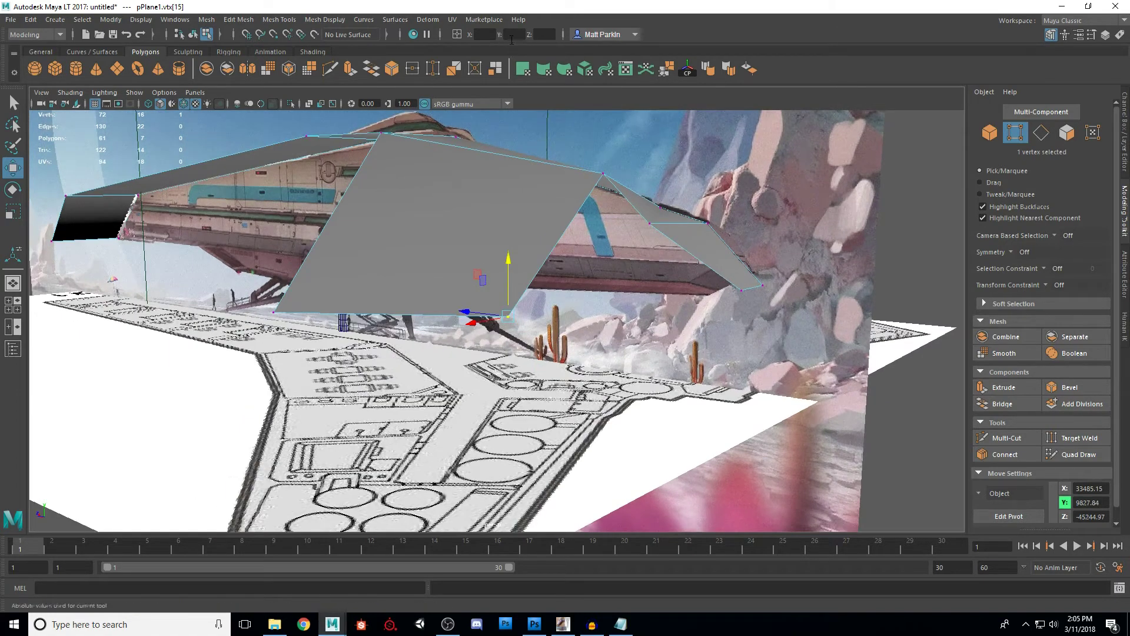
key("Return")
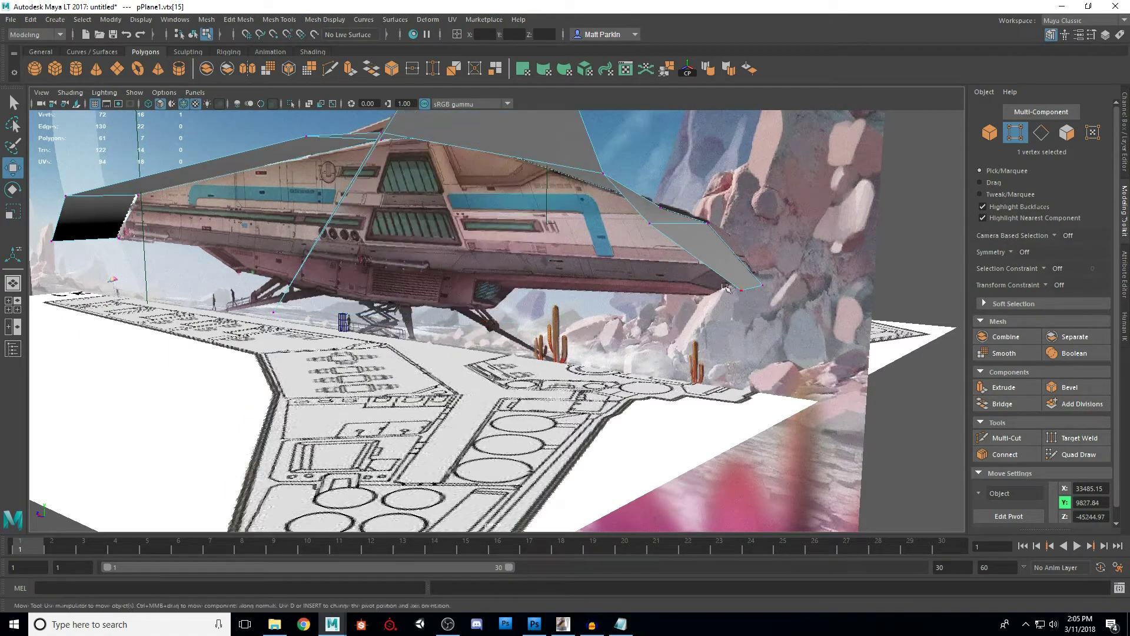
left_click_drag(447, 322, 490, 319, "alt")
scroll(490, 318, "down", 3)
key("ctrl+z")
left_click(469, 315)
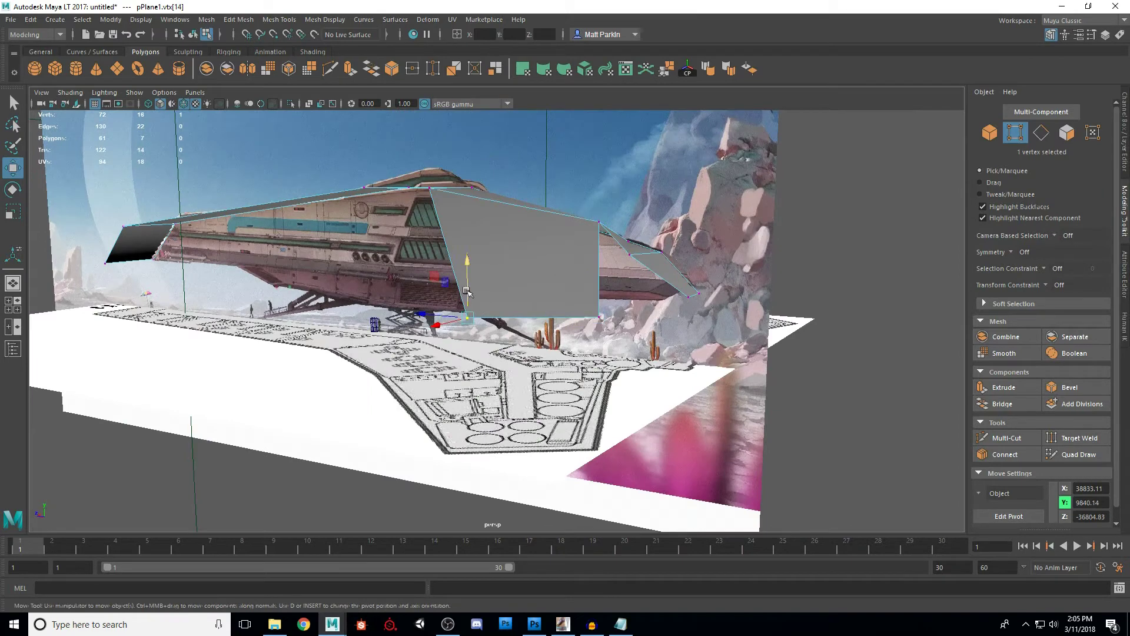
key("ctrl+z")
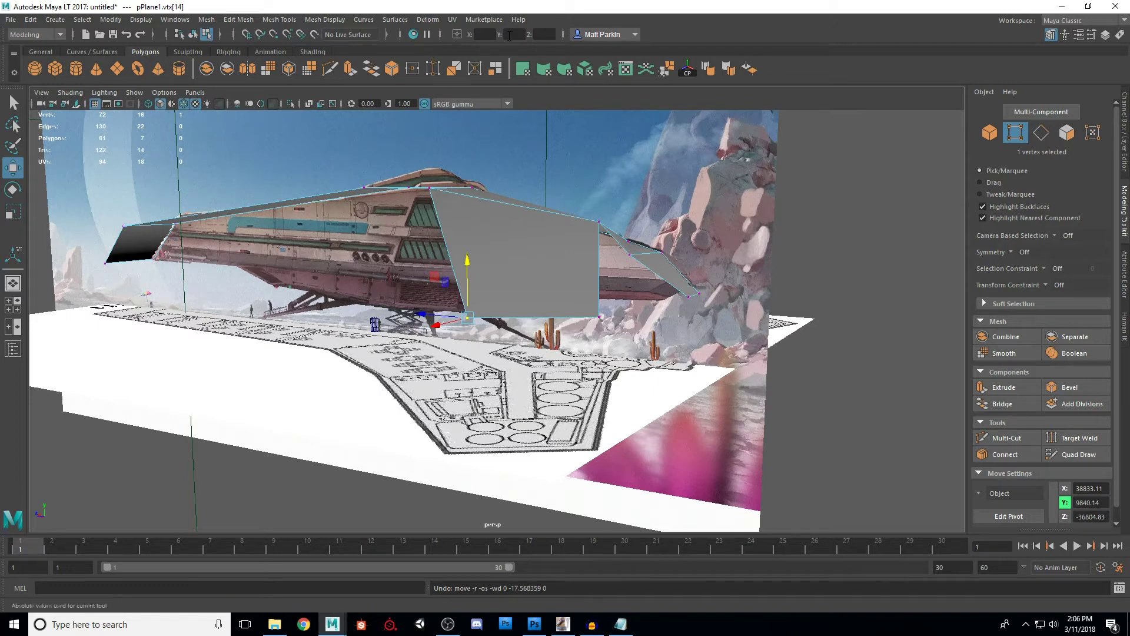
key("ctrl+z")
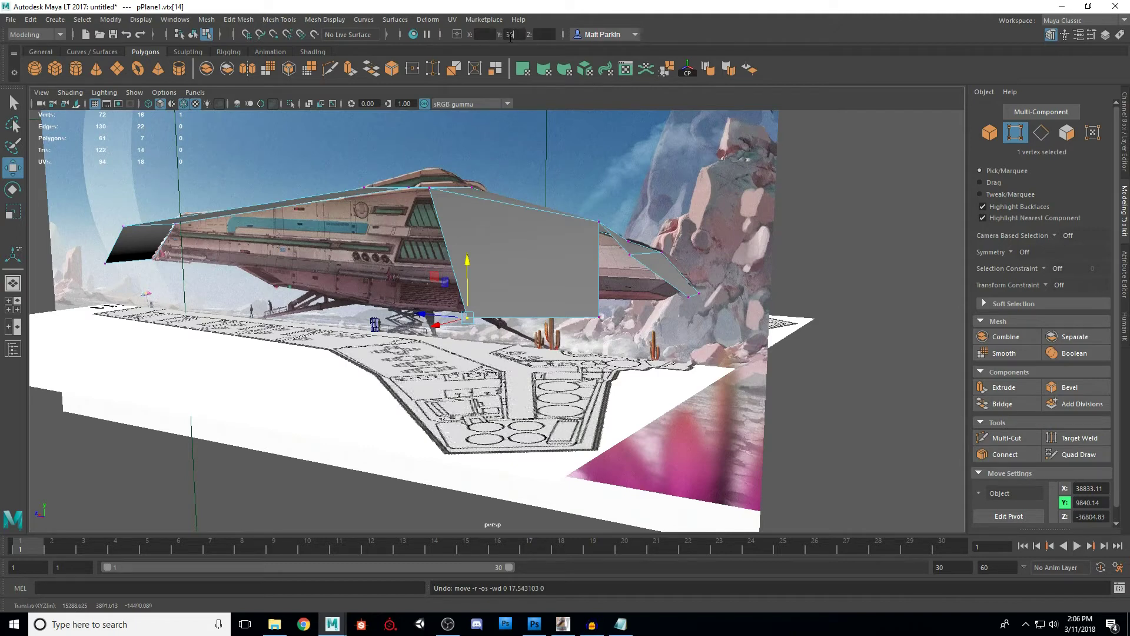
- Set the Y coordinate of both wing-tip vertices to 3900
key("Return")
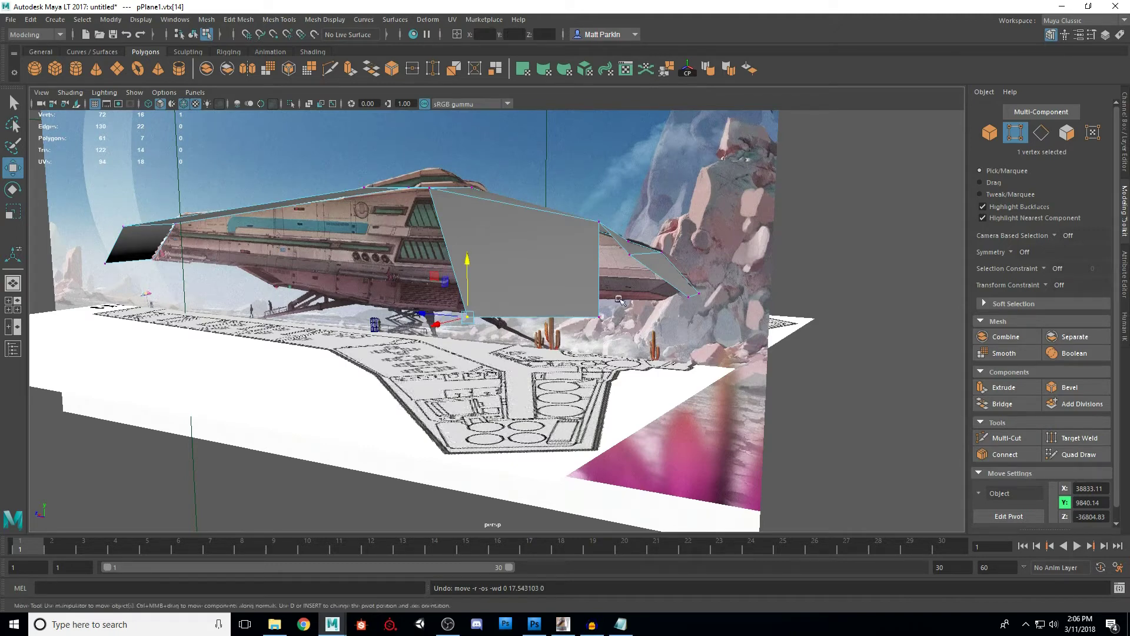
left_click(599, 318)
left_click(519, 37)
type("3900")
key("Return")
- Lower the outer vertex of the cross edge at the wing root along Y to smooth the transition into the wing
left_click_drag(554, 312, 710, 305, "alt")
left_click_drag(802, 324, 489, 317, "alt")
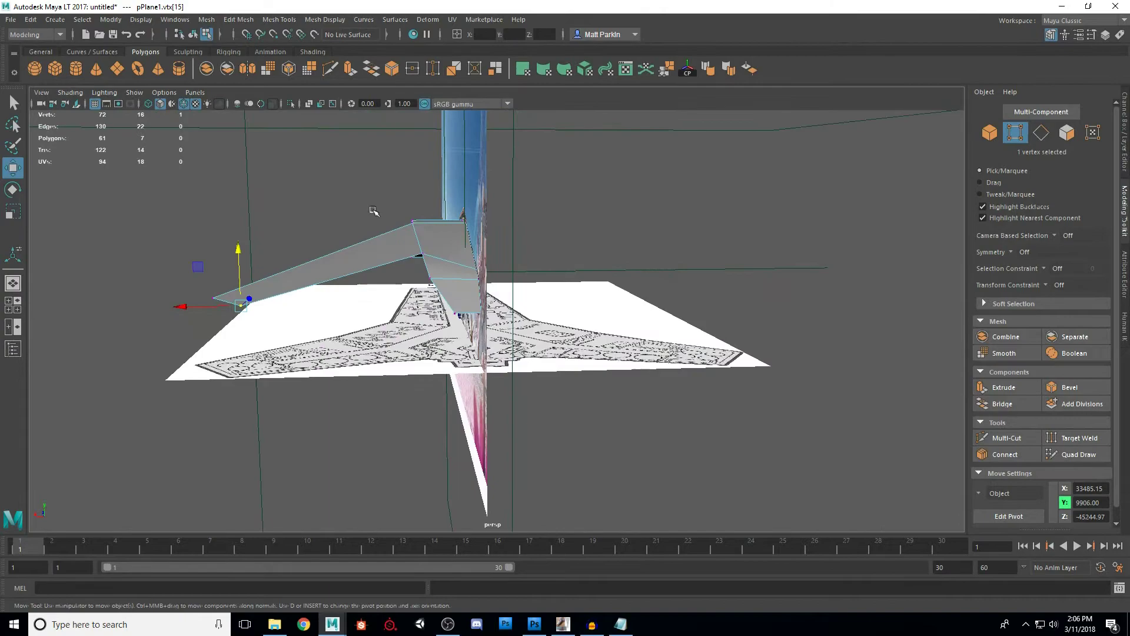
left_click_drag(411, 255, 709, 291)
left_click(635, 248)
left_click_drag(636, 248, 490, 280)
left_click(557, 263)
left_click_drag(558, 222, 559, 238)
left_click_drag(509, 294, 662, 310, "alt")
left_click_drag(696, 377, 530, 290, "alt")
- Try to bring the hull strip into view in the empty top view by selecting its vertices
key("space")
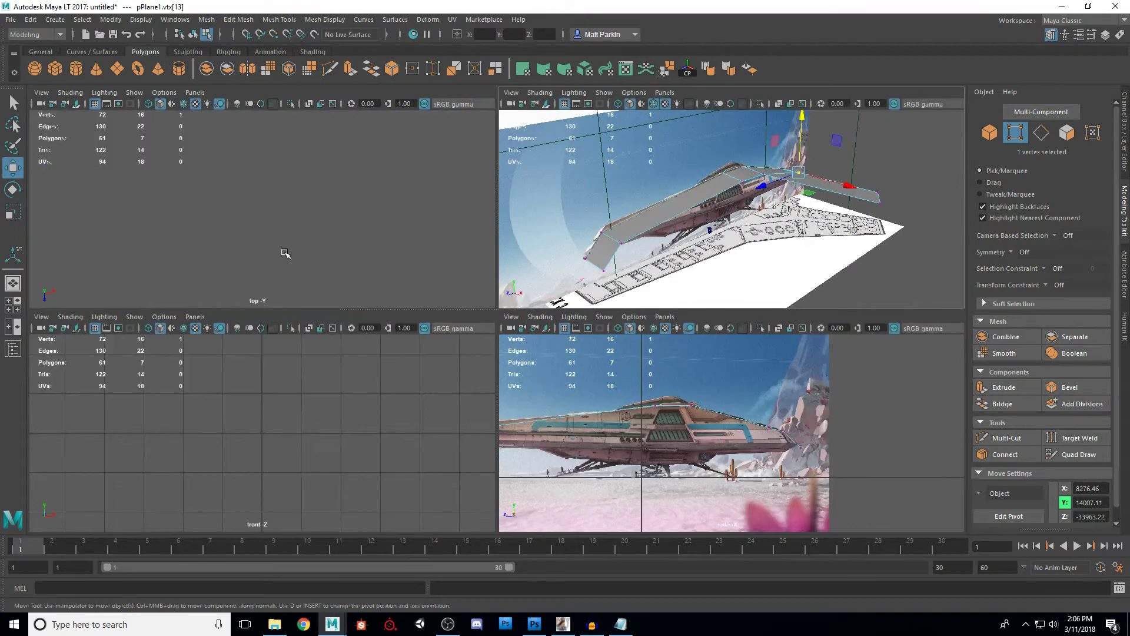
left_click(308, 233)
key("ctrl+z")
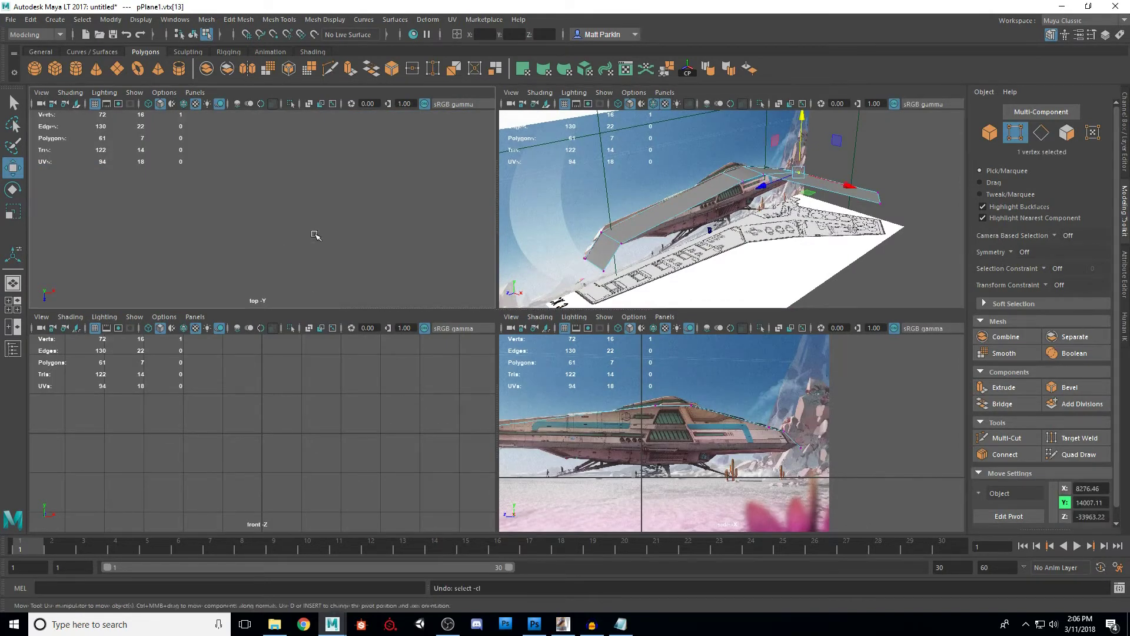
left_click_drag(878, 273, 514, 140)
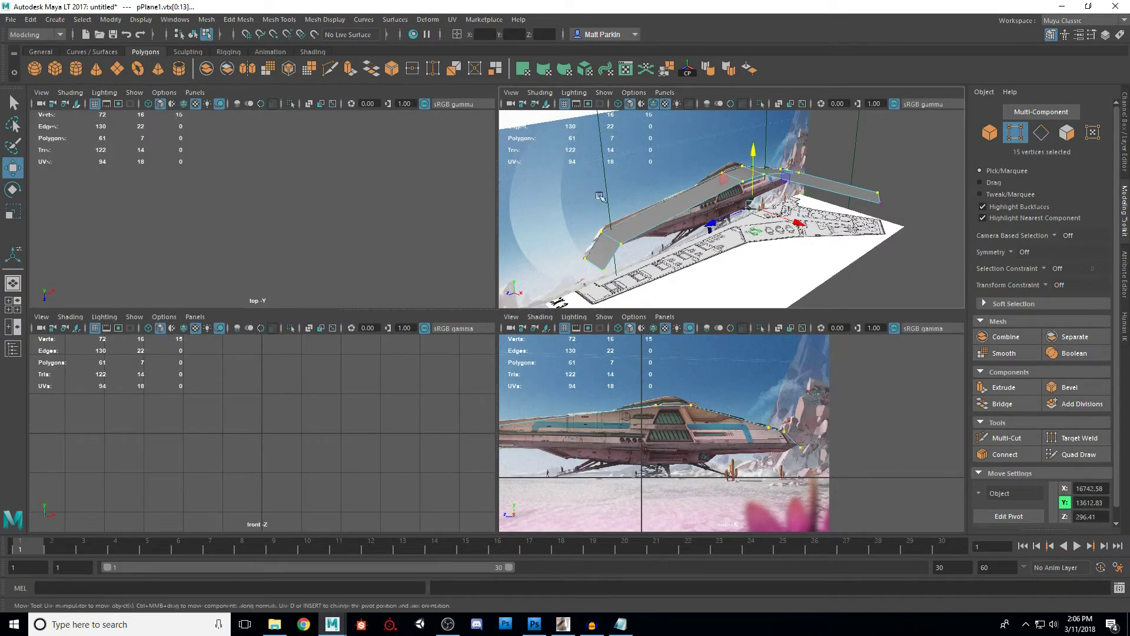
scroll(324, 230, "down", 3)
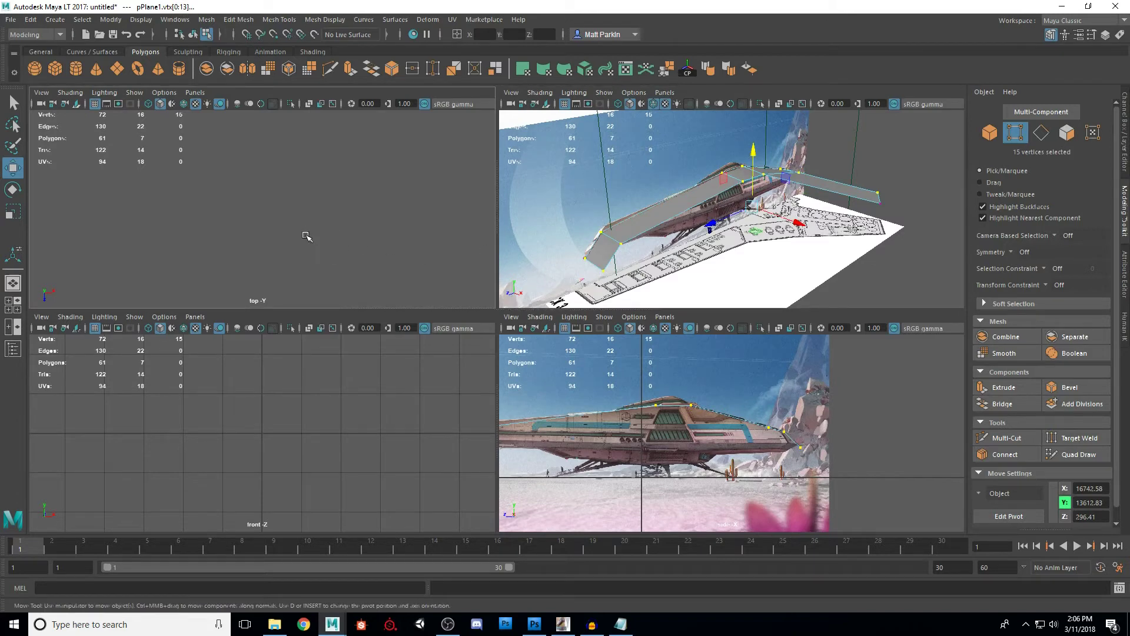
- Set the top camera's far clip plane to 1000000 so the mesh and deck plan display in the top view
left_click(41, 93)
left_click(59, 114)
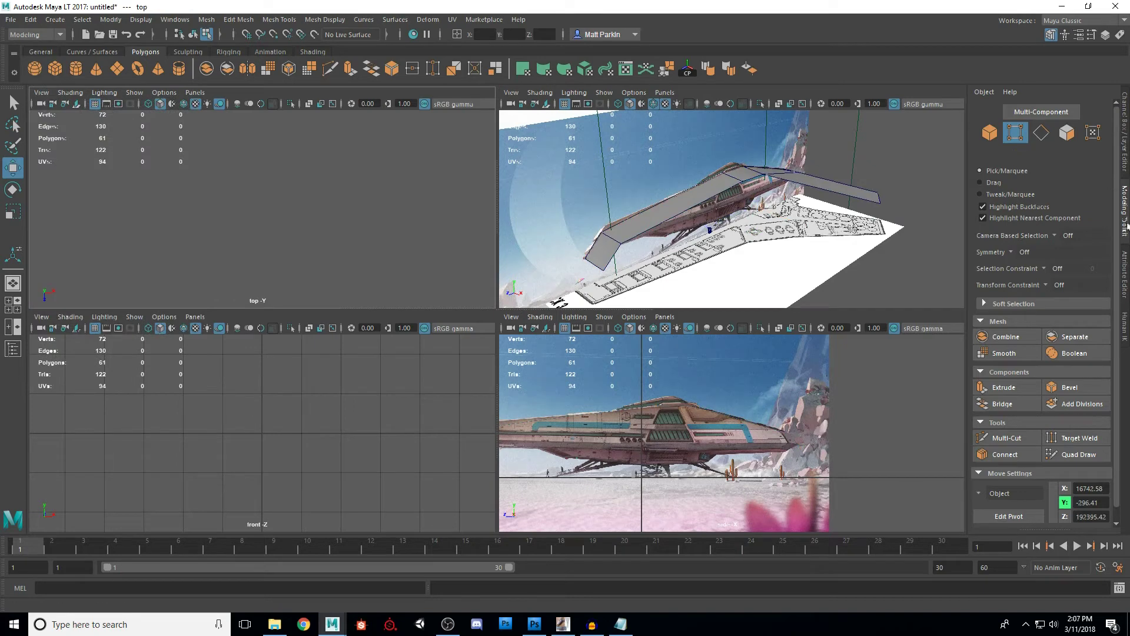
left_click(1126, 272)
type("1")
key("Tab")
type("000000")
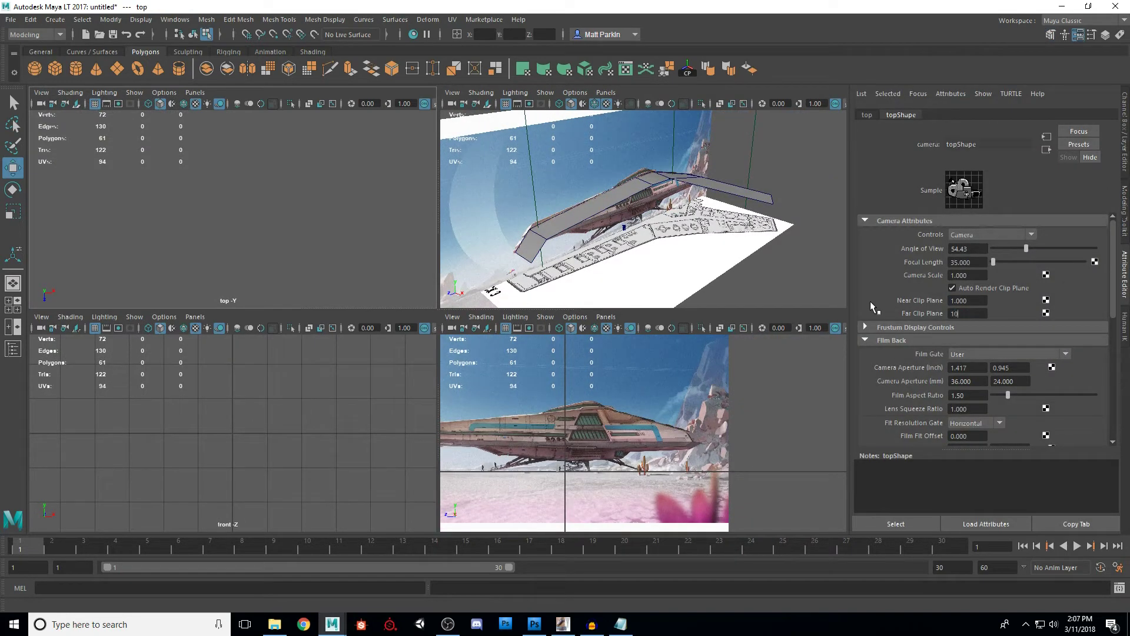
key("Return")
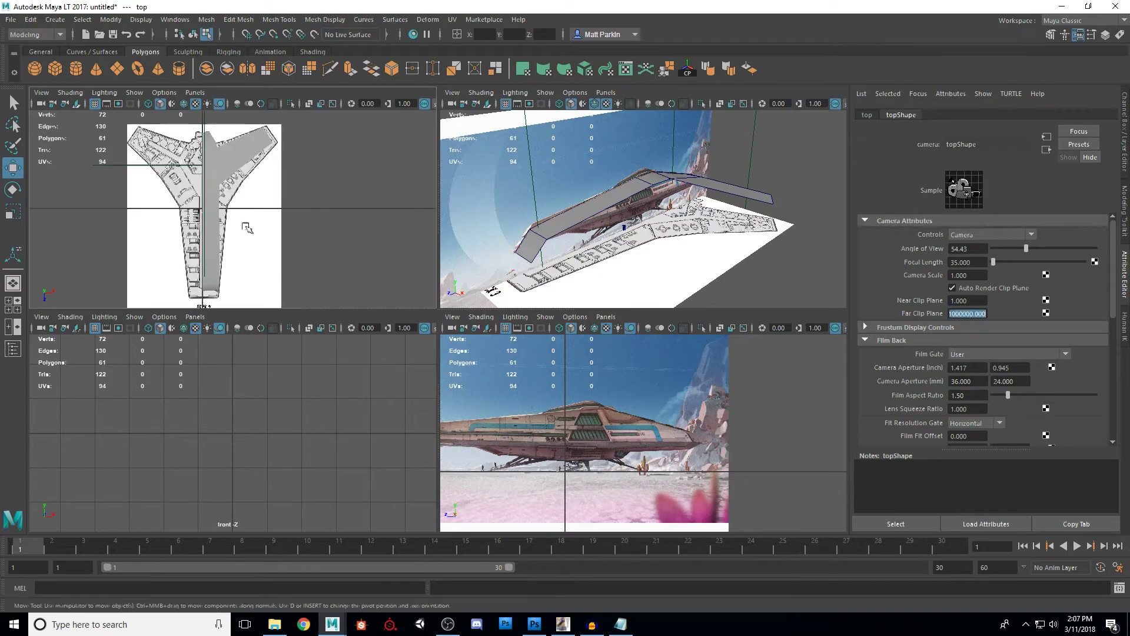
- In the top view, move both wing-tip vertices onto the corners of the wing tip on the deck plan
scroll(253, 177, "up", 4)
key("space")
middle_click_drag(343, 200, 268, 177, "alt")
left_click(455, 211)
middle_click_drag(478, 233, 463, 275, "alt")
scroll(463, 275, "up", 2)
middle_click_drag(531, 215, 513, 267, "alt")
left_click_drag(525, 197, 476, 224)
middle_click_drag(536, 246, 549, 236)
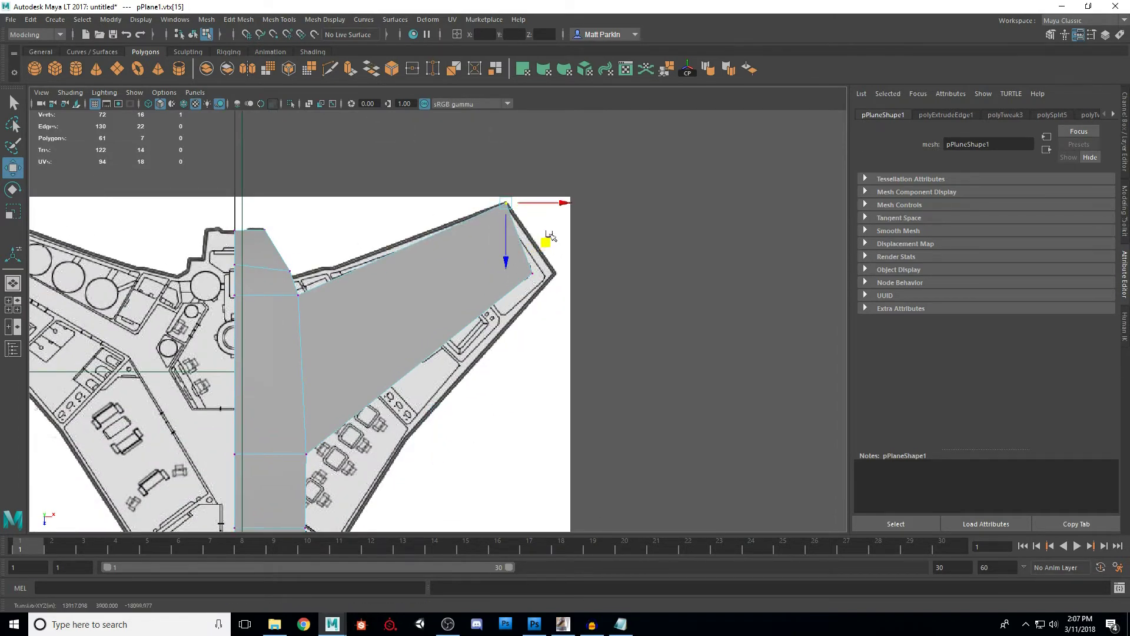
left_click_drag(518, 257, 597, 315)
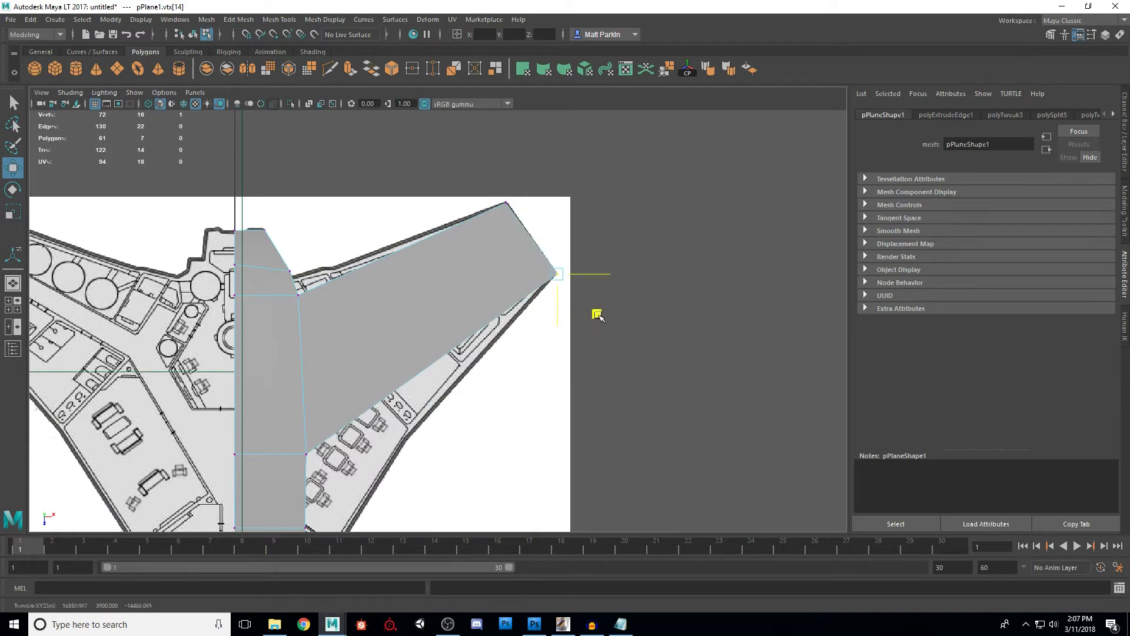
- Move the front wing-root vertex to fit the wing's leading edge and shift the neighbouring hull cross edge along Z toward the nose
middle_click_drag(597, 314, 655, 194, "alt")
left_click_drag(341, 327, 341, 328)
left_click_drag(404, 374, 380, 462)
left_click_drag(285, 406, 326, 471)
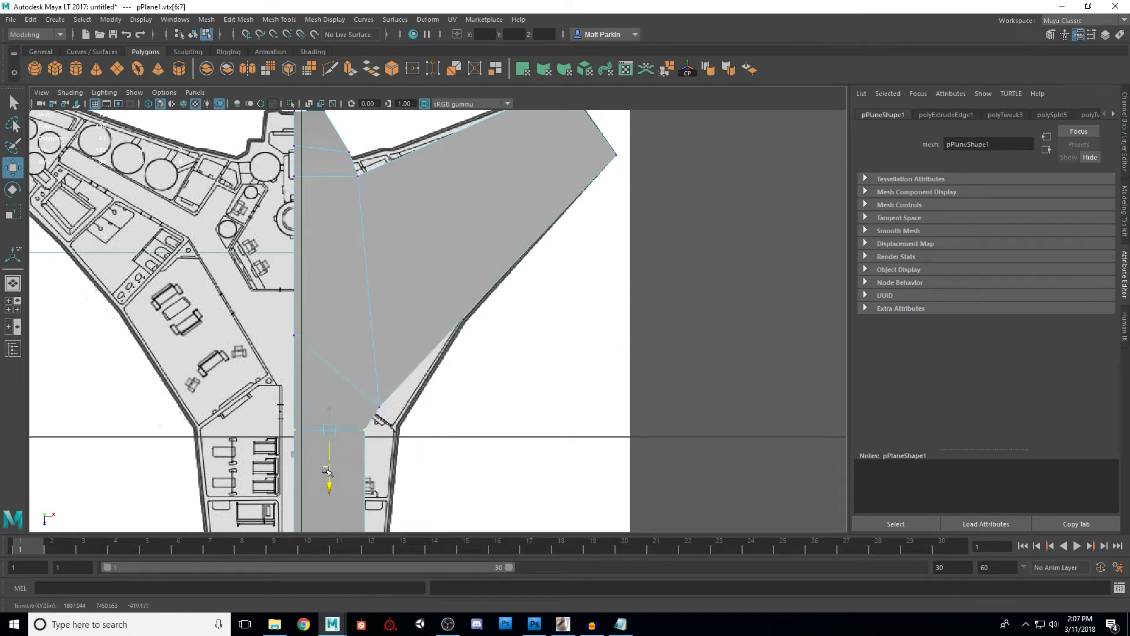
- Shift the front wing-root vertex slightly along Z and slide its centre-line counterpart toward the nose to straighten their cross edge
left_click(380, 407)
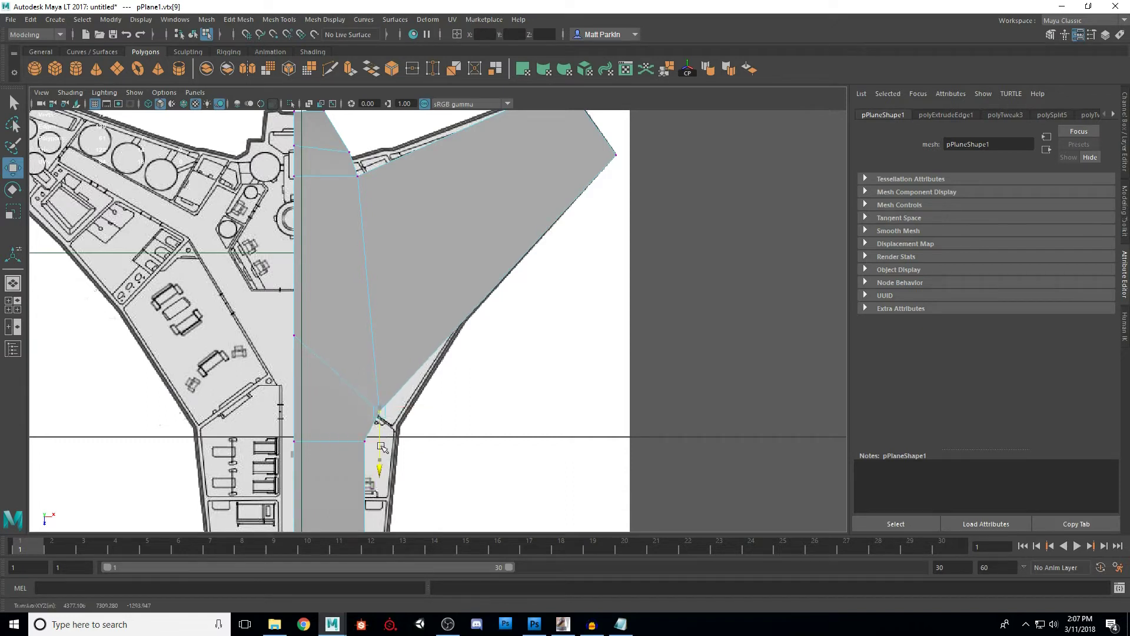
left_click(293, 335)
left_click_drag(294, 375, 294, 391)
- Move the outer vertex of the cross edge near the tail onto the tail outline of the deck plan
middle_click_drag(372, 198, 371, 316, "alt")
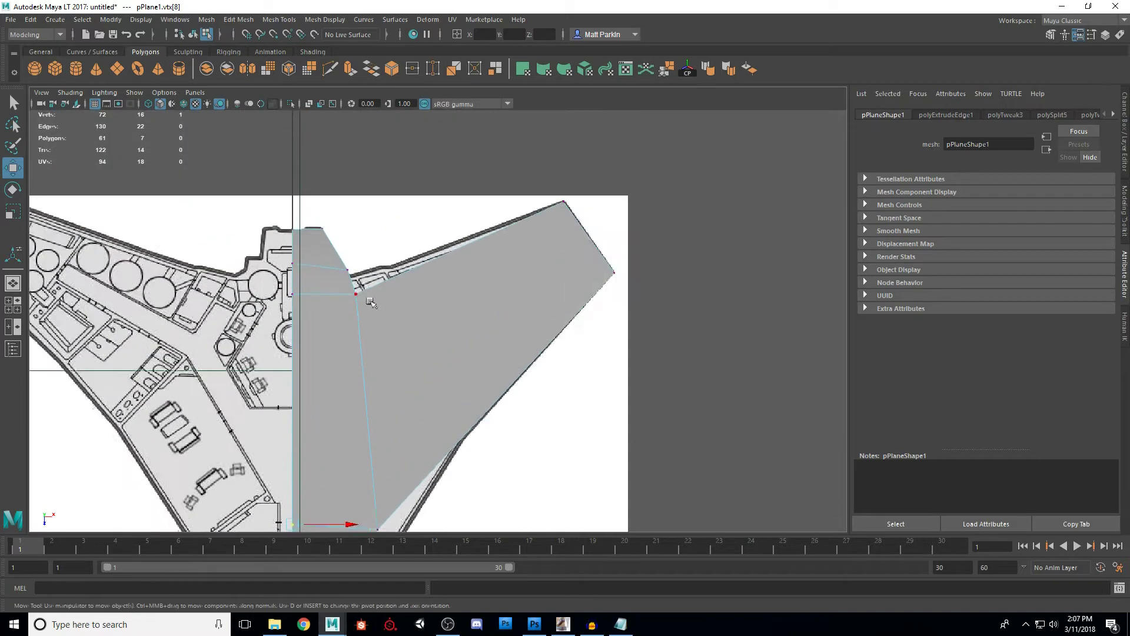
scroll(363, 297, "up", 1)
left_click(337, 266)
mouse_move(379, 304)
middle_mouse_down()
mouse_move(356, 301)
mouse_move(374, 289)
middle_mouse_up()
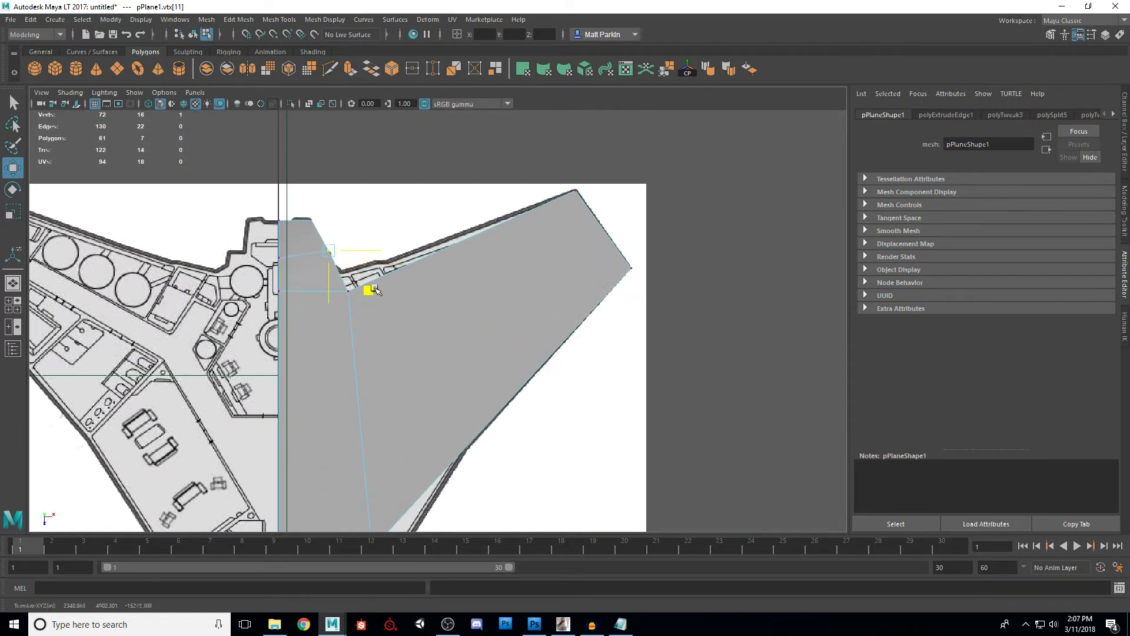
left_click_drag(382, 253, 384, 257)
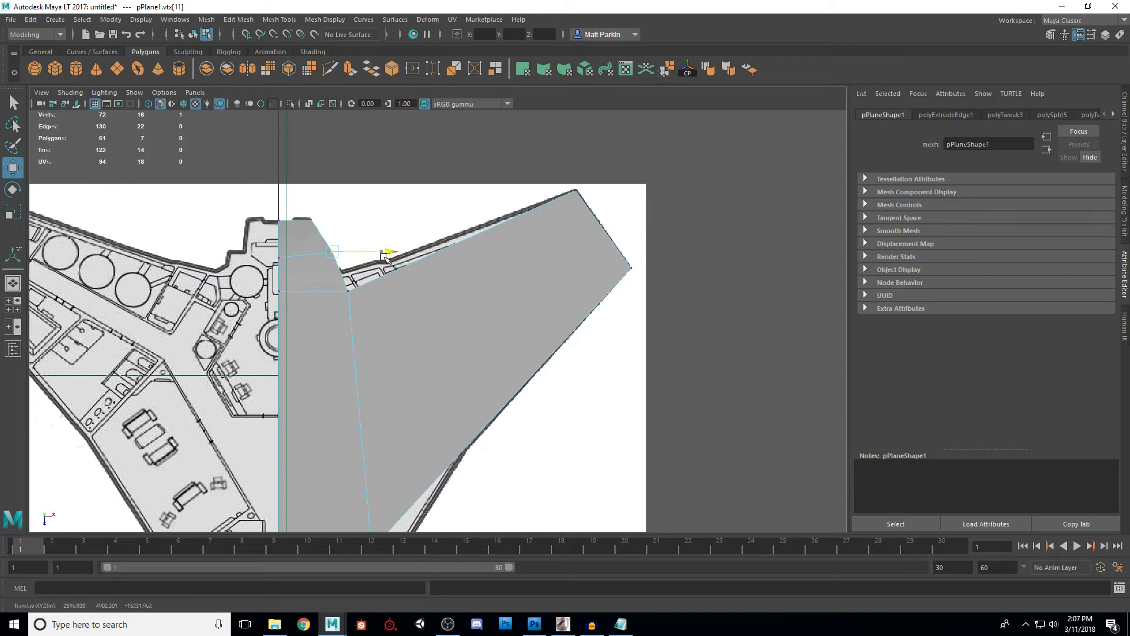
- Move the rear wing-root vertex along Z and X into the notch where the wing meets the tail on the deck plan
left_click(350, 290)
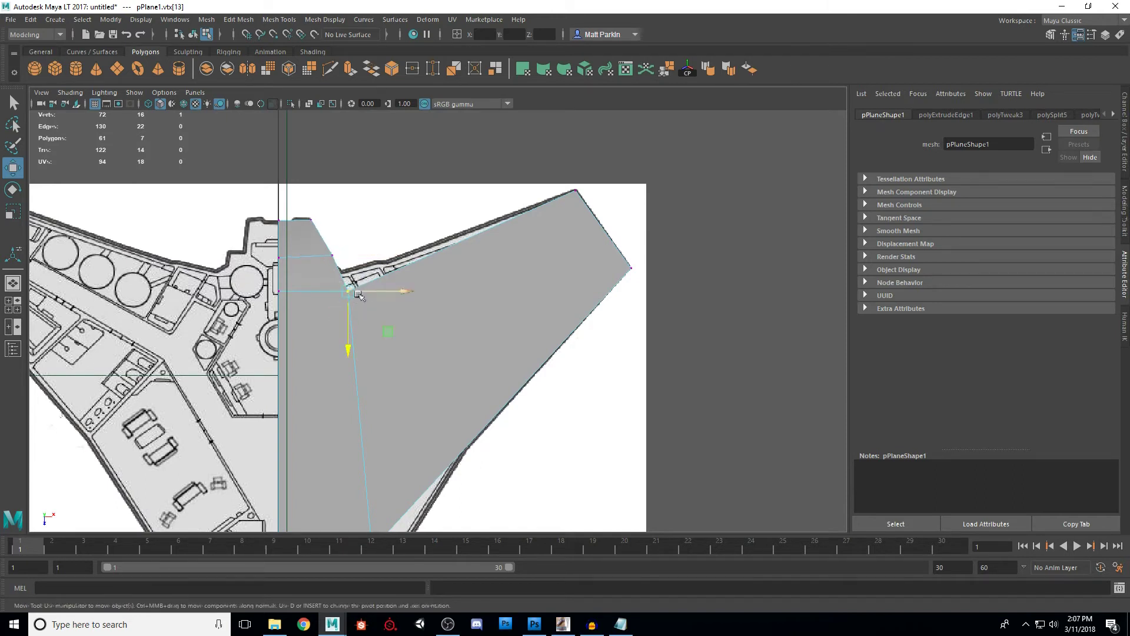
left_click_drag(344, 340, 348, 319)
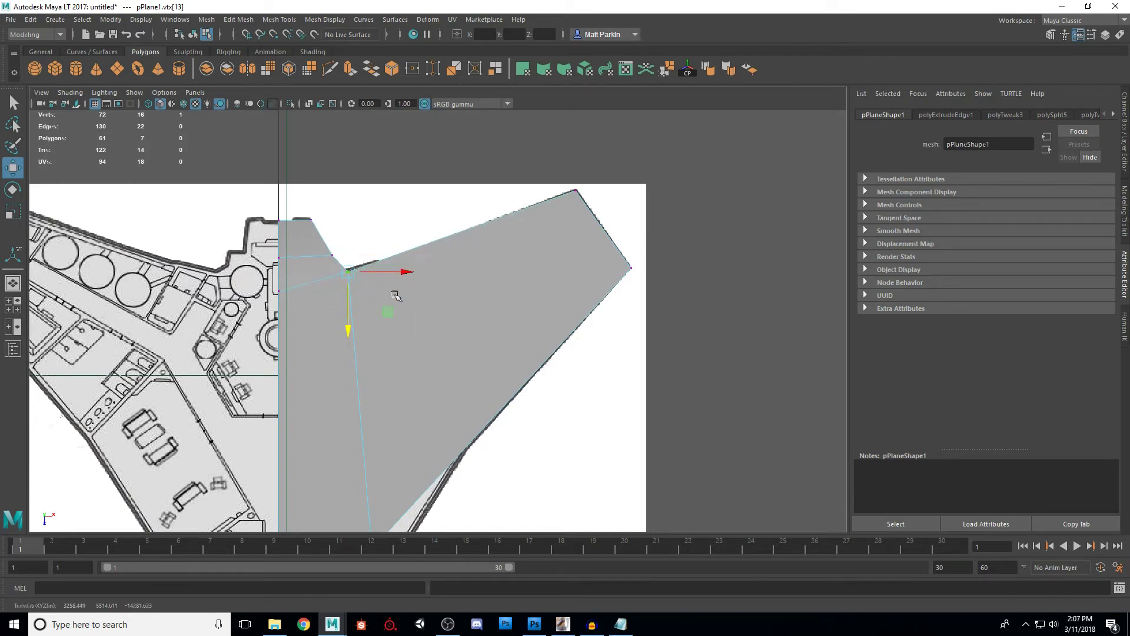
left_click_drag(398, 277, 393, 277)
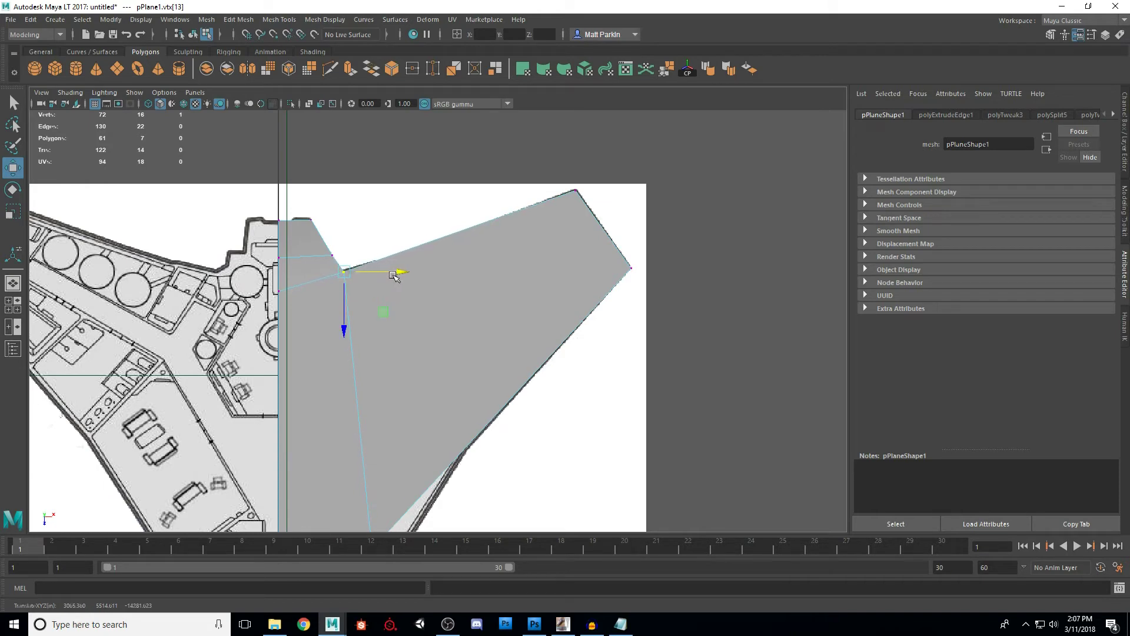
- Move the outer vertex of the hull cross edge just ahead of the wing root slightly outward along X
middle_click_drag(416, 358, 421, 230, "alt")
scroll(421, 294, "down", 1)
middle_click_drag(394, 453, 406, 305, "alt")
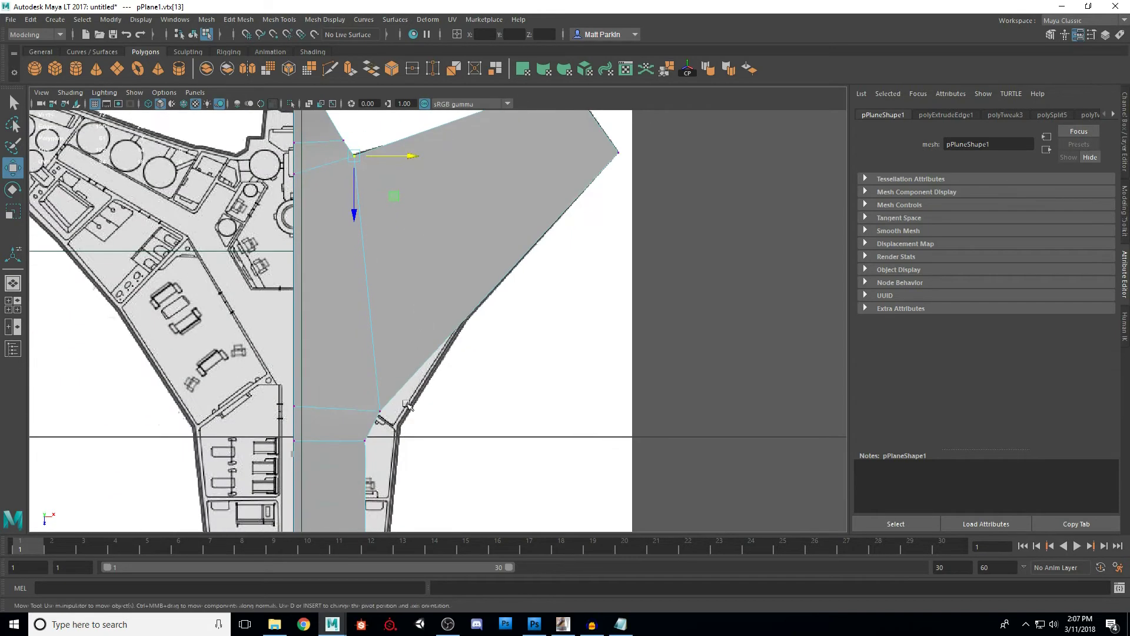
left_click_drag(344, 310, 344, 311)
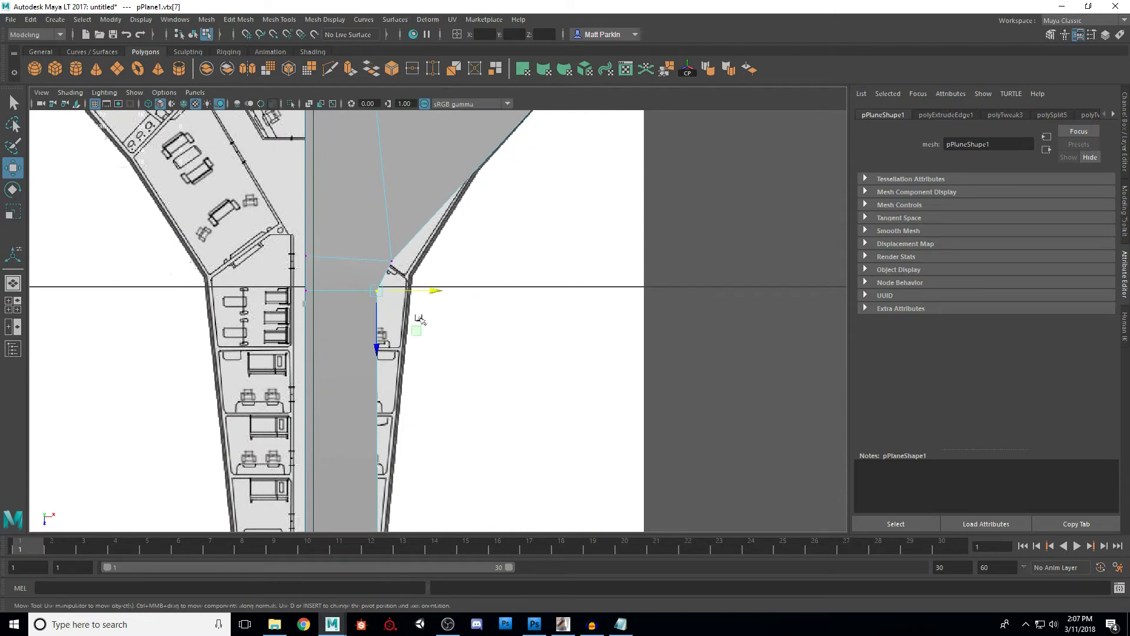
middle_click_drag(418, 328, 418, 331)
left_click_drag(423, 293, 431, 294)
- Move the nose end edge along Z to the deck plan's front outline and shift the cross edge behind it toward the nose
middle_click_drag(407, 393, 412, 217, "alt")
scroll(410, 236, "down", 1)
middle_click_drag(397, 350, 401, 282, "alt")
scroll(404, 336, "up", 1)
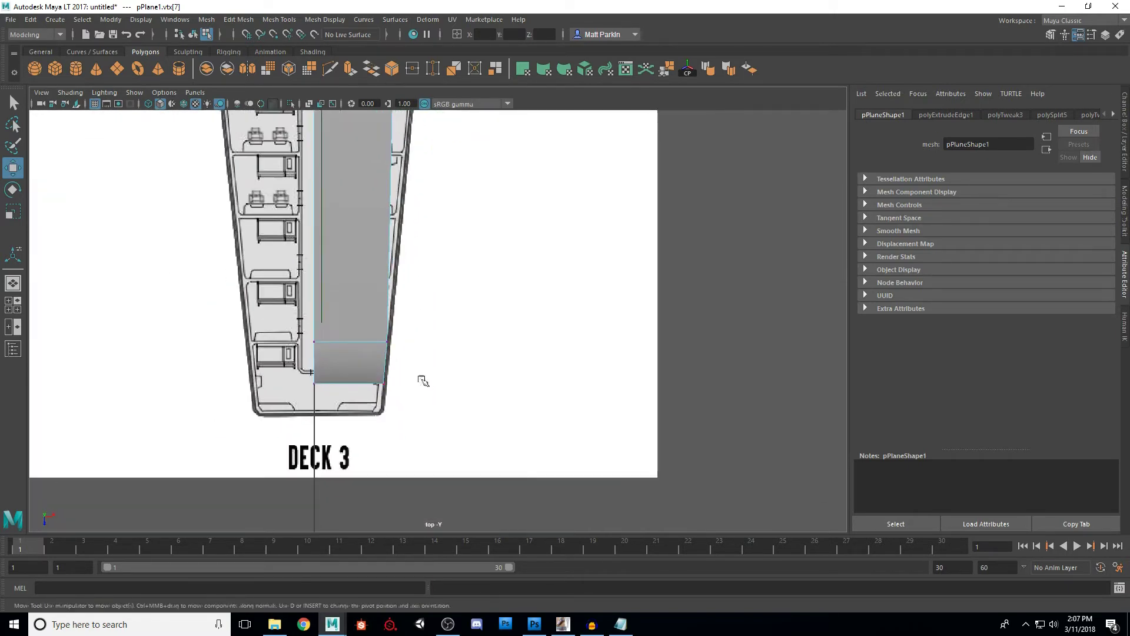
left_click_drag(330, 374, 351, 437)
left_click_drag(418, 317, 350, 390)
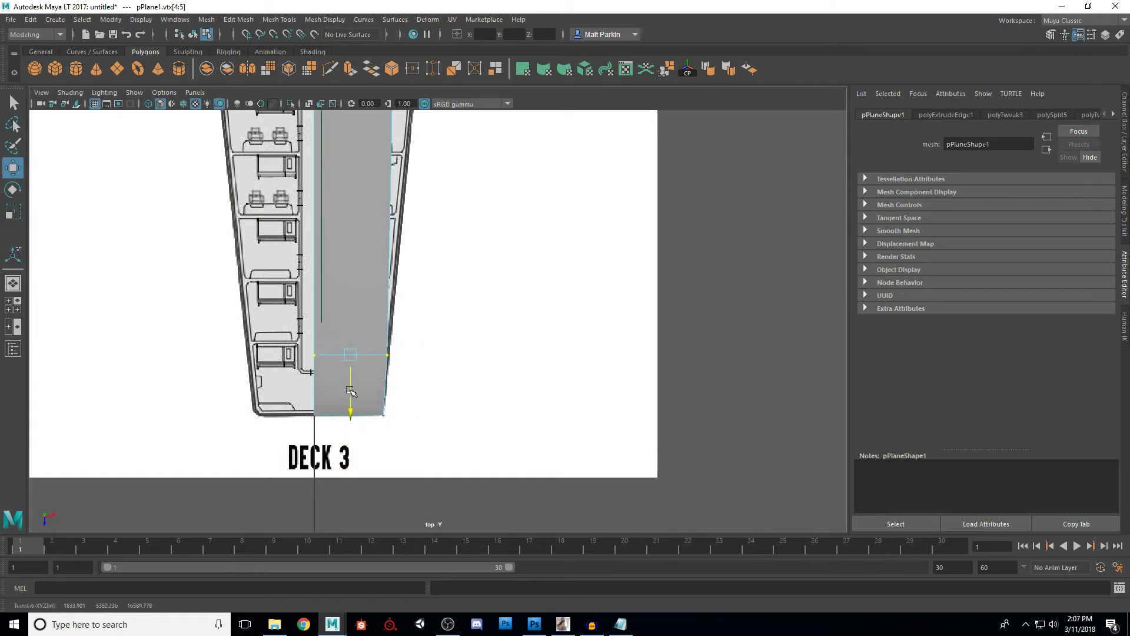
- Check the adjusted hull against the full deck plan and the side-view reference image
scroll(386, 287, "down", 7)
middle_click_drag(406, 235, 375, 404, "alt")
scroll(386, 358, "up", 1)
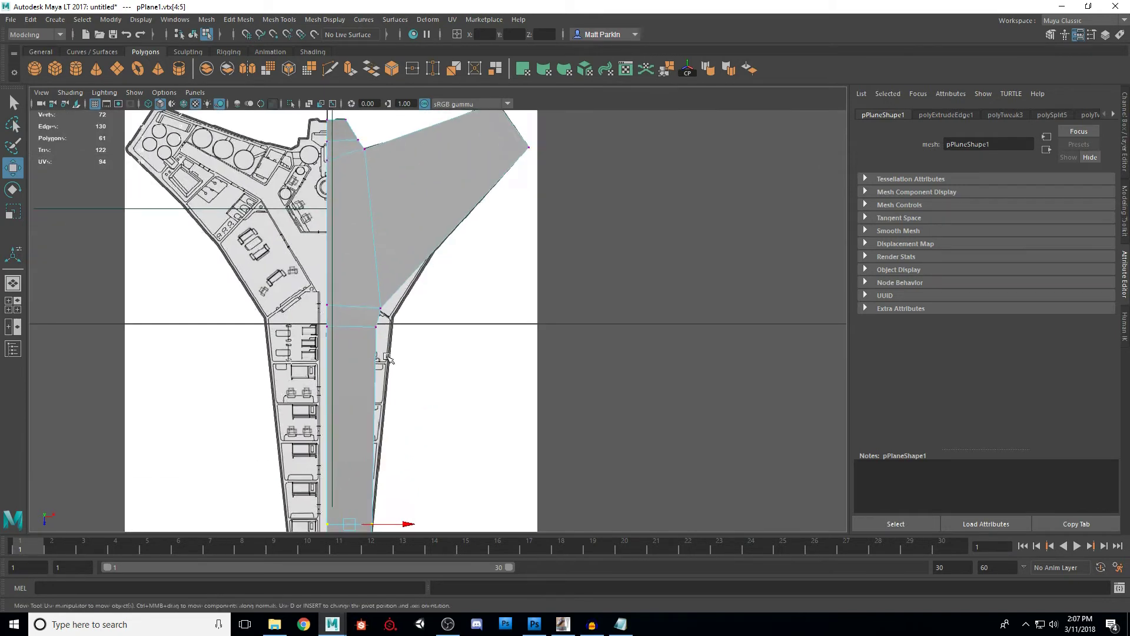
key("space")
key("space")
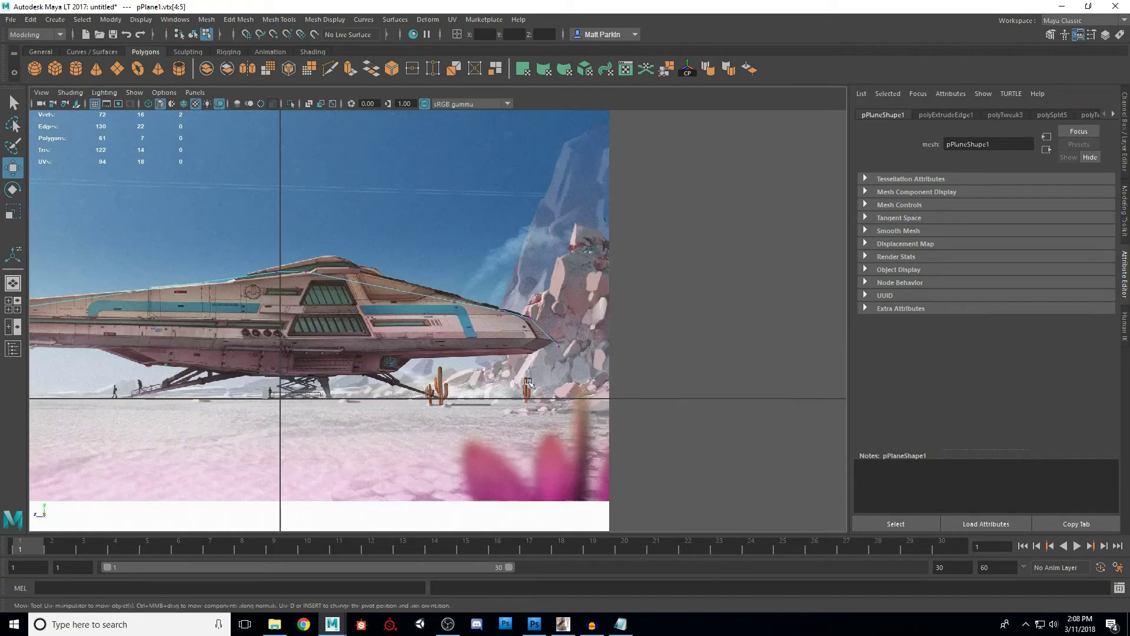
middle_click_drag(407, 337, 446, 396, "alt")
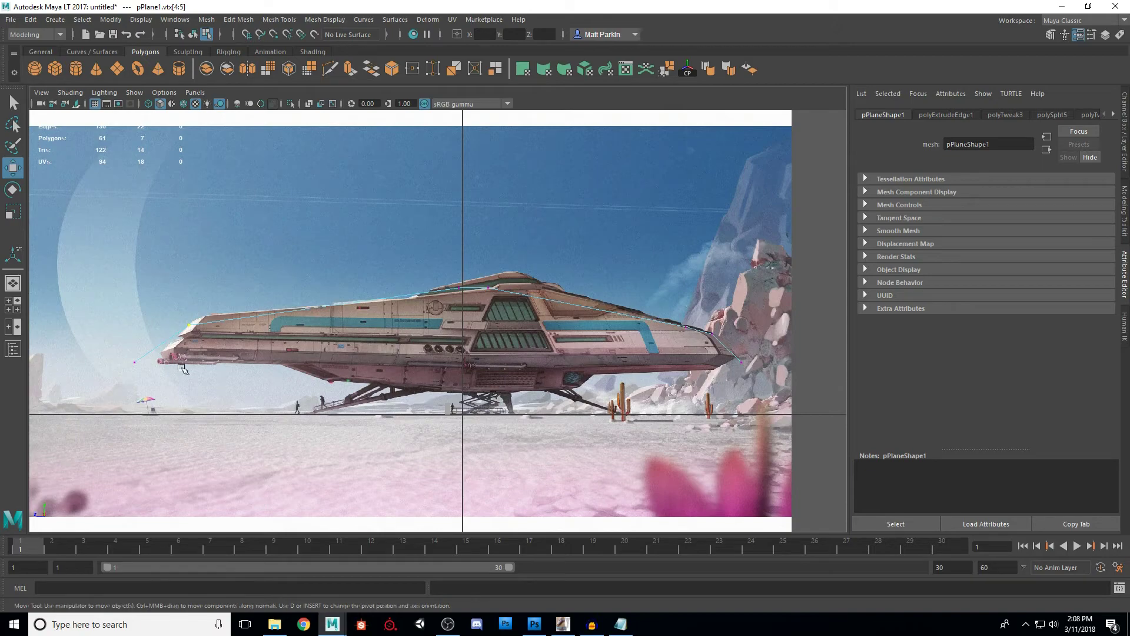
key("space")
key("space")
- Extrude the long outer edge of the hull between nose and wing root outward and down to form a side panel
left_click_drag(636, 235, 383, 292, "alt")
key("F10")
left_click(336, 347)
left_click_drag(347, 330, 416, 340, "alt")
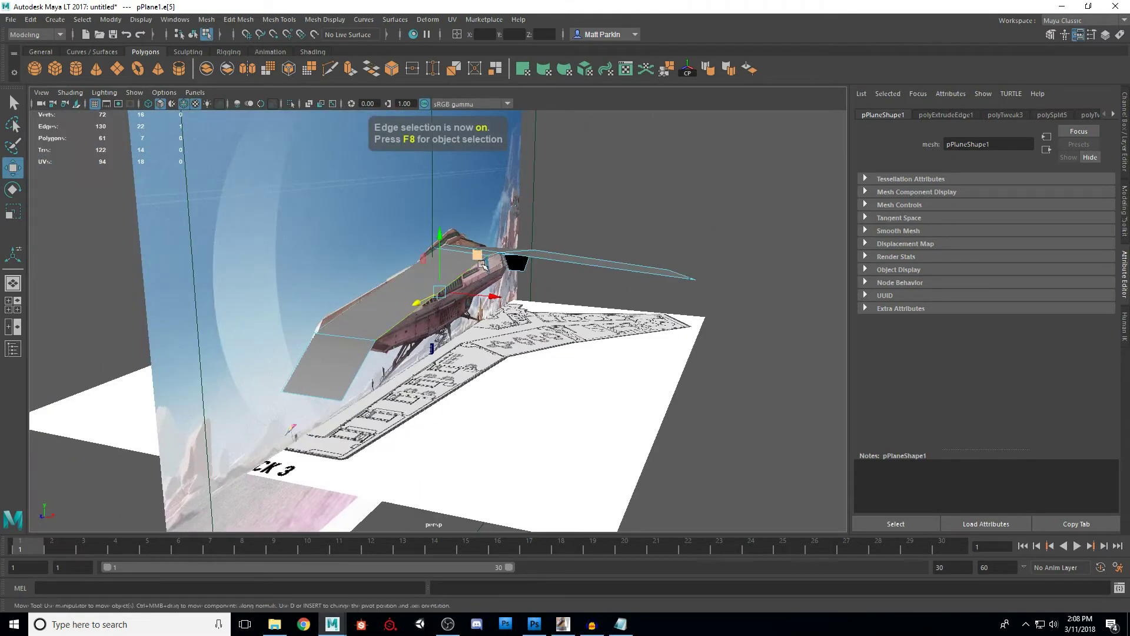
key("ctrl+e")
left_click_drag(468, 265, 504, 350)
- Select the outer nose-corner vertex and try World orientation for the move axis to read its coordinates
key("q")
key("F9")
left_click_drag(298, 381, 263, 358)
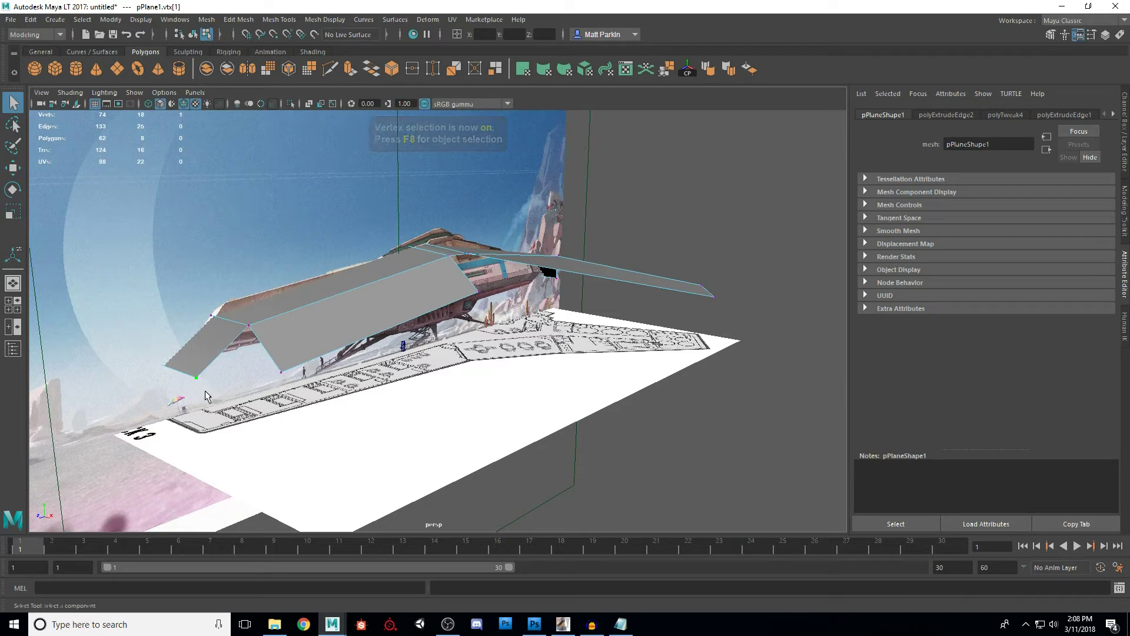
key("w")
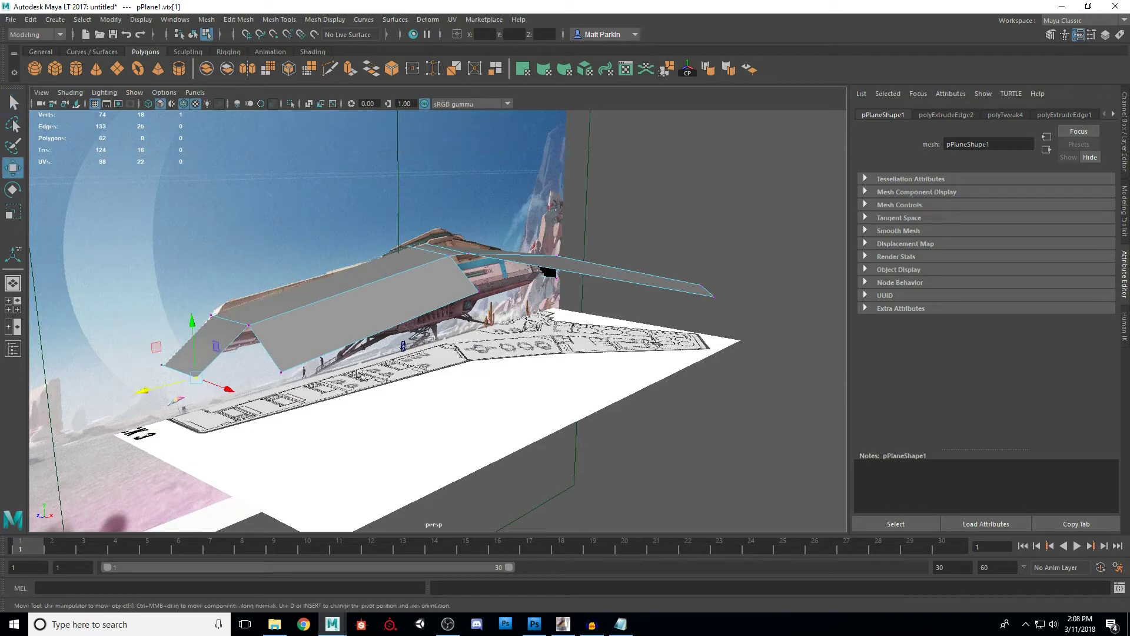
left_click(1119, 230)
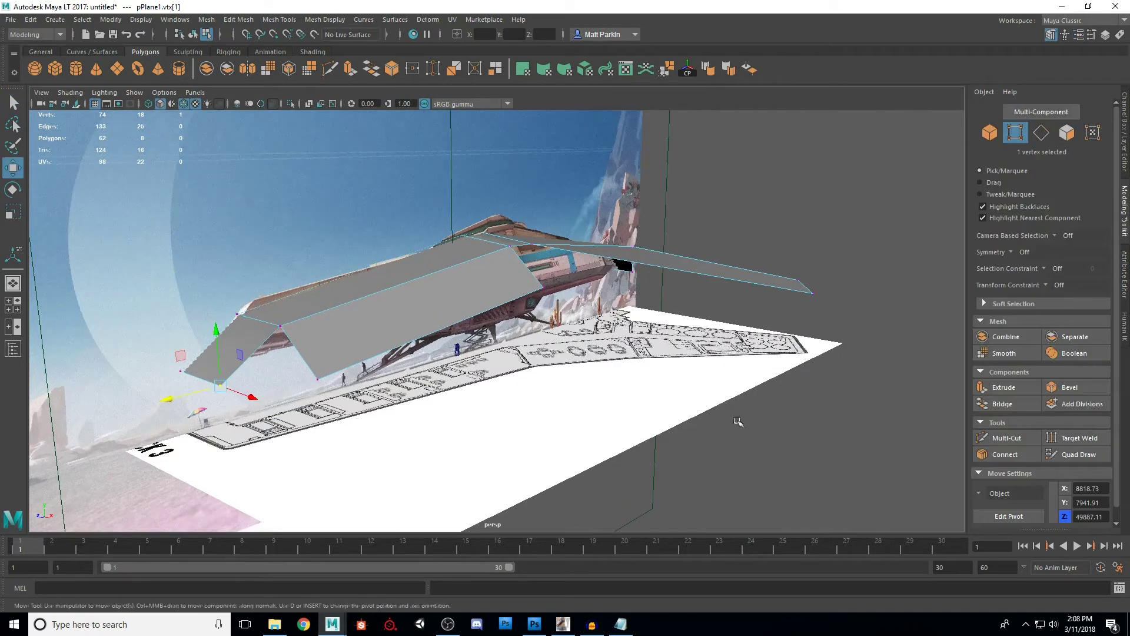
left_click(1001, 493)
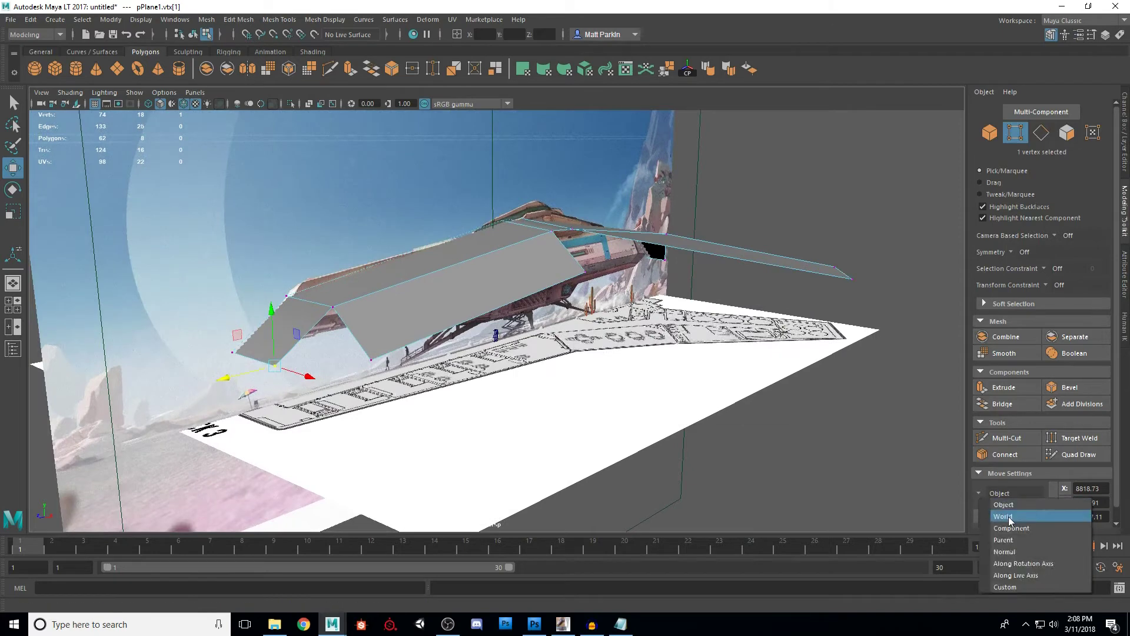
left_click(1008, 514)
left_click(980, 498)
left_click(1001, 513)
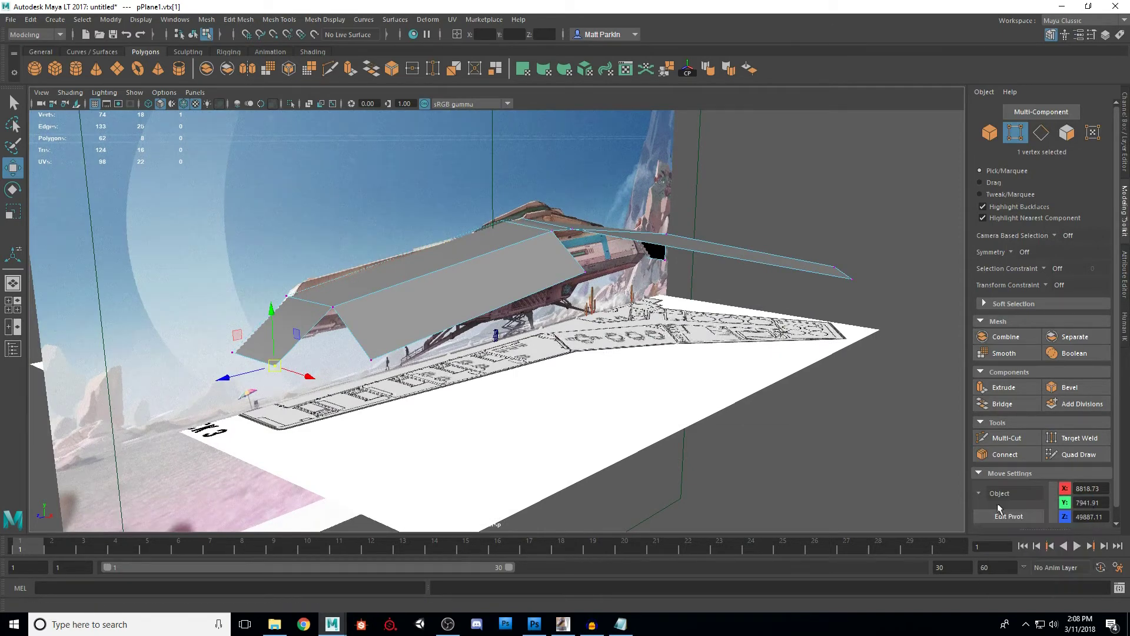
- Nudge the outer nose-corner vertex along Y to read its world height, and undo the nudge
middle_click_drag(301, 364, 333, 356, "alt")
scroll(333, 356, "up", 2)
left_click(252, 327)
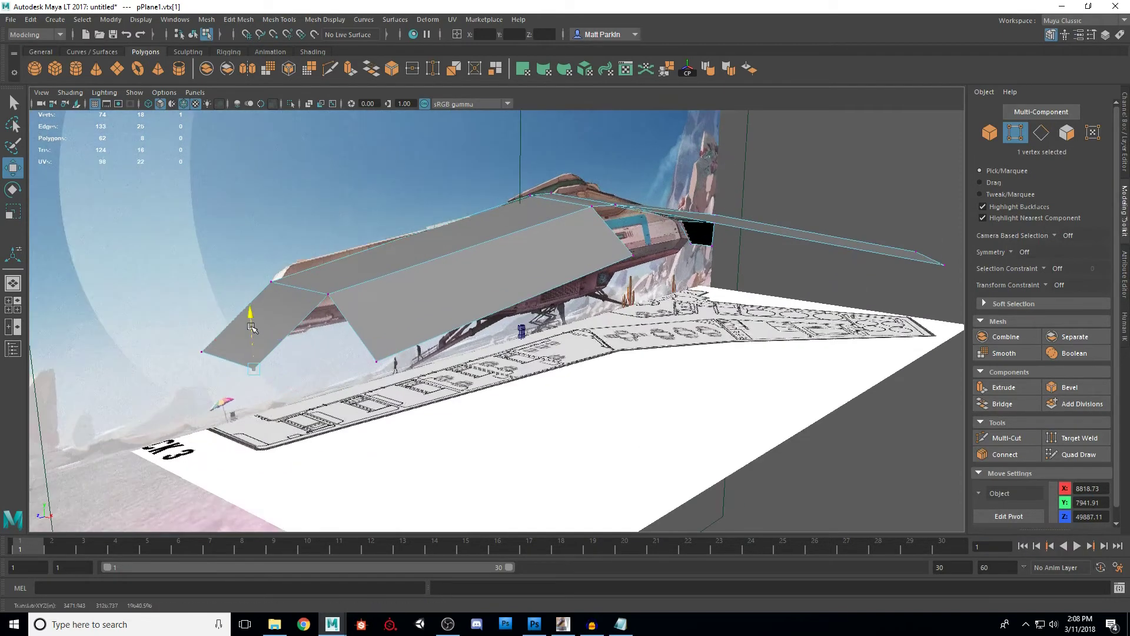
left_click_drag(251, 328, 255, 336)
key("ctrl+z")
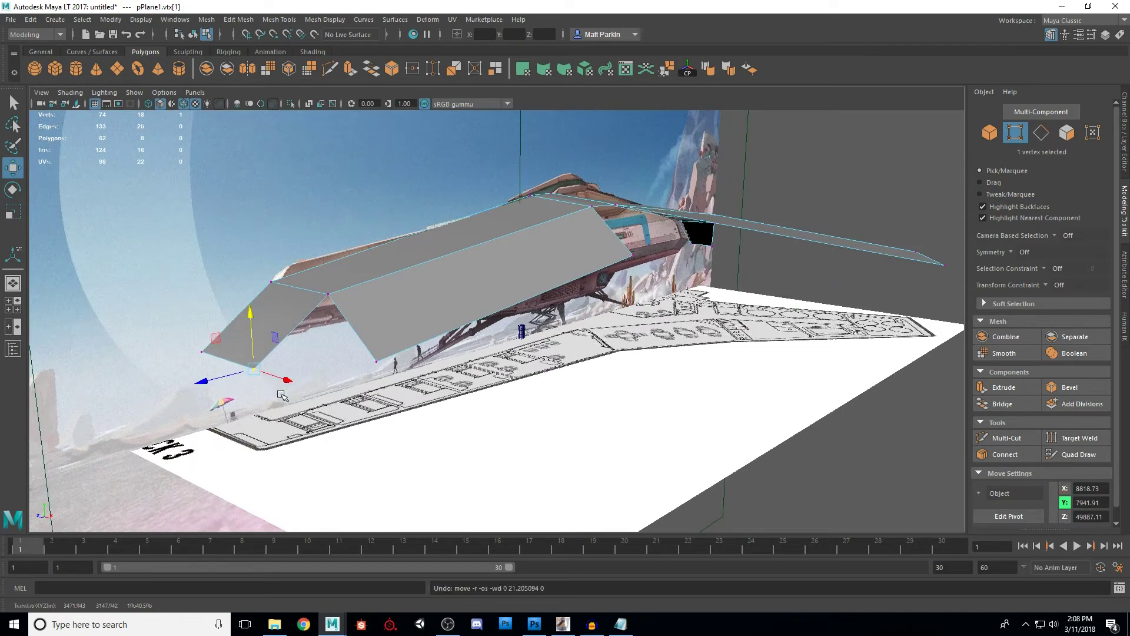
- Enter absolute Y heights for the two outer vertices of the extruded side panel to level them near the nose corner's height
left_click(428, 365)
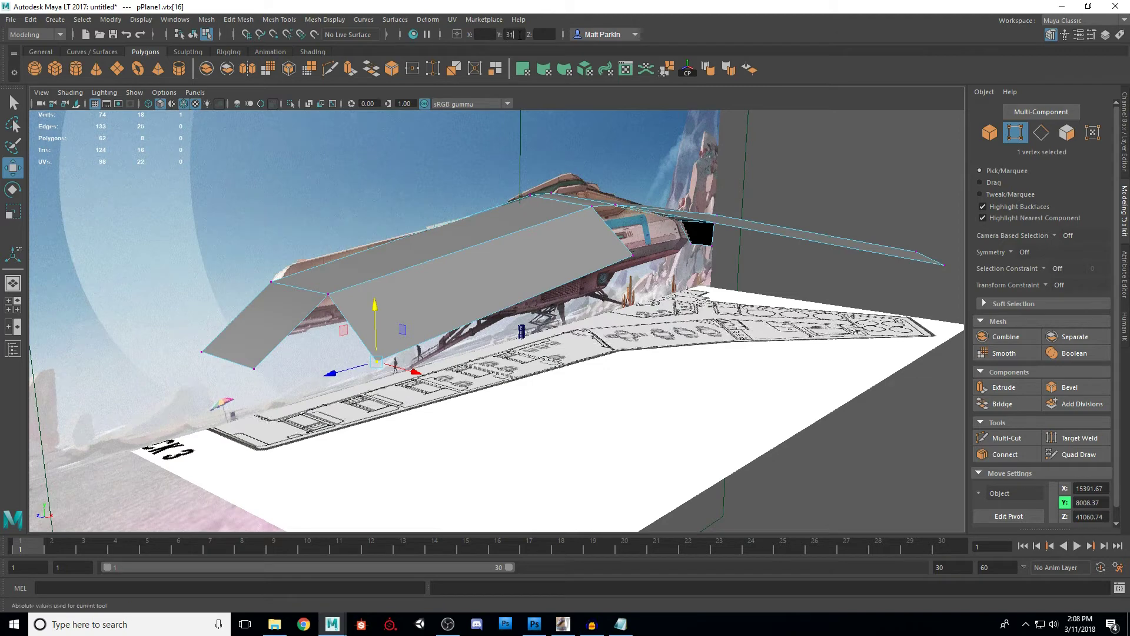
left_click(633, 255)
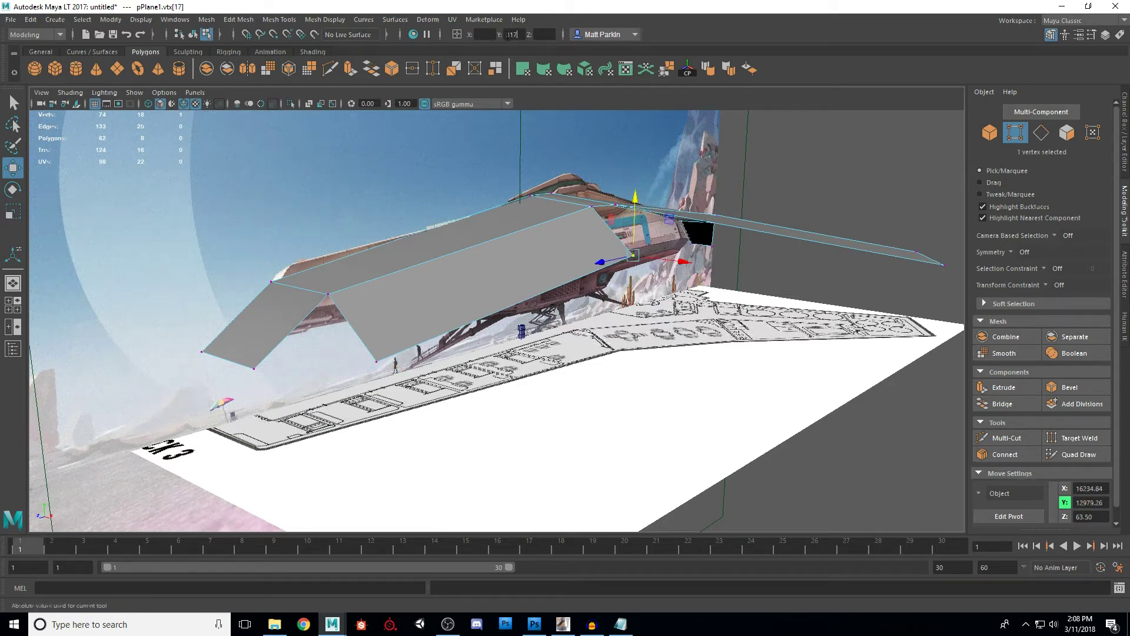
key("Return")
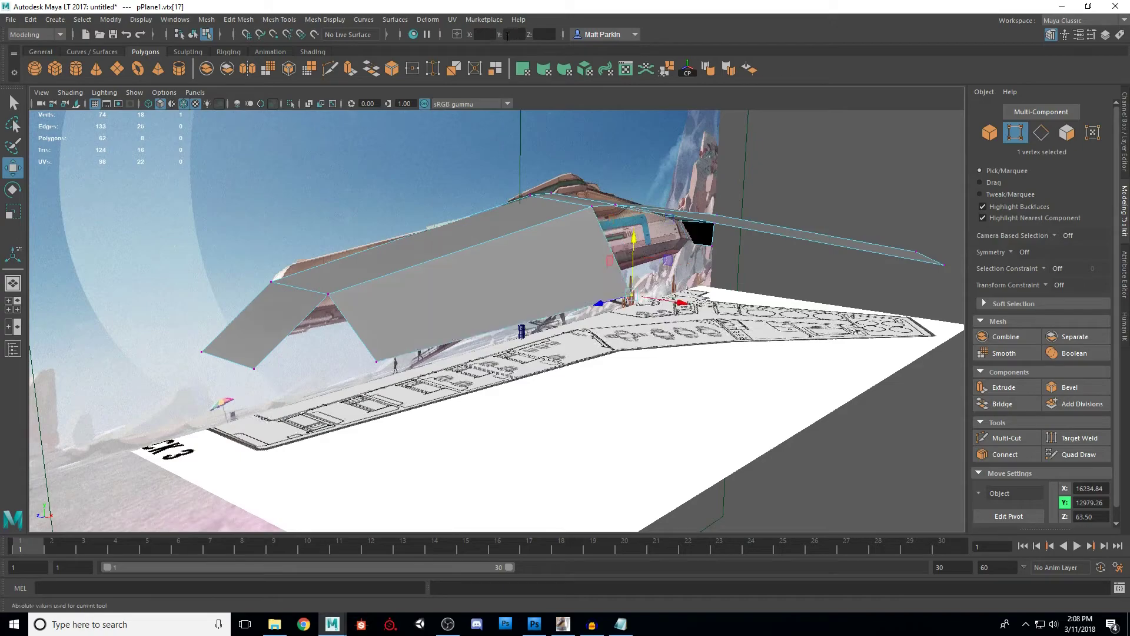
- Compare the side panel's shape with the spaceship painting on the reference image board
left_click_drag(471, 247, 521, 312, "alt")
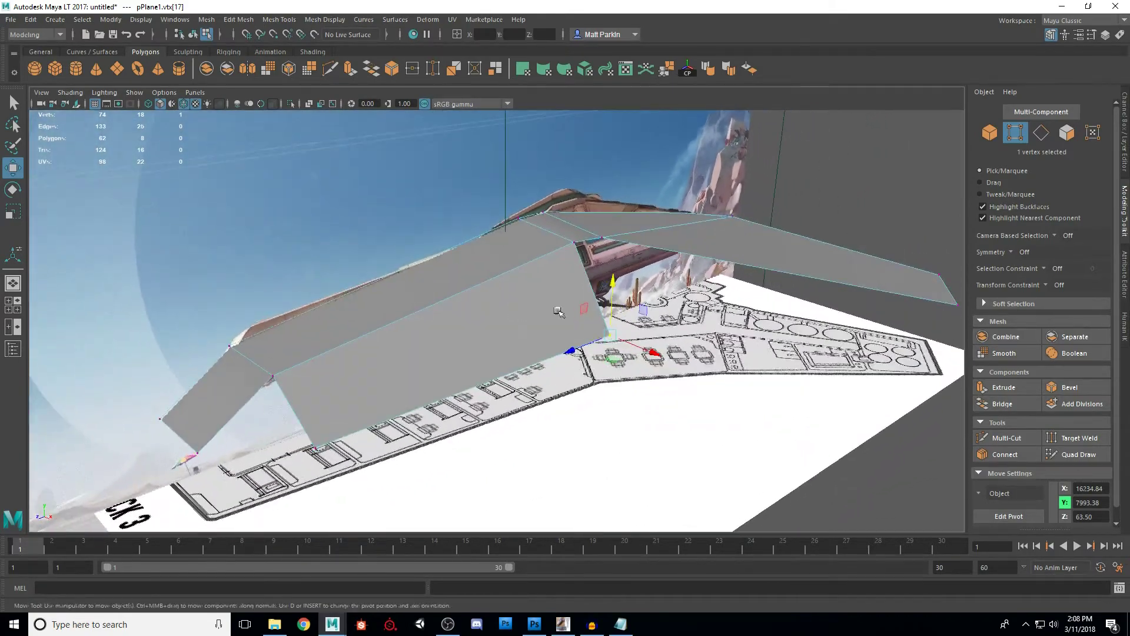
key("alt+Tab")
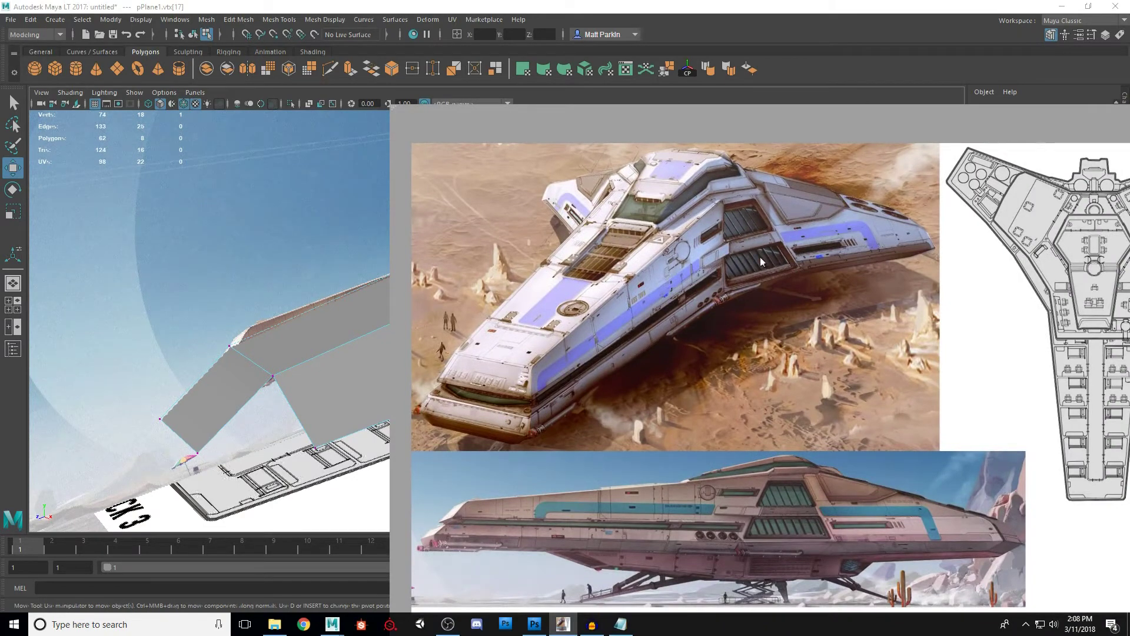
key("alt+Tab")
- In the top view, move the side panel's lower vertex nearest the wing inward along X toward the deck plan outline
mouse_move(747, 318)
left_mouse_down("alt")
mouse_move(762, 323)
mouse_move(752, 319)
left_mouse_up("alt")
left_click_drag(532, 351, 451, 391)
middle_click_drag(459, 406, 447, 327, "alt")
left_click_drag(551, 331, 490, 356, "alt")
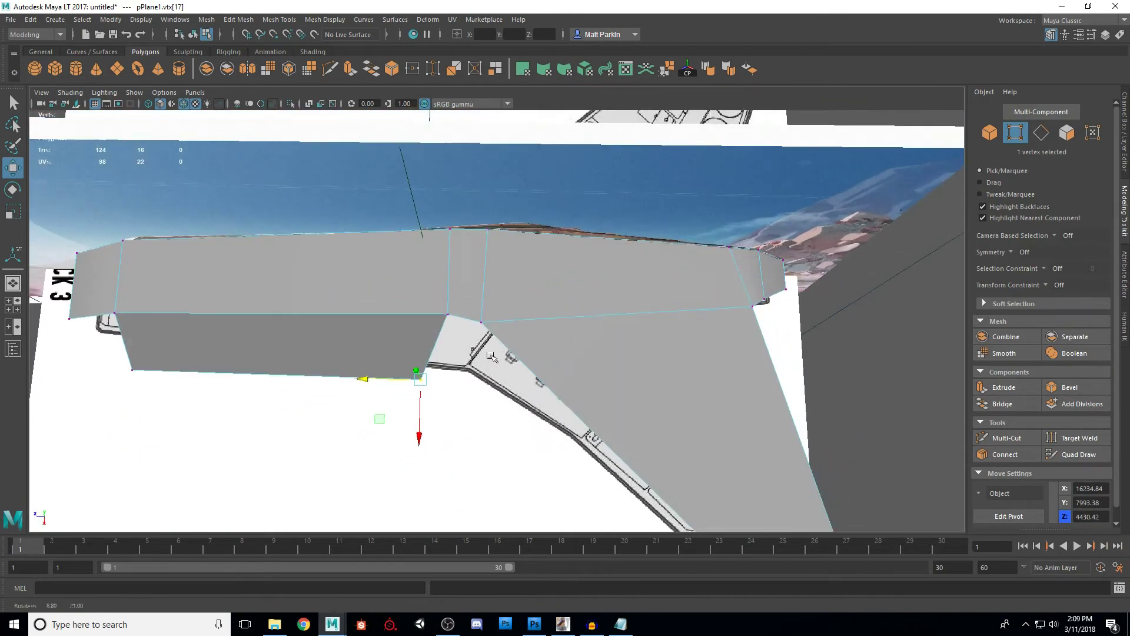
key("space")
key("space")
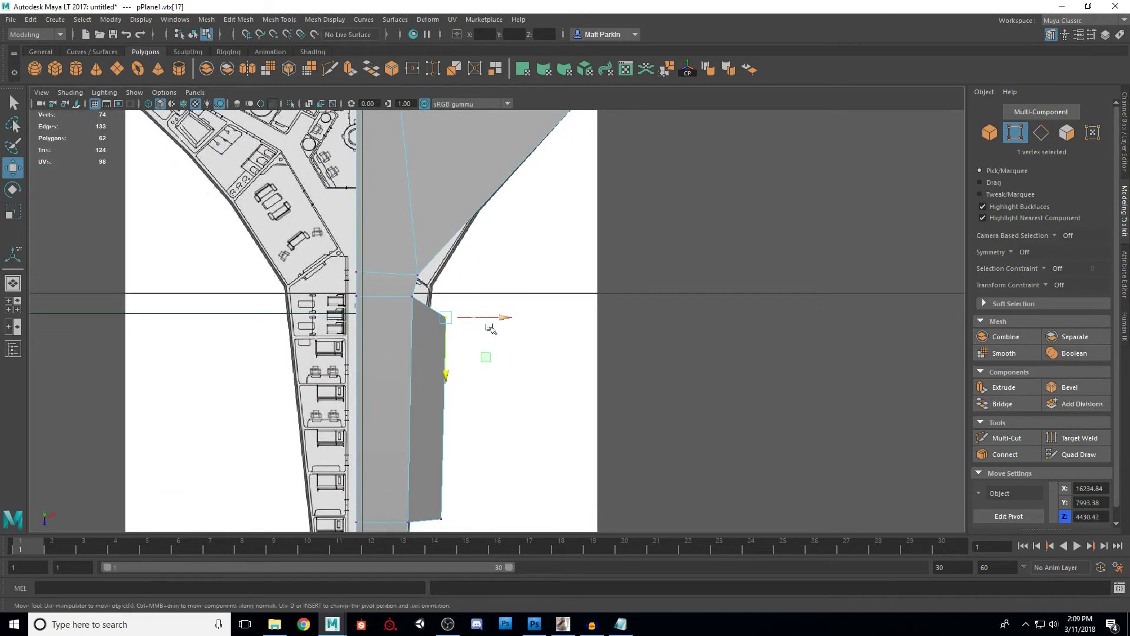
scroll(488, 326, "up", 2)
left_click_drag(462, 321, 442, 323)
- Shift the upper hull-edge vertices and the side panel's nose-end vertices along X so the panel follows the deck plan outline
left_click_drag(416, 262, 381, 303)
left_click_drag(456, 280, 437, 281)
scroll(443, 365, "down", 1)
middle_click_drag(441, 508, 435, 329, "alt")
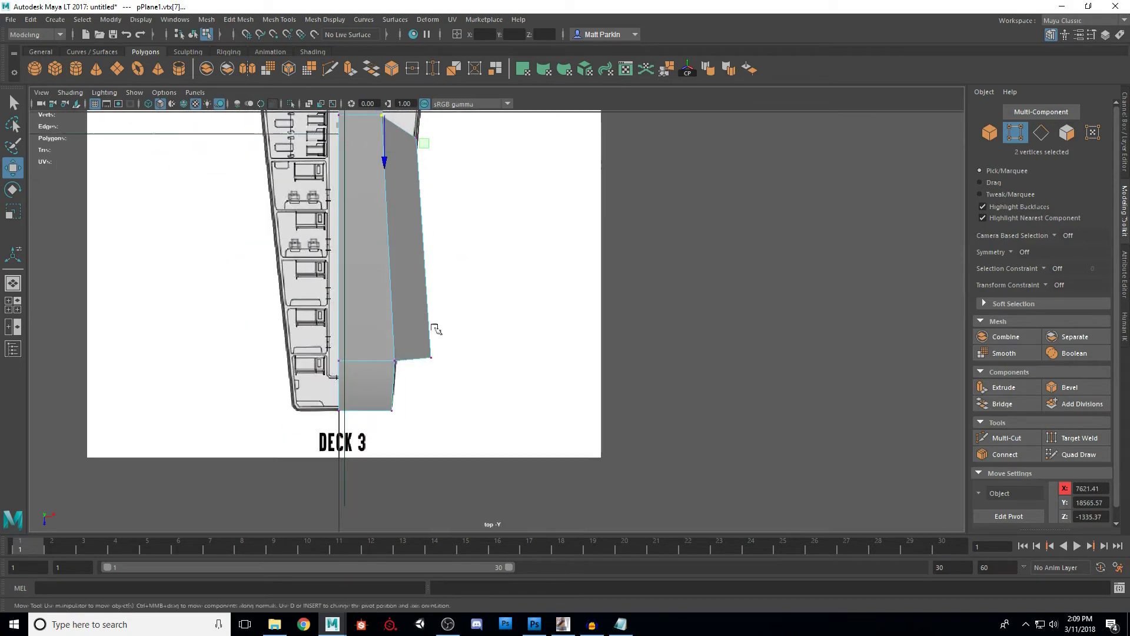
left_click_drag(379, 370, 421, 362)
left_click(338, 380)
left_click_drag(373, 367, 415, 363)
middle_click_drag(440, 314, 447, 417, "alt")
left_click_drag(397, 214, 423, 224)
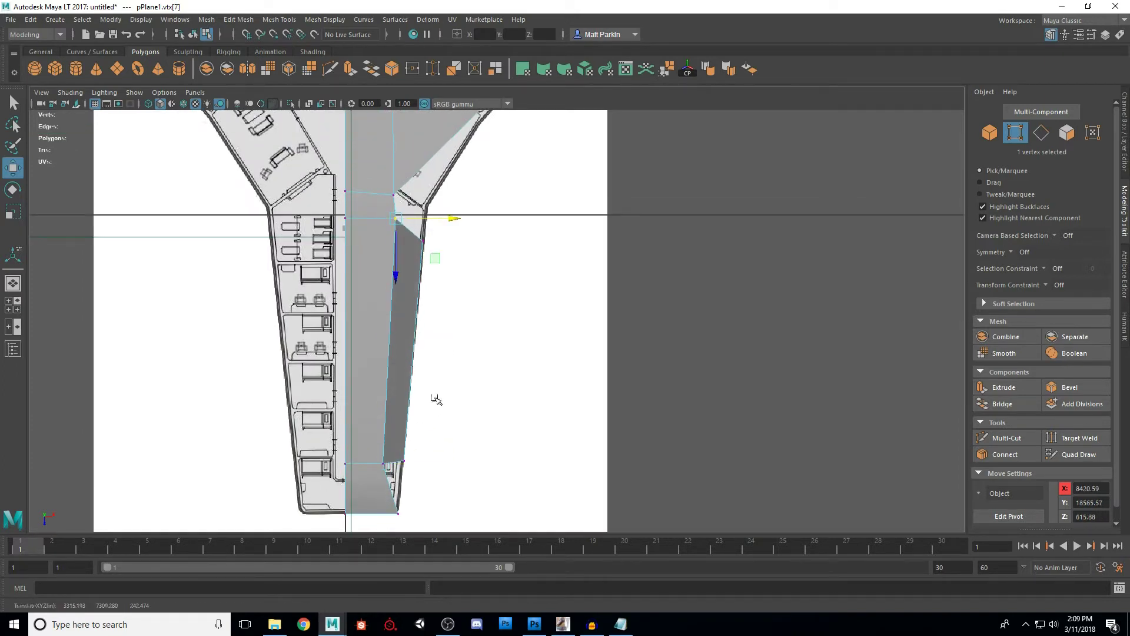
- Target-weld the side panel's lower front vertex to the outer nose-corner vertex
middle_click_drag(436, 387, 448, 283, "alt")
scroll(410, 413, "up", 1)
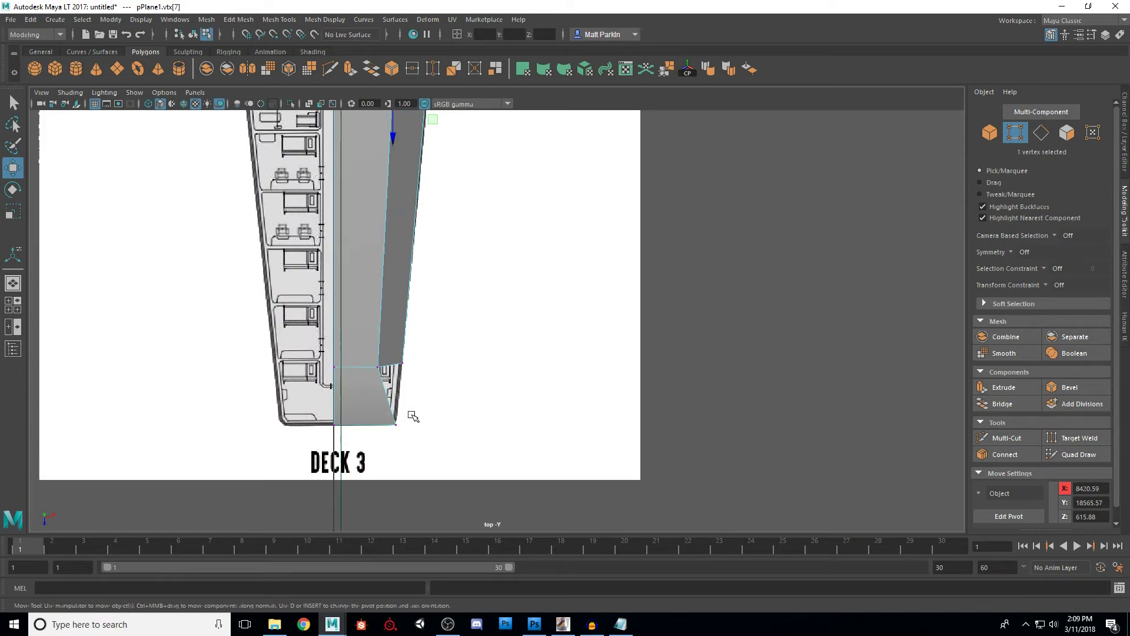
left_click(384, 441)
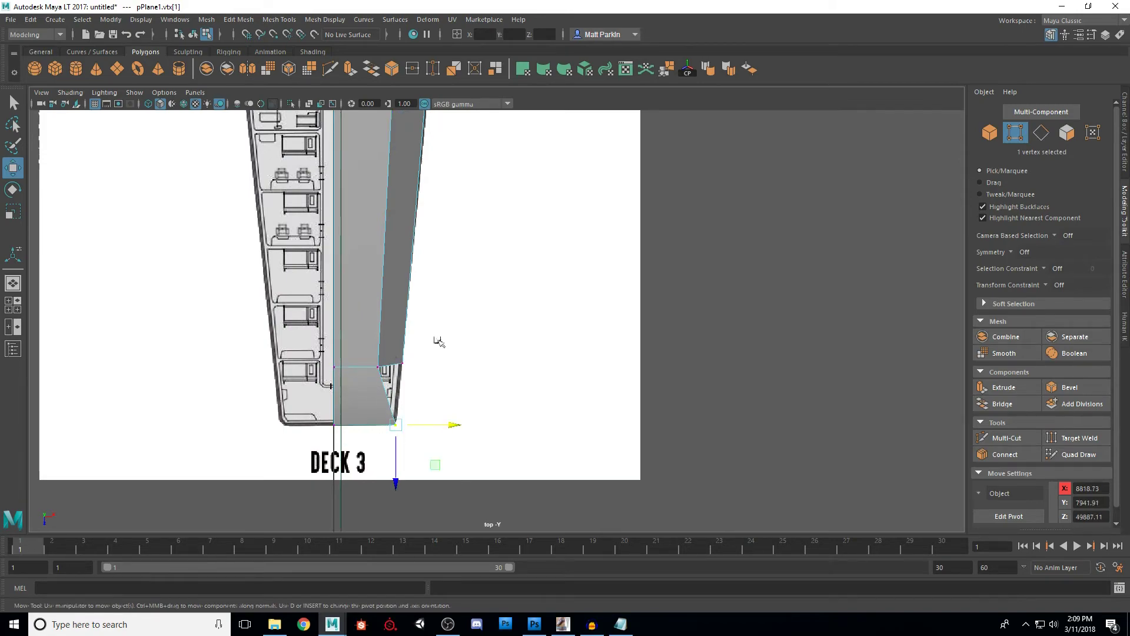
key("space")
key("space")
left_click_drag(518, 330, 595, 305, "alt")
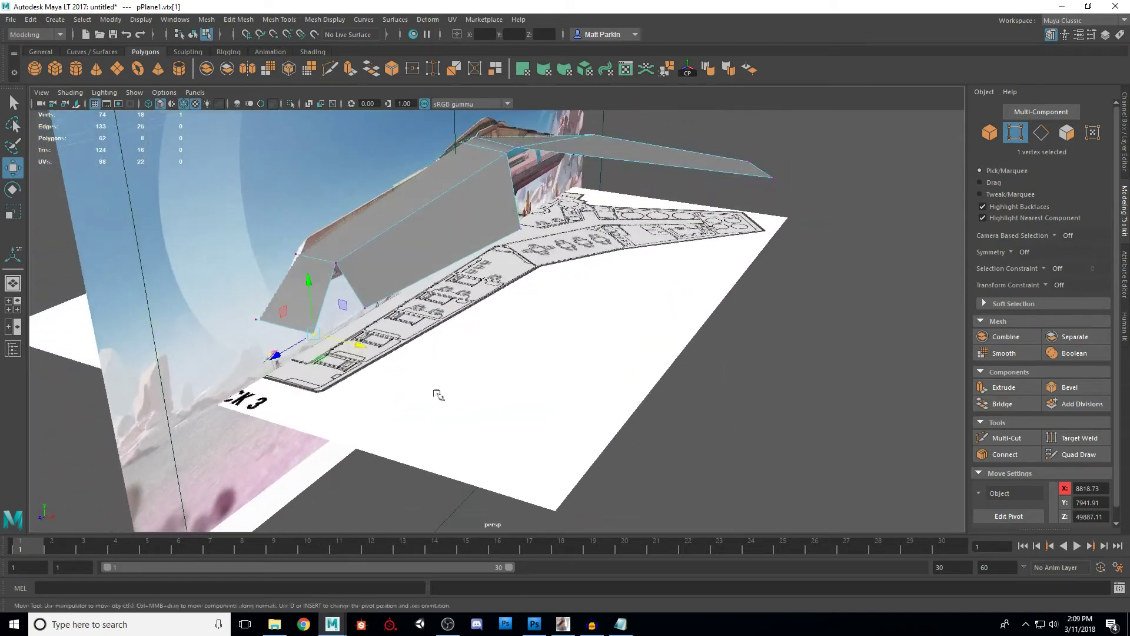
scroll(438, 394, "up", 2)
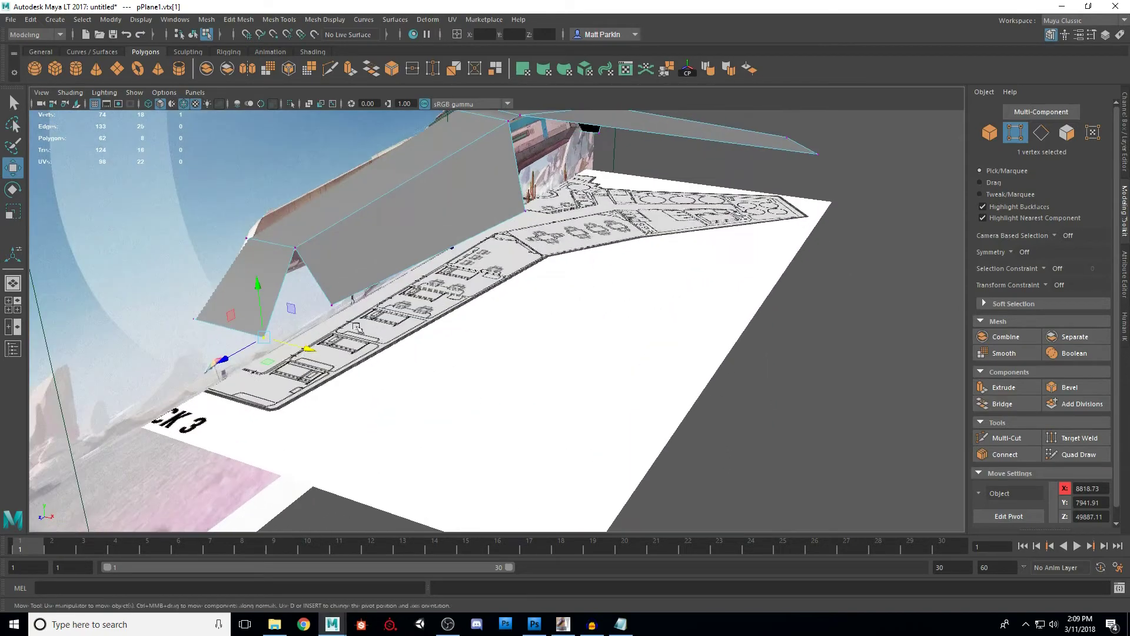
left_click(1077, 438)
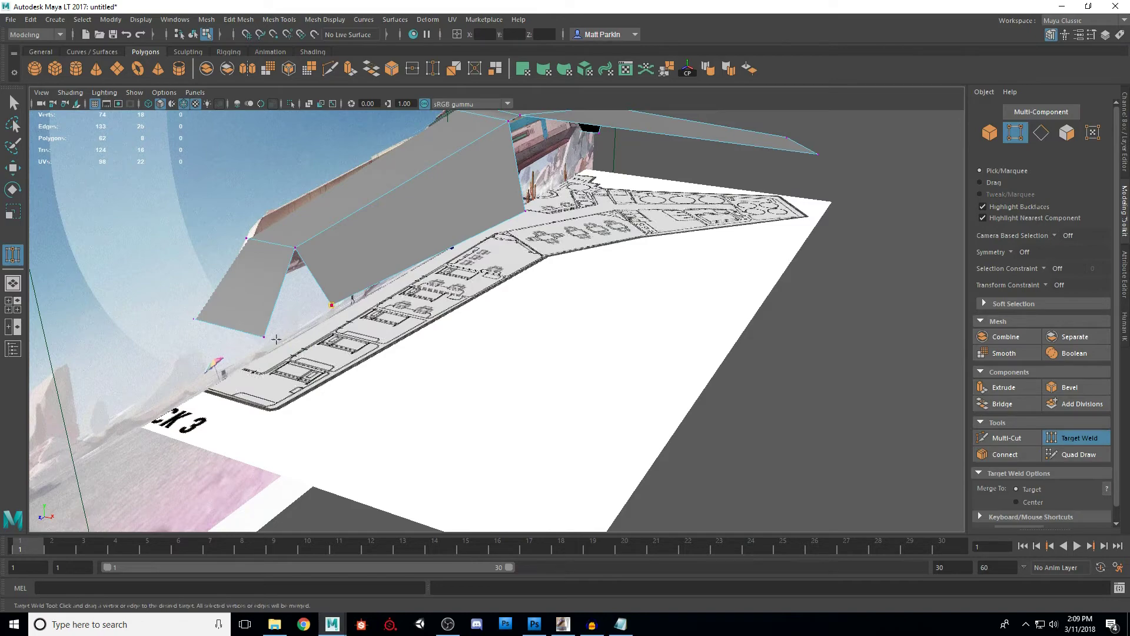
left_click_drag(276, 340, 266, 339)
key("q")
- Extrude the short hull edge between the side panel and the wing outward and down into a new strip
left_click_drag(479, 313, 544, 331, "alt")
key("F10")
left_click(502, 223)
key("w")
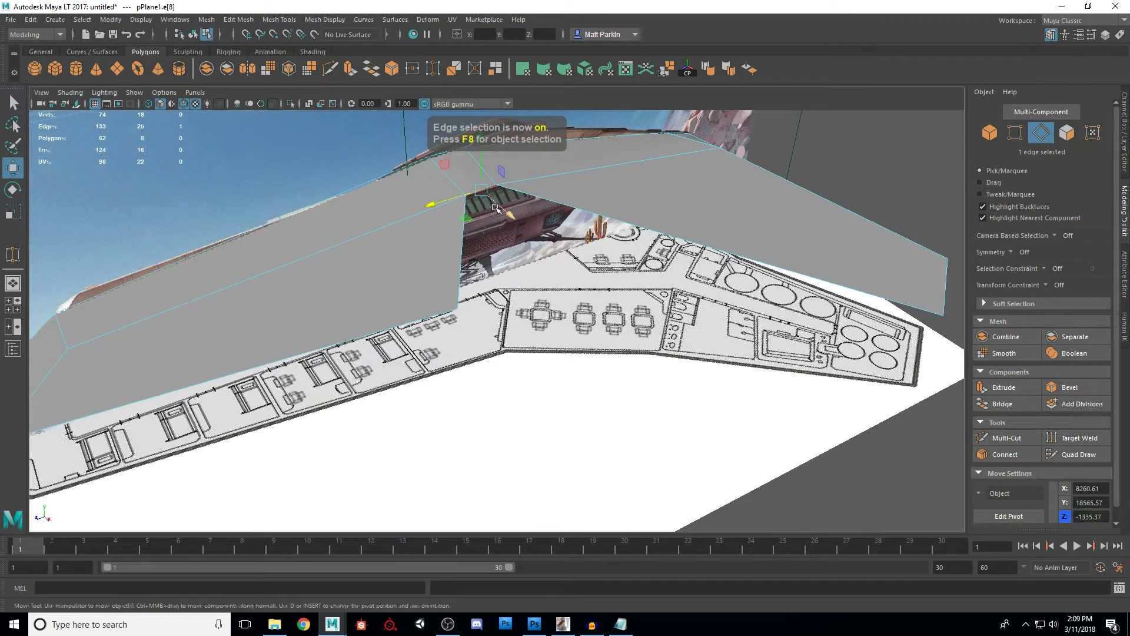
key("ctrl+e")
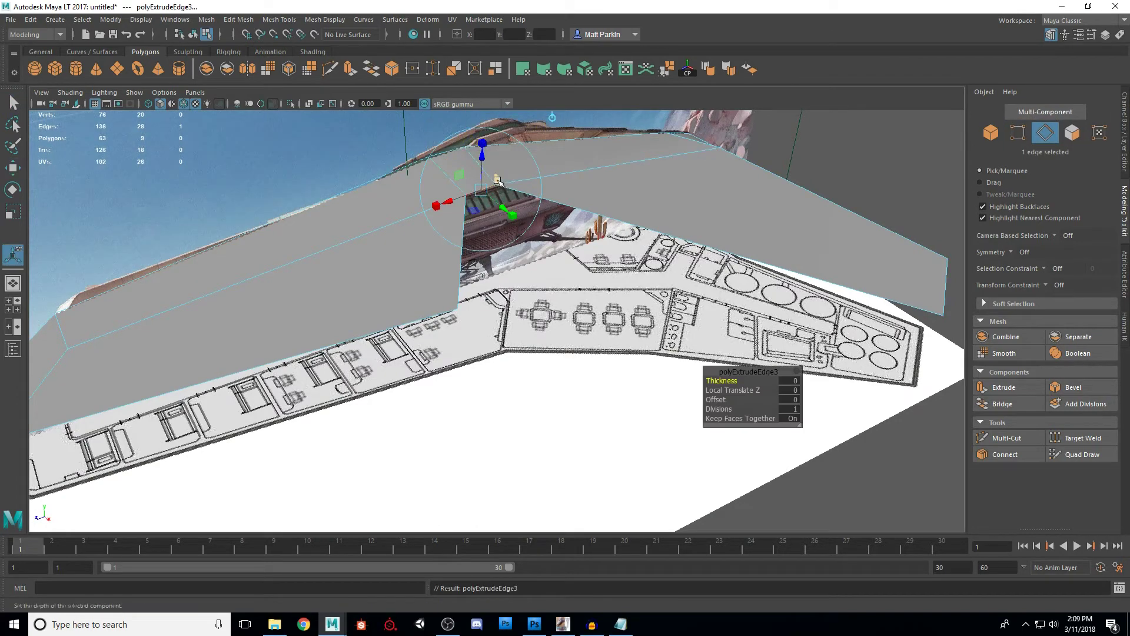
left_click_drag(505, 213, 526, 238)
key("q")
scroll(526, 309, "up", 5)
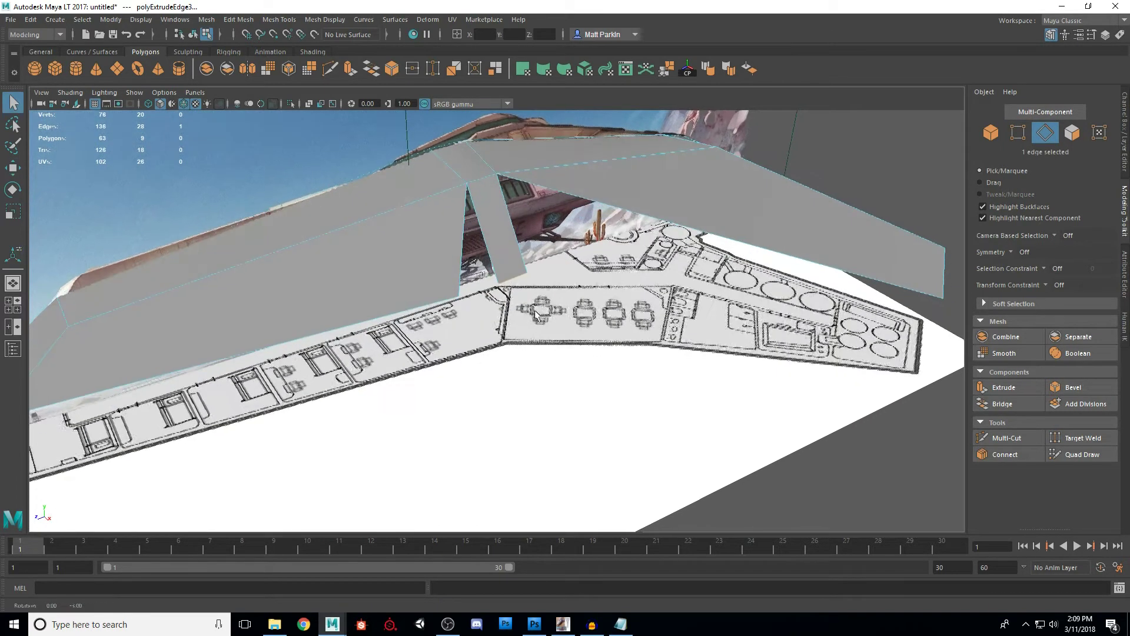
- Target-weld the new strip's lower front vertex to the side panel's lower rear vertex
key("F9")
left_click(1082, 437)
left_click_drag(500, 267, 442, 285)
scroll(533, 290, "down", 2)
key("q")
- Move the strip's free lower vertex in the top view to the deck plan's corner at the wing root
left_click(557, 245)
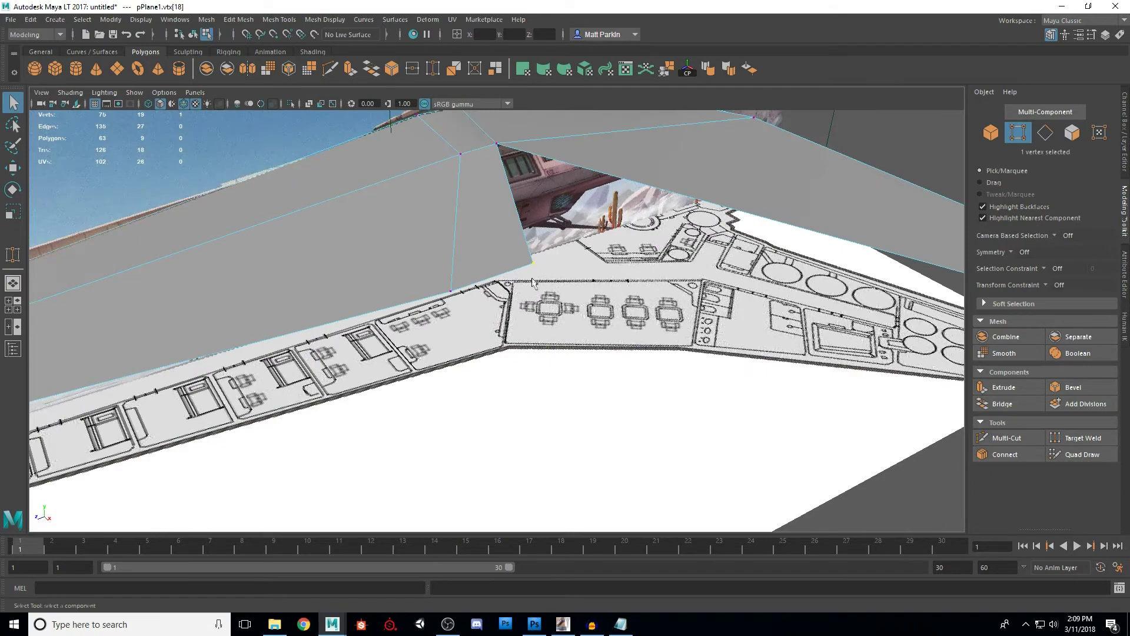
scroll(548, 292, "up", 2)
key("space")
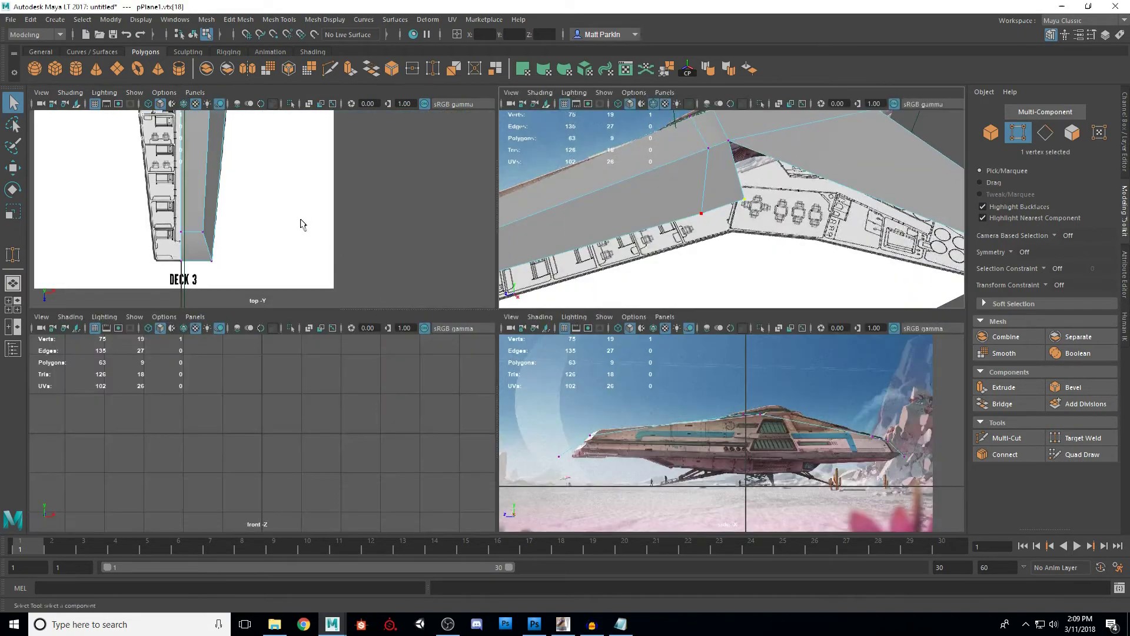
key("space")
scroll(448, 306, "up", 2)
key("w")
mouse_move(467, 258)
middle_mouse_down()
mouse_move(444, 298)
mouse_move(465, 305)
mouse_move(474, 273)
middle_mouse_up()
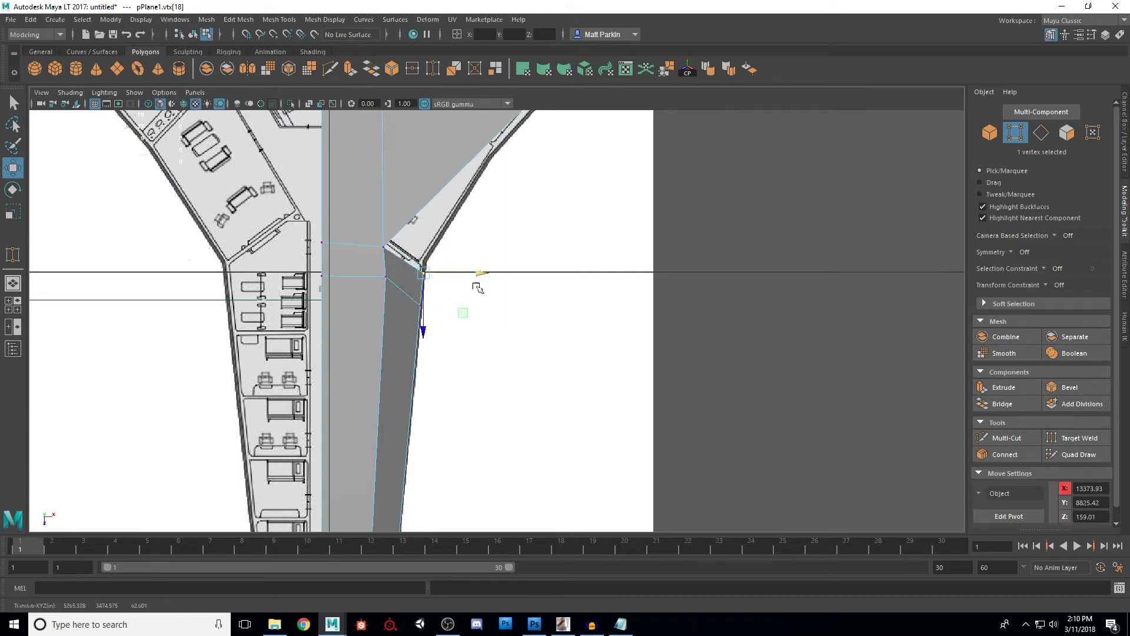
middle_click_drag(429, 321, 437, 316)
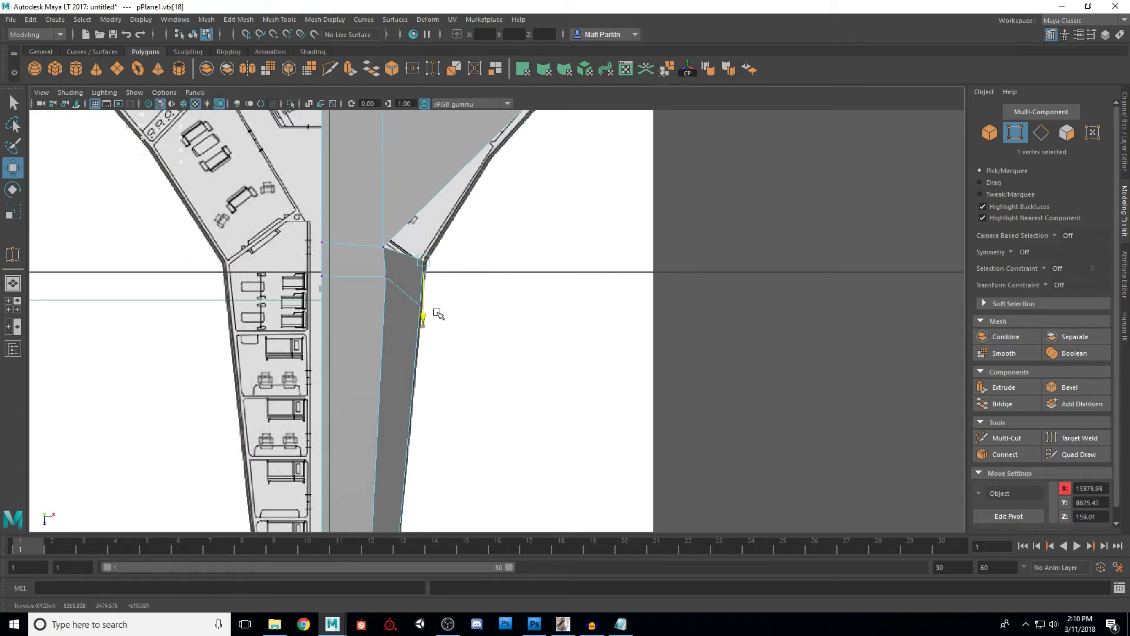
- Move the upper hull vertex at the wing root toward the rear of the ship and slightly outward
left_click(385, 247)
middle_click_drag(425, 285, 414, 264)
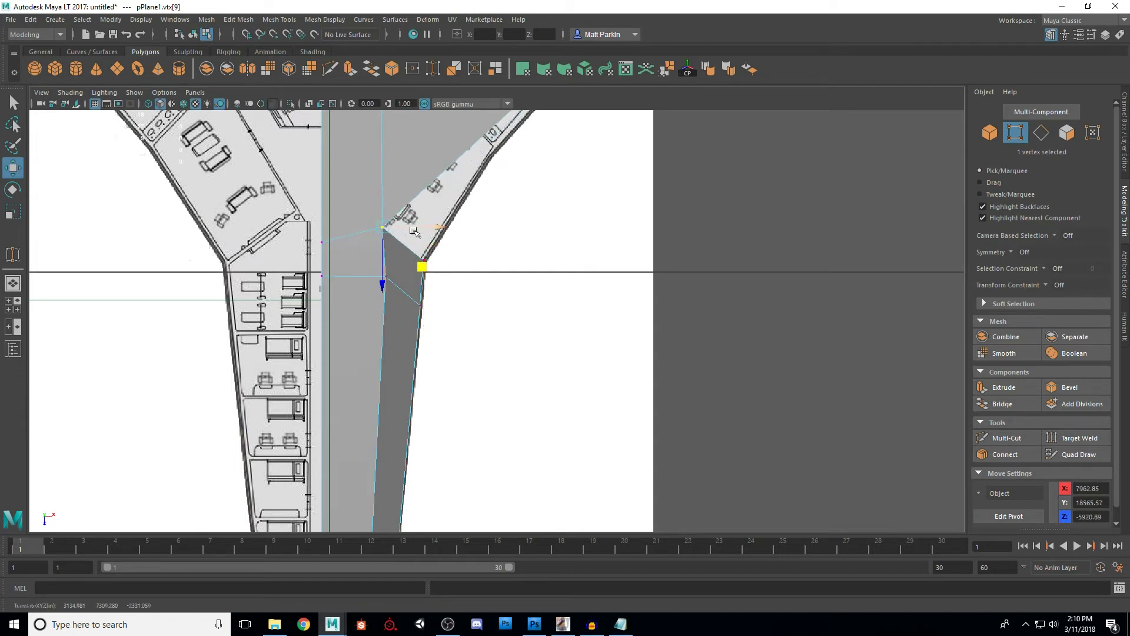
left_click_drag(417, 226, 433, 229)
- Move the strip's free lower vertex outward and rearward onto the wing's outline on the deck plan
key("space")
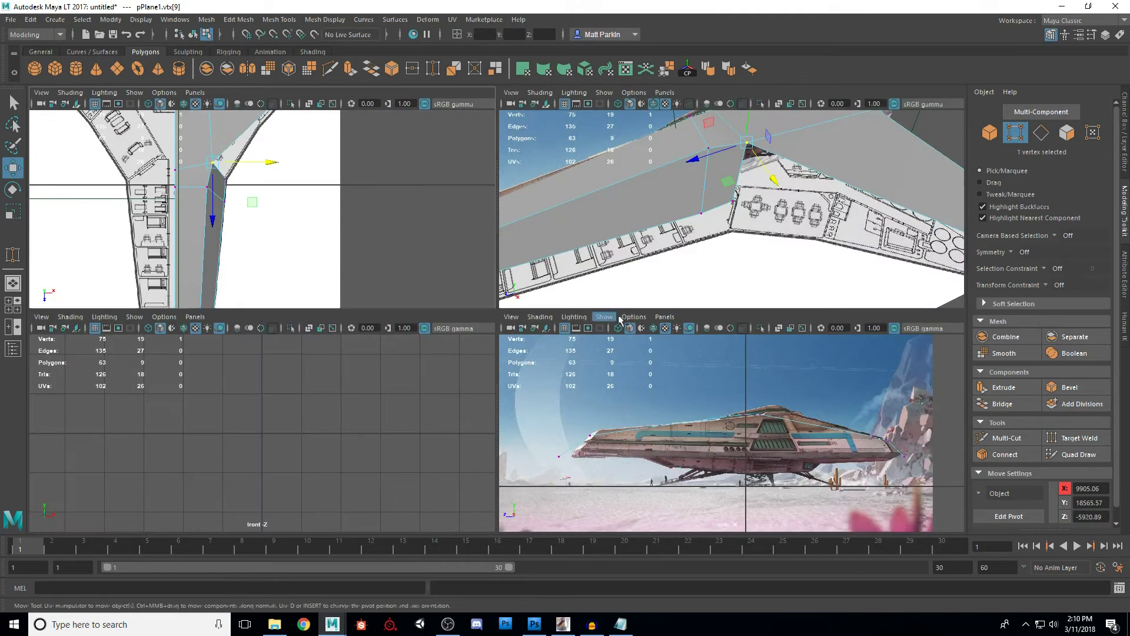
key("space")
left_click_drag(593, 316, 520, 322, "alt")
left_click_drag(521, 323, 610, 368, "alt")
key("space")
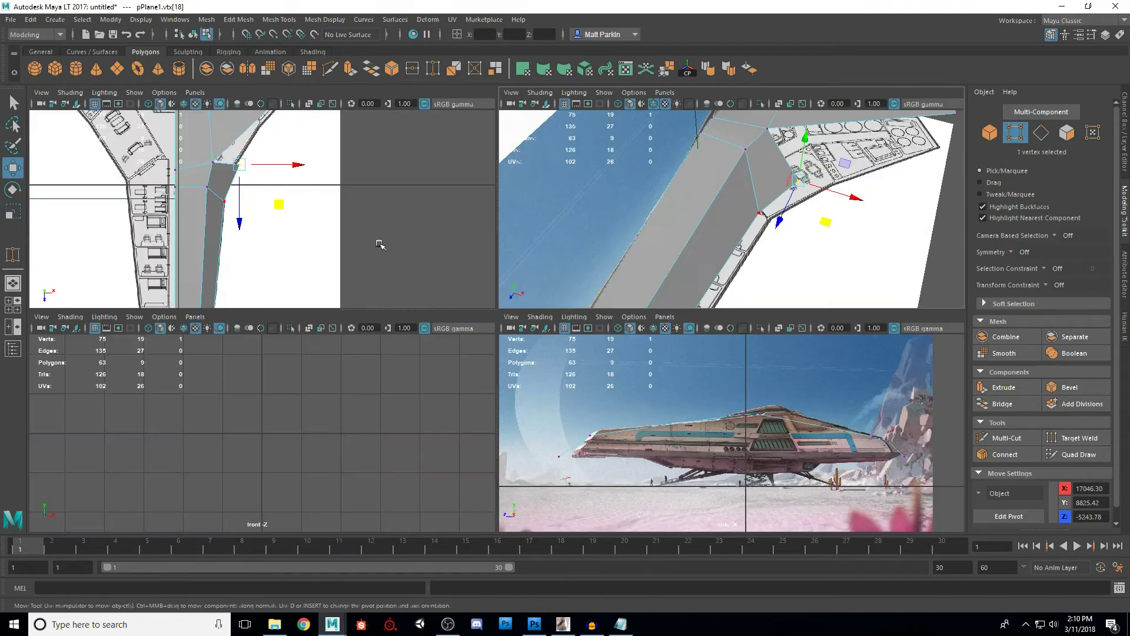
key("space")
left_click_drag(508, 238, 500, 238)
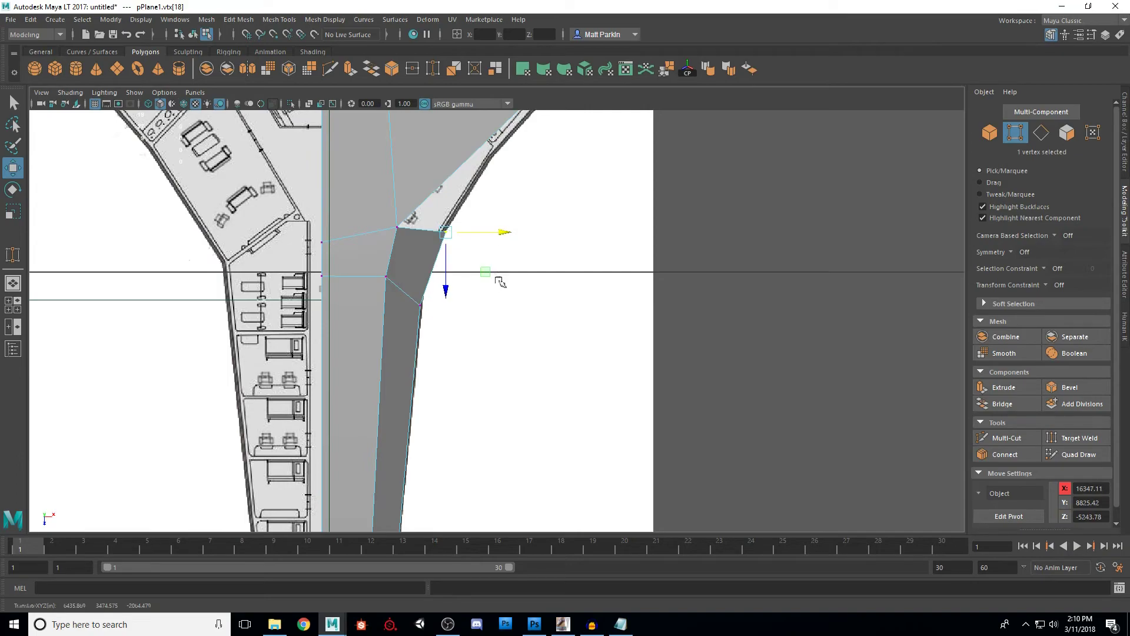
- Extrude the wing tip's end edge downward into a short vertical face
key("space")
key("space")
left_click_drag(698, 223, 730, 284, "alt")
left_click_drag(798, 223, 797, 217)
left_click(813, 372)
right_click_drag(793, 302, 784, 280)
left_click(787, 257)
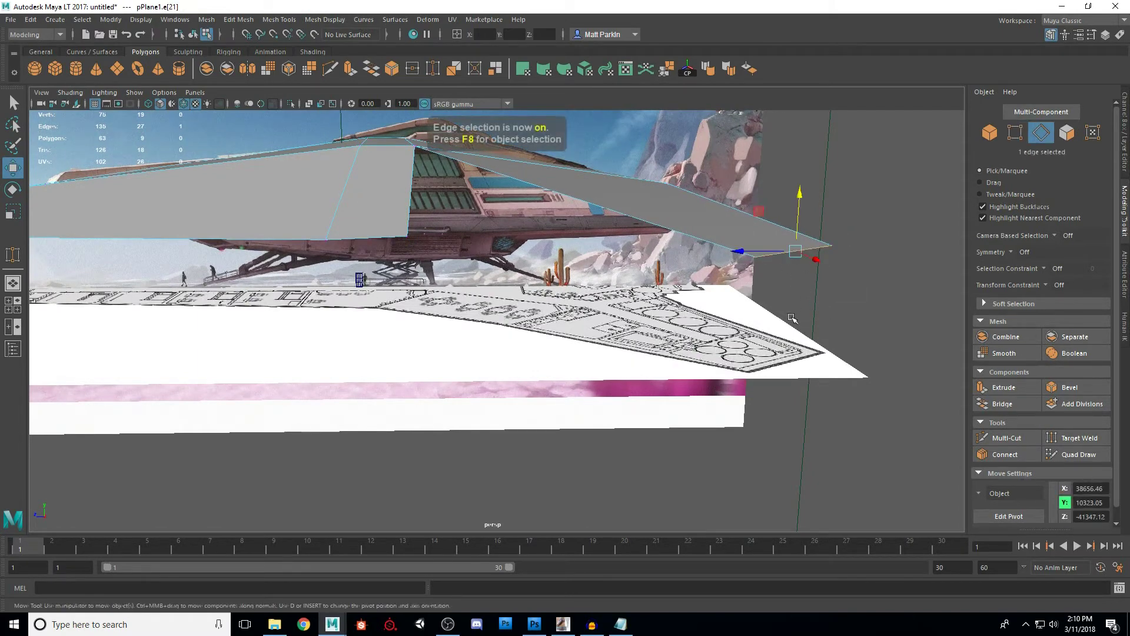
left_click_drag(791, 315, 688, 321, "alt")
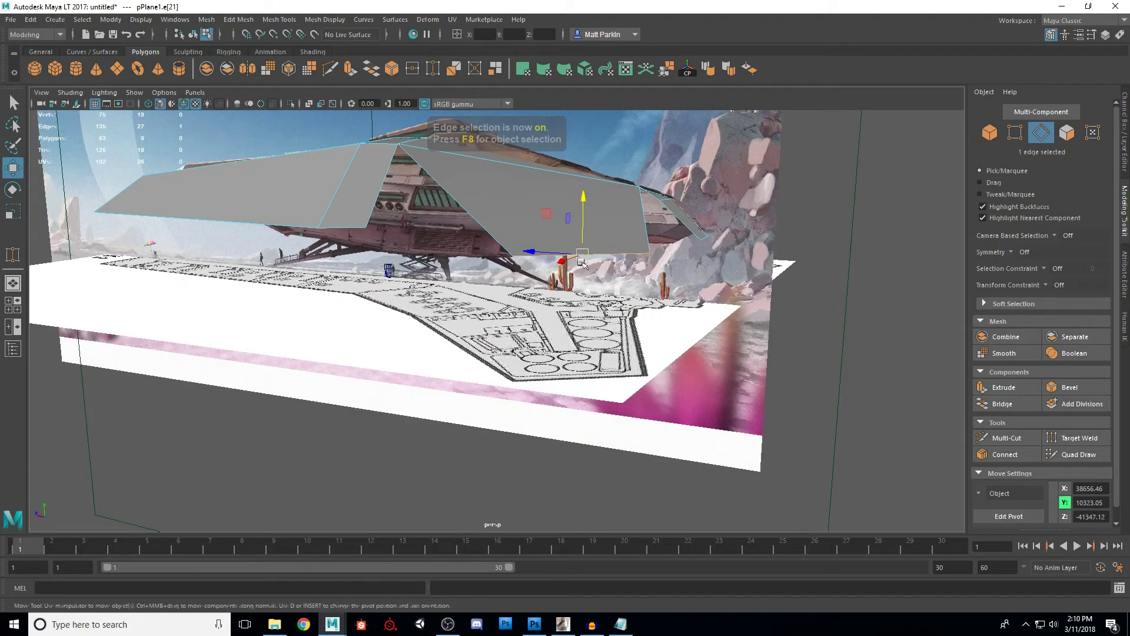
key("ctrl+e")
left_click_drag(587, 223, 586, 241)
key("q")
- Nudge the strip's lower vertex at the wing root to read its world height, and undo the nudges
left_click_drag(511, 328, 589, 323, "alt")
key("F9")
left_click(420, 252)
key("w")
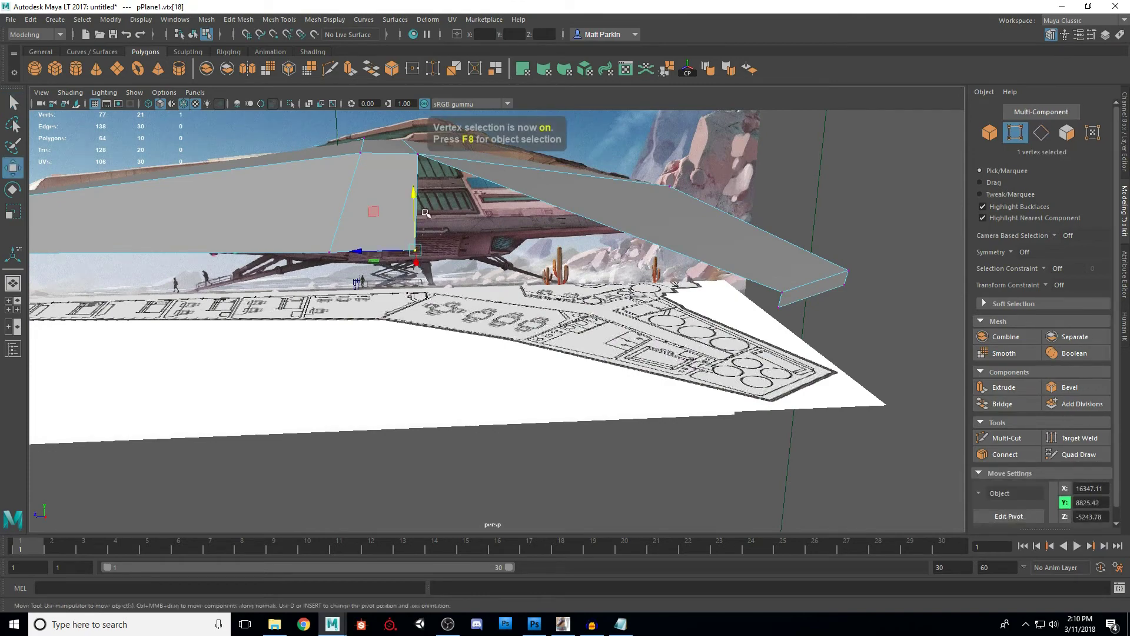
left_click_drag(416, 213, 415, 210)
key("ctrl+z")
left_click_drag(472, 275, 383, 260, "alt")
key("ctrl+z")
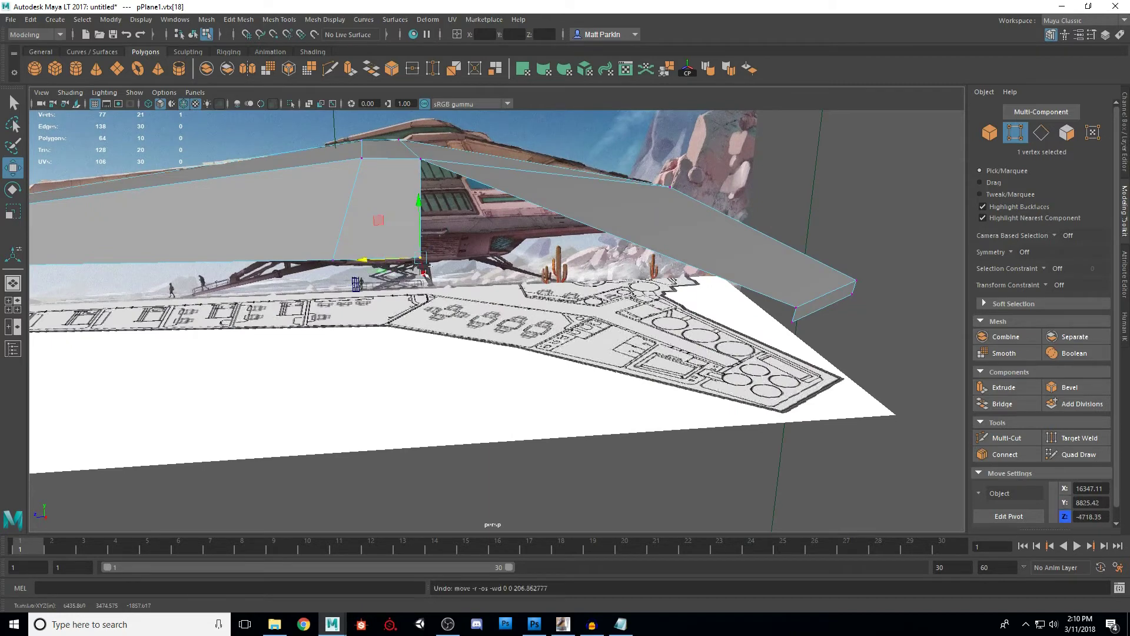
- Try an absolute Y height on the wing tip's front upper vertex, and undo it
left_click(797, 297)
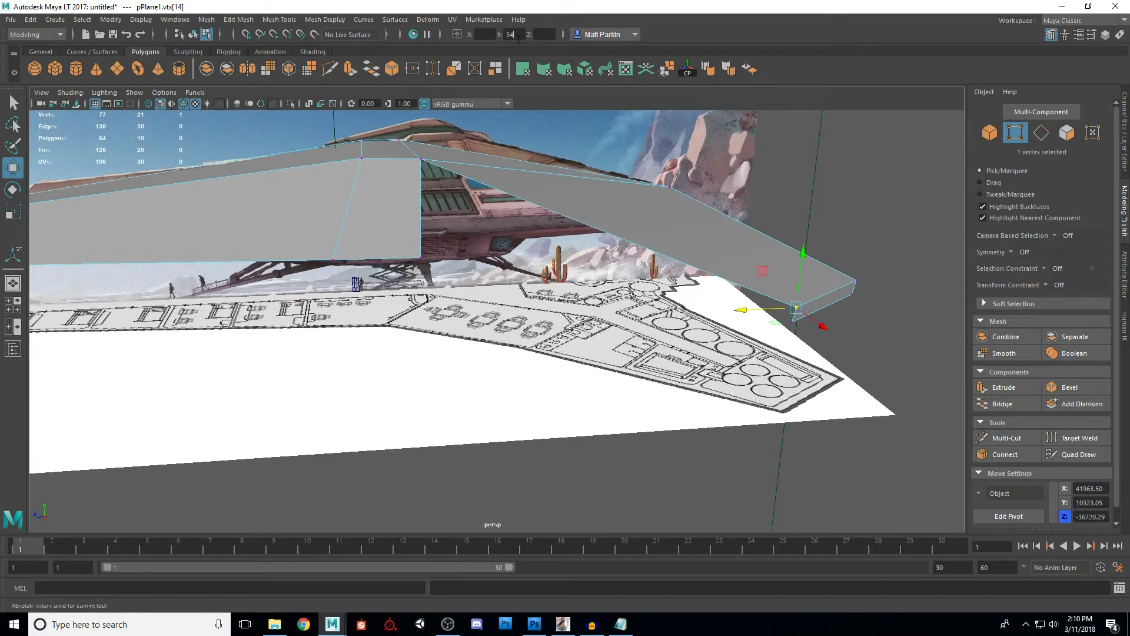
key("Return")
left_click_drag(876, 218, 548, 319, "alt")
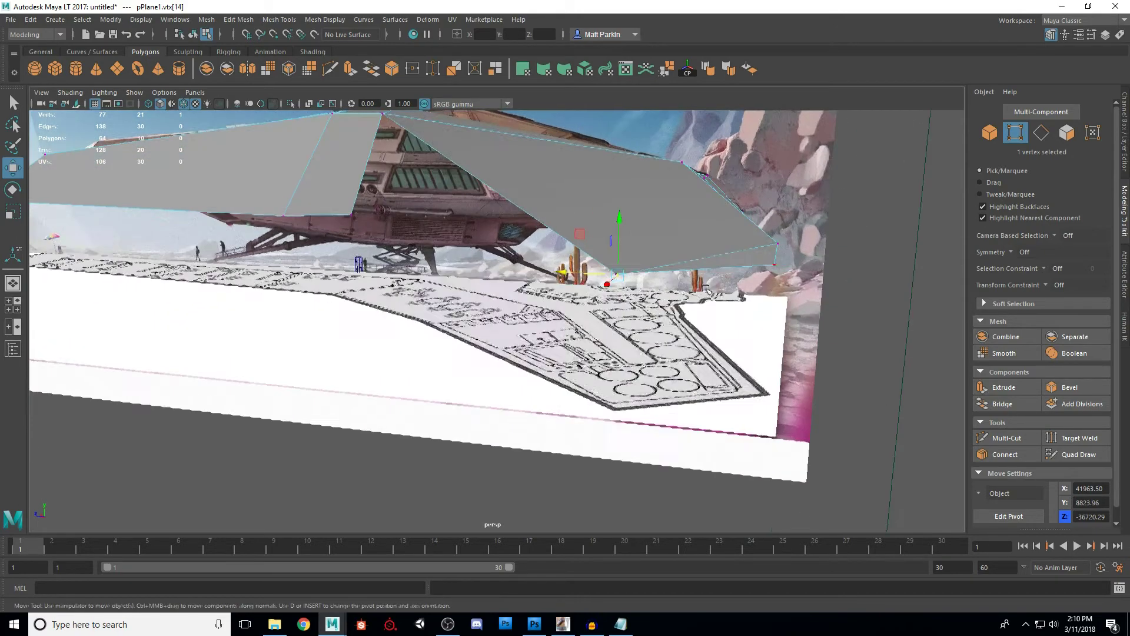
scroll(637, 309, "up", 2)
key("ctrl+z")
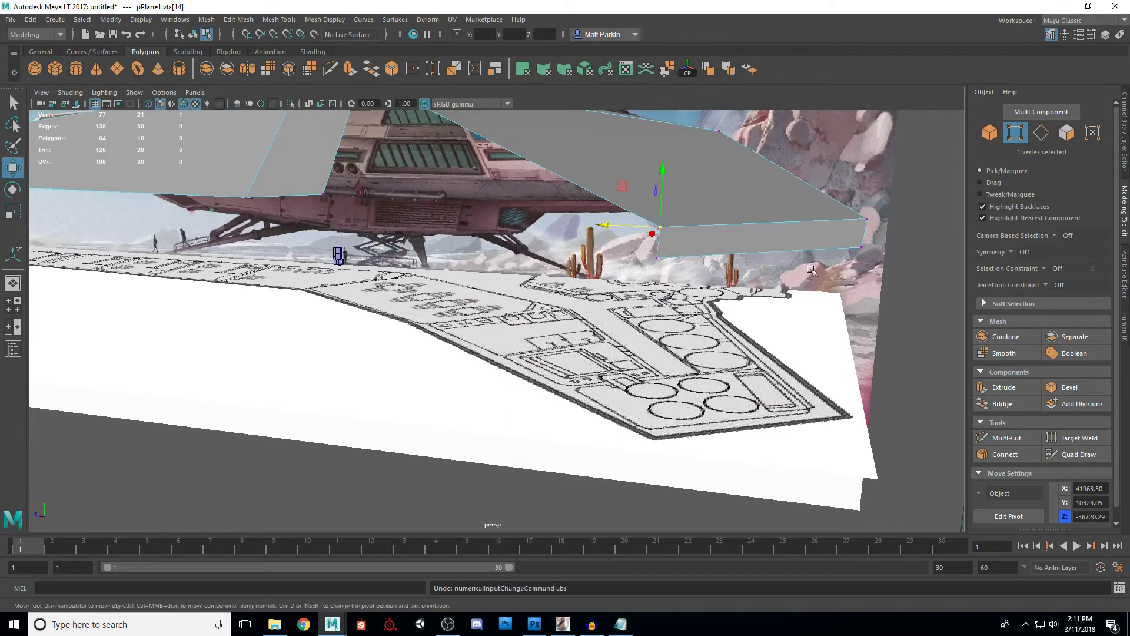
- Lower the extruded tip face's bottom vertices for clearance and set both upper wing tip vertices to an absolute Y of 3474
left_click_drag(631, 245, 643, 240)
left_click_drag(767, 199, 761, 292)
left_click_drag(687, 204, 625, 248)
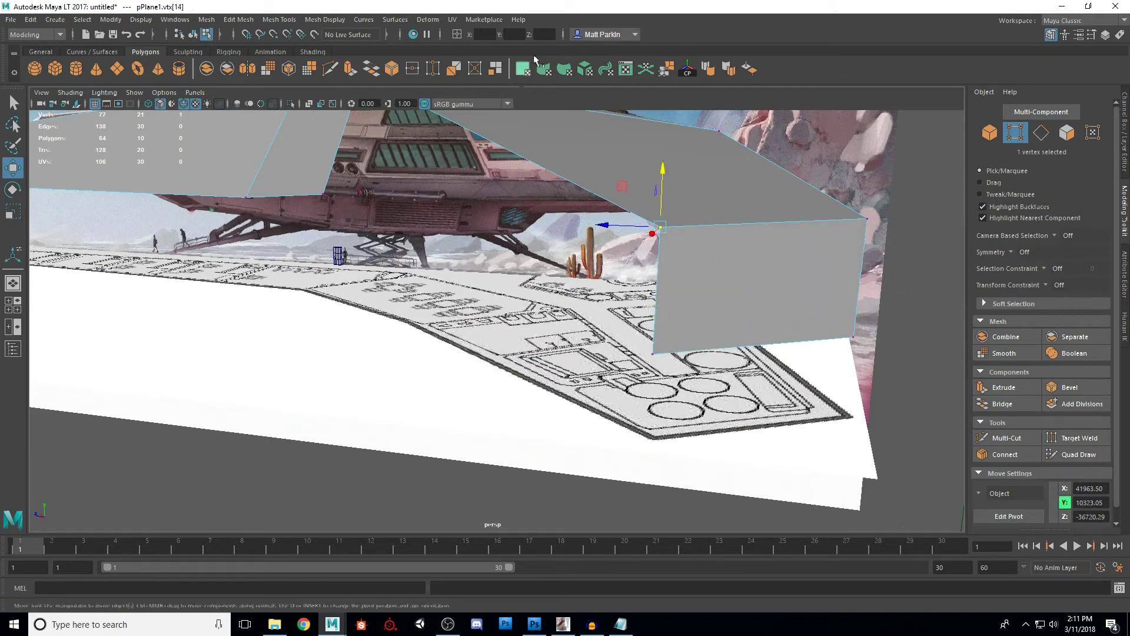
key("Return")
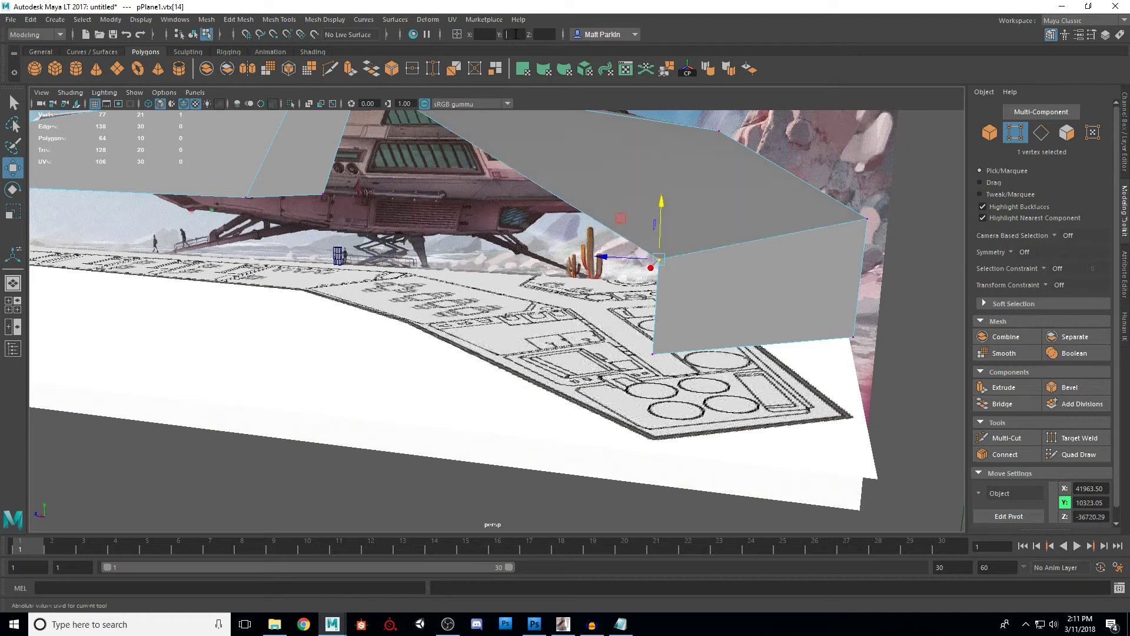
left_click_drag(822, 234, 824, 235)
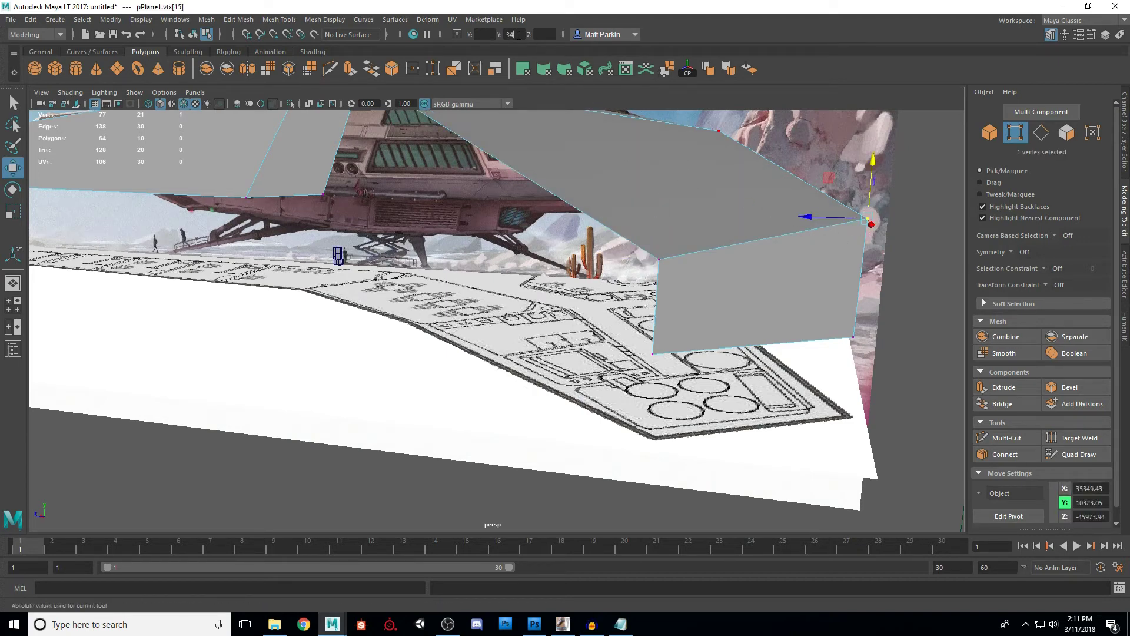
key("Return")
- Raise the tip face's two bottom vertices and shift them outward in the top view to the deck plan's wing tip outline
mouse_move(861, 372)
left_mouse_down()
mouse_move(894, 383)
mouse_move(847, 382)
left_mouse_up()
left_click_drag(754, 252, 763, 202)
left_click_drag(733, 304, 786, 296, "alt")
middle_click_drag(786, 296, 536, 366, "alt")
key("space")
key("space")
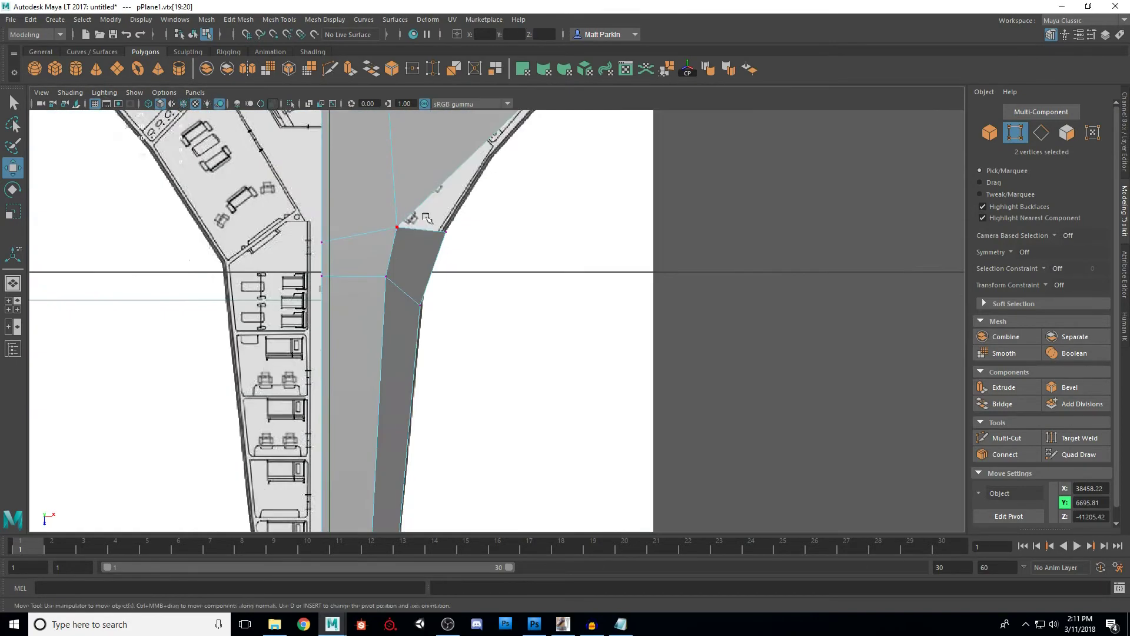
middle_click_drag(427, 218, 303, 444, "alt")
middle_click_drag(457, 232, 414, 308, "alt")
scroll(415, 307, "up", 3)
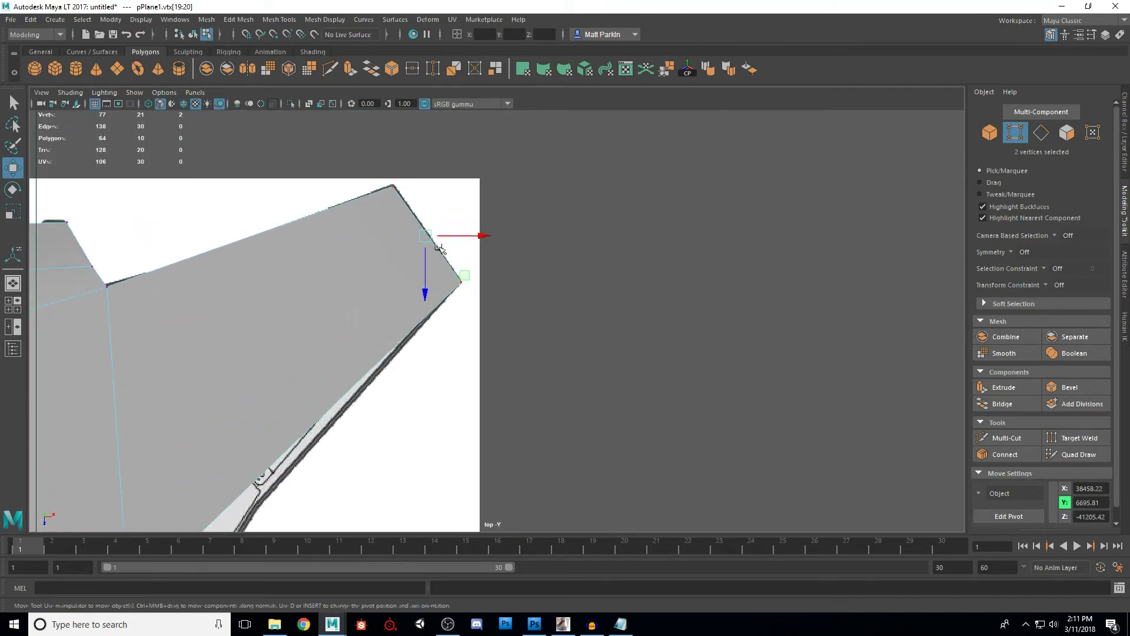
left_click_drag(430, 235, 434, 231)
scroll(445, 270, "up", 4)
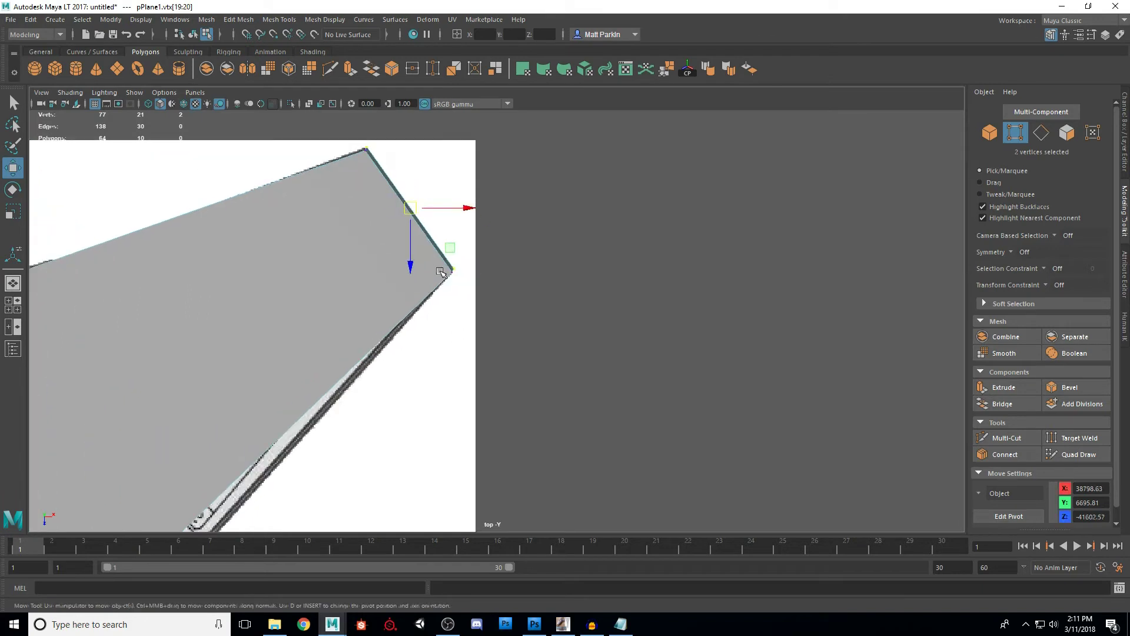
- Select the wing tip's upper edge and pull it inward from the tip outline so the end face slopes
middle_click_drag(441, 271, 460, 330, "alt")
scroll(456, 329, "up", 1)
left_click(428, 278)
left_click(428, 278)
mouse_move(454, 295)
left_mouse_down()
mouse_move(406, 306)
mouse_move(449, 302)
left_mouse_up()
left_click_drag(467, 264, 451, 266)
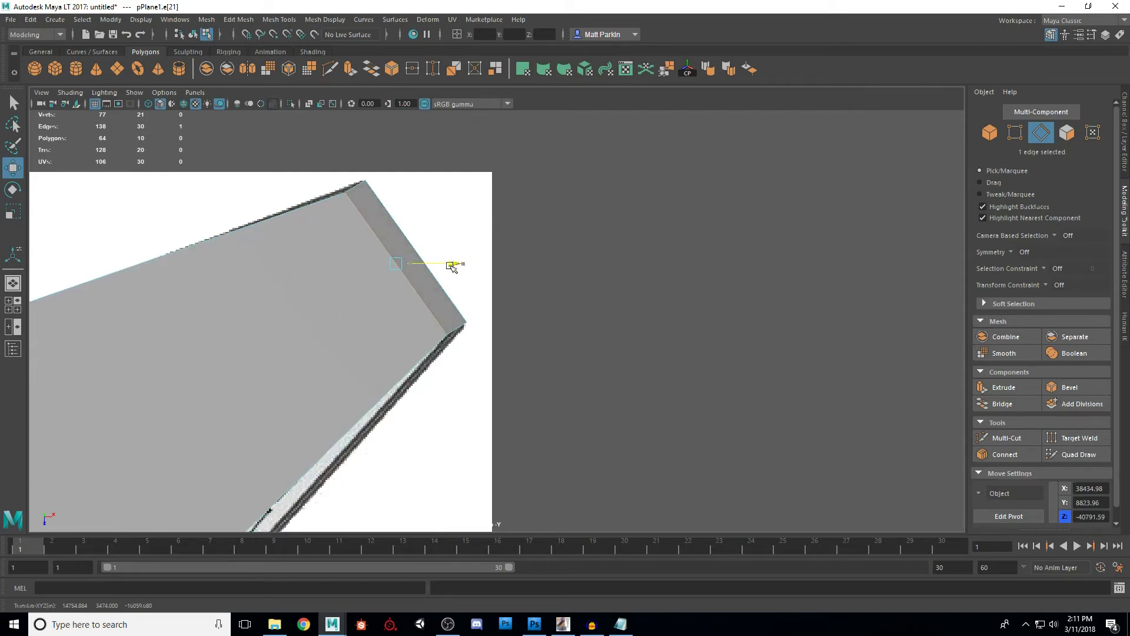
- Switch to the reference image board and compare the wing's shape with the spaceship painting
key("space")
key("space")
left_click_drag(718, 245, 751, 259, "alt")
key("alt+Tab")
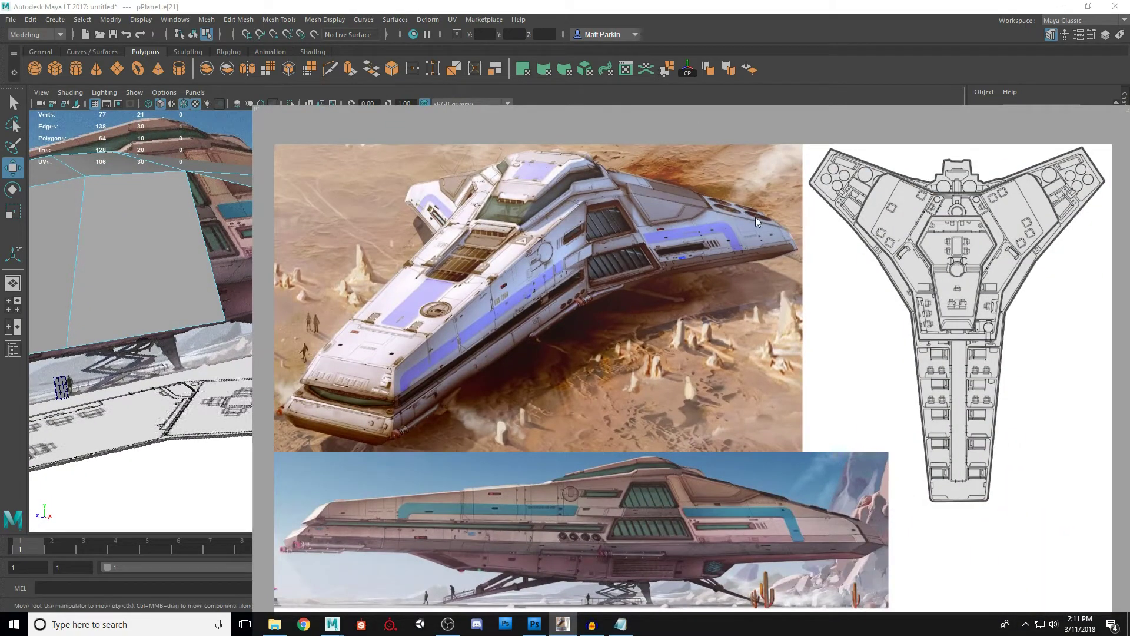
- Switch back to Maya and bridge the side panel's rear edge to the wing tip's edge to form the wing's front face
key("alt+Tab")
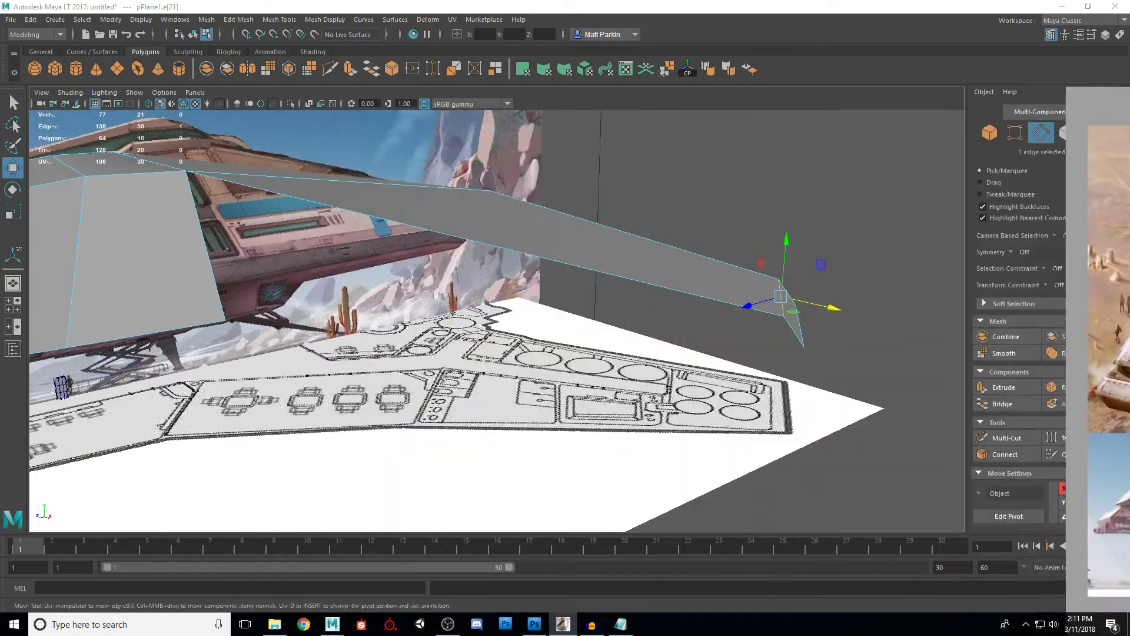
left_click_drag(717, 259, 432, 322, "alt")
right_click_drag(432, 322, 472, 336, "alt")
key("F10")
left_click(325, 306, "shift")
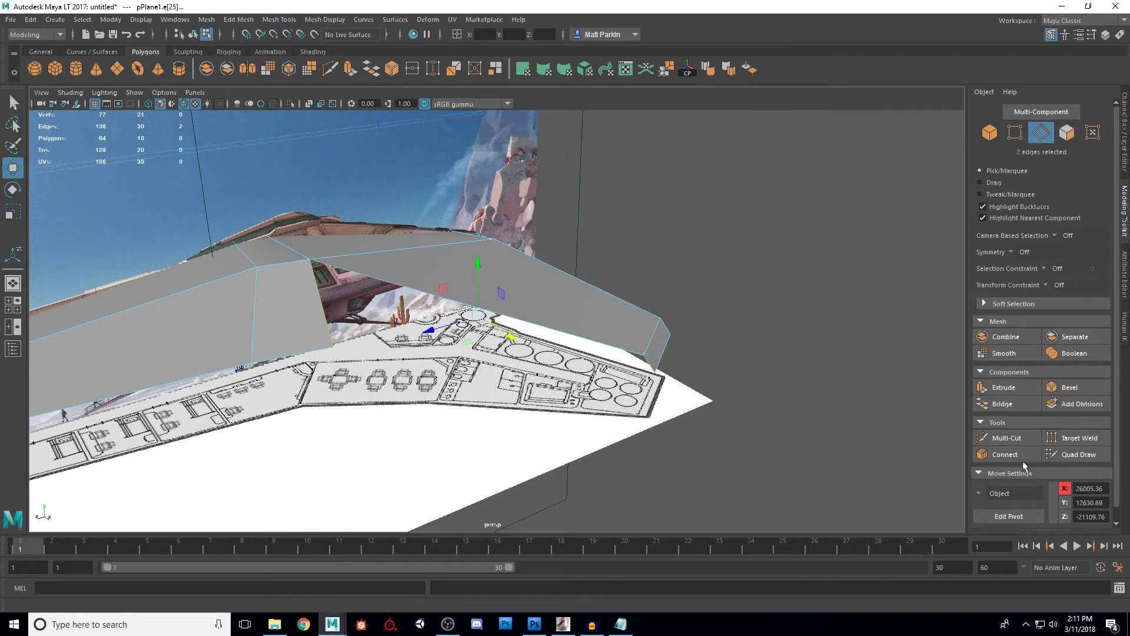
left_click(1015, 408)
left_click_drag(588, 406, 383, 400, "alt")
right_click_drag(383, 400, 513, 339, "alt")
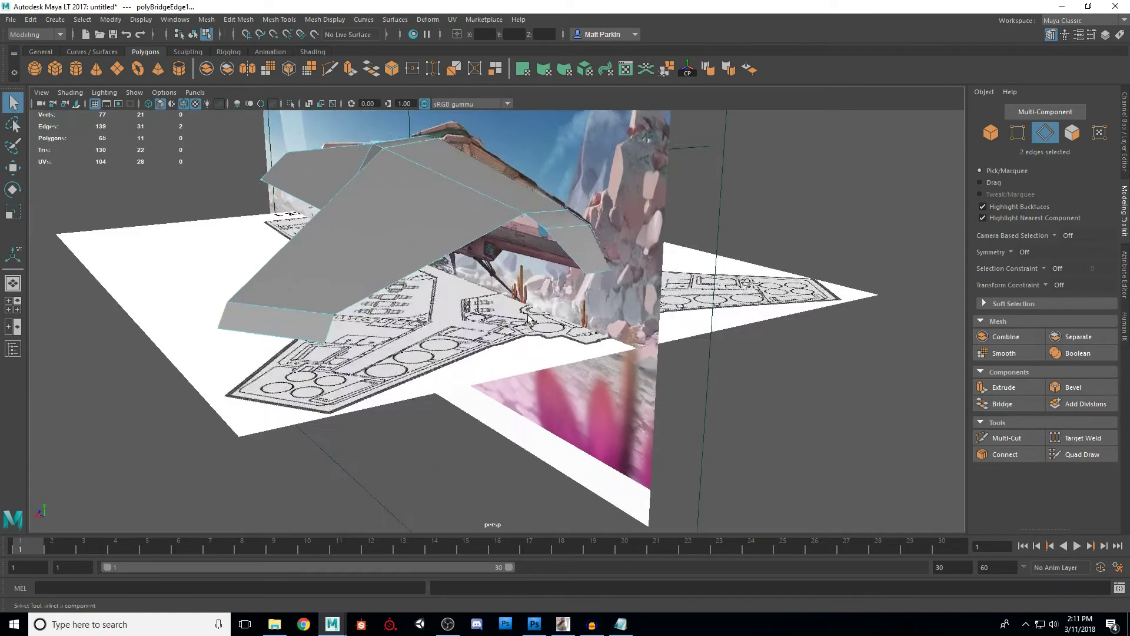
- Extrude the short edge at the wing's rear root straight down into a vertical face
middle_click_drag(513, 339, 499, 386, "alt")
right_click_drag(499, 387, 526, 365, "alt")
left_click_drag(549, 366, 511, 332, "alt")
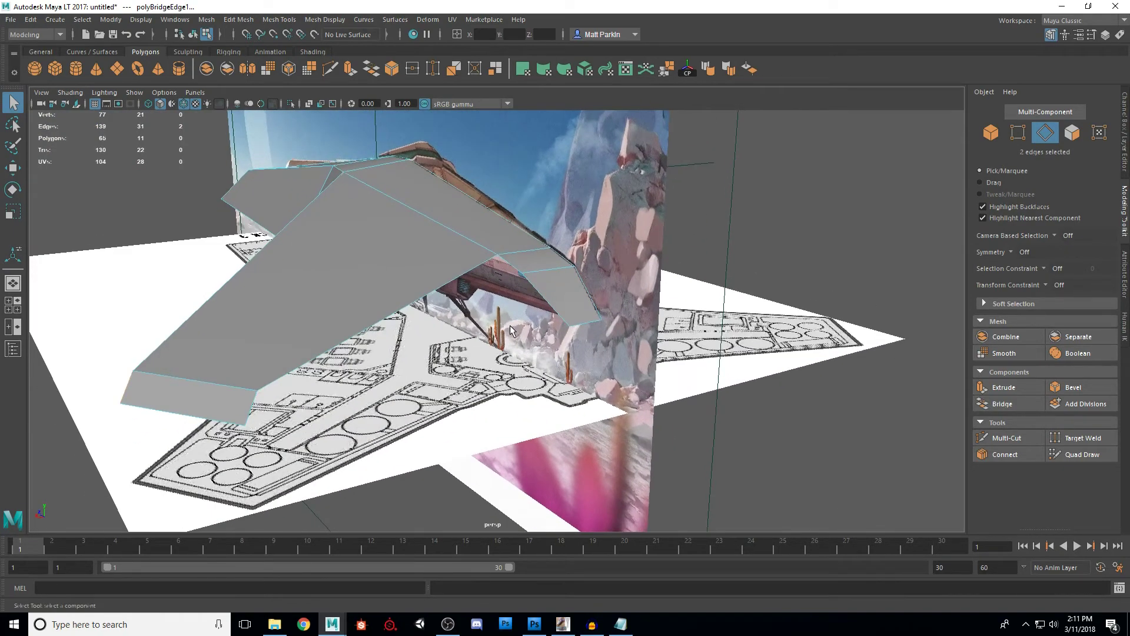
left_click_drag(424, 307, 370, 326, "alt")
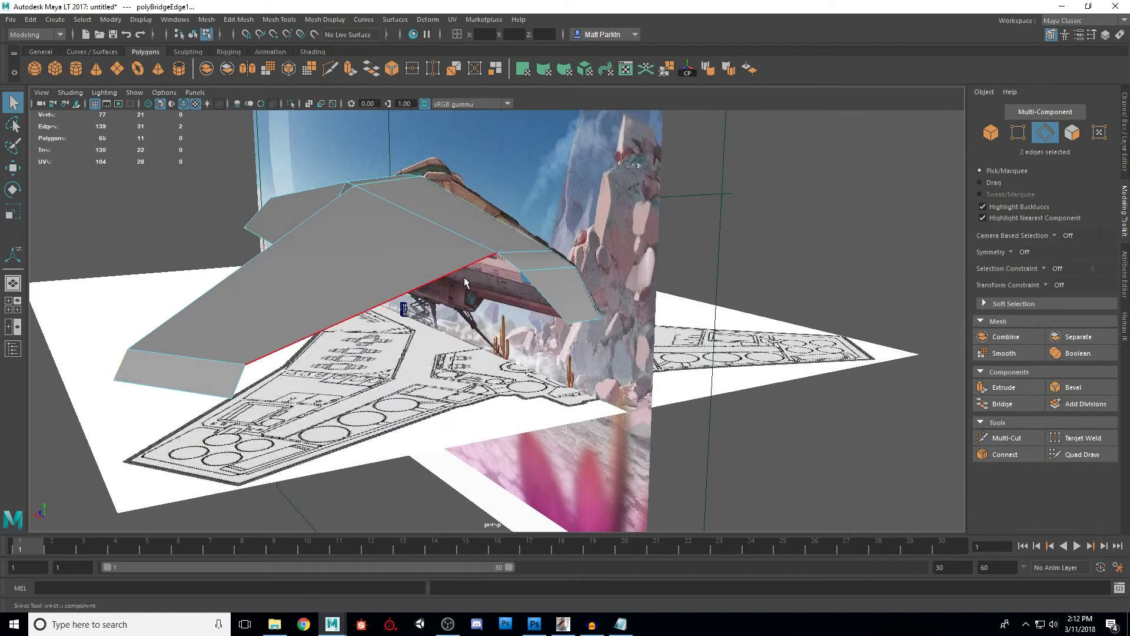
left_click_drag(515, 291, 528, 280, "alt")
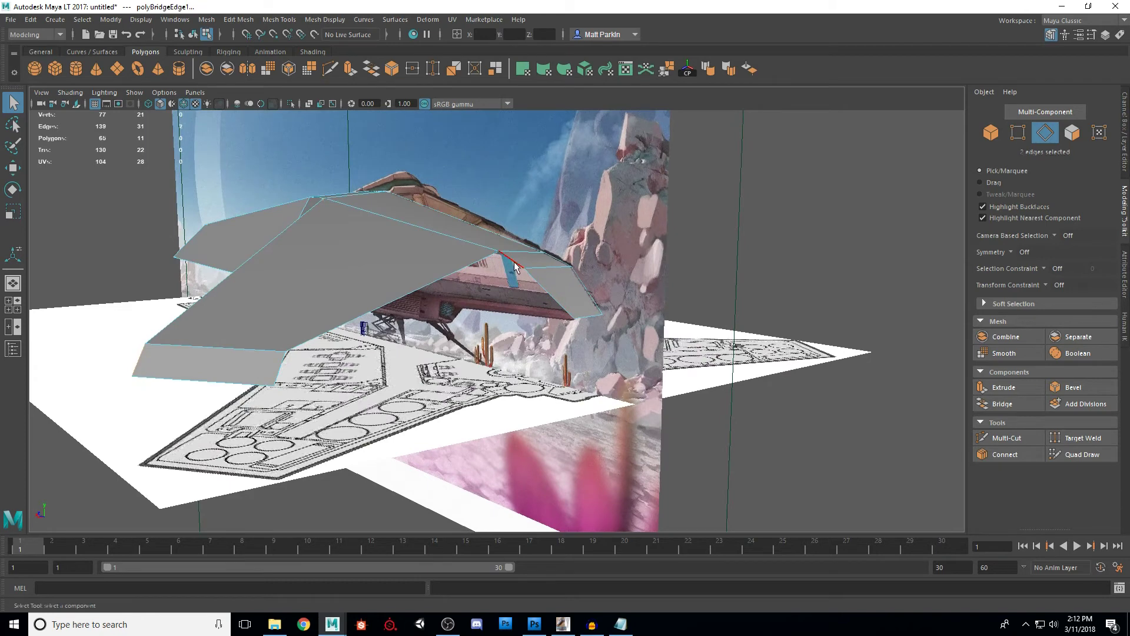
left_click(515, 266)
key("ctrl+e")
left_click_drag(501, 230, 503, 259)
key("q")
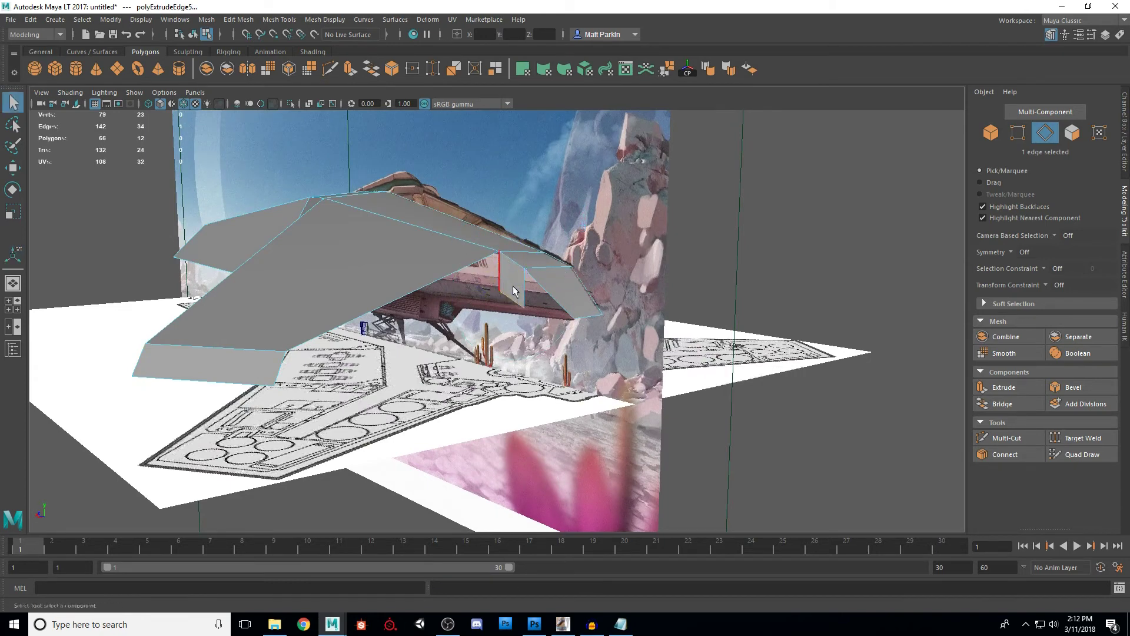
left_click_drag(543, 310, 551, 312, "alt")
scroll(551, 311, "up", 3)
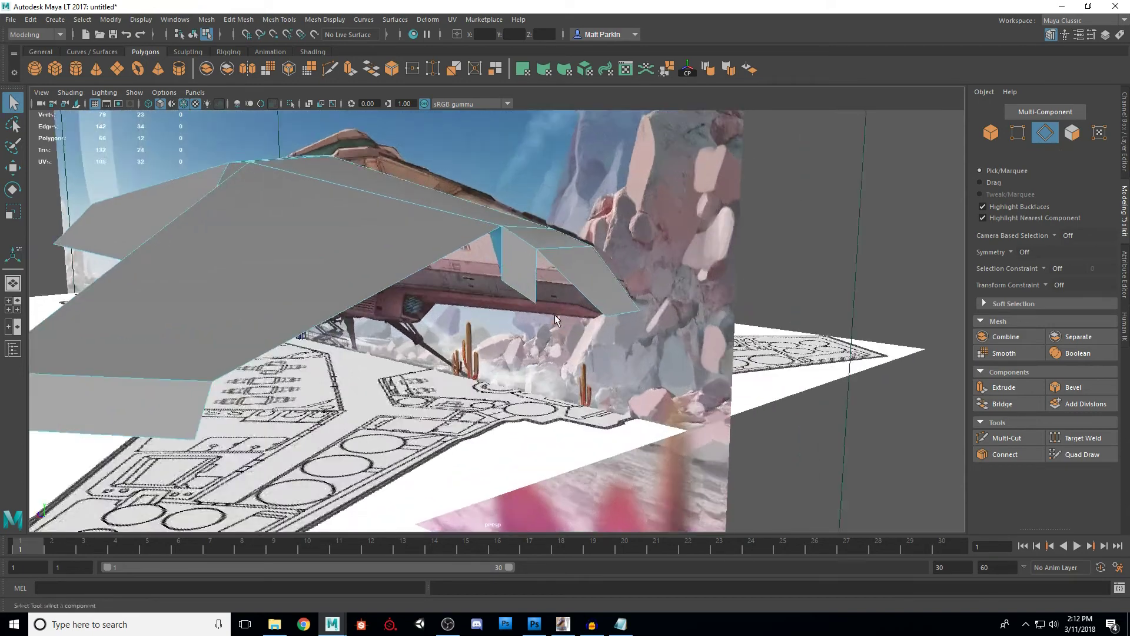
- Lower the extruded face's two bottom vertices, snapping them vertically to the height of the rear hull slope's lower corner
key("w")
key("F9")
left_click(542, 280)
left_click_drag(543, 280, 581, 287)
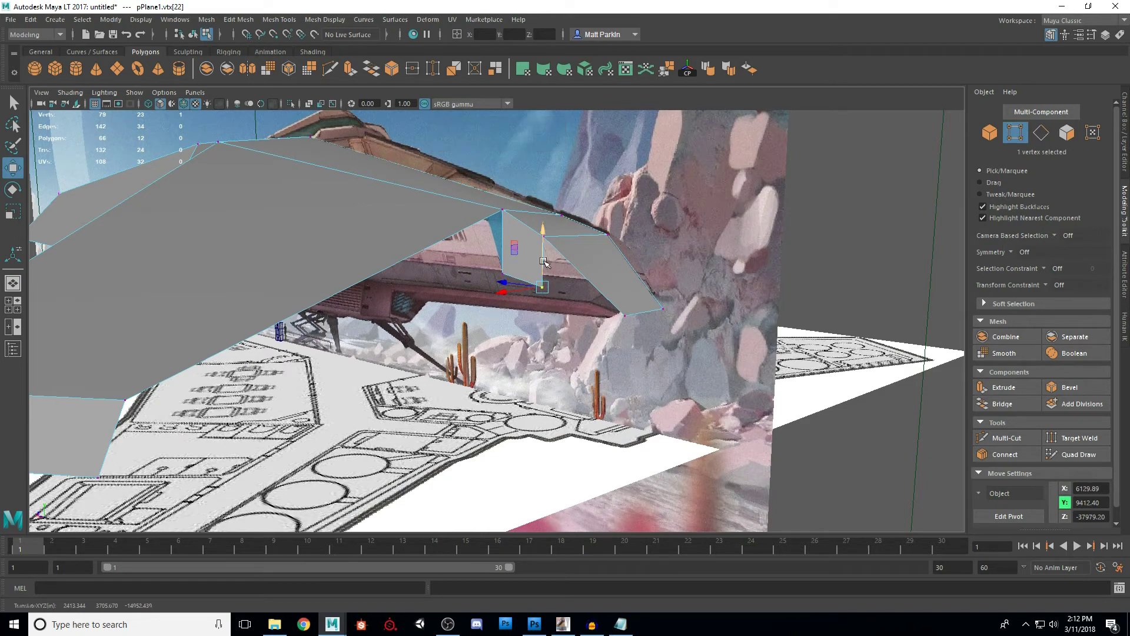
left_click_drag(544, 289, 596, 309)
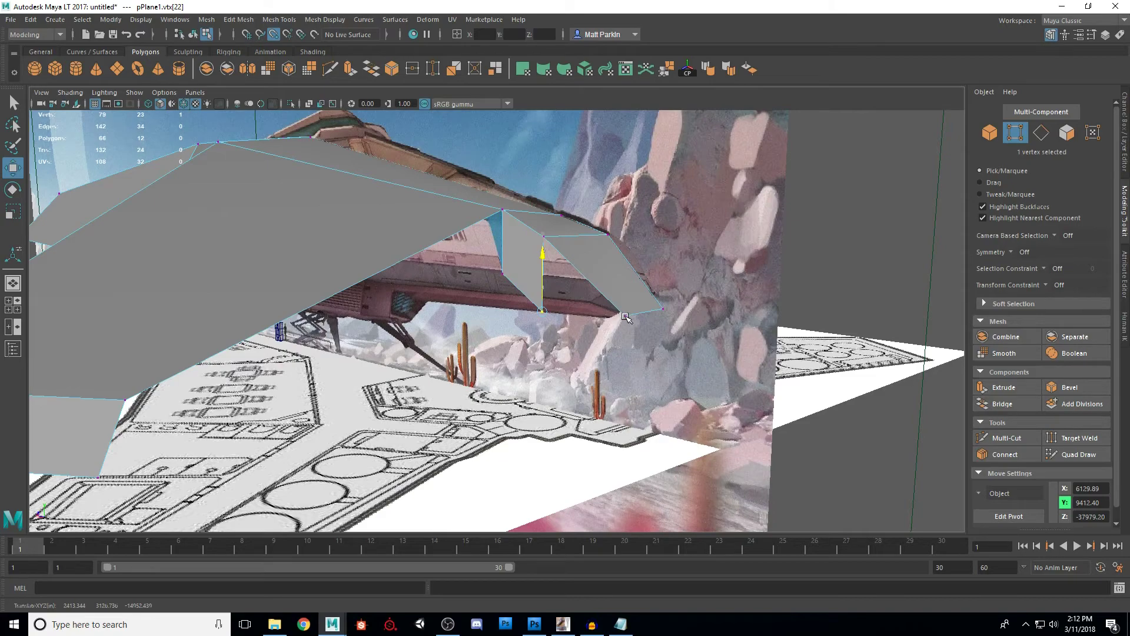
left_click(504, 286)
left_click_drag(501, 251, 304, 392)
- Bridge the wing tip's rear edge to the outer edge of the extruded root face to close the wing's rear side
key("F10")
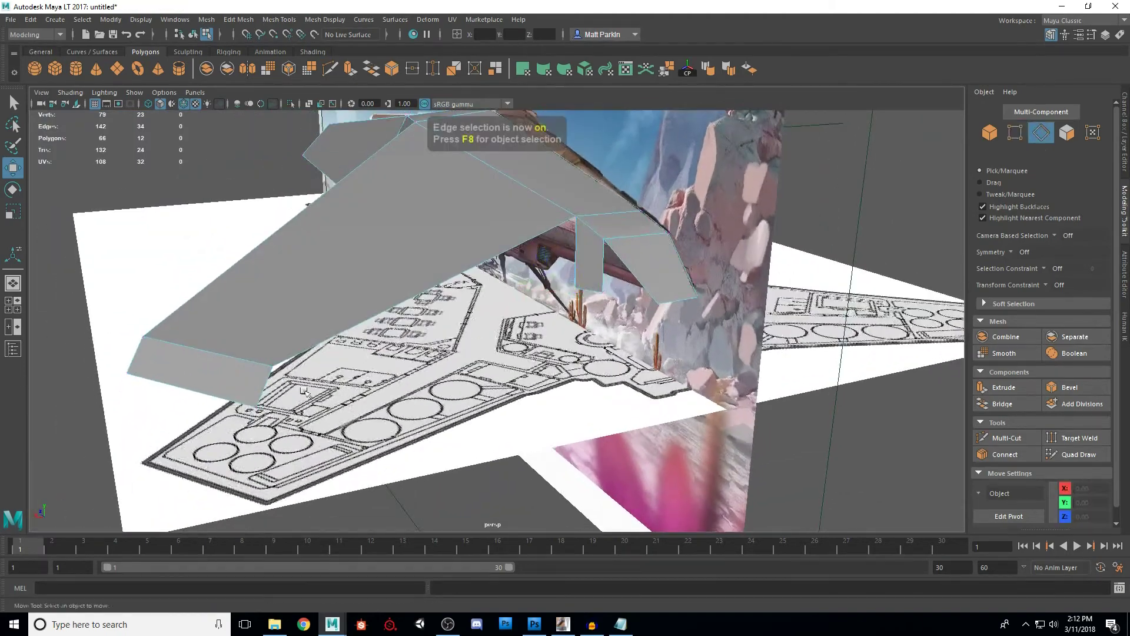
left_click(266, 392)
left_click(577, 260, "shift")
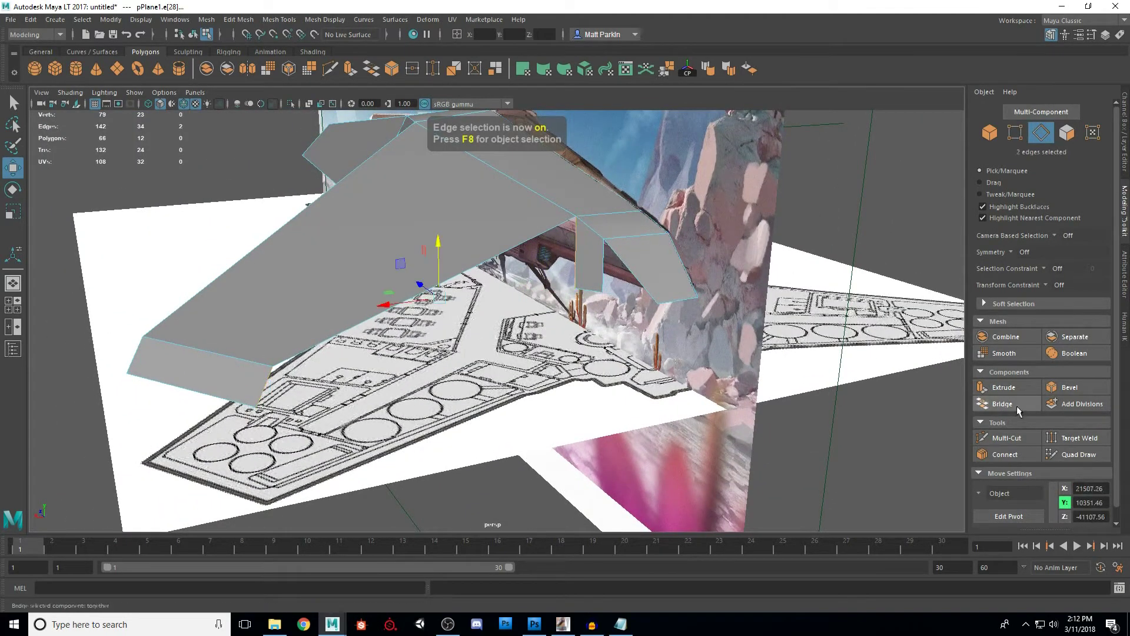
left_click(1017, 407)
key("q")
left_click_drag(471, 386, 524, 353, "alt")
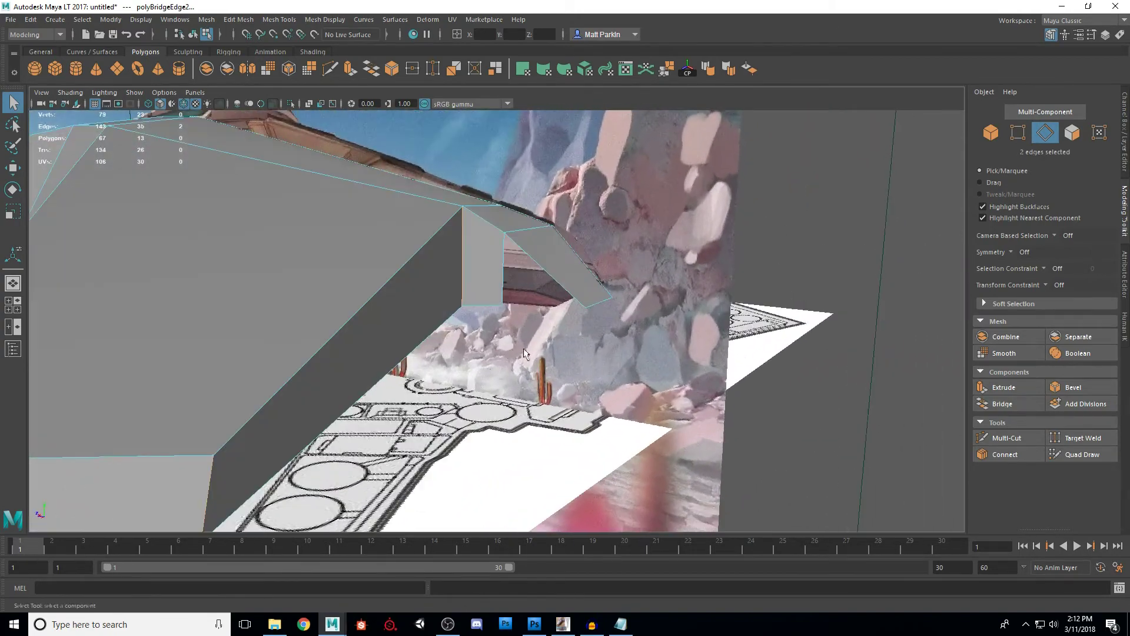
- Connect the two side edges of the rear hull slope with one segment and shift the new edge outward to bend the slope
left_click_drag(595, 292, 563, 324, "alt")
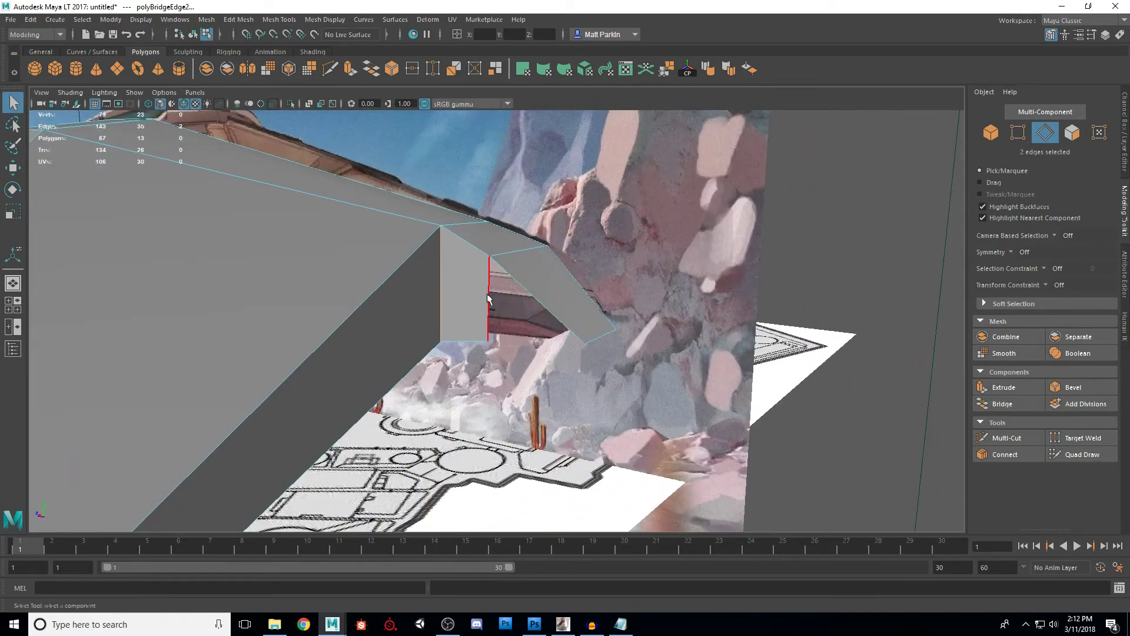
left_click(557, 331)
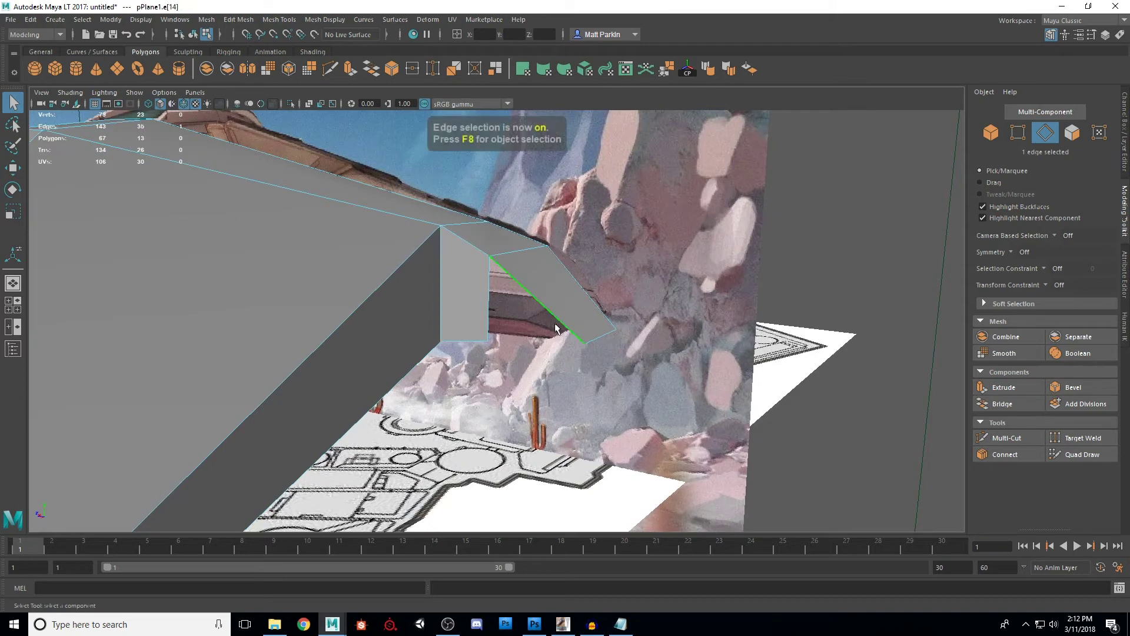
left_click(591, 312, "shift")
left_click(1005, 454)
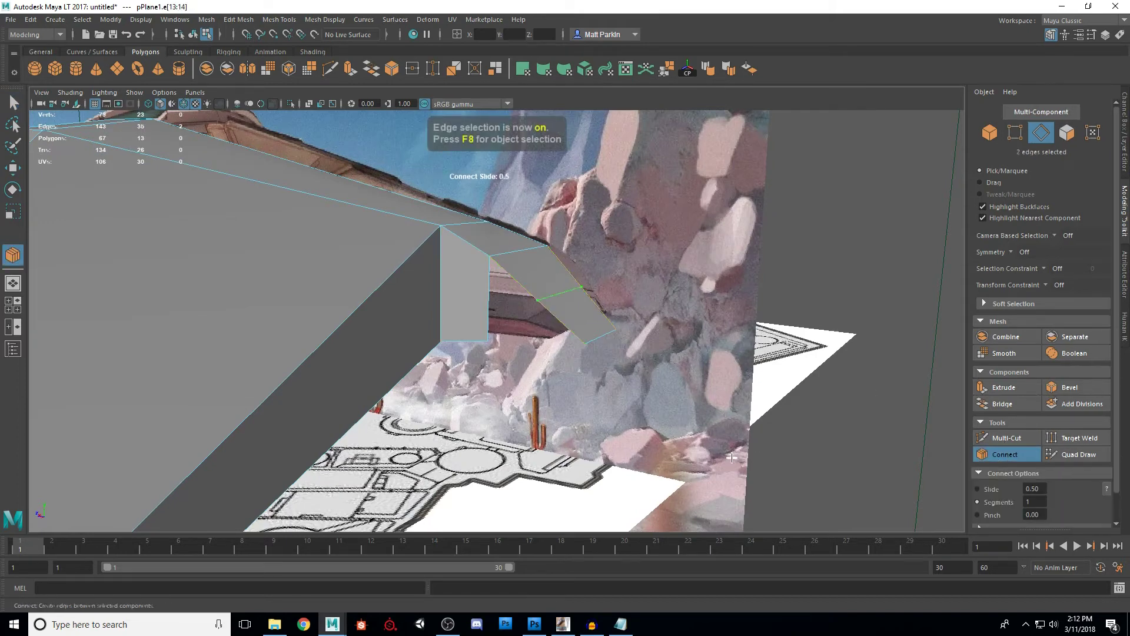
key("q")
key("w")
left_click_drag(539, 301, 584, 258, "alt")
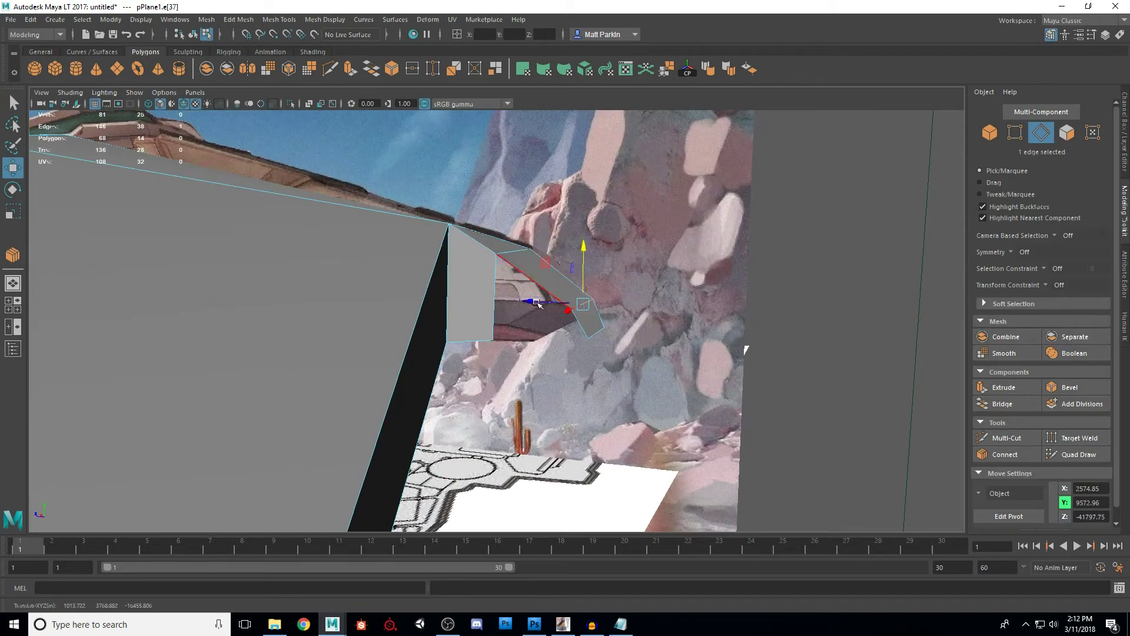
left_click_drag(531, 303, 529, 301)
left_click_drag(556, 346, 544, 383, "alt")
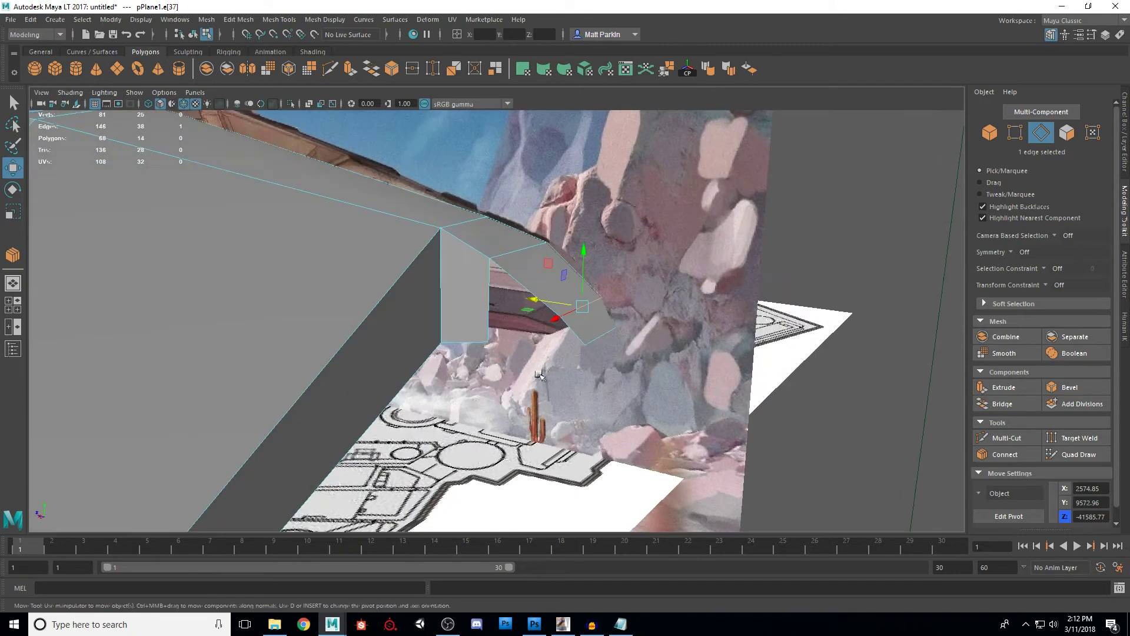
- Bridge the extruded root face's inner edge to the upper side edge of the rear hull slope
left_click(517, 332, "shift")
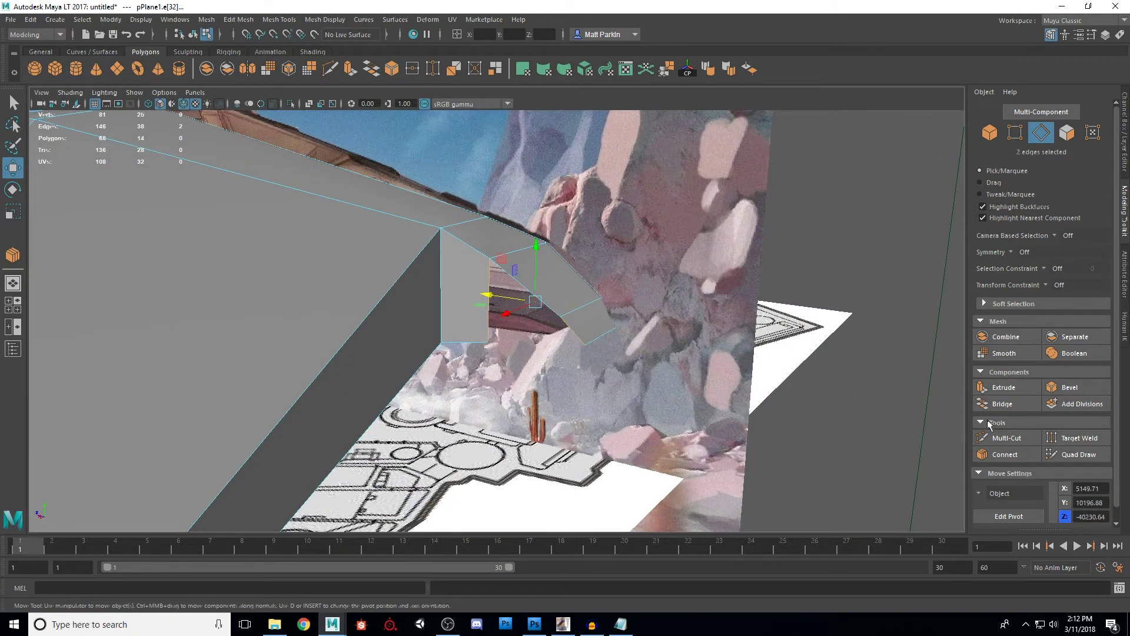
left_click(1001, 404)
left_click_drag(590, 373, 497, 364, "alt")
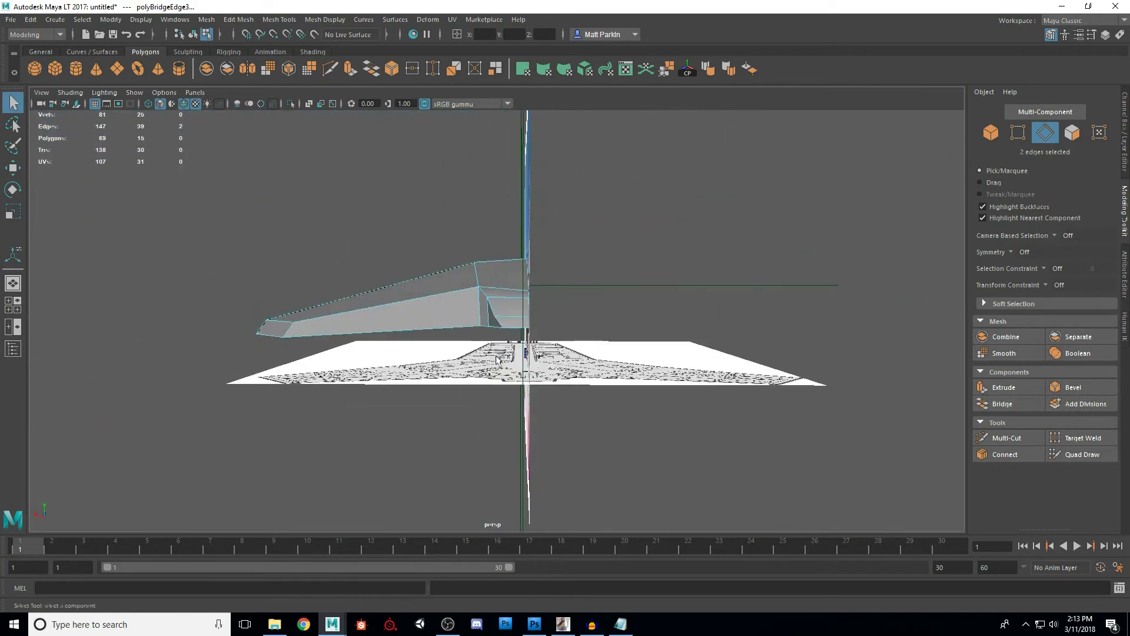
- Move the middle side vertex of the rear hull slope outward along X
scroll(492, 344, "up", 7)
key("F9")
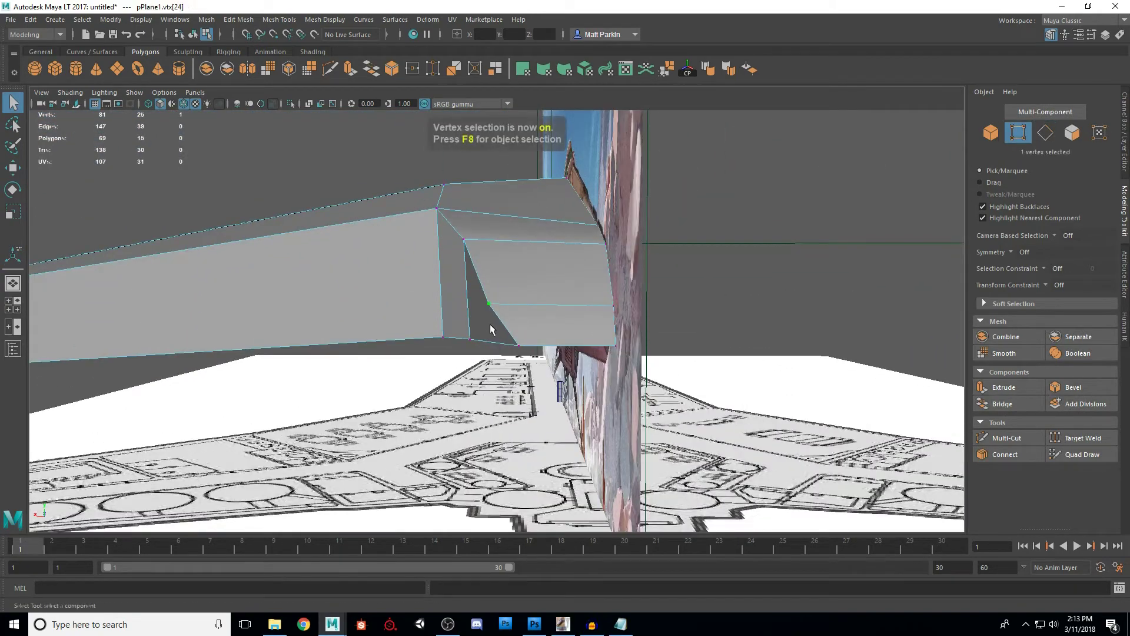
key("w")
left_click_drag(455, 304, 413, 331)
right_click_drag(414, 331, 514, 333, "alt")
middle_click_drag(513, 333, 508, 372, "alt")
left_click_drag(508, 371, 524, 293, "alt")
- Adjust the rear hull's upper vertices in height and length to follow the ship's outline in the side-view painting
left_click_drag(476, 254, 484, 339)
left_click_drag(425, 294, 446, 297)
left_click_drag(446, 297, 452, 252, "alt")
scroll(546, 286, "up", 3)
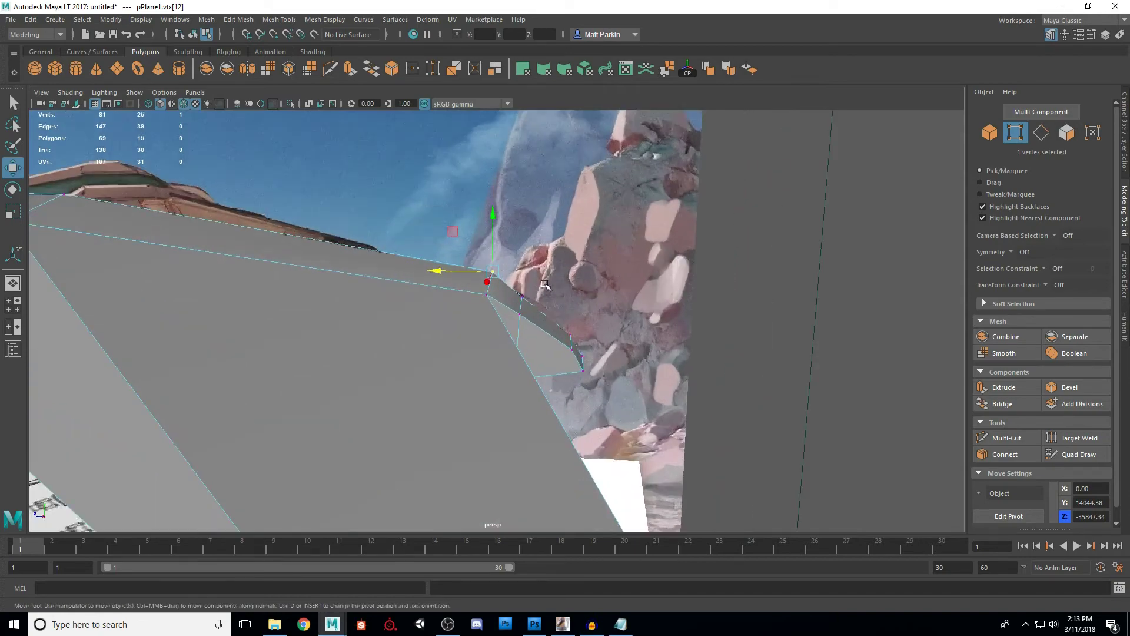
middle_click_drag(483, 258, 489, 258)
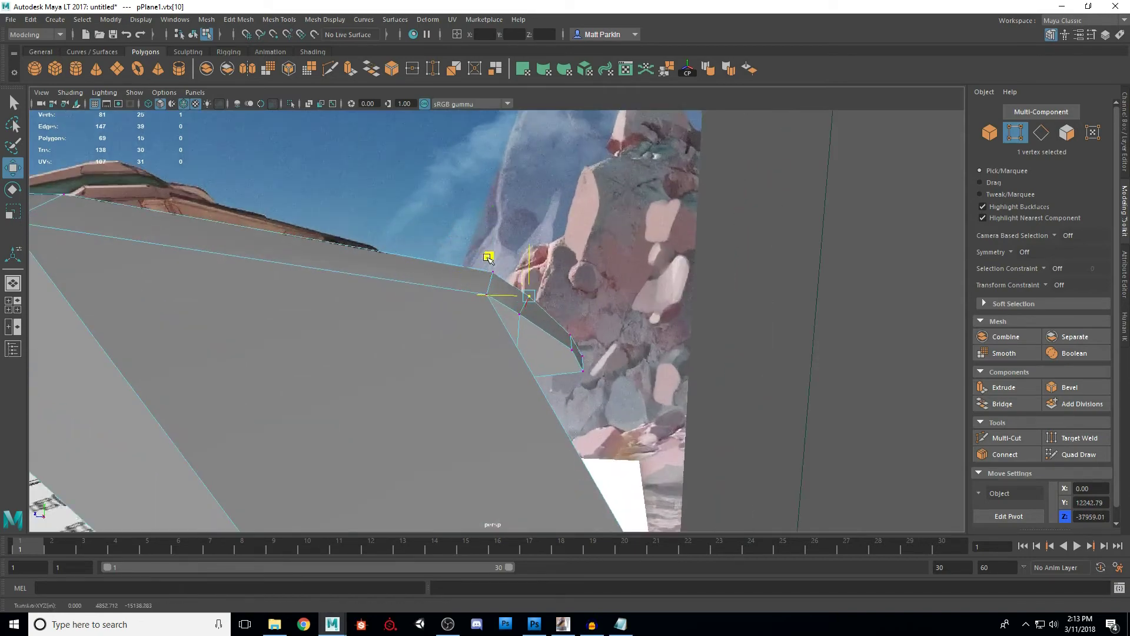
left_click_drag(486, 258, 486, 258)
- Lower the two bottom vertices where the hull side meets the wing, snapping the forward one to the other's height
left_click_drag(496, 306, 561, 350, "alt")
left_click_drag(292, 356, 368, 355, "alt")
middle_click_drag(368, 355, 502, 318, "alt")
scroll(483, 336, "down", 5)
left_click_drag(481, 339, 491, 308, "alt")
scroll(492, 310, "up", 5)
middle_click_drag(498, 316, 596, 344, "alt")
left_click_drag(597, 345, 546, 354, "alt")
left_click(726, 384)
left_click(462, 348)
left_click_drag(463, 310, 463, 328)
left_click(394, 348)
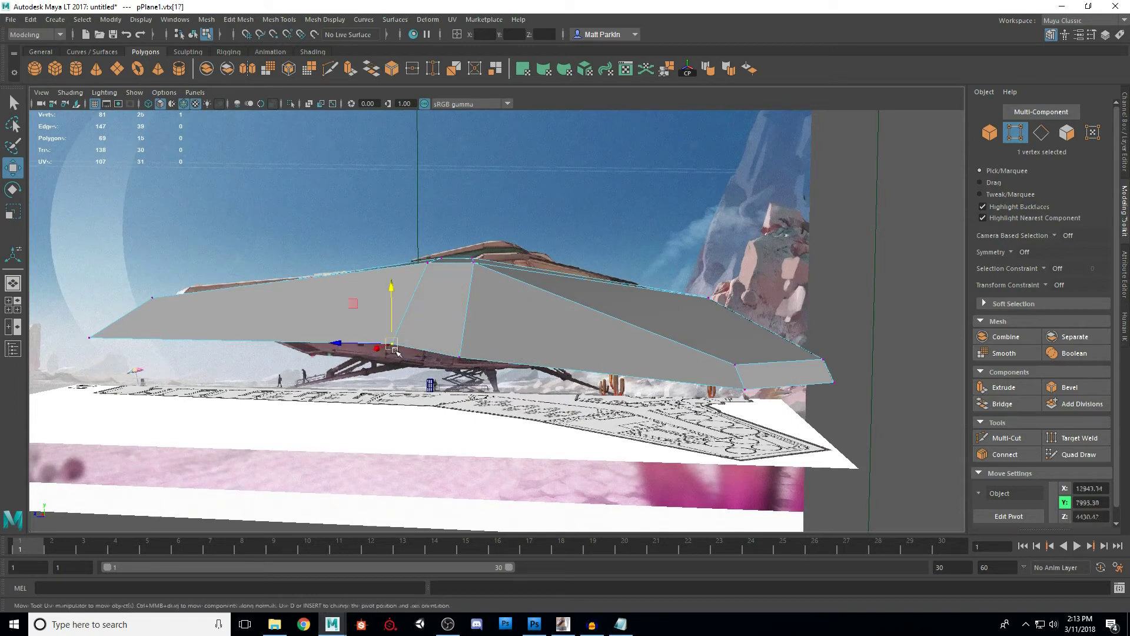
left_click_drag(387, 309, 390, 322)
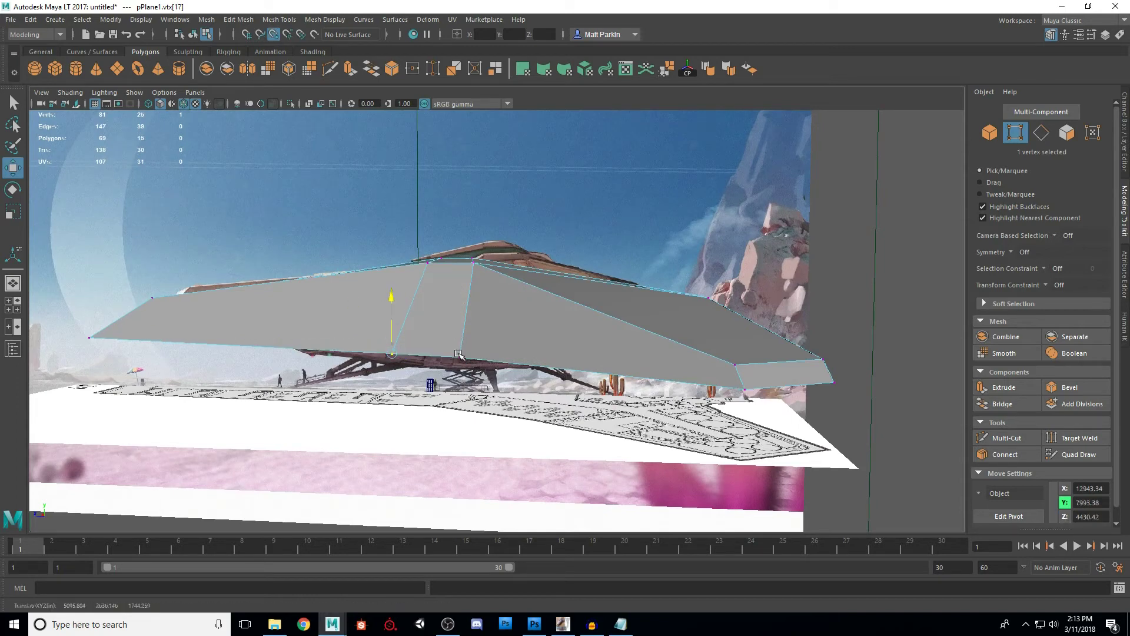
- Snap the nose's outer and centre bottom vertices vertically to the height of the hull side's bottom vertices
left_click(90, 337, "shift")
key("v")
left_click_drag(377, 351, 378, 352)
left_click(87, 338)
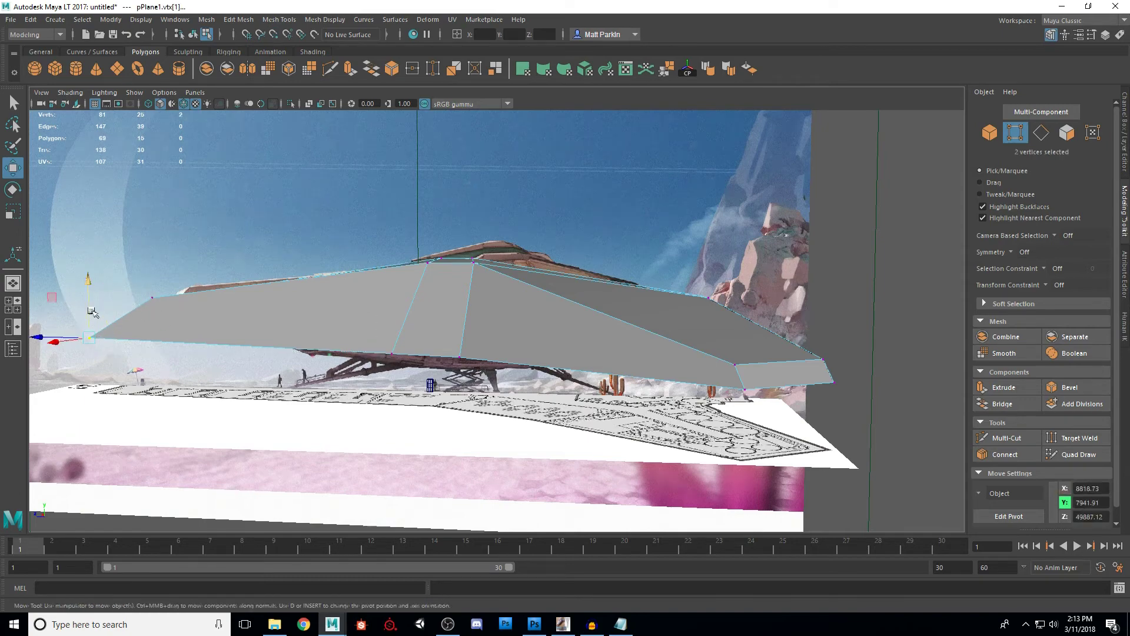
left_click(388, 357, "shift")
left_click_drag(390, 355, 413, 396)
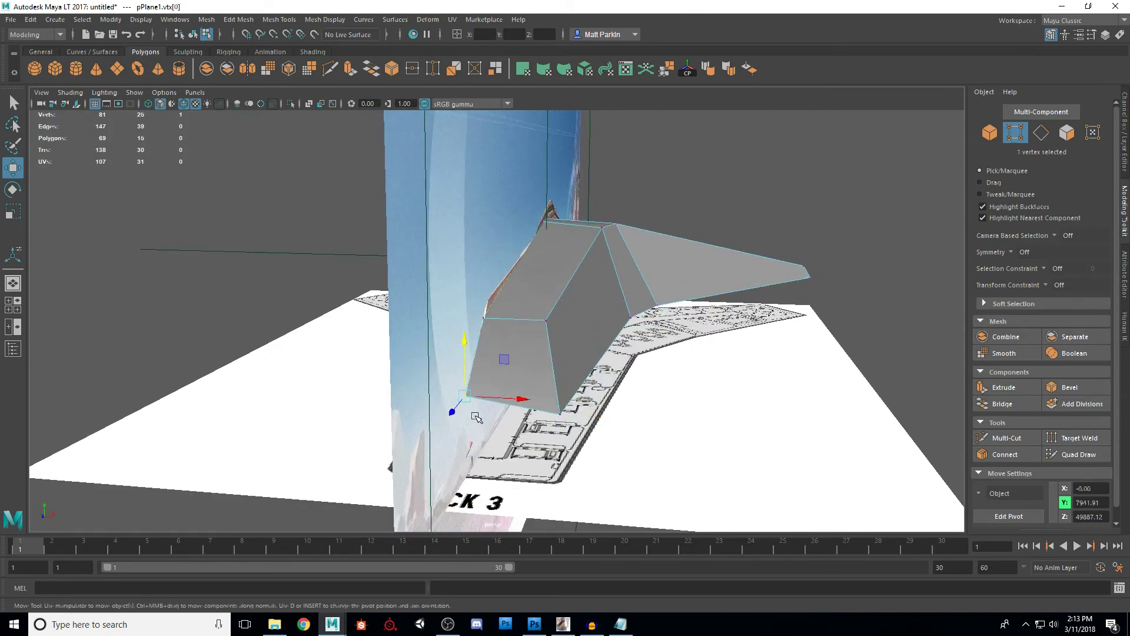
left_click_drag(465, 362, 559, 415)
- Return to object selection, deselect the hull and save the scene as Blockout_1 in D:\PROJECTS\PILGRIM
left_click_drag(723, 407, 598, 405, "alt")
key("F8")
left_click(846, 211)
left_click_drag(772, 294, 783, 362, "alt")
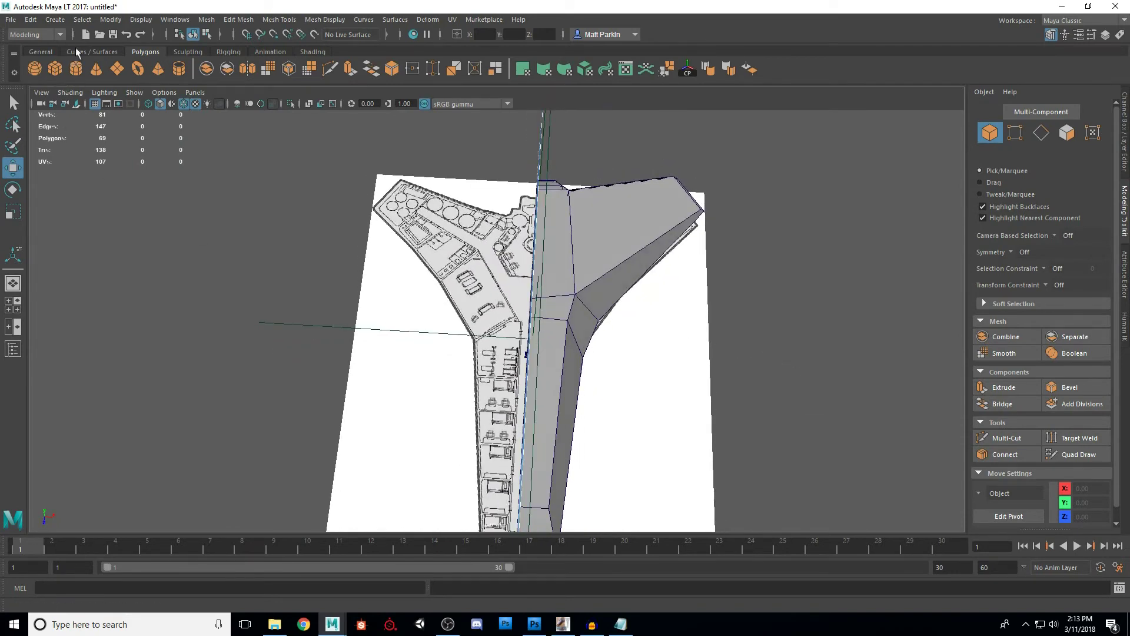
left_click(112, 35)
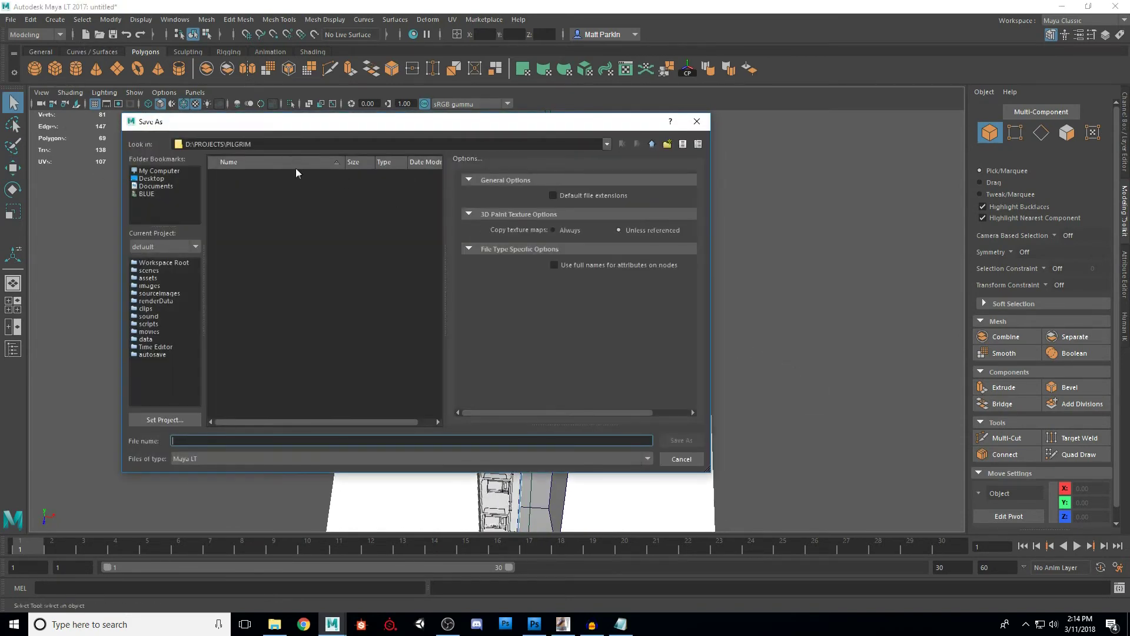
type("Blockout_1")
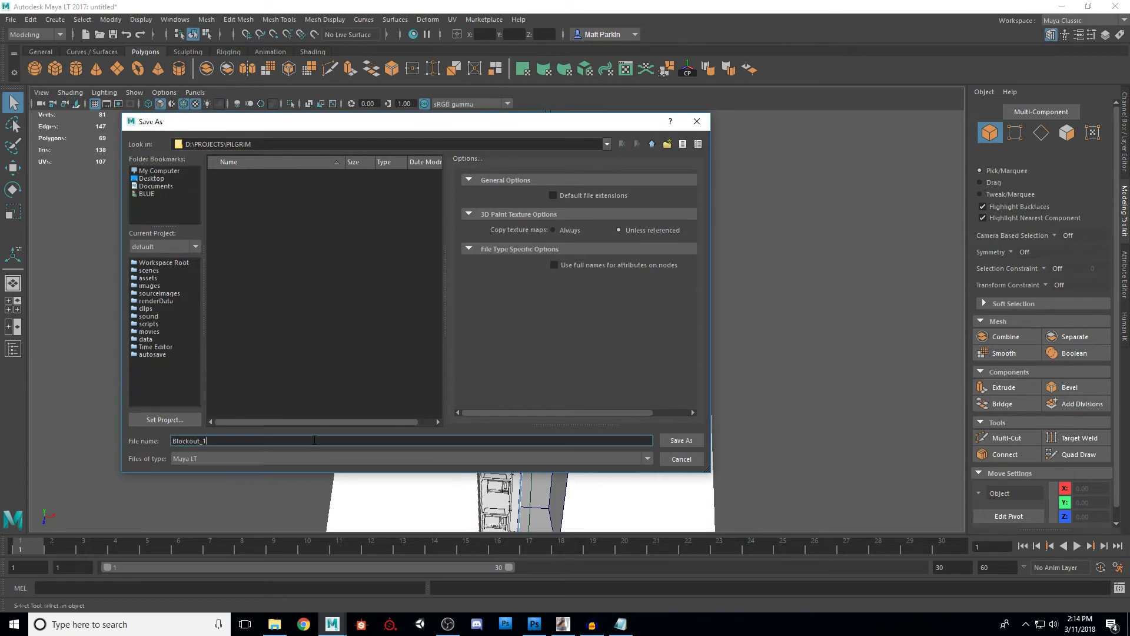
key("Return")
- Duplicate the hull half and move the copy along X to the opposite side of the side-view image
left_click_drag(684, 263, 719, 365, "alt")
left_click(669, 308)
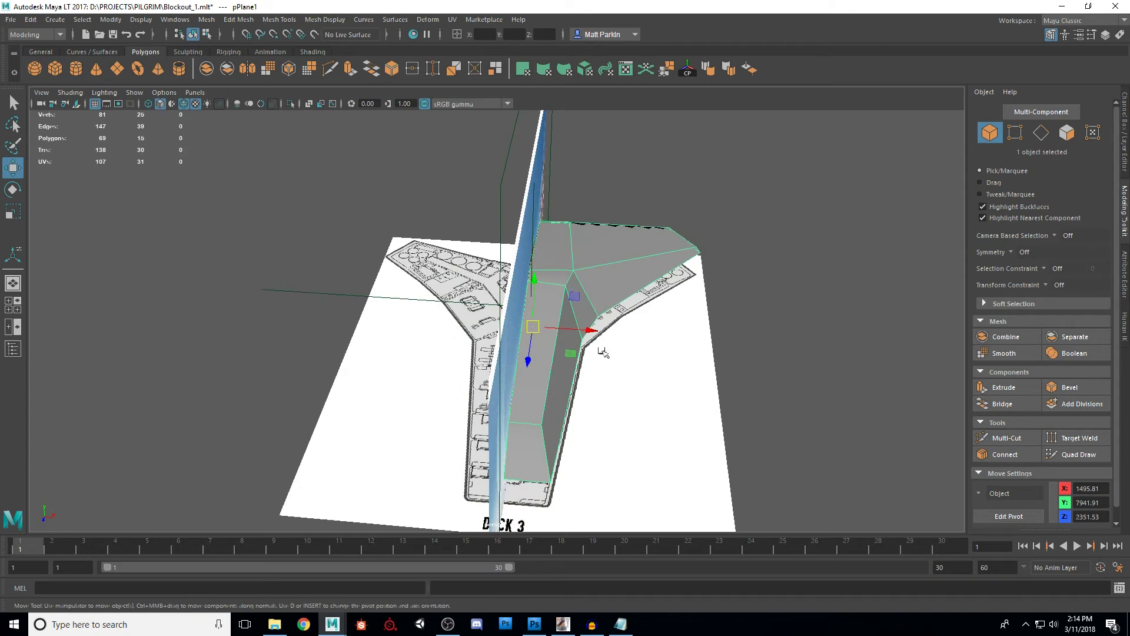
key("ctrl+d")
left_click_drag(586, 330, 489, 366)
- Try to mirror the copied hull half with an absolute scale of -1 on X, and undo it
key("r")
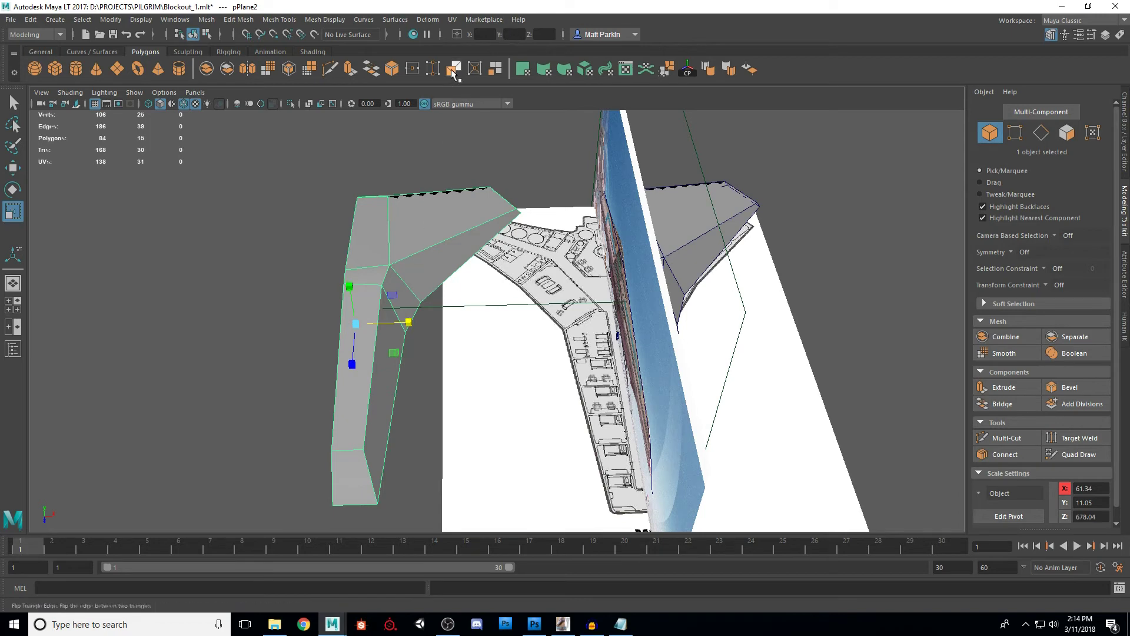
left_click(486, 39)
type("-1")
key("Return")
left_click_drag(470, 244, 509, 260, "alt")
key("ctrl+z")
- Switch numeric entry to relative transform and move the hull copy farther away from the side-view image along X
left_click(461, 38)
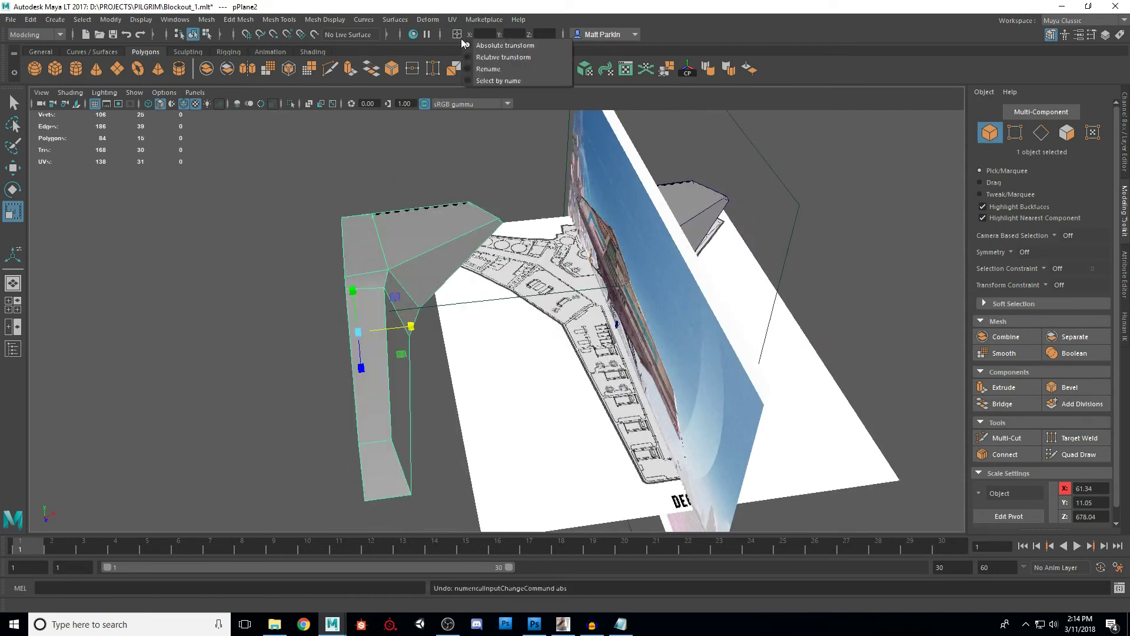
left_click(503, 57)
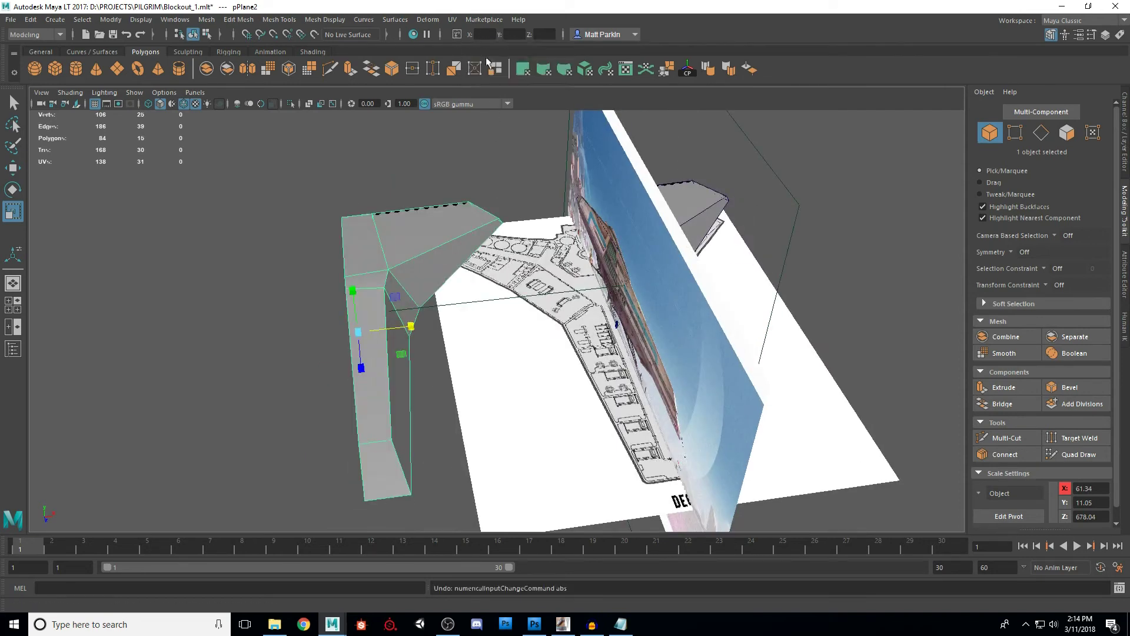
left_click_drag(488, 136, 479, 176, "alt")
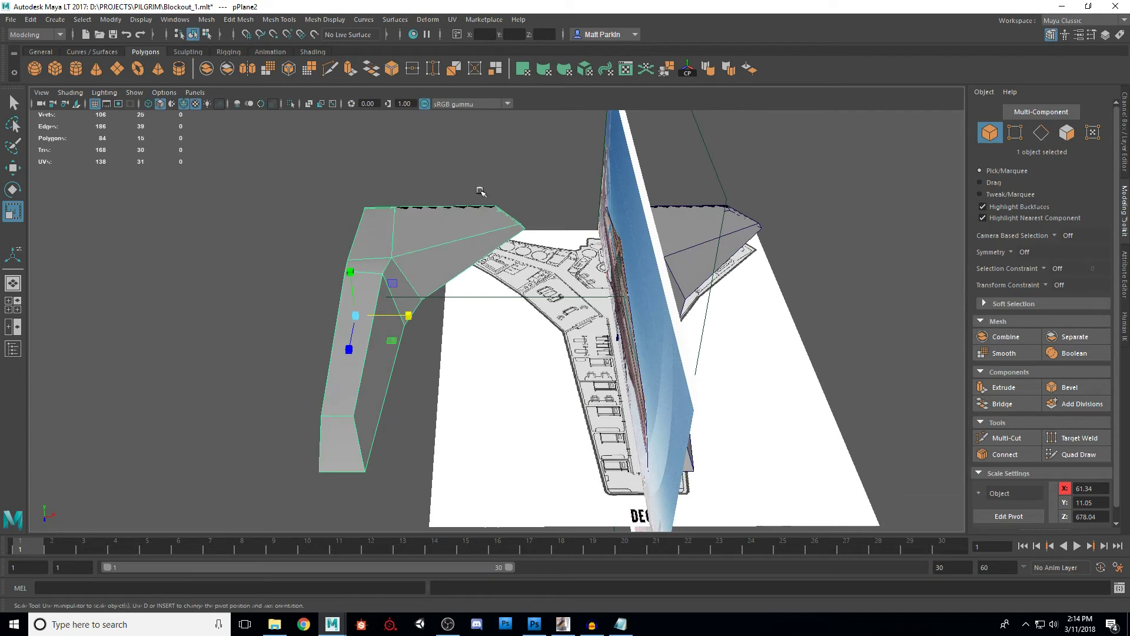
key("w")
left_click_drag(453, 286, 478, 300, "alt")
scroll(408, 268, "down", 3)
middle_click_drag(408, 268, 419, 248, "alt")
left_click_drag(444, 297, 357, 301)
middle_click_drag(356, 301, 399, 314, "alt")
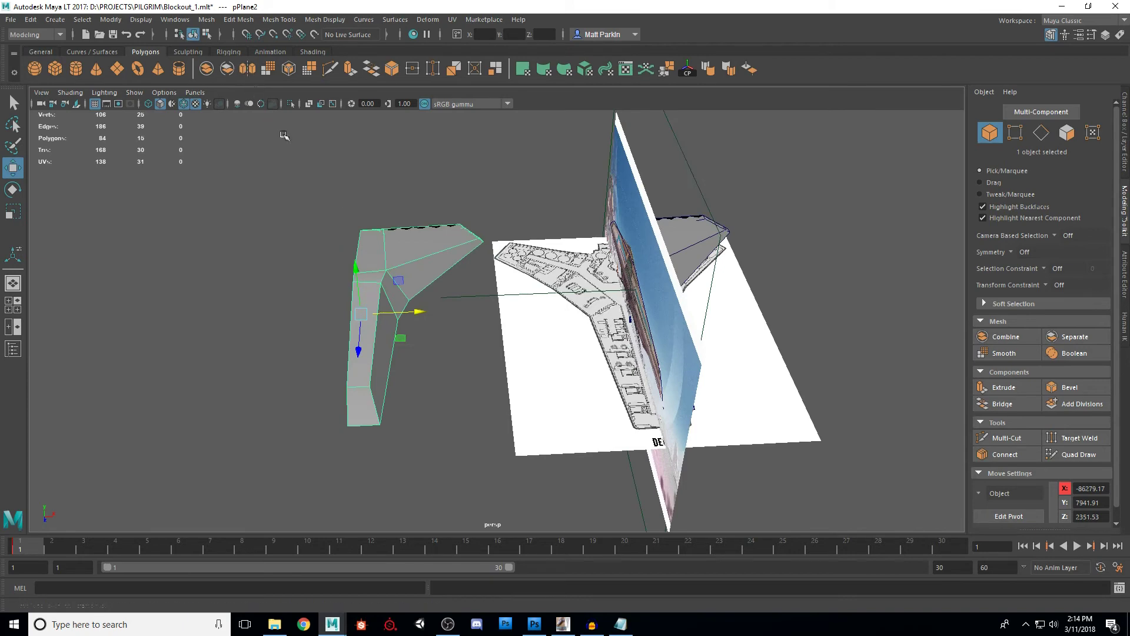
- Mirror the hull copy and set its absolute X position to 0
left_click(248, 77)
left_click_drag(418, 259, 528, 158, "alt")
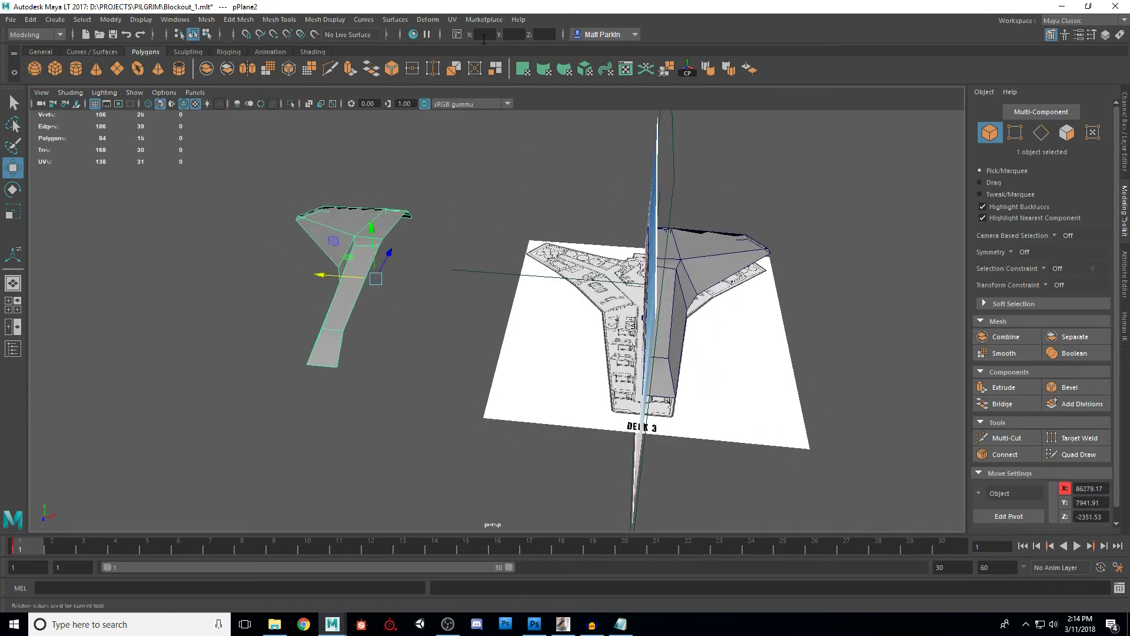
left_click_drag(505, 245, 354, 292, "alt")
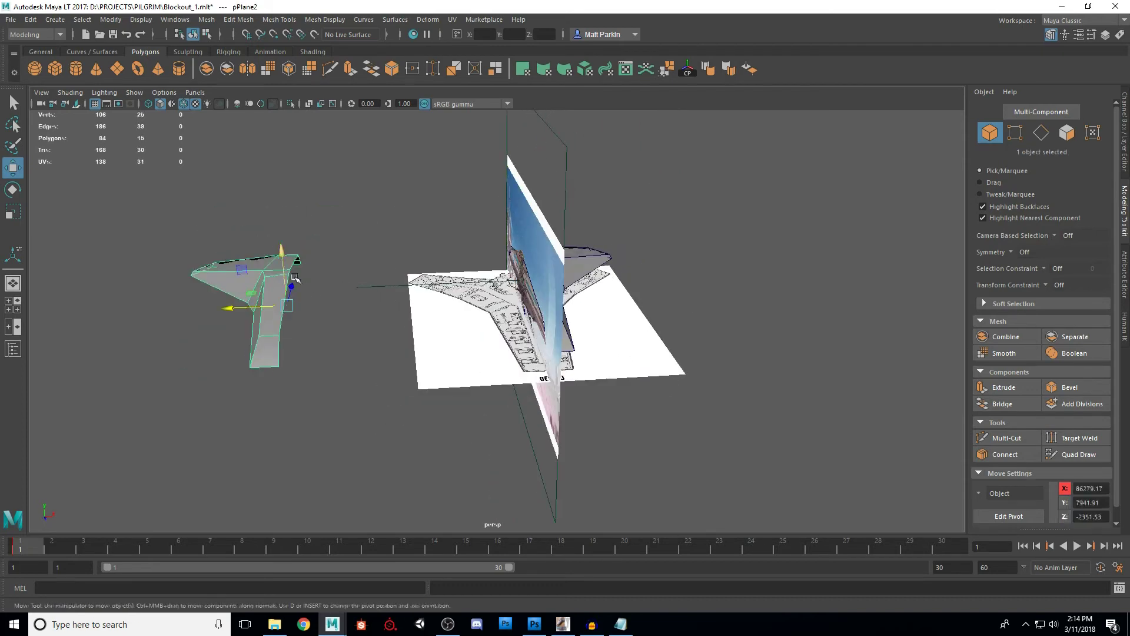
left_click(457, 35)
left_click(470, 42)
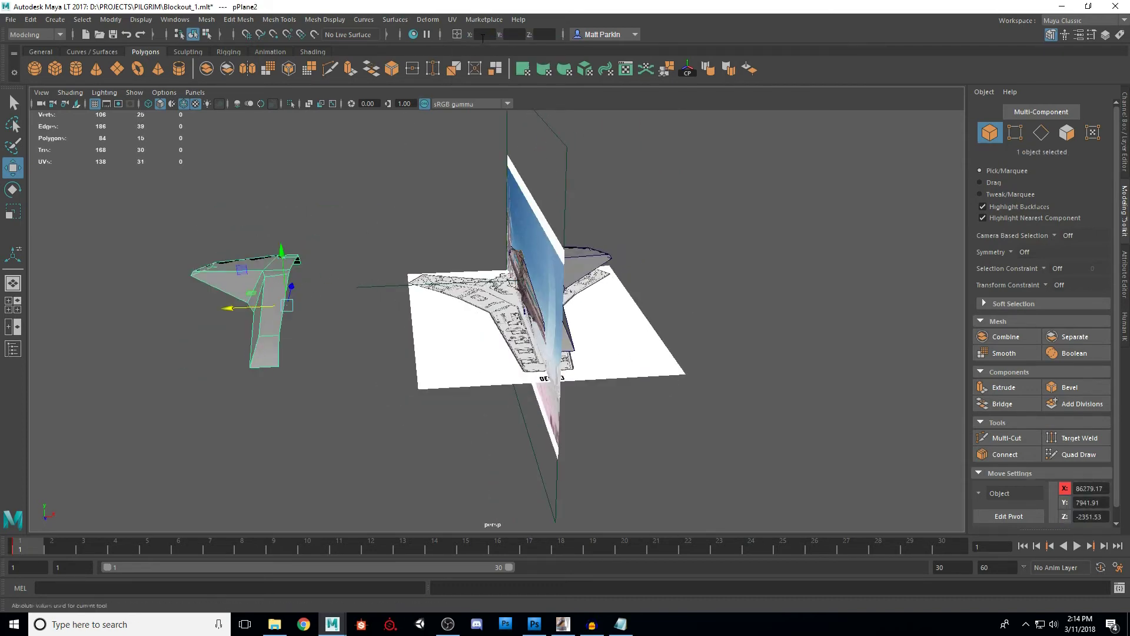
type("0")
key("Return")
- Move the mirrored hull copy away from the original along X and delete it
left_click_drag(661, 217, 607, 333, "alt")
left_click(606, 333)
left_click(518, 291)
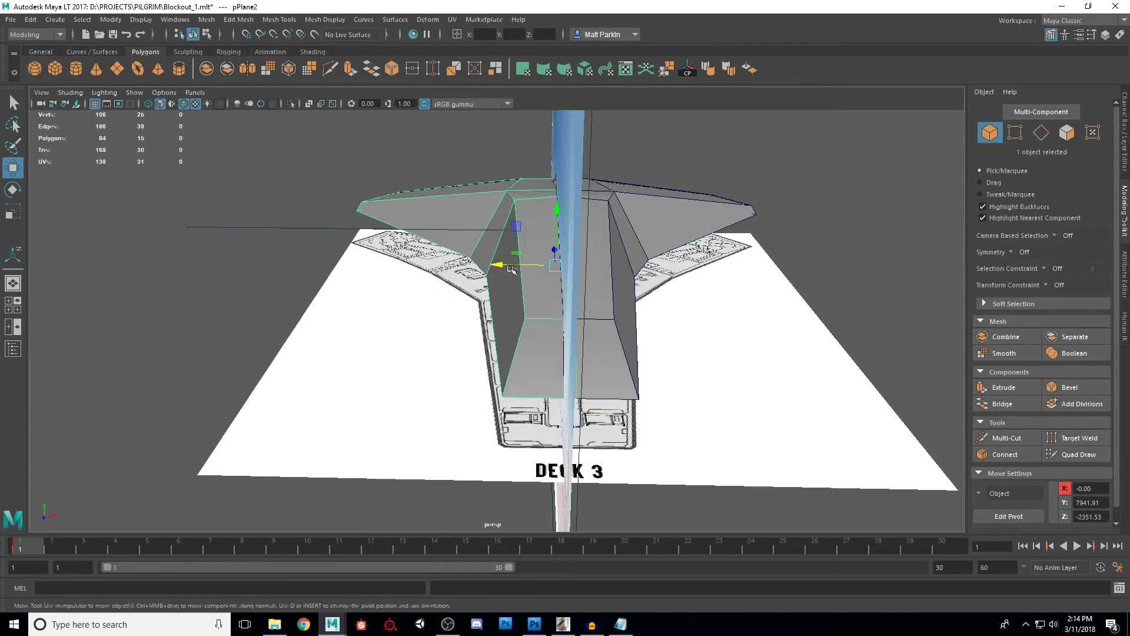
left_click_drag(497, 267, 166, 263)
left_click(242, 193)
left_click(227, 188)
key("Delete")
- Set the absolute X position of the original hull half's centreline vertices to 0 and return to object selection
left_click(599, 273)
key("F9")
scroll(577, 318, "down", 5)
left_click_drag(576, 317, 572, 334, "alt")
left_click_drag(541, 446, 541, 447)
left_click_drag(542, 449, 538, 419, "alt")
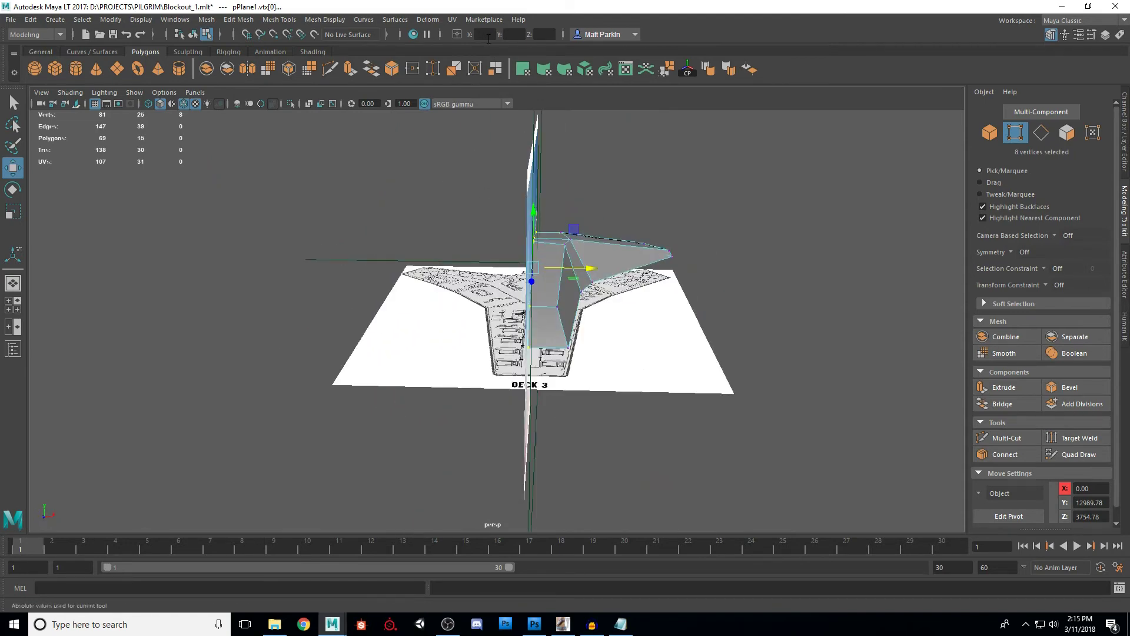
left_click_drag(533, 353, 433, 385, "alt")
left_click(989, 133)
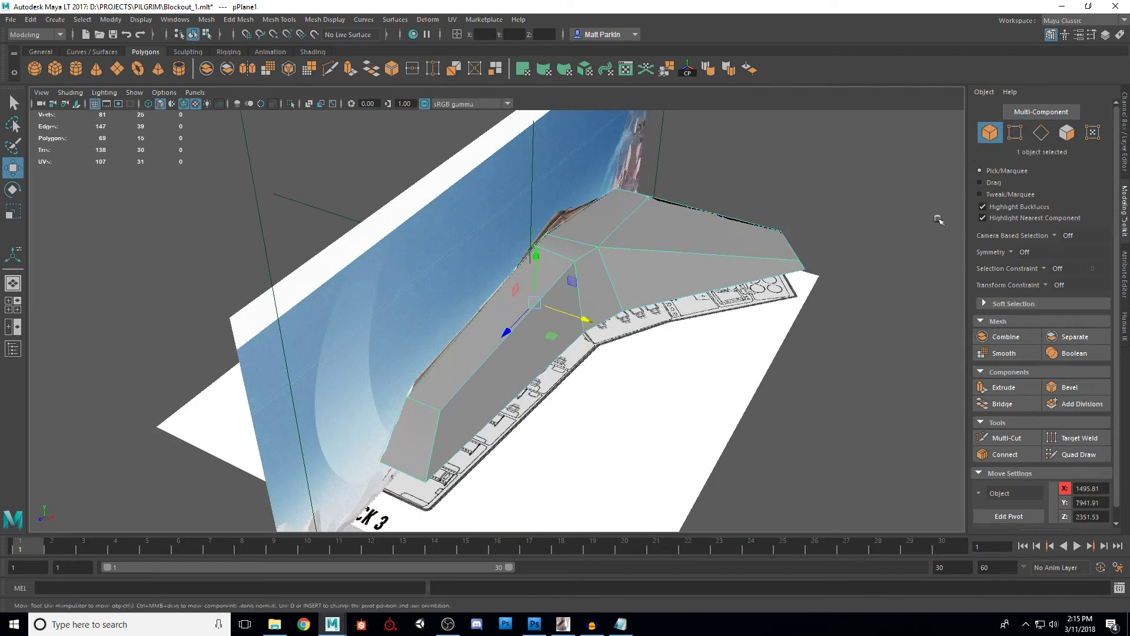
- Snap the hull half's pivot along X to a vertex on the hull's centreline
left_click_drag(580, 348, 623, 365, "alt")
scroll(599, 354, "up", 3)
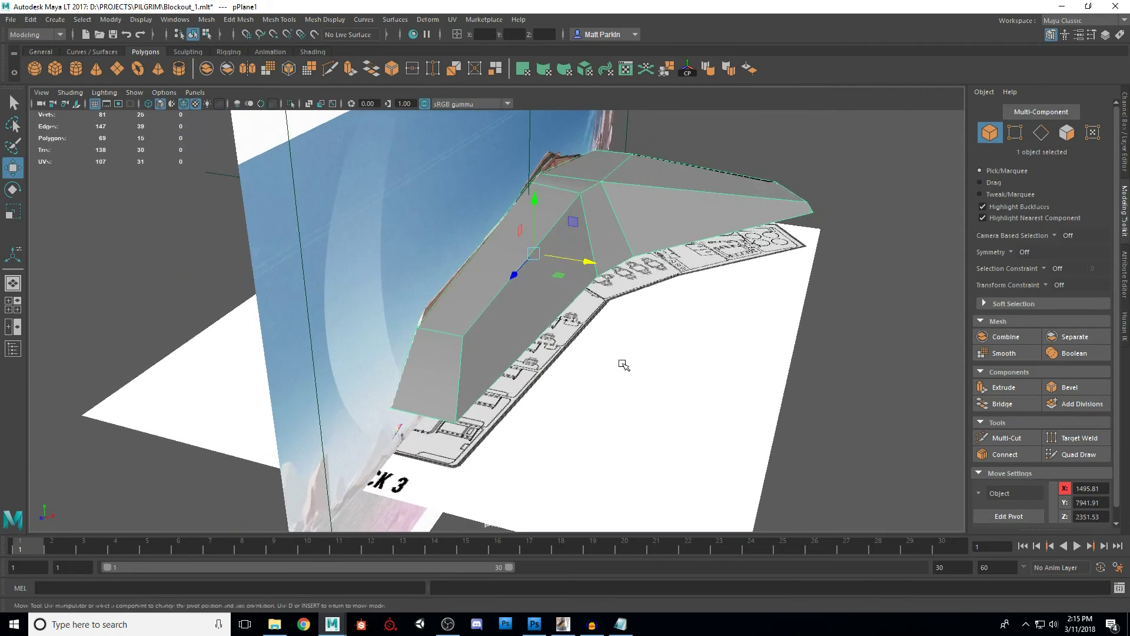
key("d")
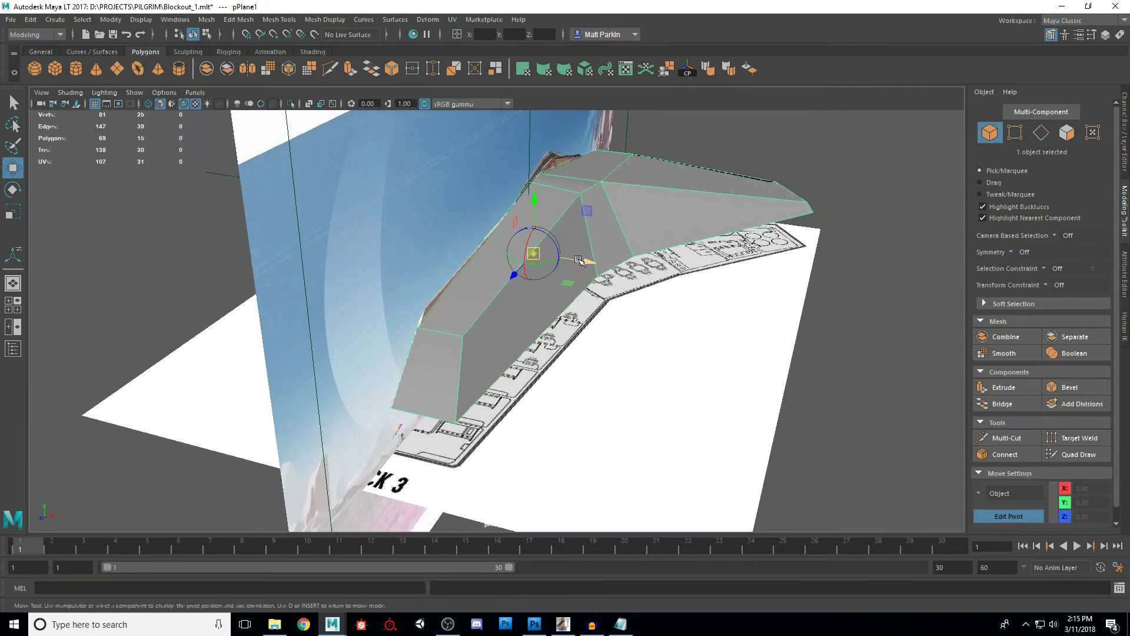
left_click_drag(579, 262, 397, 405)
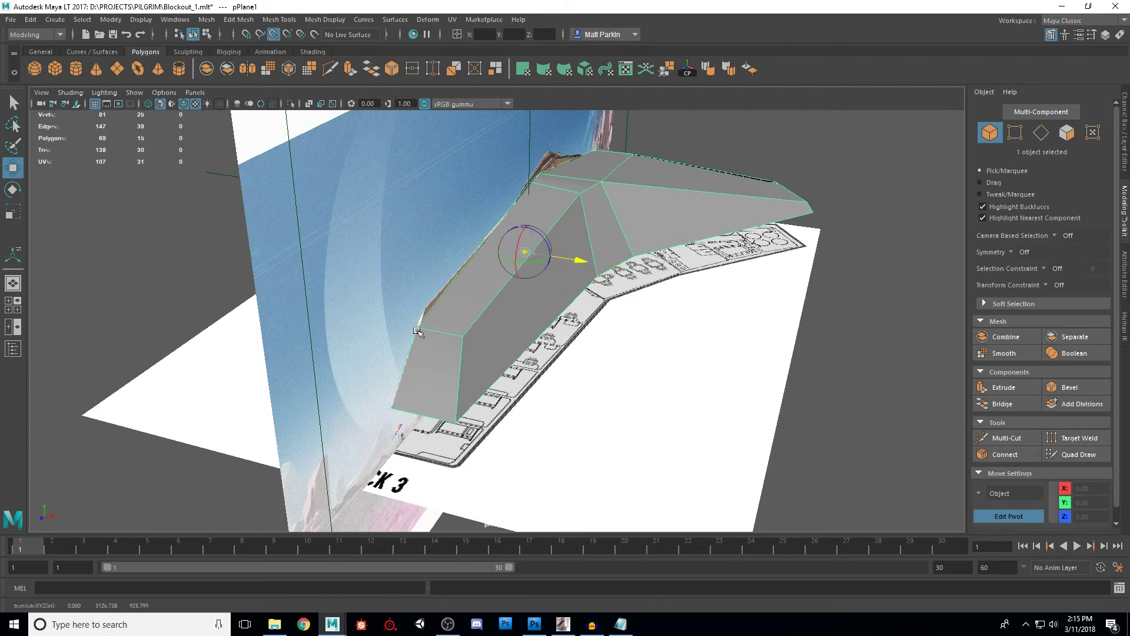
left_click_drag(418, 327, 418, 328)
left_click_drag(632, 309, 656, 331, "alt")
key("d")
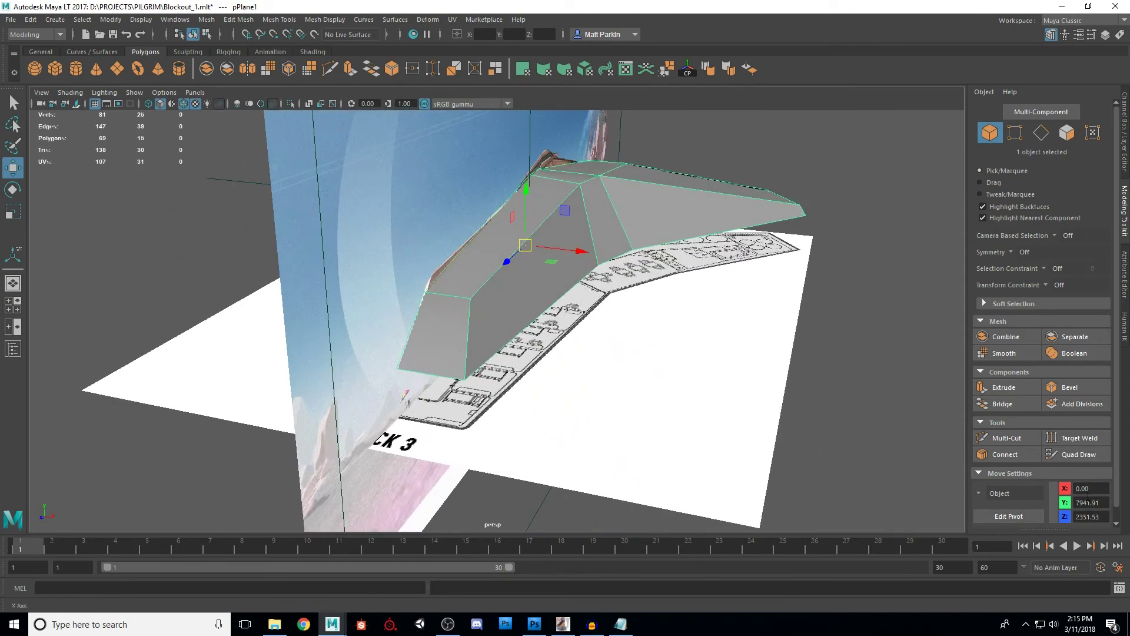
- Duplicate the hull half as a mirrored copy on the opposite side and set its X position to 0
left_click_drag(672, 312, 669, 336, "alt")
key("ctrl+d")
left_click_drag(579, 283, 298, 263)
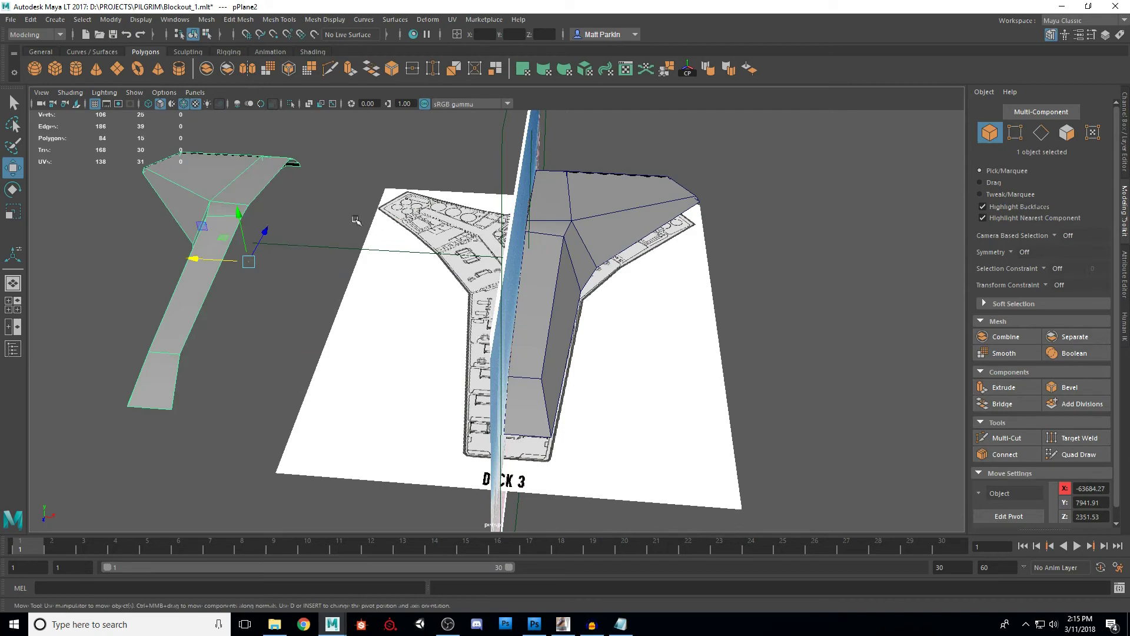
type("0")
key("Return")
left_click_drag(627, 298, 535, 416, "alt")
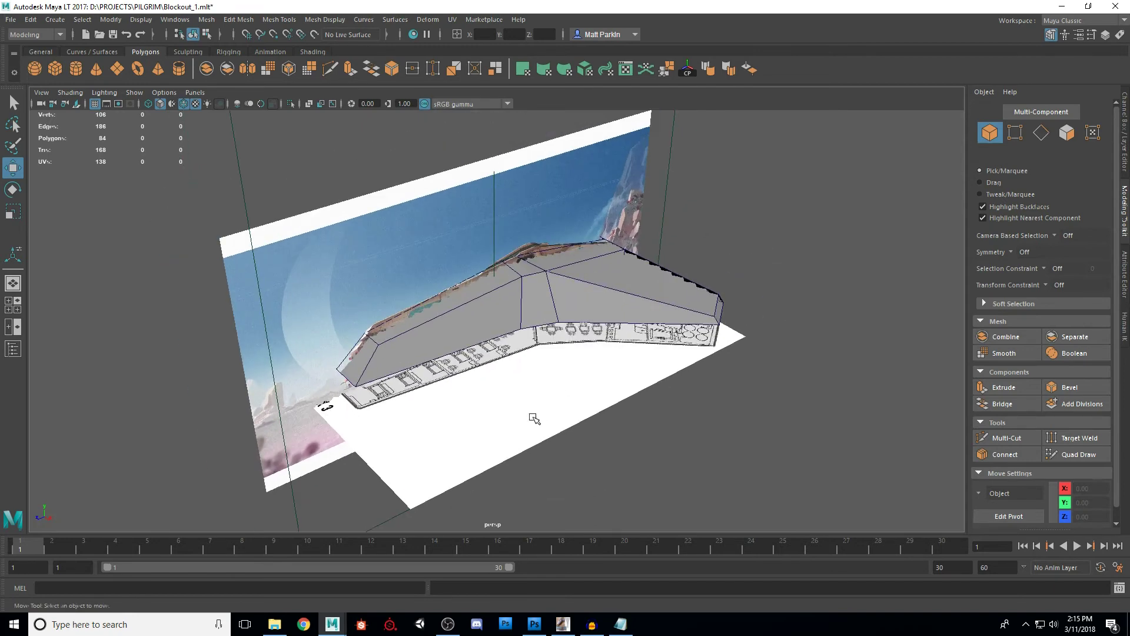
- Select the deck-plan and side-view images and create a green display layer named Reference
left_click(559, 375)
left_click(605, 163, "shift")
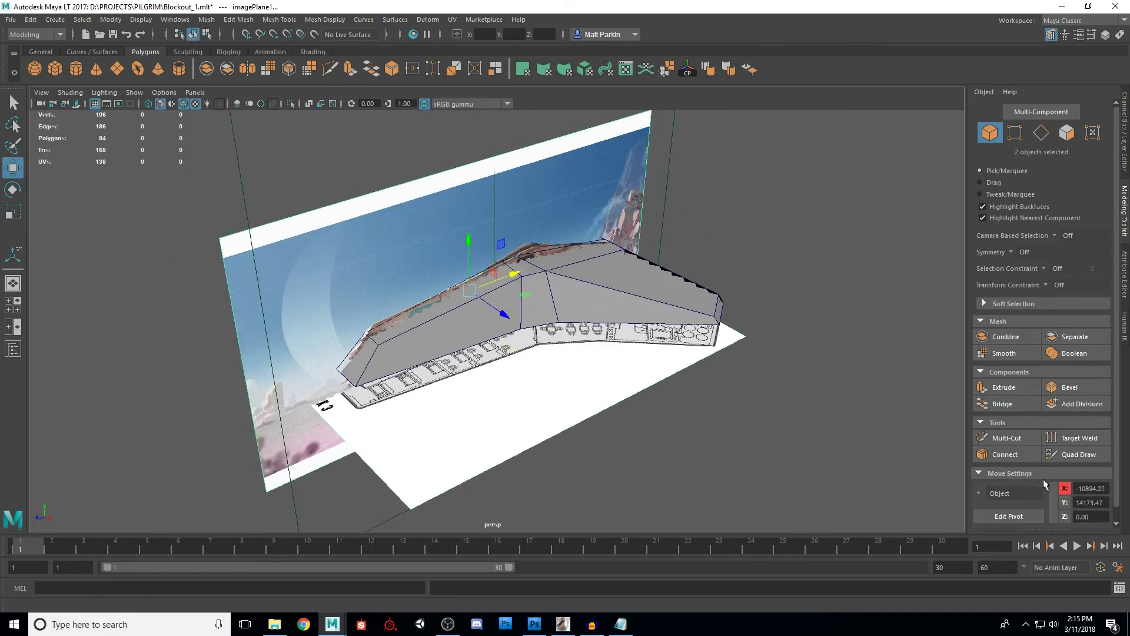
left_click(1125, 277)
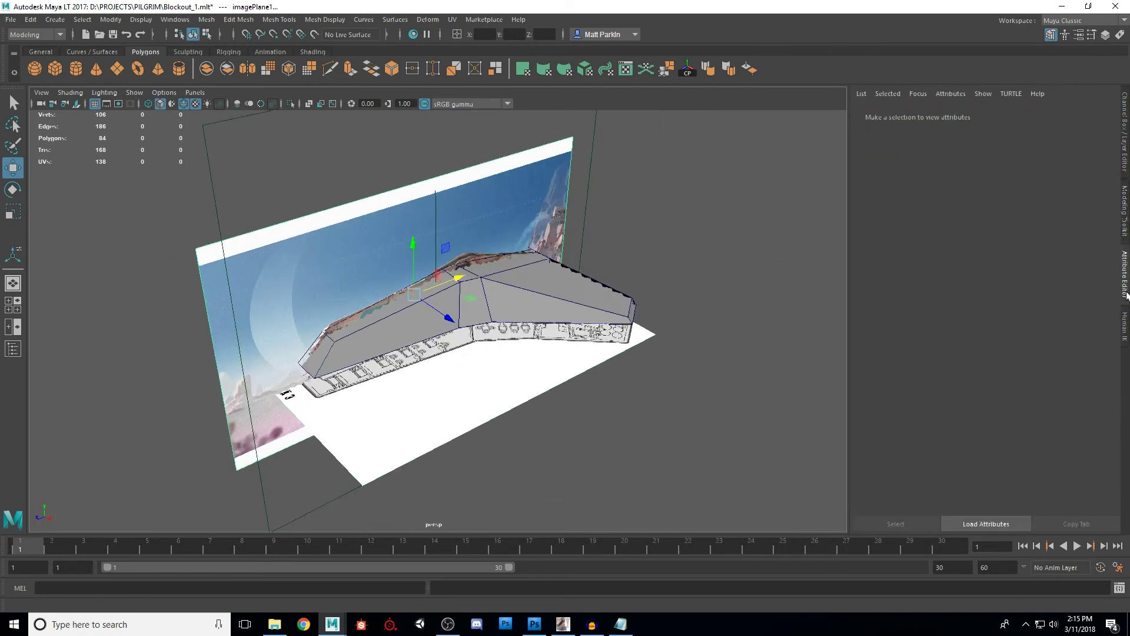
left_click(1125, 138)
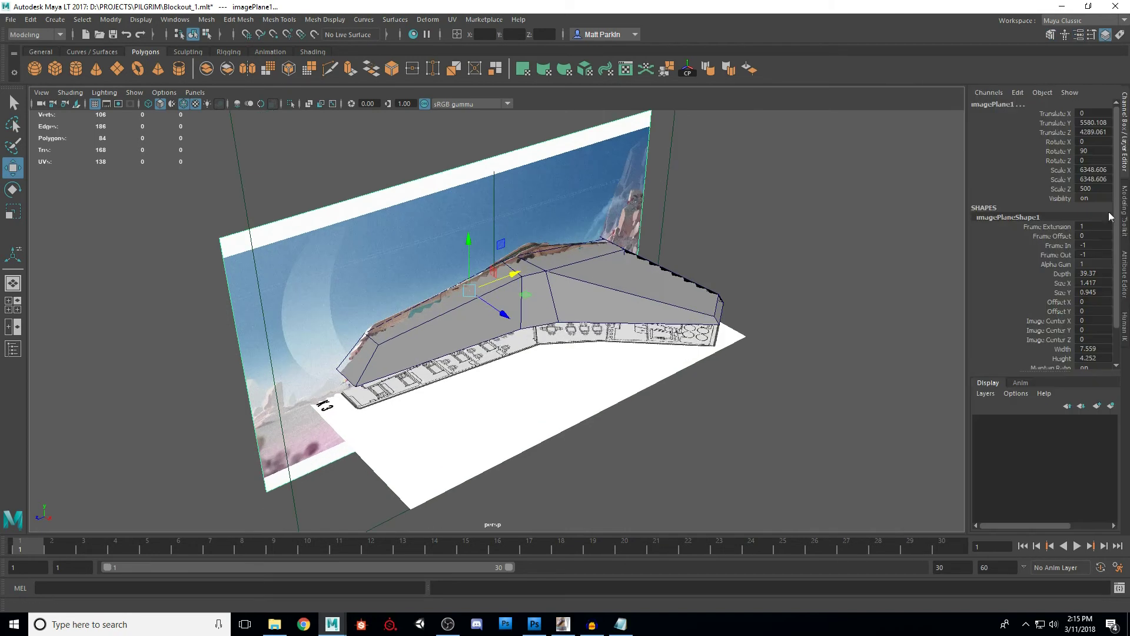
left_click(1099, 406)
double_click(1032, 423)
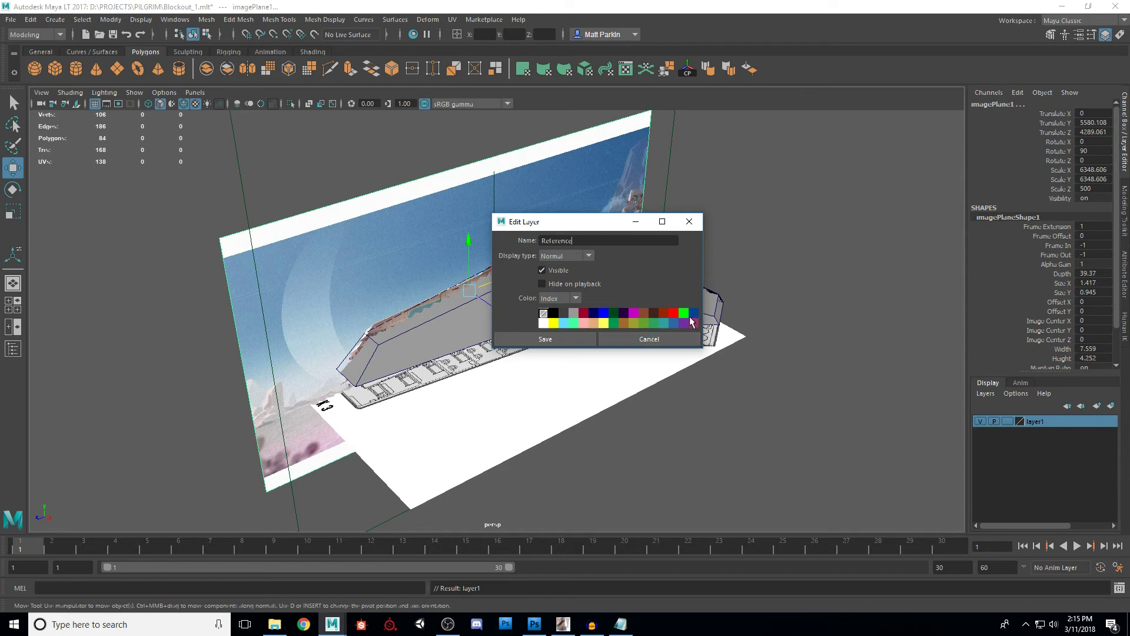
left_click(577, 340)
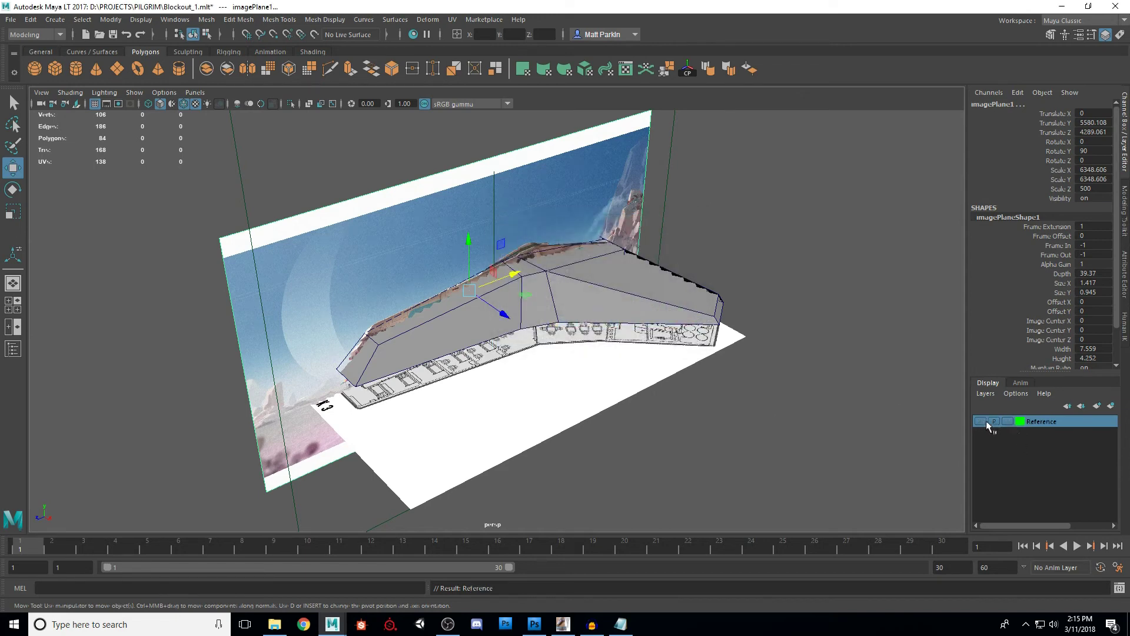
left_click(704, 229)
left_click(627, 188)
left_click(1113, 406)
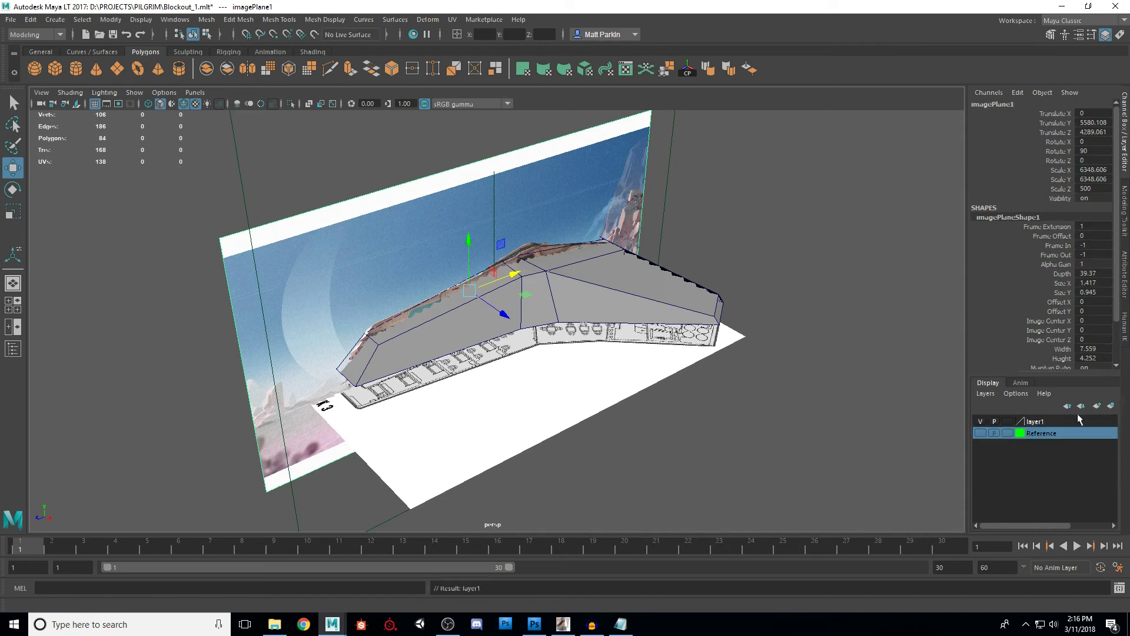
key("ctrl+z")
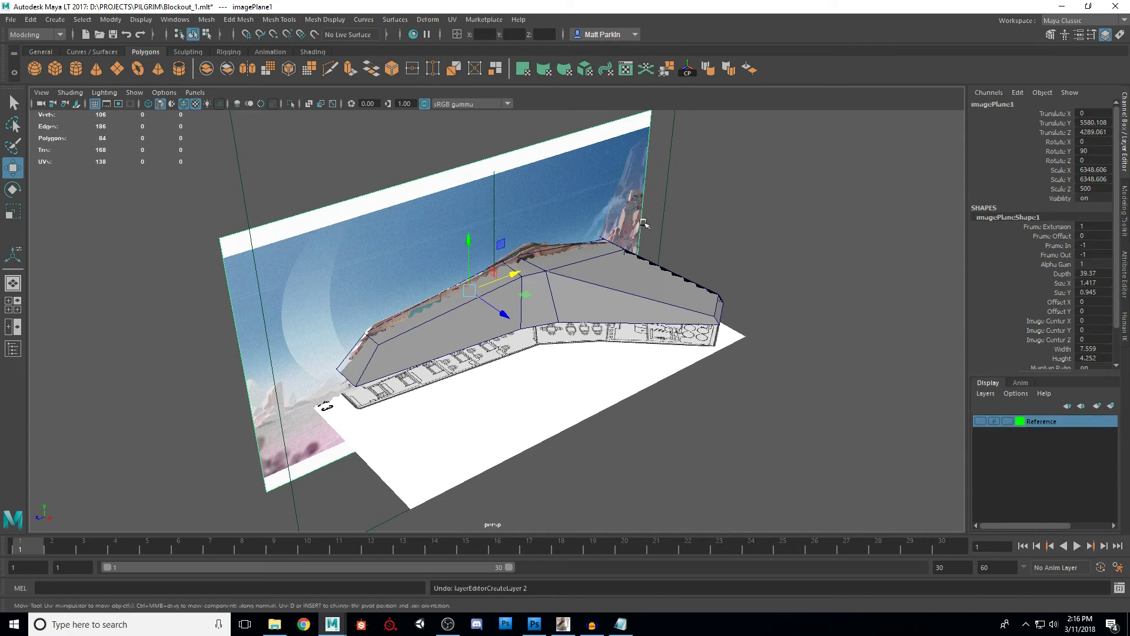
right_click(572, 183)
right_click(573, 183)
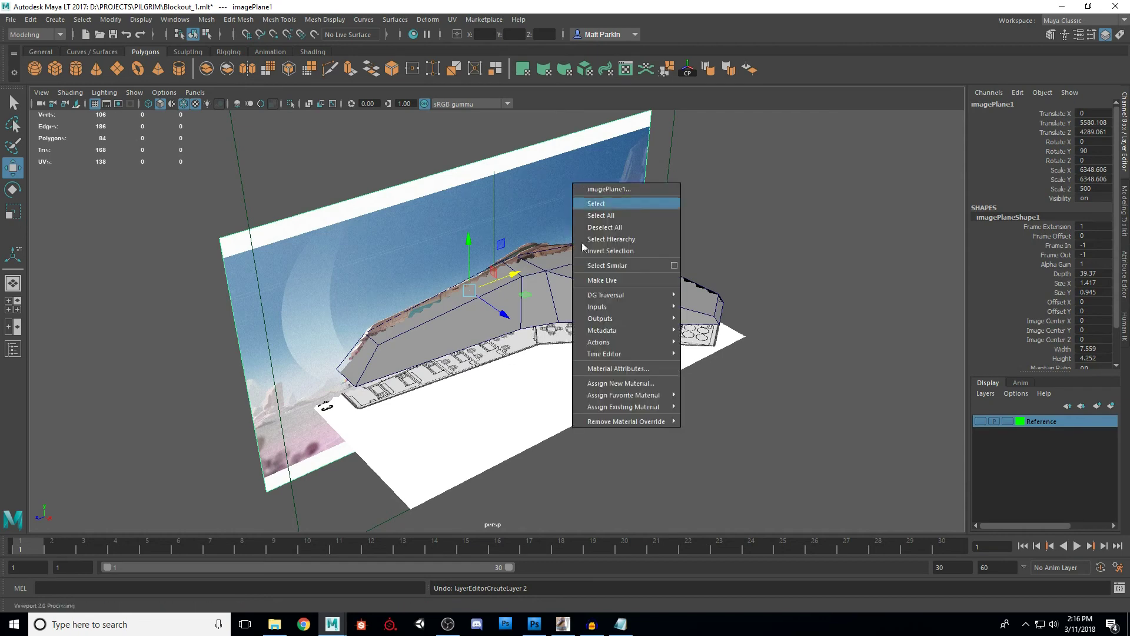
left_click(773, 235)
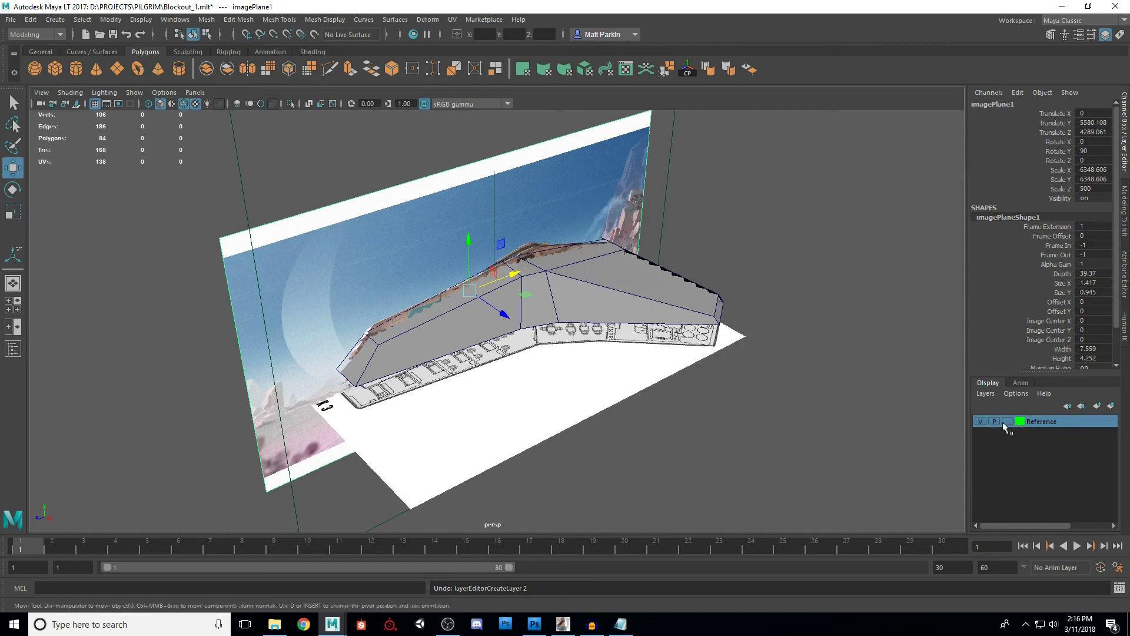
left_click(1096, 406)
key("ctrl+z")
left_click(1111, 406)
key("ctrl+z")
- Add the side-view image to the Reference layer and hide the layer
right_click(1043, 422)
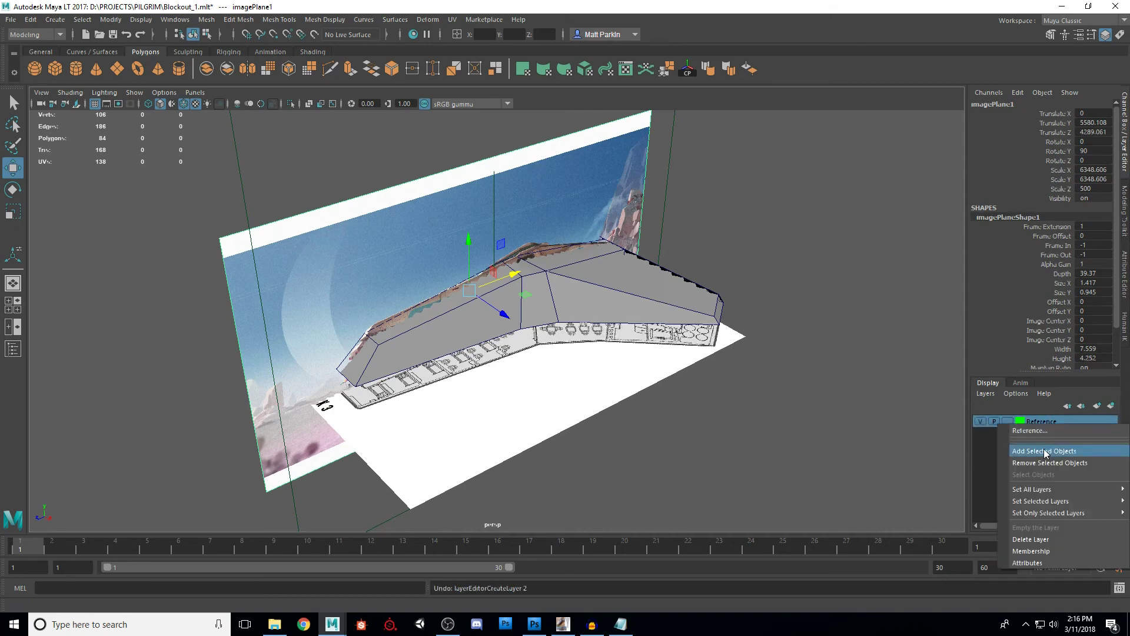
left_click(1028, 463)
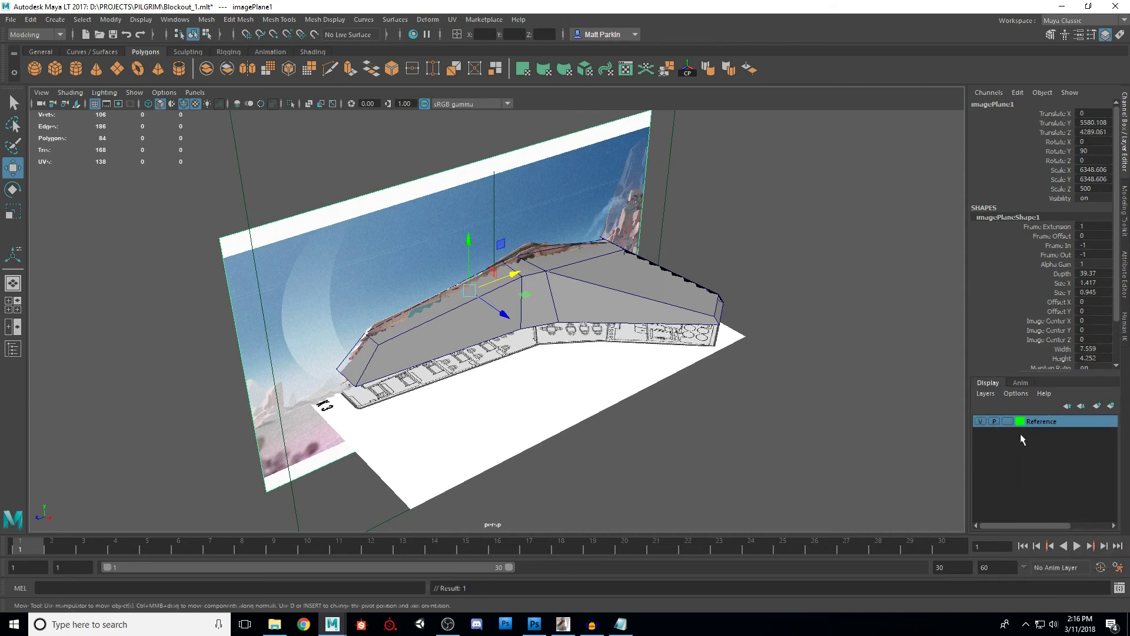
left_click(981, 423)
left_click_drag(783, 409, 750, 424, "alt")
- Select the deck-plan image and add it to the hidden Reference layer
left_click(613, 396)
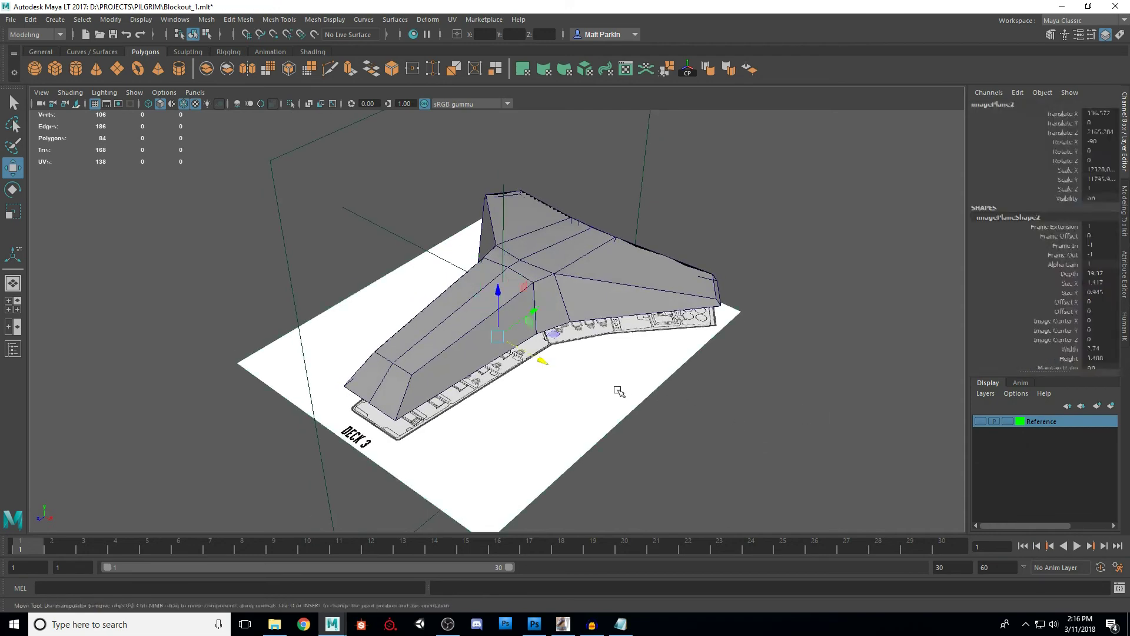
right_click(1086, 430)
left_click(1048, 446)
- Examine the shape of the assembled ship from several angles and distances
left_click_drag(770, 417, 736, 349, "alt")
scroll(500, 318, "up", 5)
left_click_drag(500, 318, 630, 409, "alt")
left_click(514, 293)
scroll(662, 376, "down", 5)
scroll(636, 333, "up", 3)
scroll(568, 373, "down", 4)
scroll(631, 409, "up", 3)
left_click(640, 405)
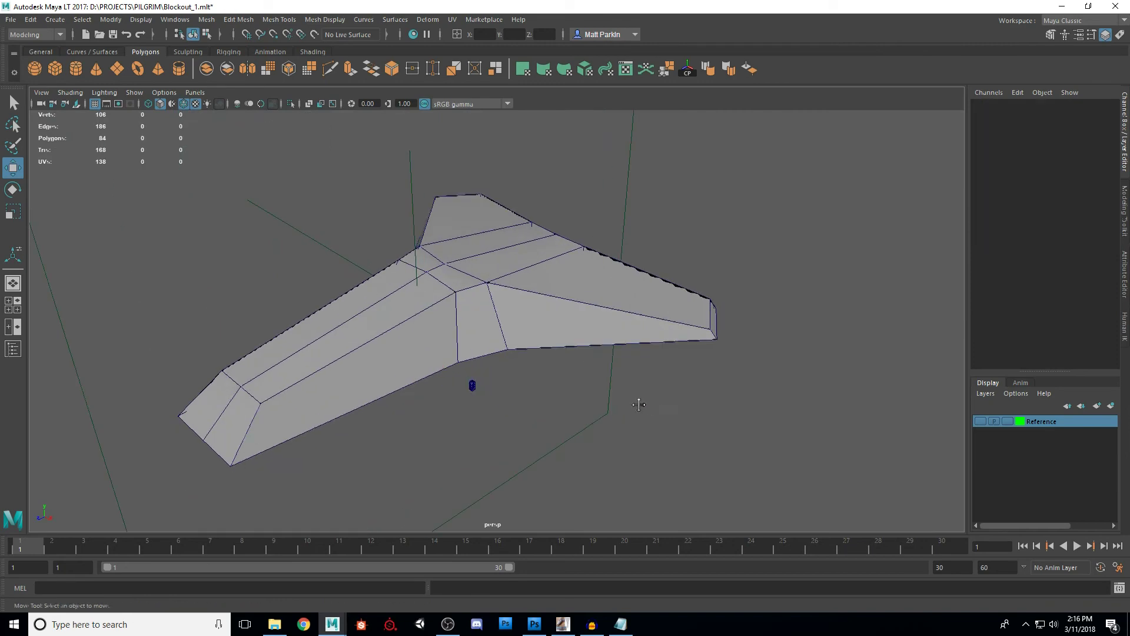
- Create a polygon plane as the ground beneath the ship and scale it to about 108005 in X and Z
middle_click_drag(641, 404, 724, 364, "alt")
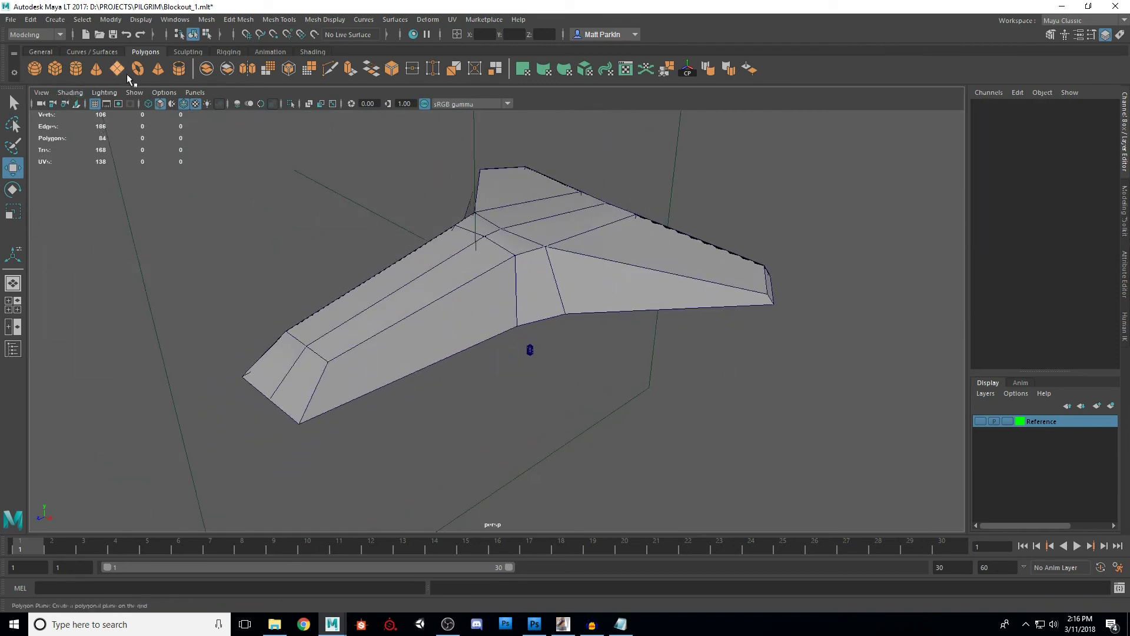
left_click(530, 350)
left_click_drag(532, 351, 681, 428, "alt")
key("r")
left_click_drag(636, 377, 587, 350, "alt")
scroll(600, 332, "down", 2)
left_click_drag(520, 318, 654, 405)
left_click_drag(521, 319, 571, 301)
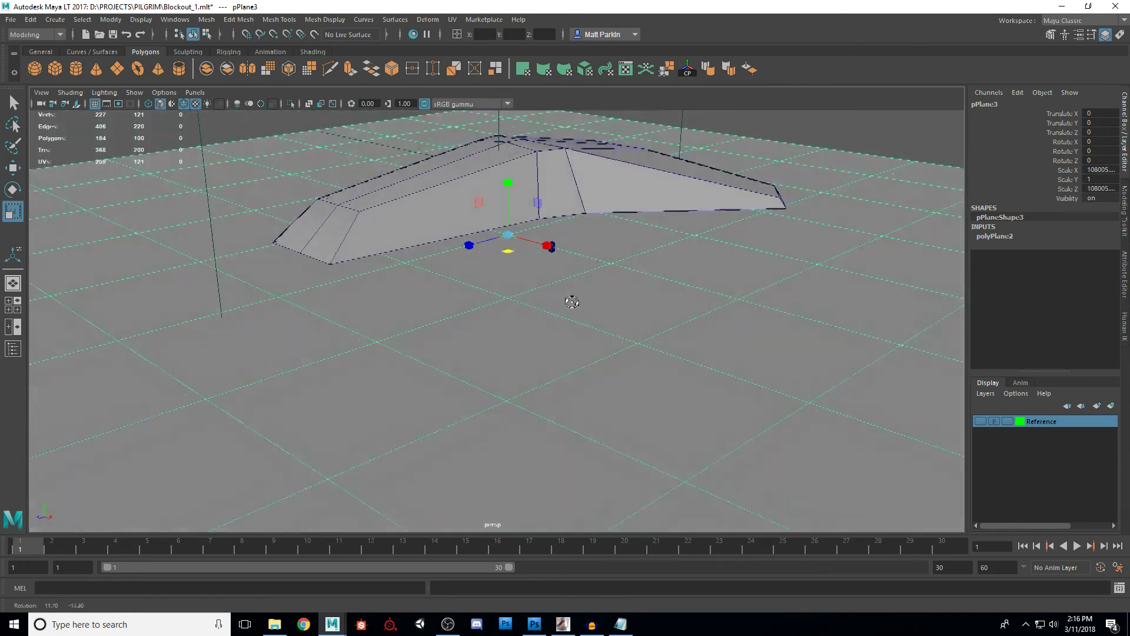
- Deselect the ground plane, then hide the wireframe overlay on shaded surfaces and enable screen-space ambient occlusion
middle_click_drag(572, 301, 538, 345, "alt")
scroll(539, 345, "up", 2)
key("w")
left_click(802, 161)
left_click_drag(728, 239, 655, 295, "alt")
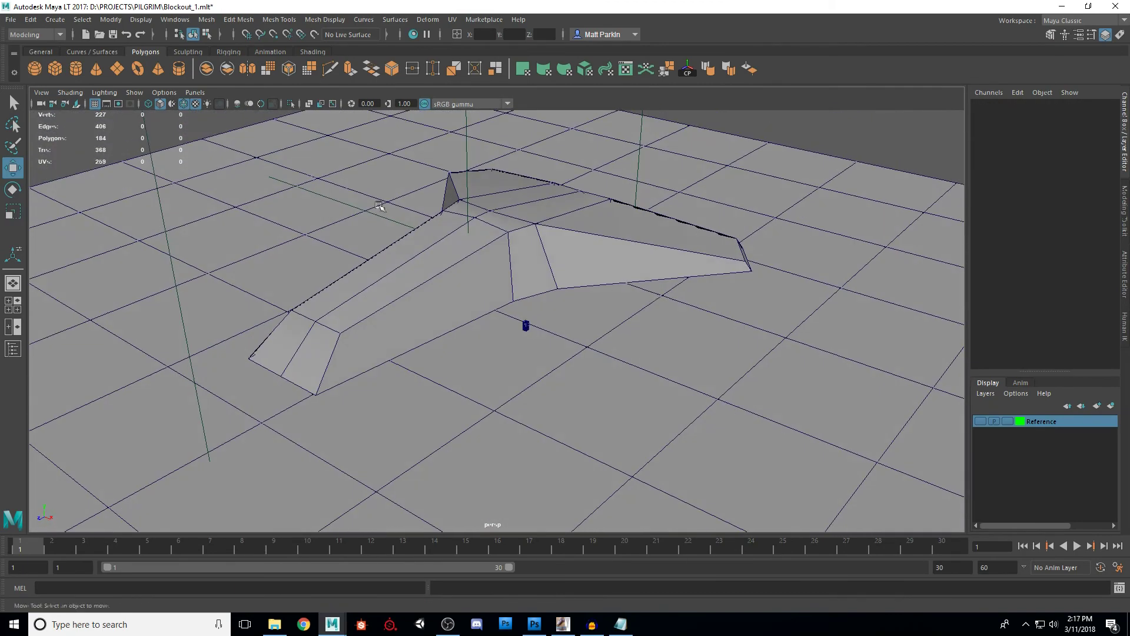
left_click(183, 108)
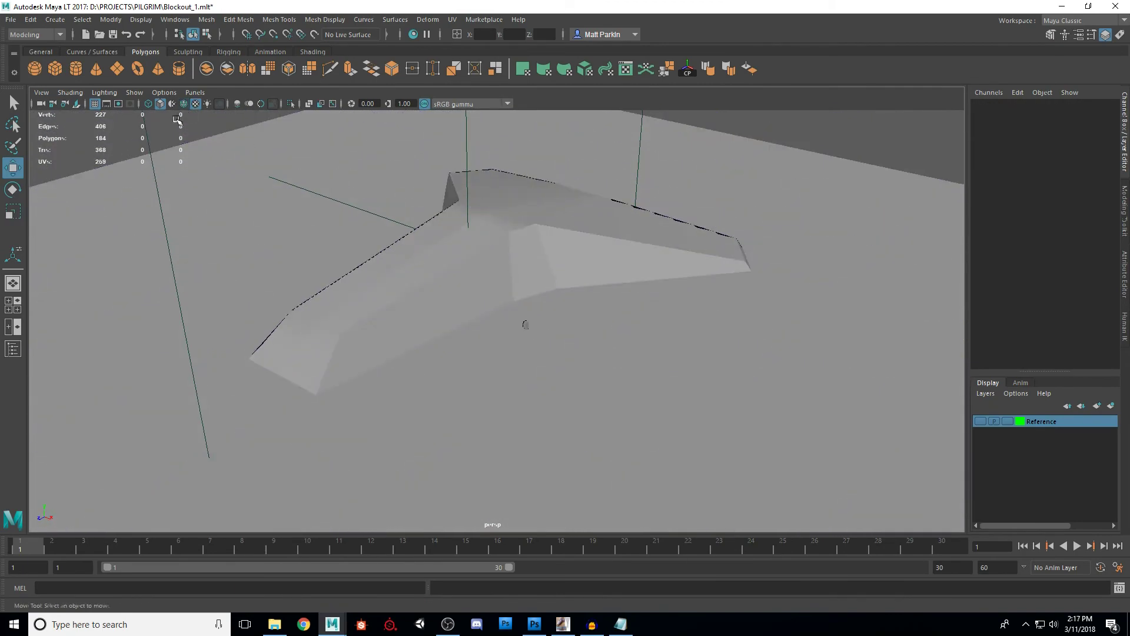
left_click_drag(618, 268, 494, 222, "alt")
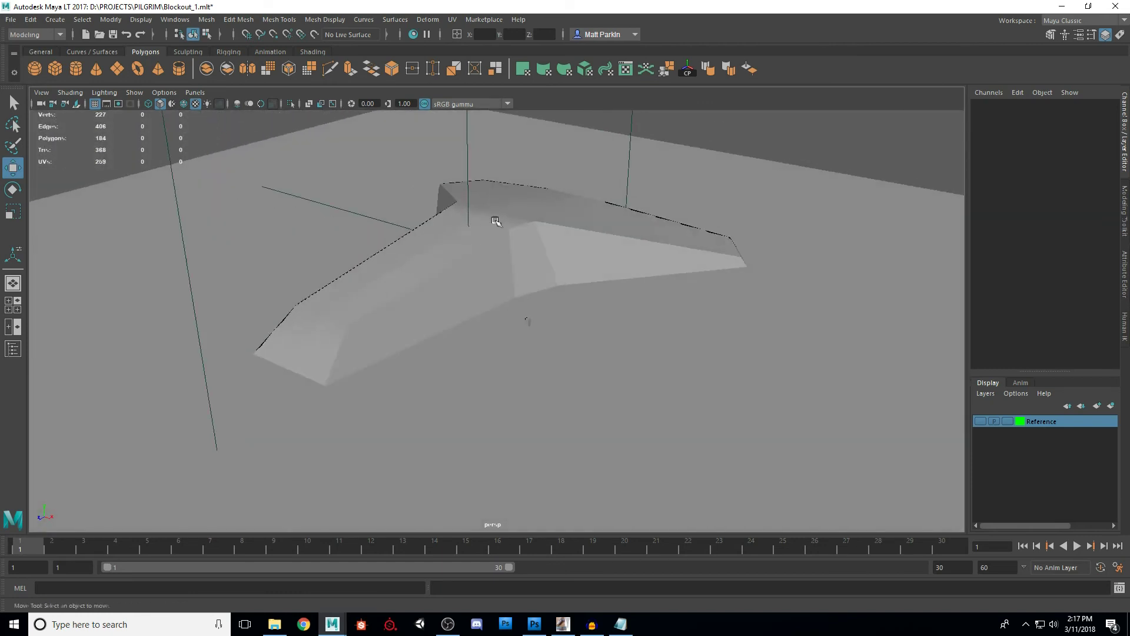
left_click(237, 104)
- Compare the shaded ship's silhouette and proportions with the concept art on the reference board, viewing it from several angles
left_click_drag(454, 245, 484, 260, "alt")
right_click_drag(484, 260, 534, 315, "alt")
middle_click_drag(534, 315, 474, 301, "alt")
right_click_drag(474, 300, 532, 283, "alt")
mouse_move(532, 284)
left_mouse_down("alt")
mouse_move(510, 263)
mouse_move(500, 269)
mouse_move(652, 278)
mouse_move(595, 293)
mouse_move(534, 271)
left_mouse_up("alt")
right_click_drag(1129, 130, 759, 143)
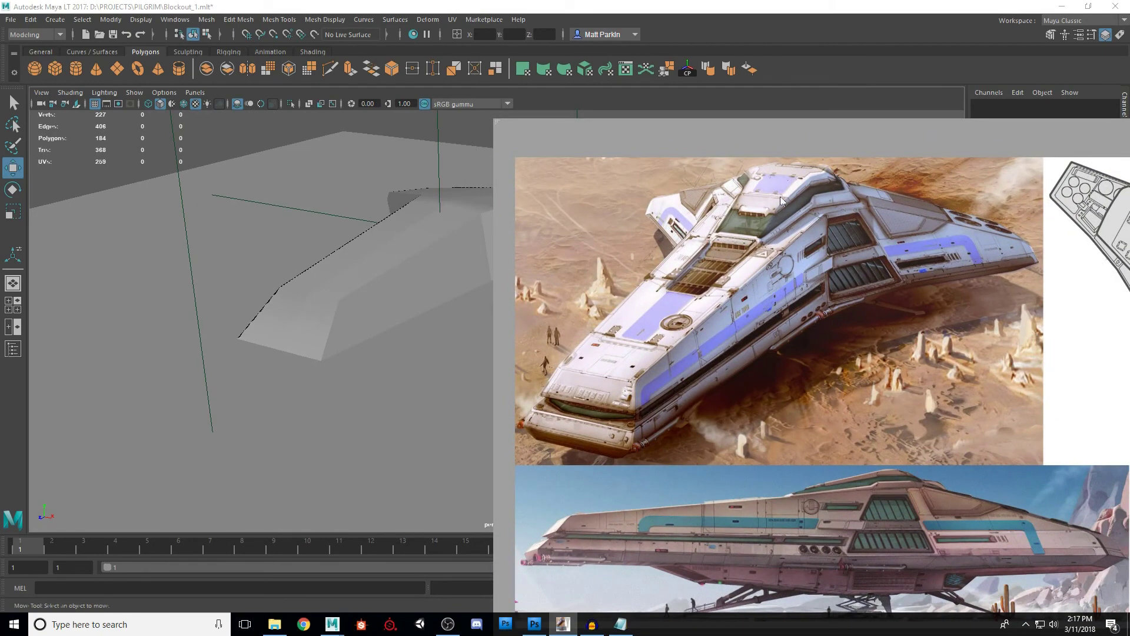
right_click_drag(789, 154, 1129, 137)
left_click_drag(754, 250, 447, 290, "alt")
scroll(478, 298, "up", 5)
middle_click_drag(447, 291, 540, 342, "alt")
scroll(540, 341, "down", 3)
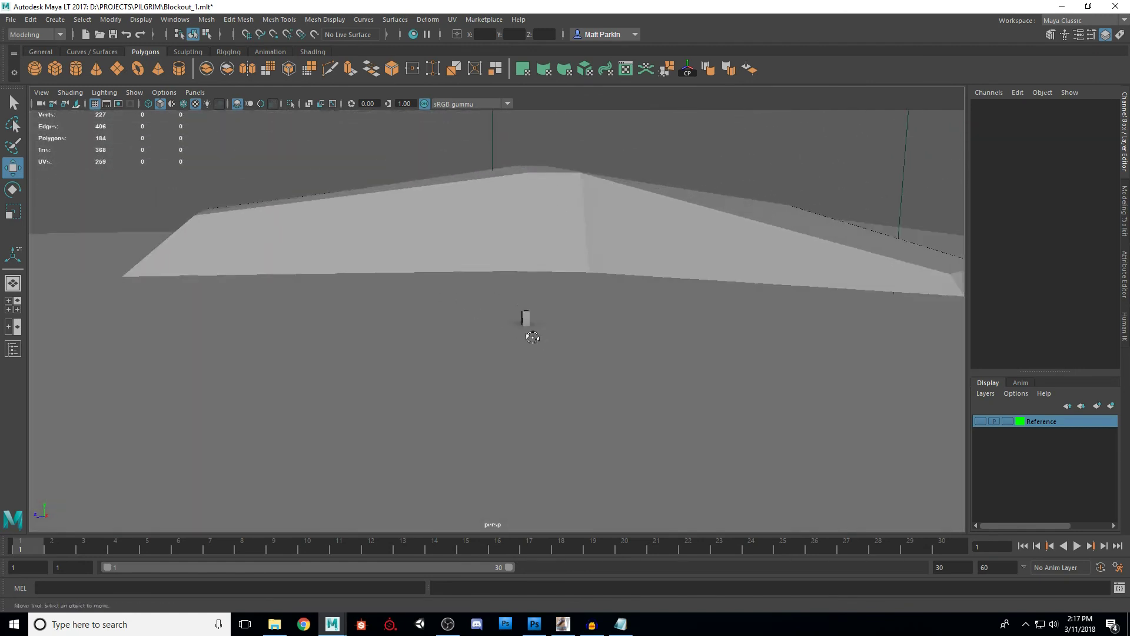
left_click_drag(528, 334, 546, 342, "alt")
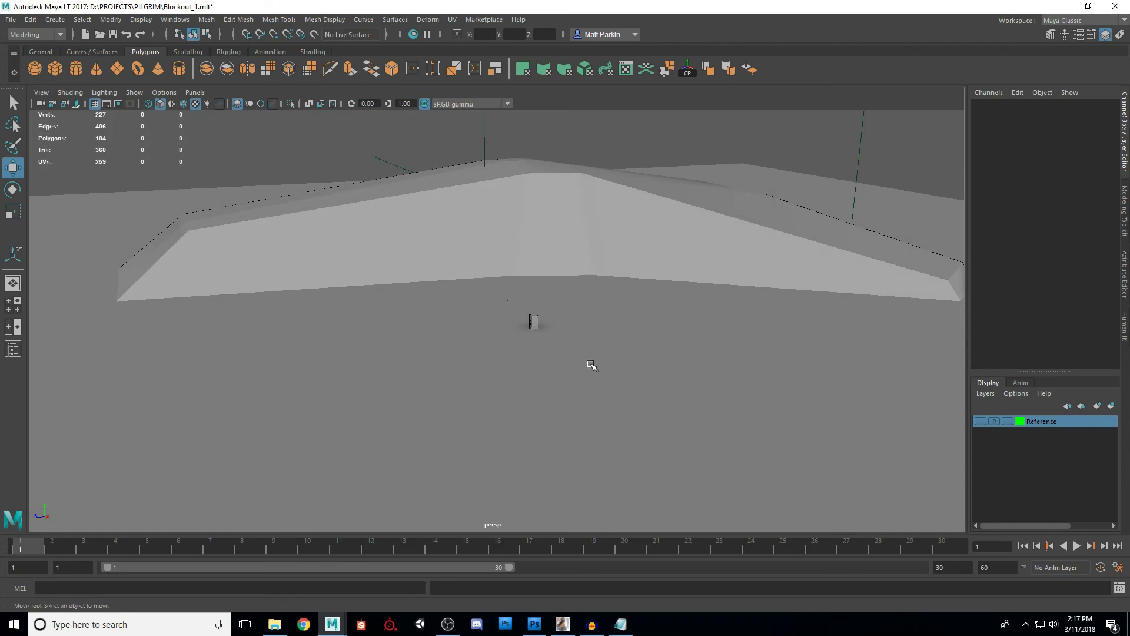
mouse_move(558, 331)
left_mouse_down("alt")
mouse_move(580, 323)
mouse_move(594, 340)
mouse_move(571, 328)
left_mouse_up("alt")
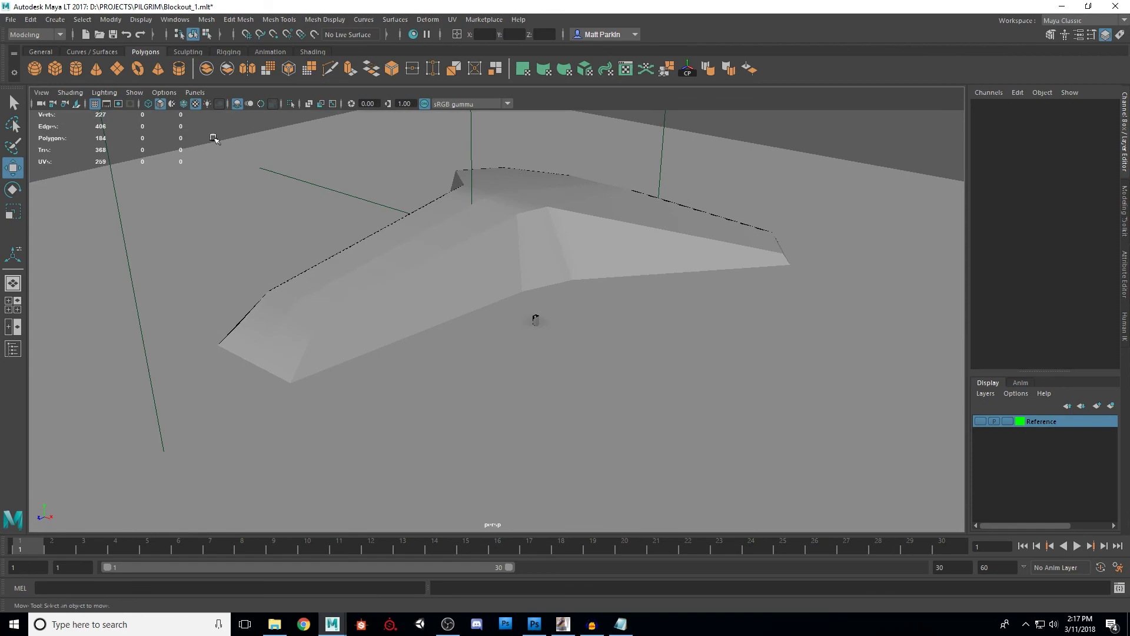
- Turn the wireframe overlay on shaded surfaces back on and bring the concept-art reference board over the viewport
left_click(184, 104)
mouse_move(496, 264)
left_mouse_down("alt")
mouse_move(595, 270)
mouse_move(492, 265)
left_mouse_up("alt")
right_click_drag(1129, 110, 516, 73)
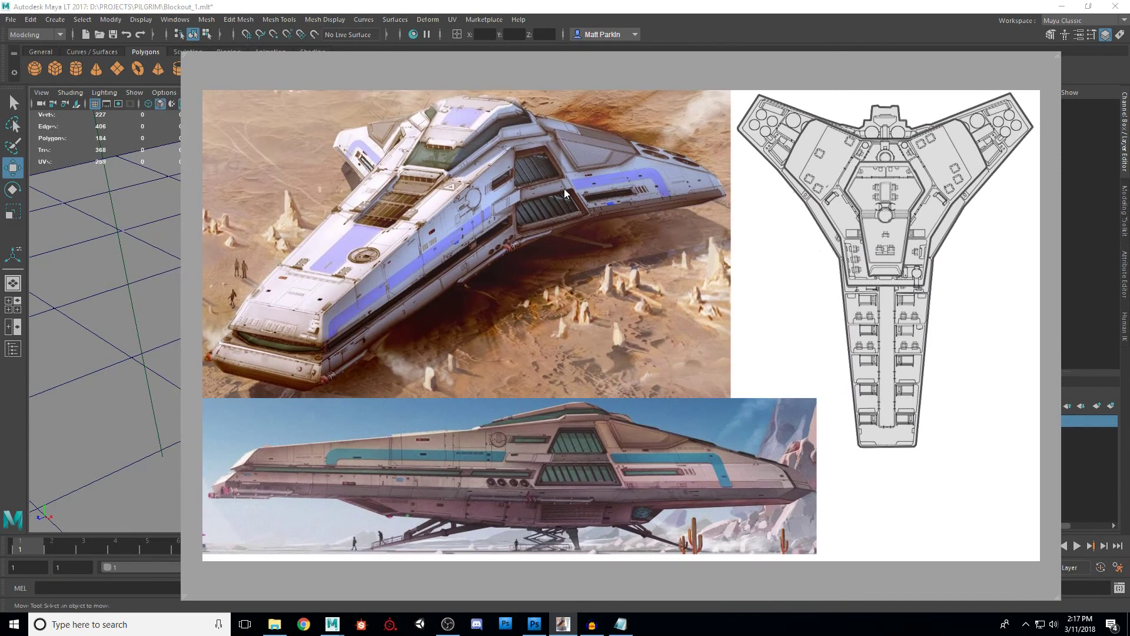